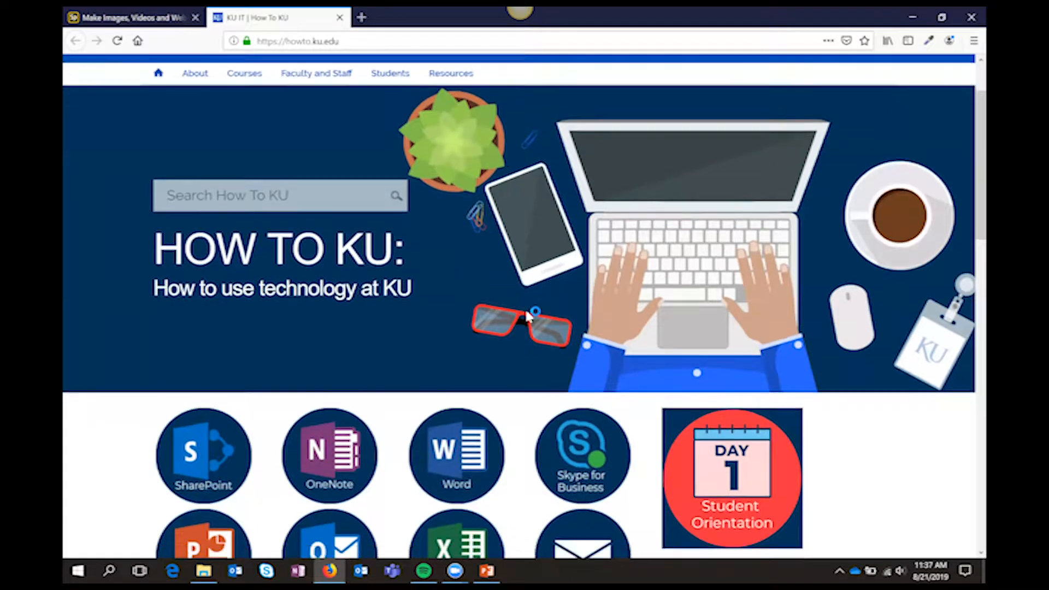
scroll(527, 316, "down", 3)
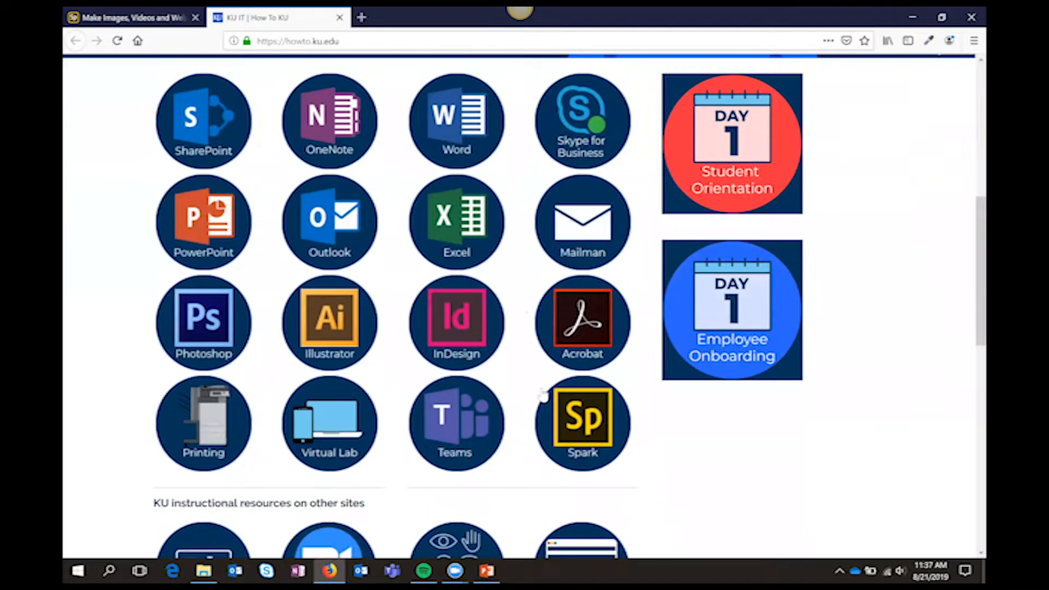
Open the Spark help page from the software listing on the How To KU site
left_click(582, 424)
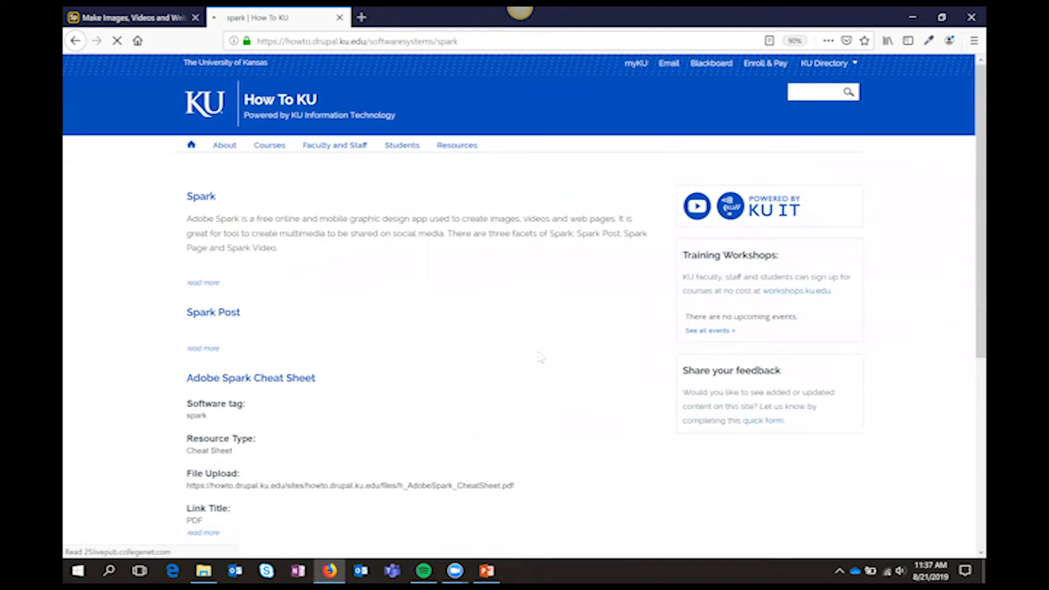
scroll(540, 357, "down", 4)
scroll(540, 357, "up", 4)
left_click(207, 197)
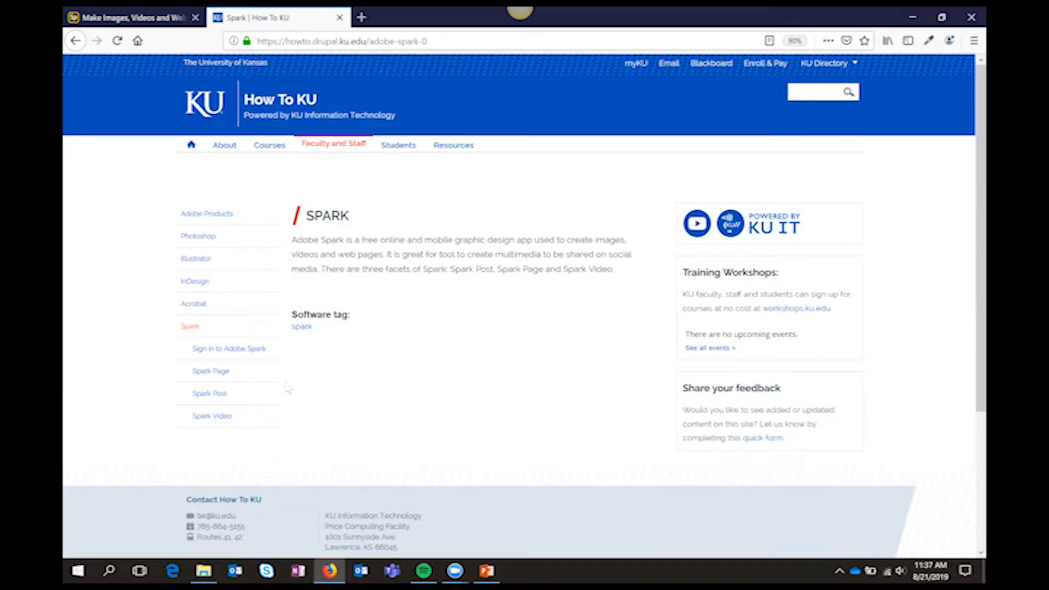
Search the full How To KU resources list for "spark"
mouse_move(447, 159)
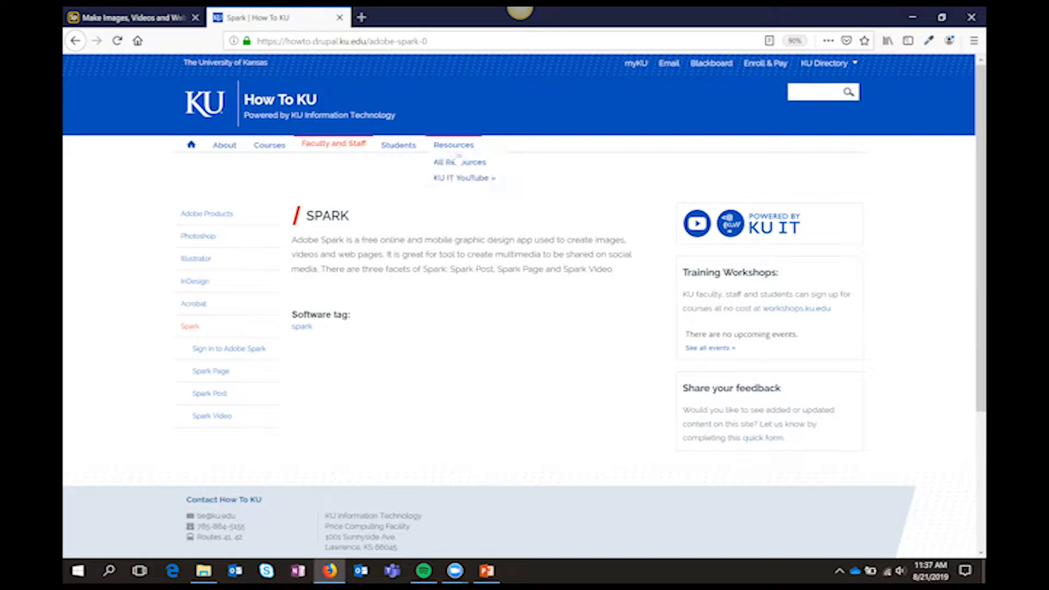
left_click(459, 166)
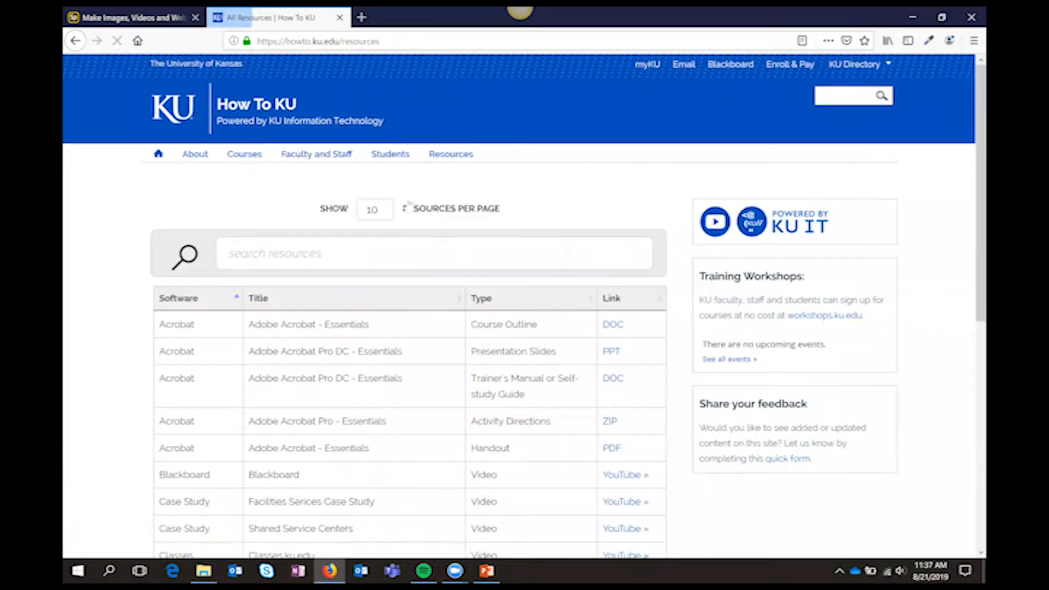
left_click(401, 254)
type("spark")
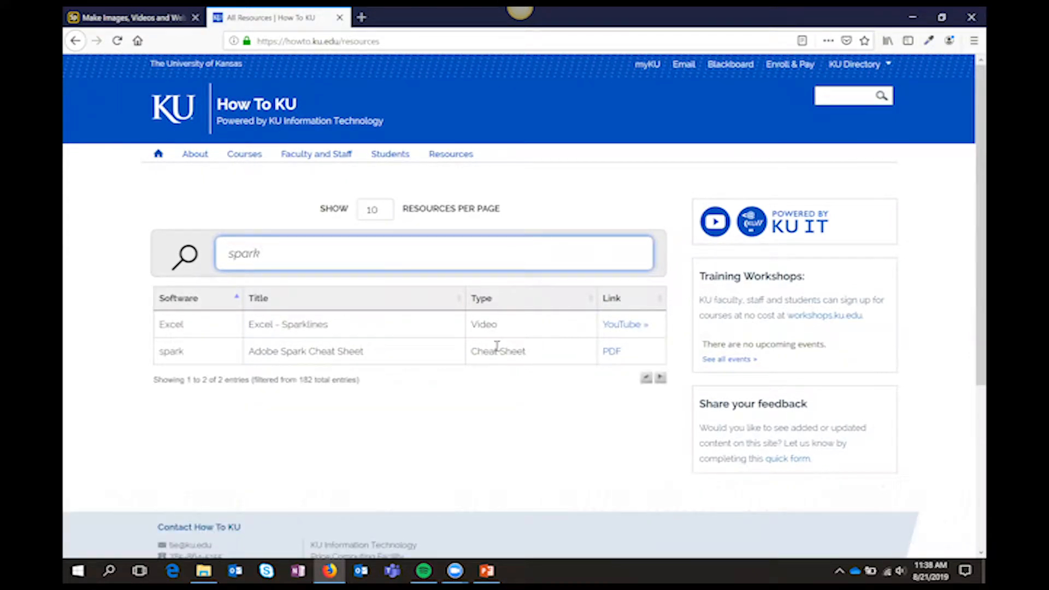
Open the Adobe Spark Cheat Sheet PDF and select its web address
left_click(612, 352)
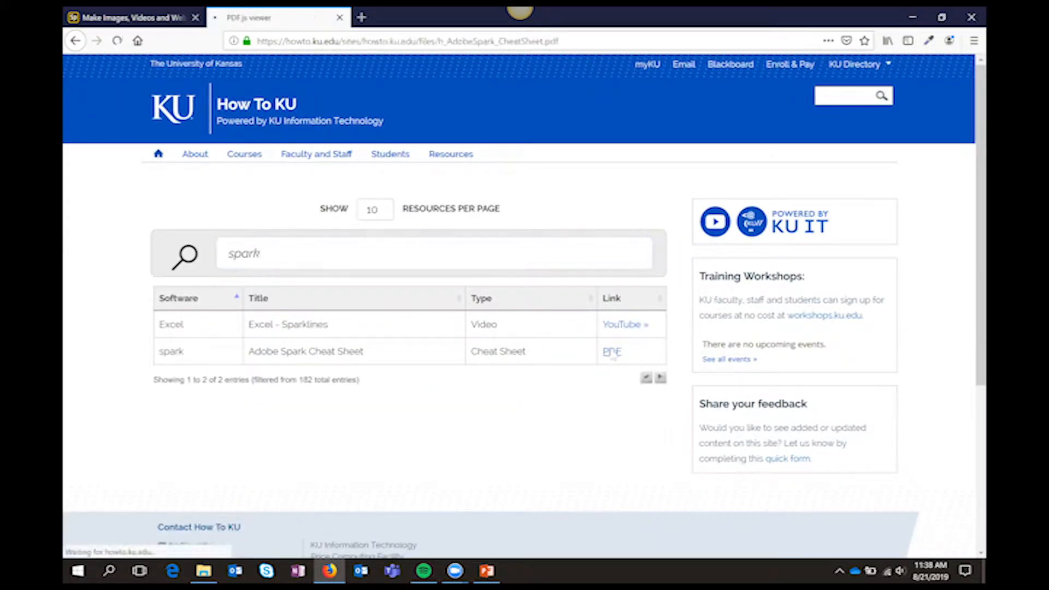
left_click(588, 43)
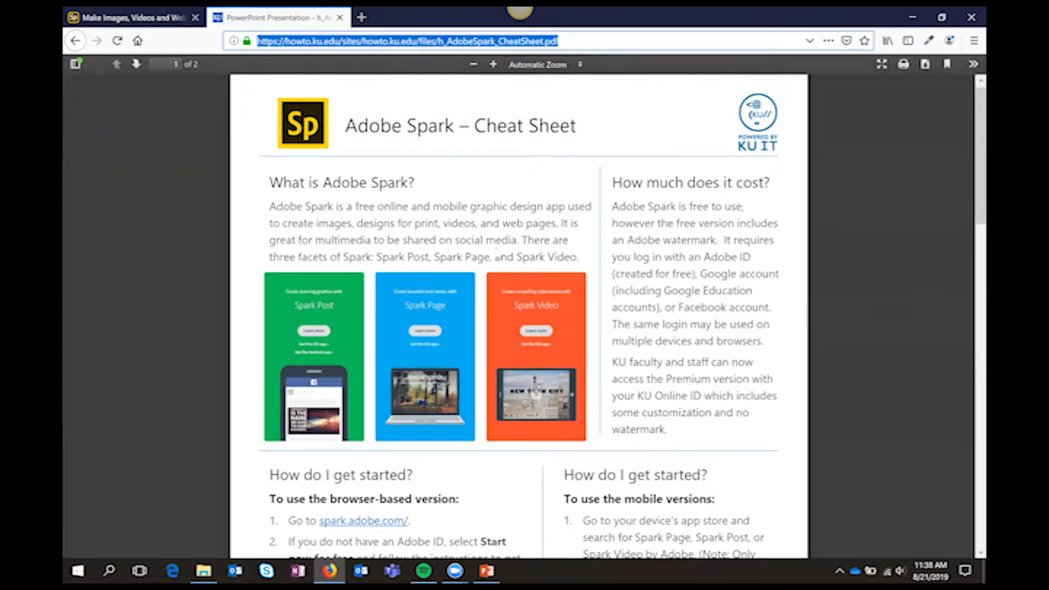
key("alt+Tab")
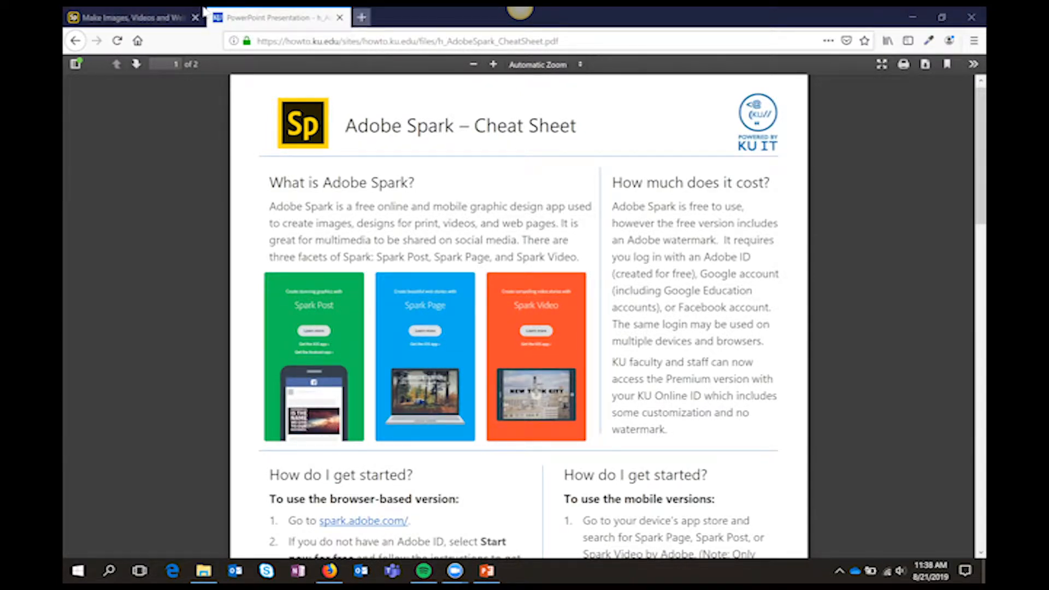
Open the Technology Training Workshops site at workshops.ku.edu in a separate browser tab
key("ctrl+t")
type("worksh")
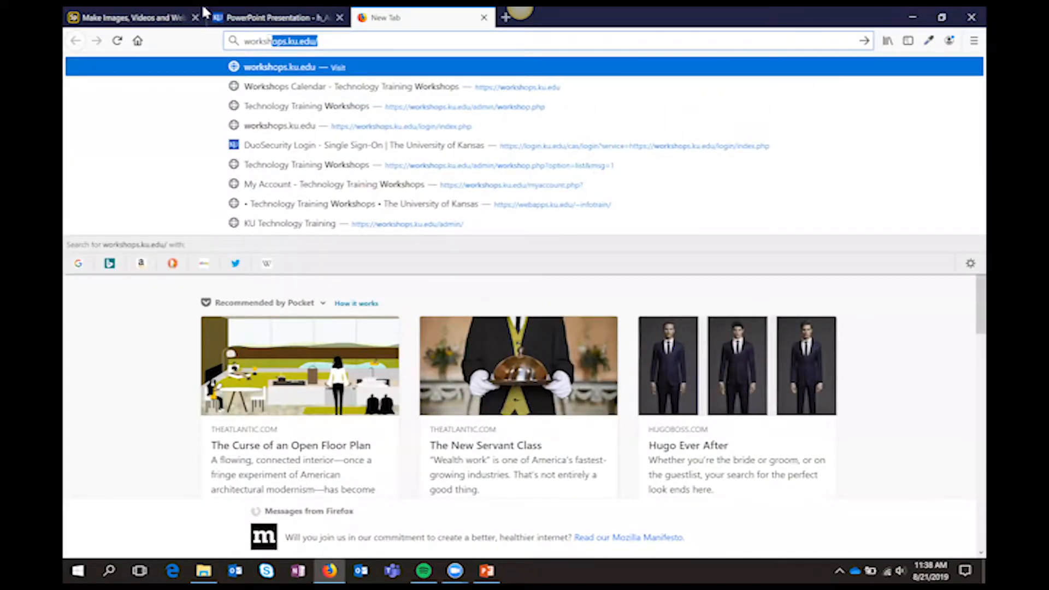
type("ops.ku.edu")
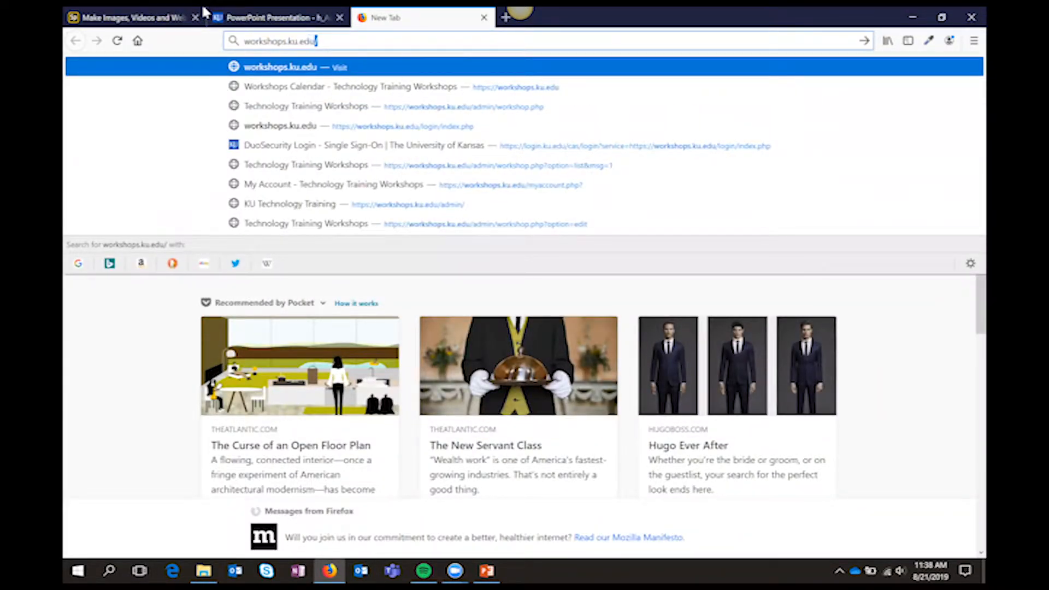
key("Return")
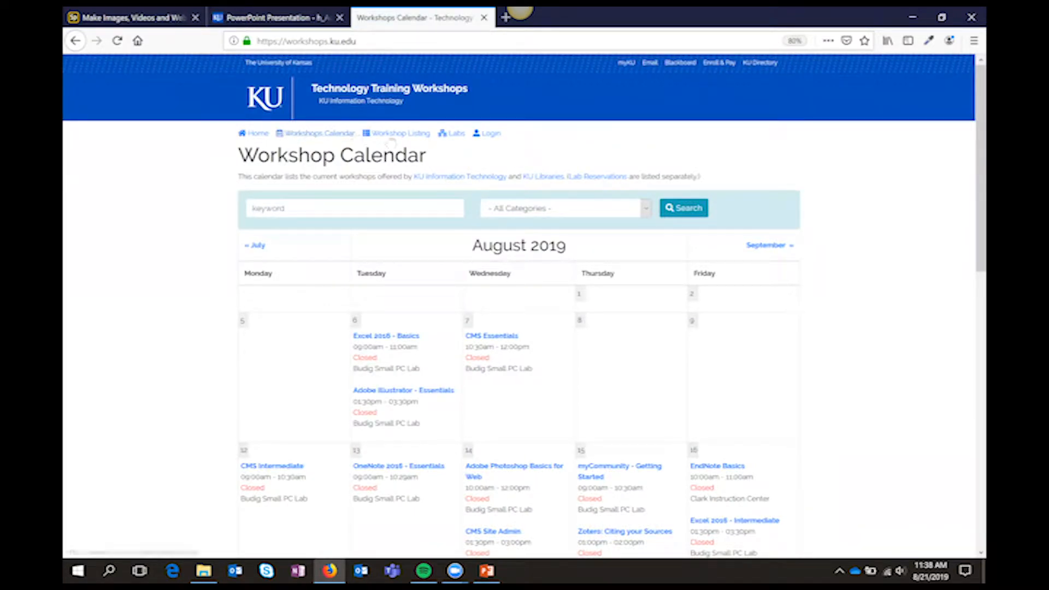
Search the workshop calendar for "spark" and view the matching sessions for September 2019
left_click(374, 206)
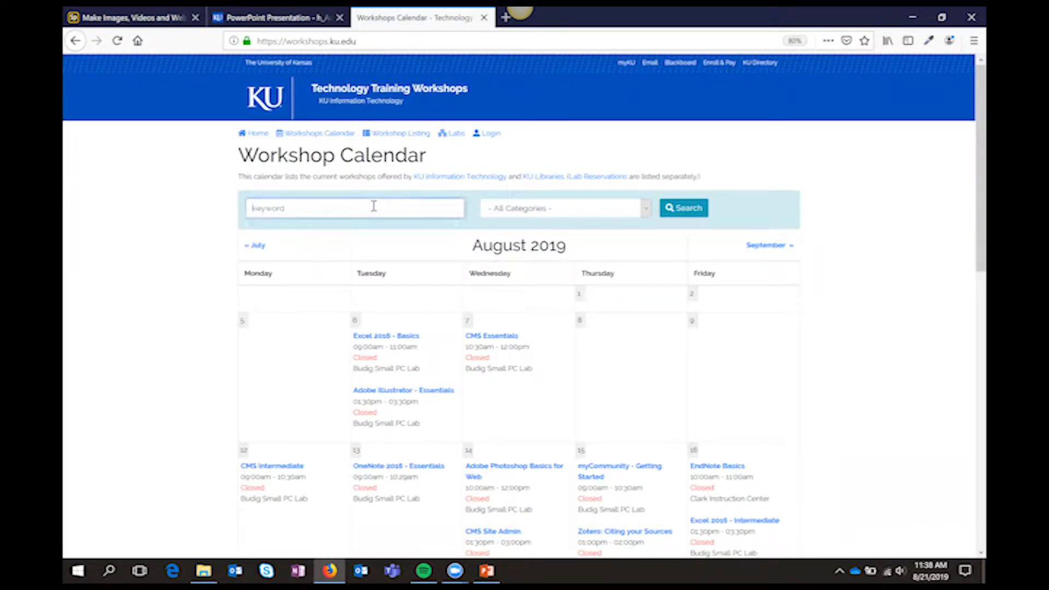
type("spark")
left_click(687, 209)
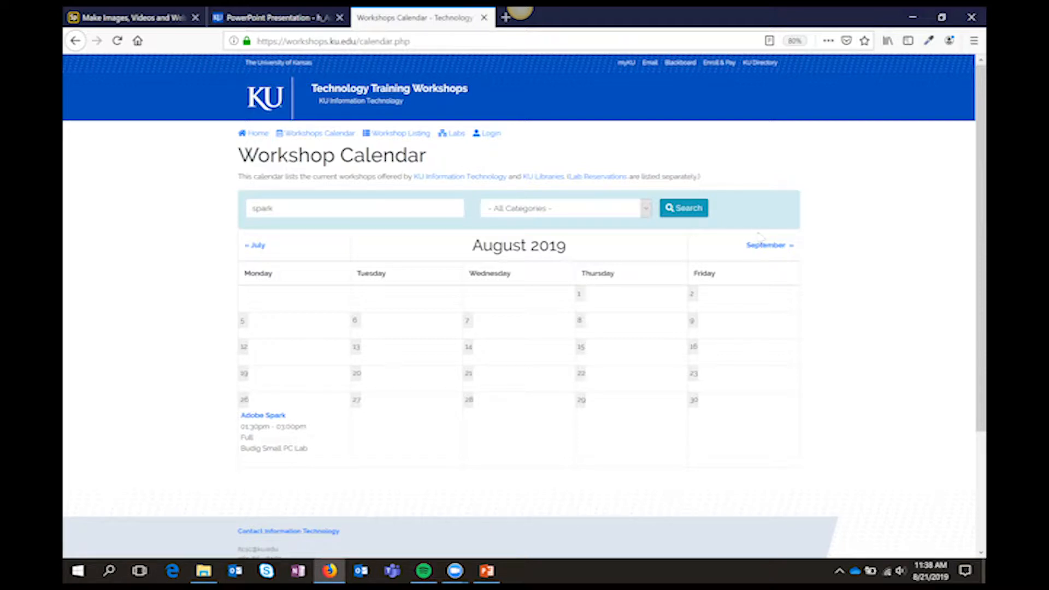
left_click(757, 253)
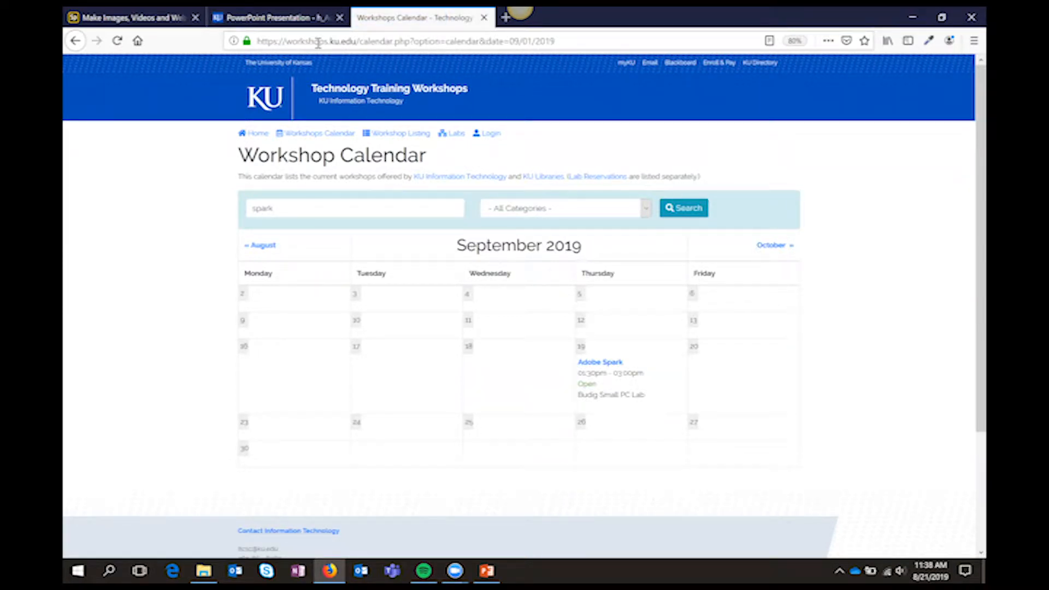
Return to Adobe Spark, start the school account login with the account e-mail, and choose the Enterprise ID
left_click(132, 14)
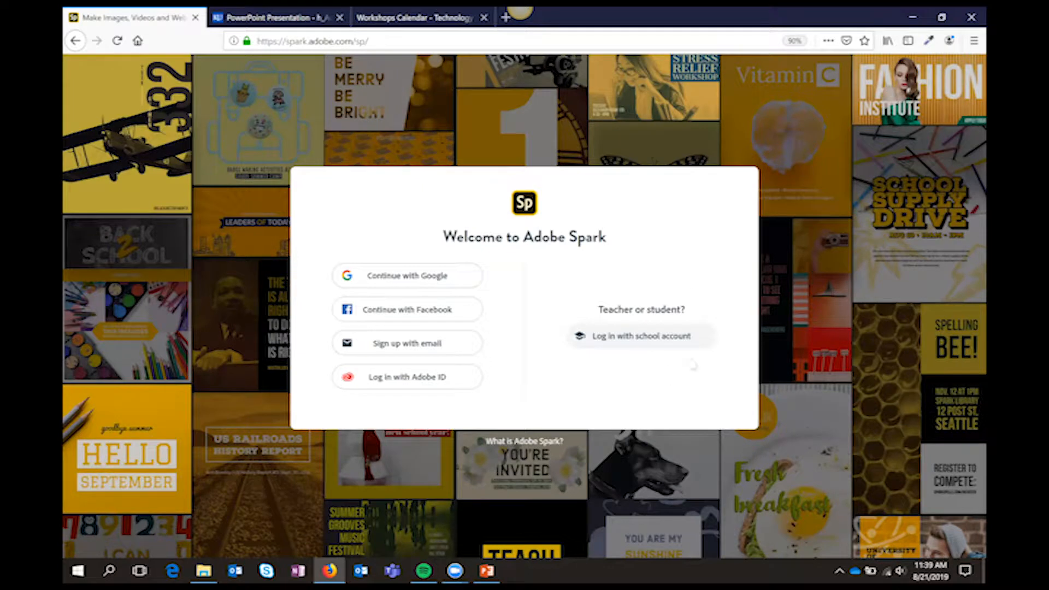
left_click(630, 343)
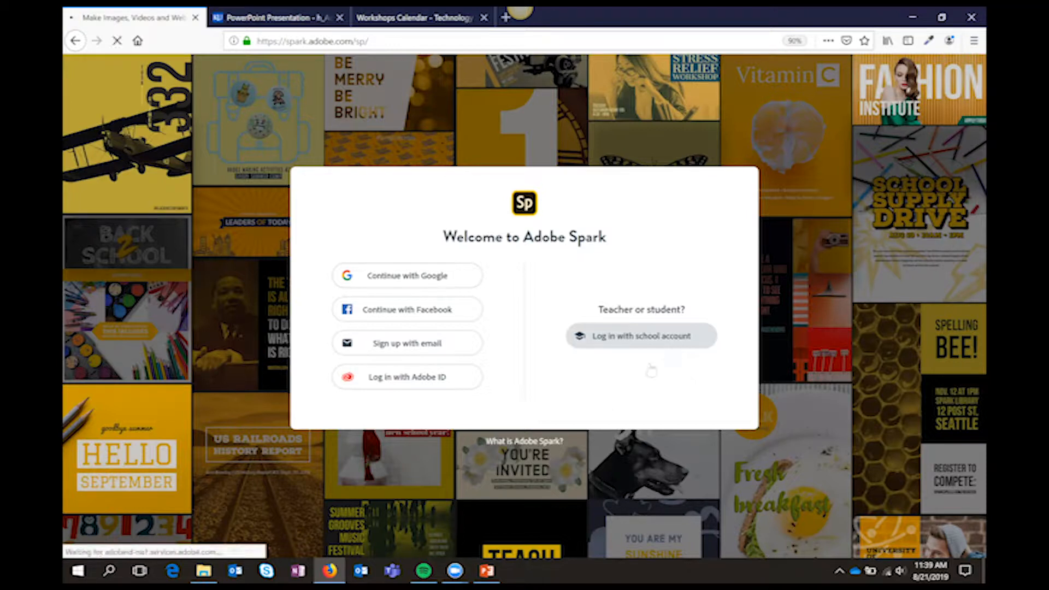
type("t")
key("BackSpace")
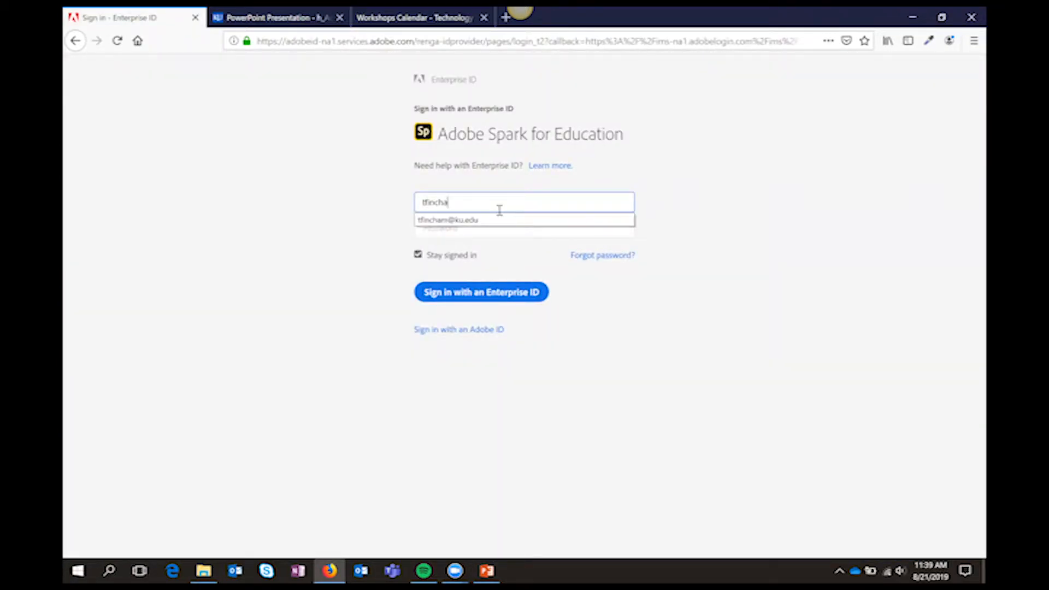
key("Return")
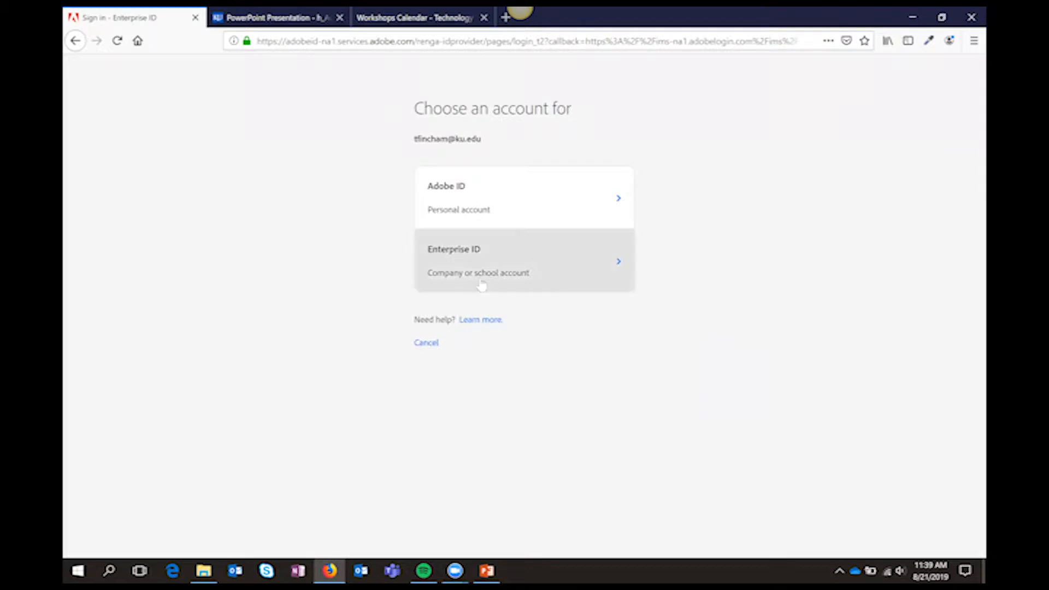
left_click(600, 281)
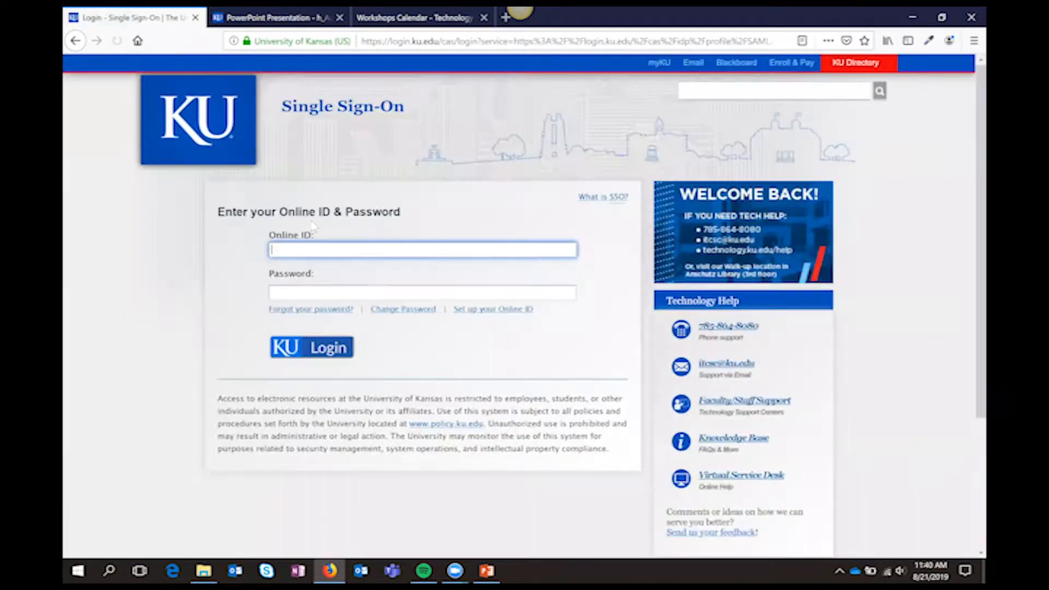
Sign in on the KU Single Sign-On page with the Online ID and account password
type("tfincham")
key("Tab")
type("•••••••••••••••••")
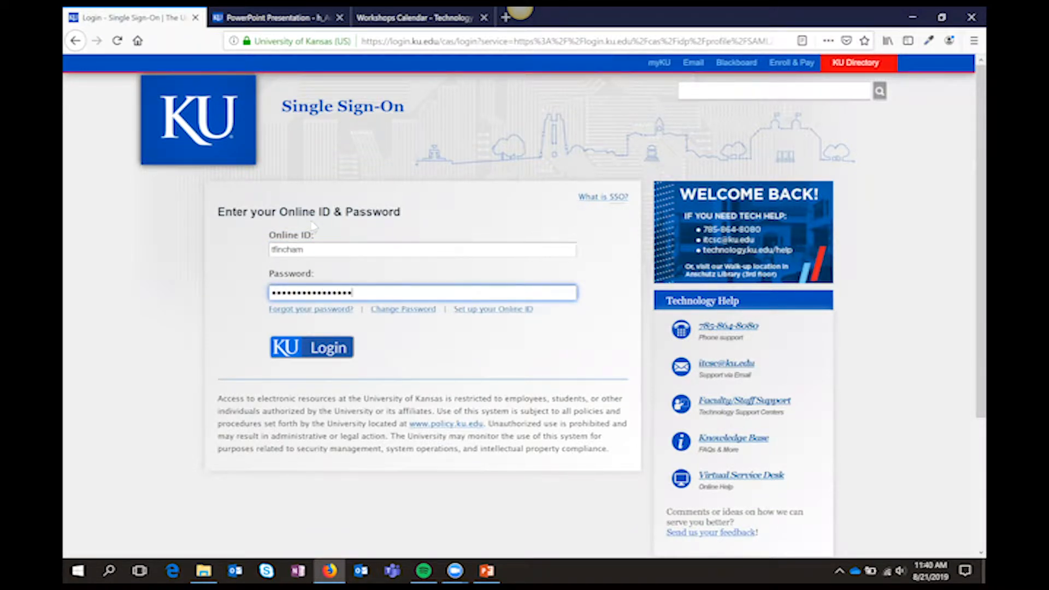
key("Return")
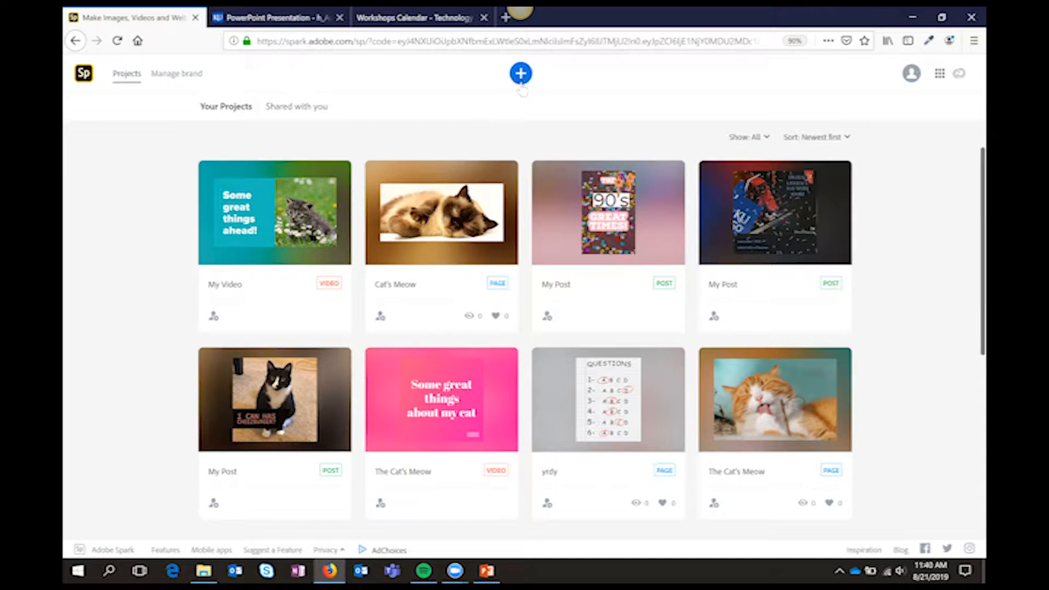
Create a new project from the popular Flyer graphic template
left_click(521, 80)
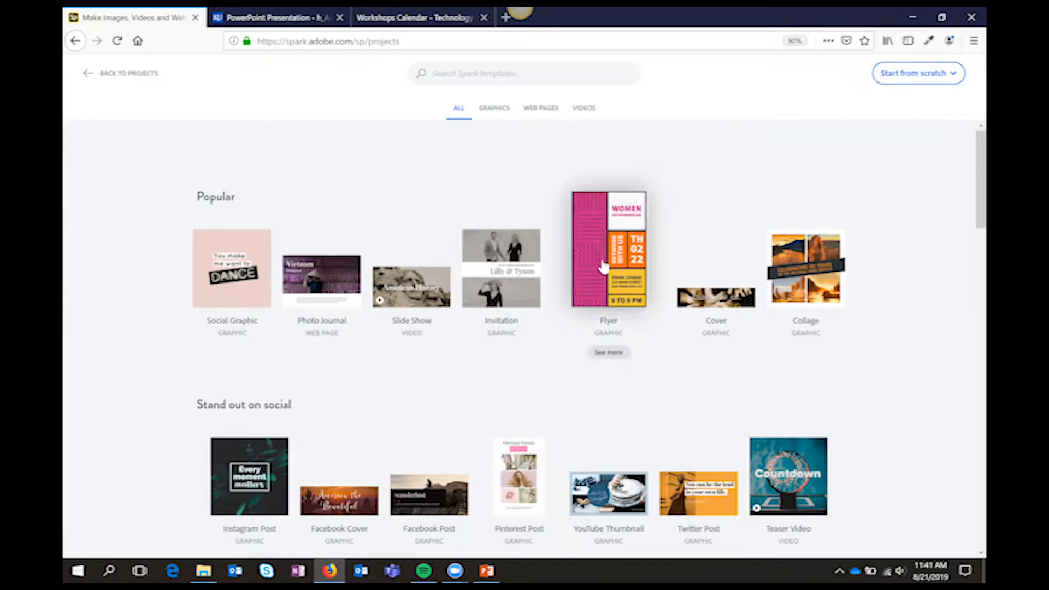
left_click(603, 282)
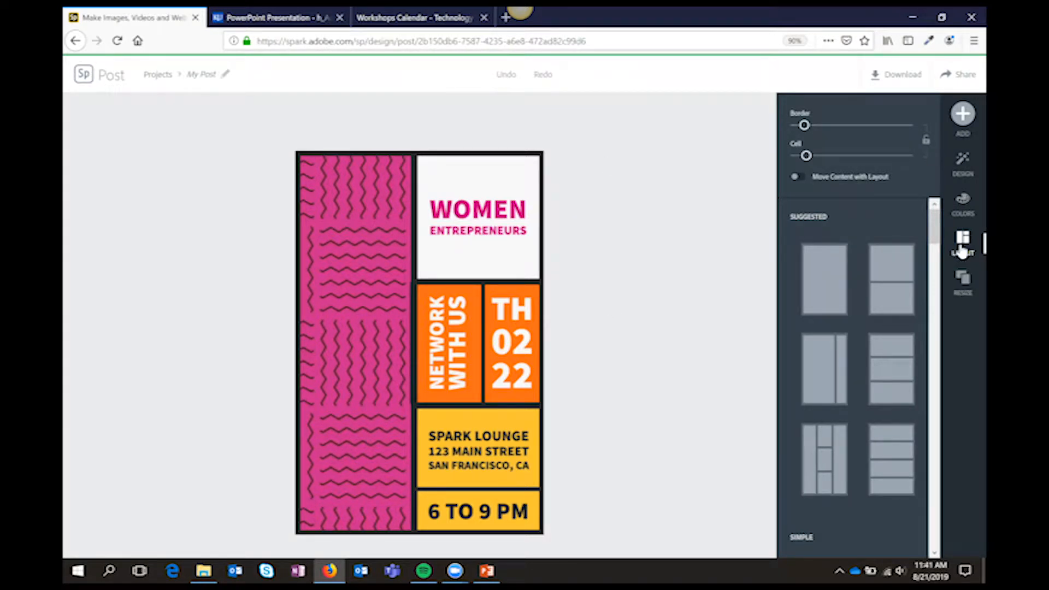
Try the suggested three-row, two-row and single-cell layouts on the flyer
left_click(891, 369)
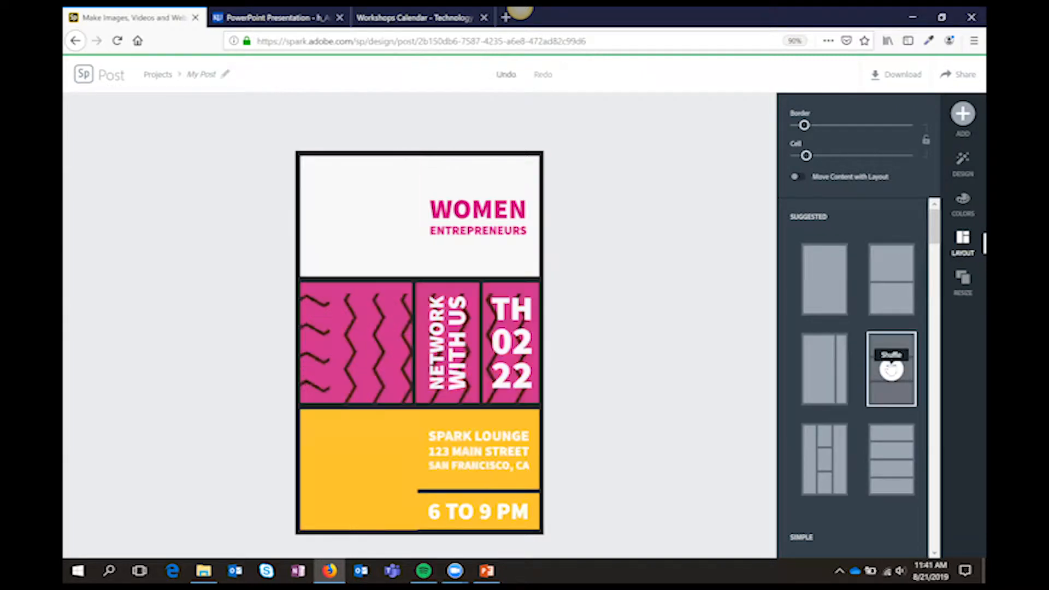
left_click(892, 284)
left_click(818, 281)
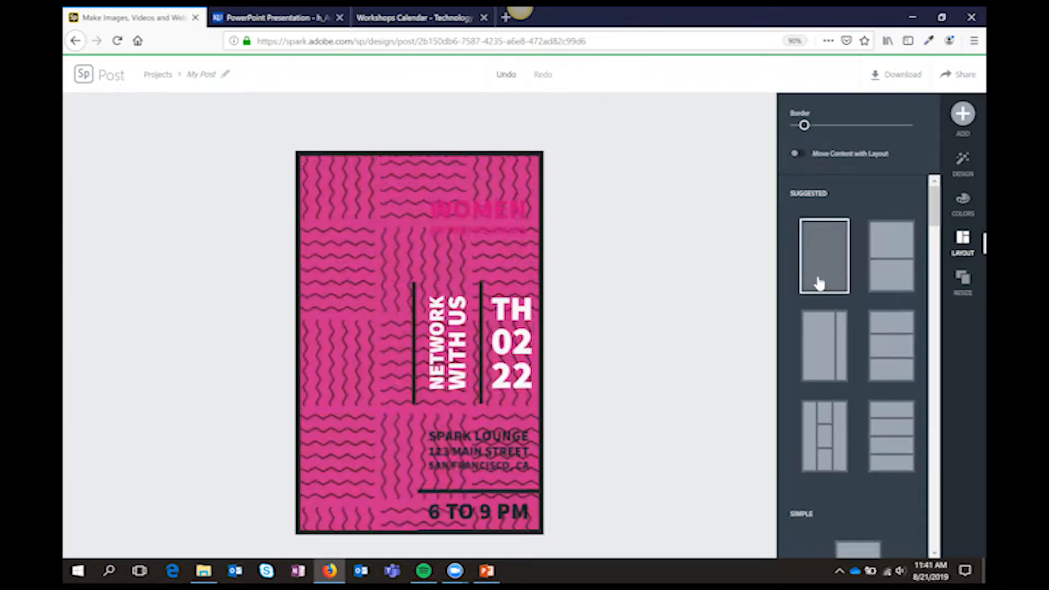
Apply the suggested layout with one wide and one narrow column, and shuffle it so yellow fills the wide column
left_click(819, 327)
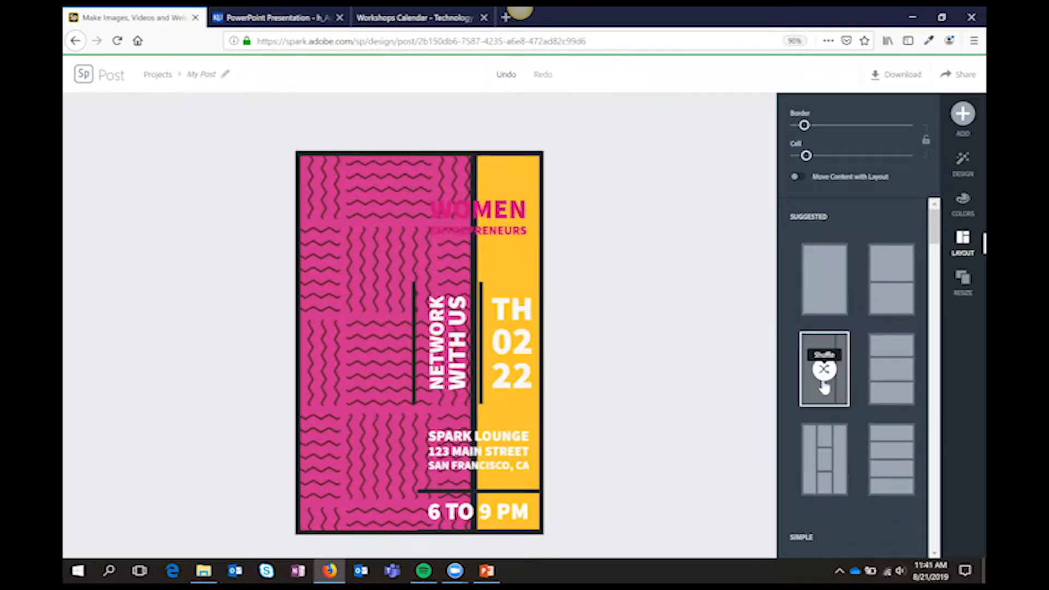
left_click(823, 380)
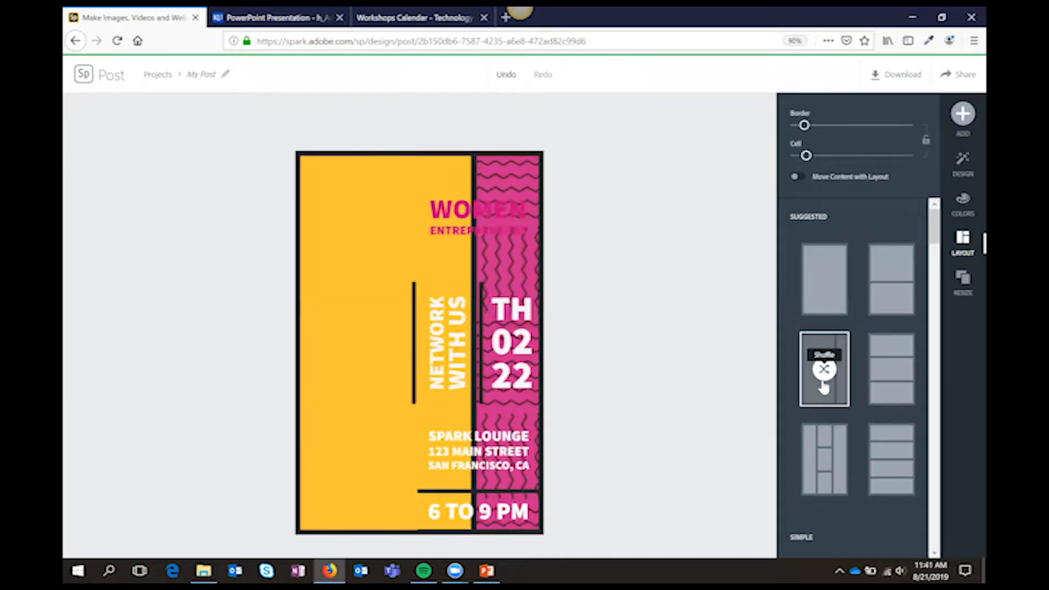
Resize the flyer for Instagram, trying the Instagram Landscape format before settling on the 1080 x 1080 Instagram format
left_click(964, 300)
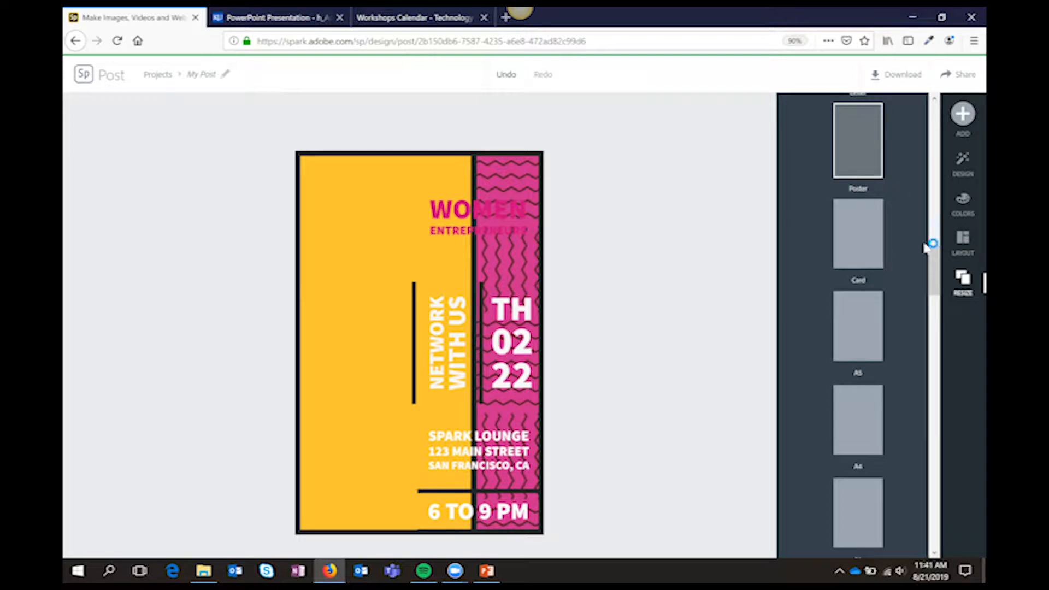
left_click_drag(933, 261, 929, 231)
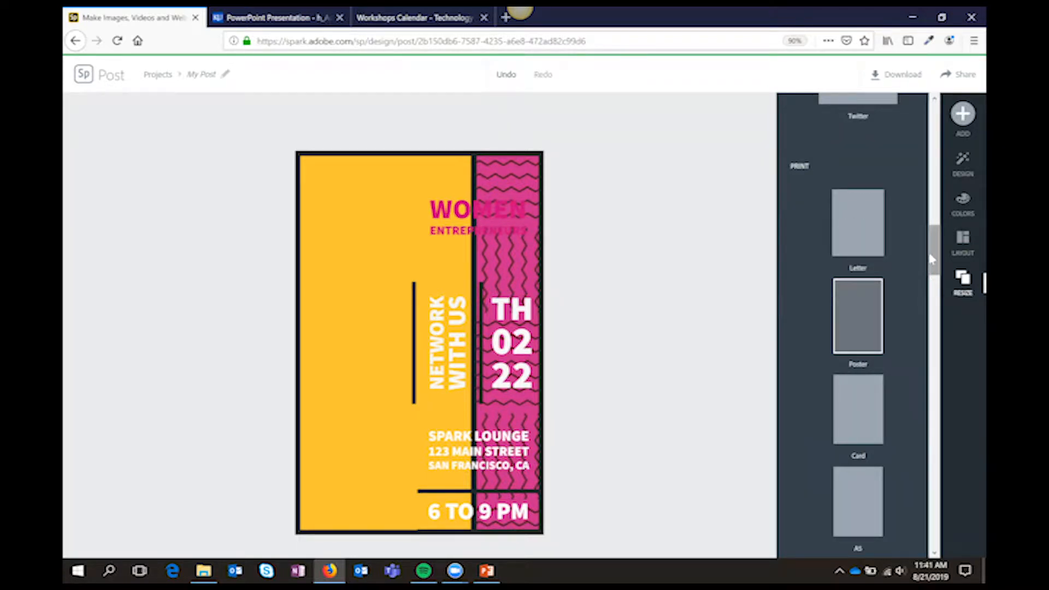
scroll(936, 221, "up", 5)
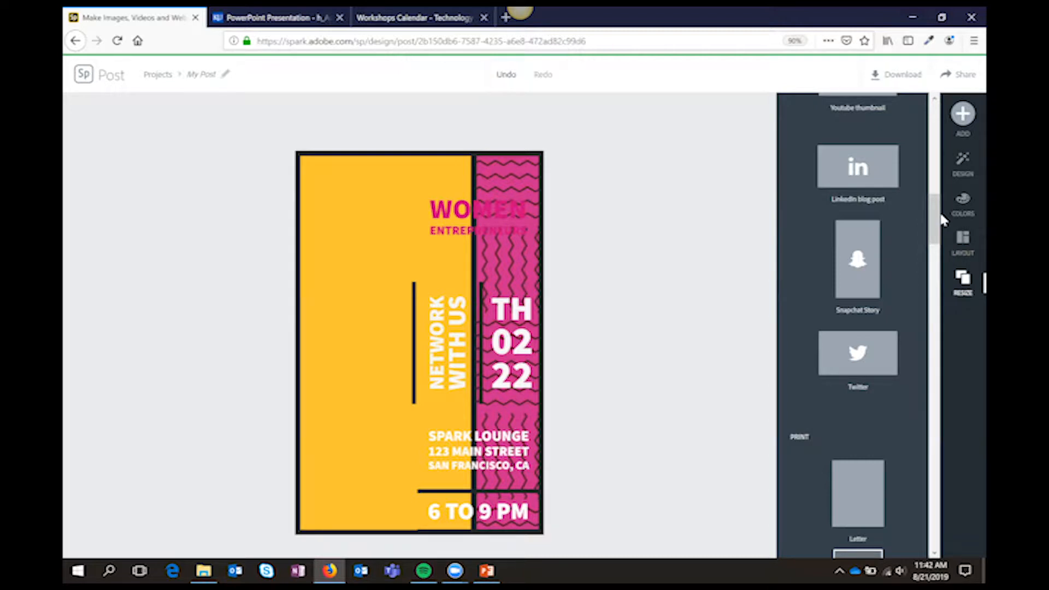
left_click_drag(937, 220, 938, 137)
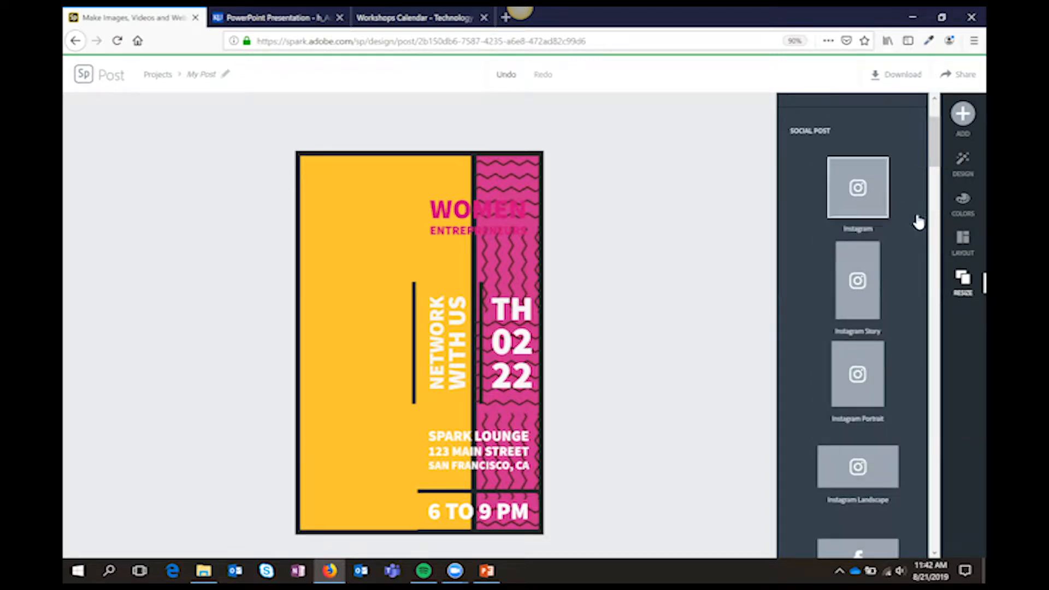
left_click(871, 205)
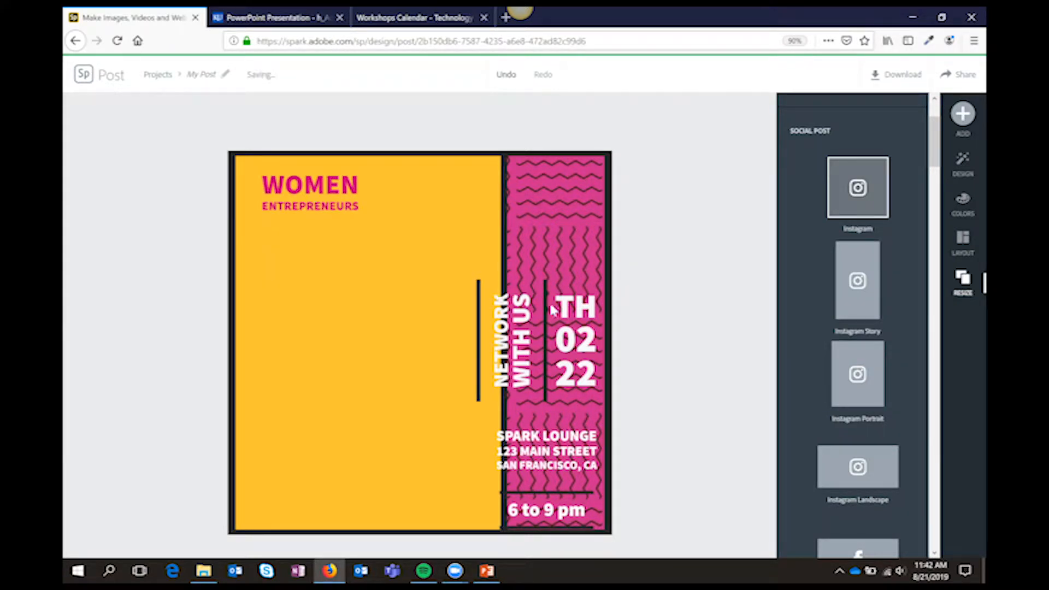
left_click(858, 466)
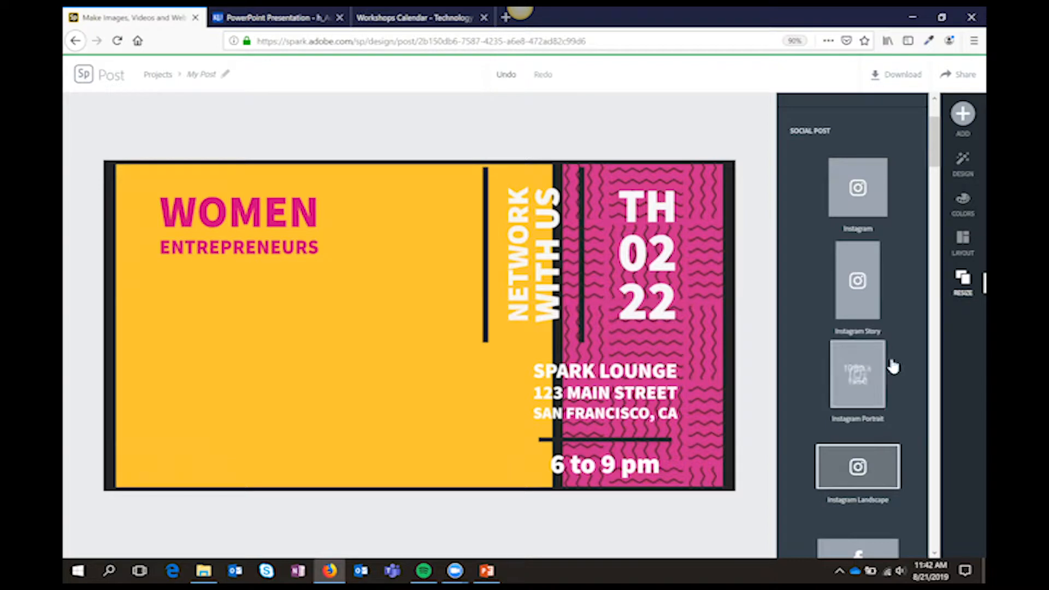
left_click(869, 211)
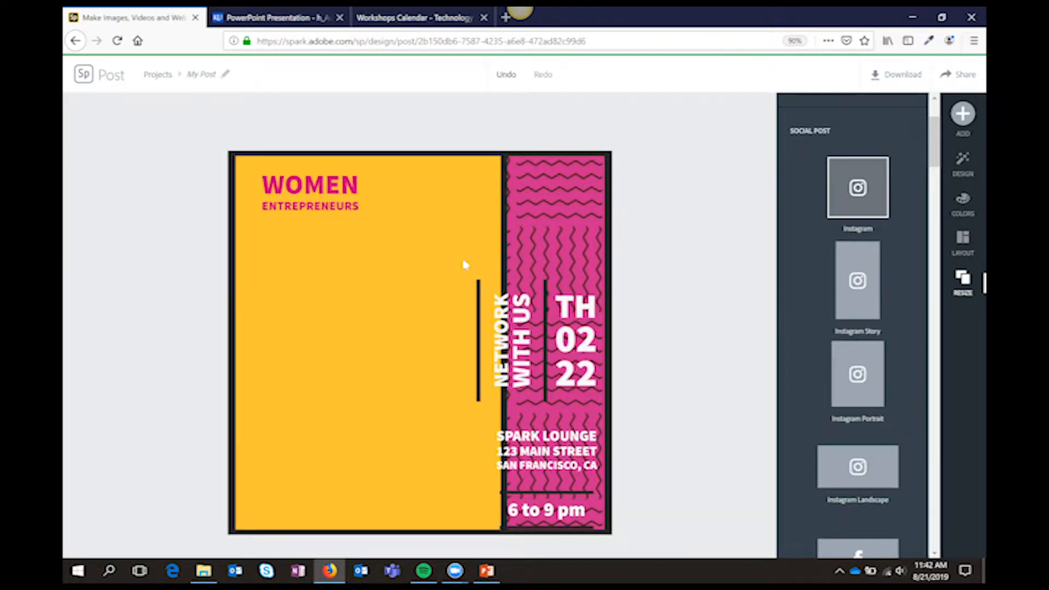
Reposition the flyer text: centre the headline more, move "NETWORK WITH US" onto the yellow column, and raise the date and address within the pink column
mouse_move(350, 188)
left_mouse_down()
mouse_move(418, 196)
mouse_move(343, 189)
left_mouse_up()
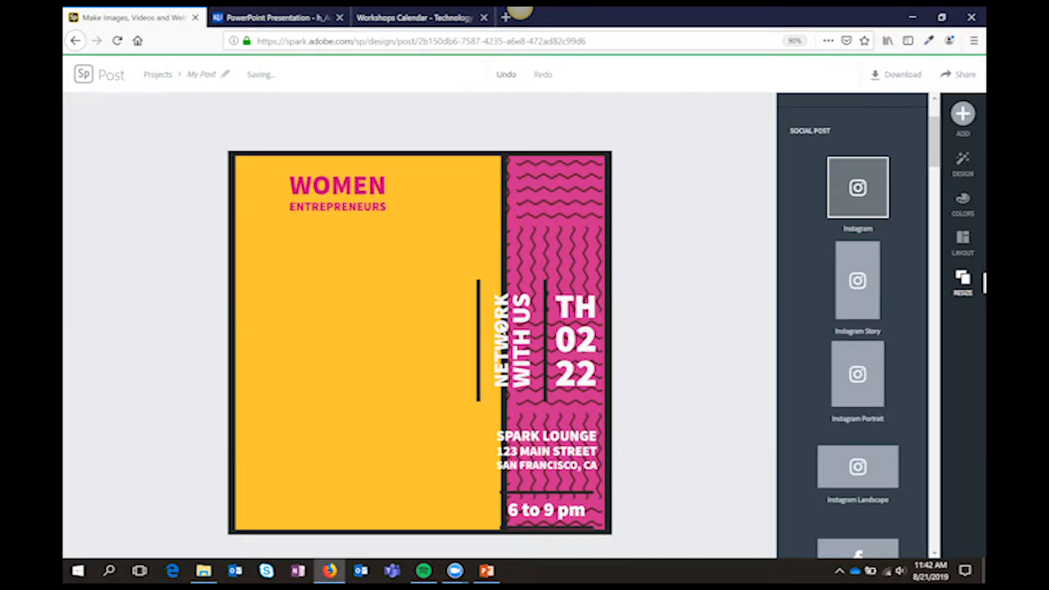
mouse_move(331, 304)
left_mouse_down()
mouse_move(291, 295)
mouse_move(326, 298)
mouse_move(314, 296)
left_mouse_up()
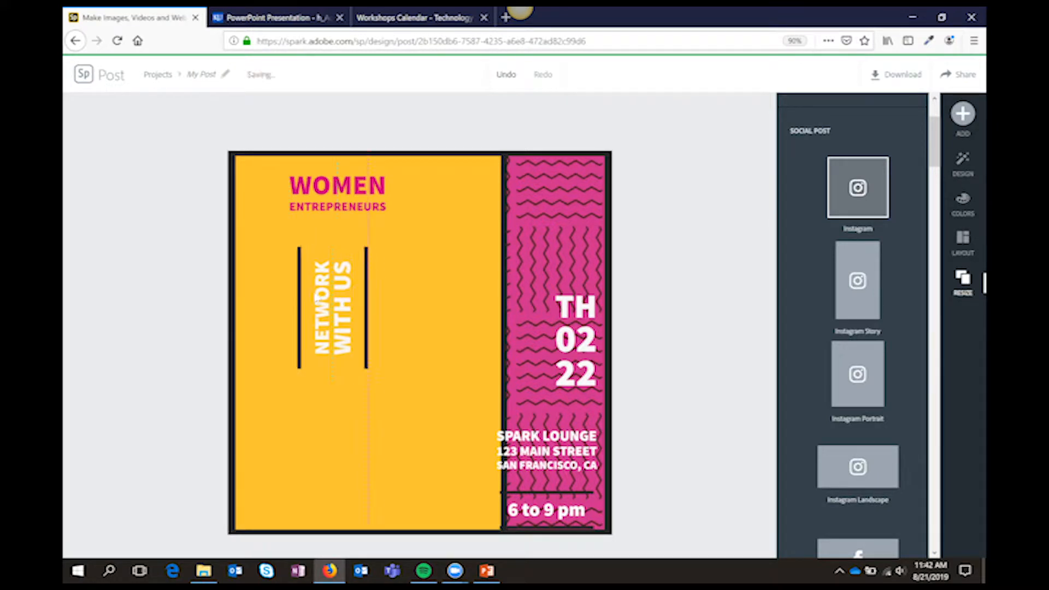
left_click_drag(566, 314, 546, 248)
left_click(525, 349)
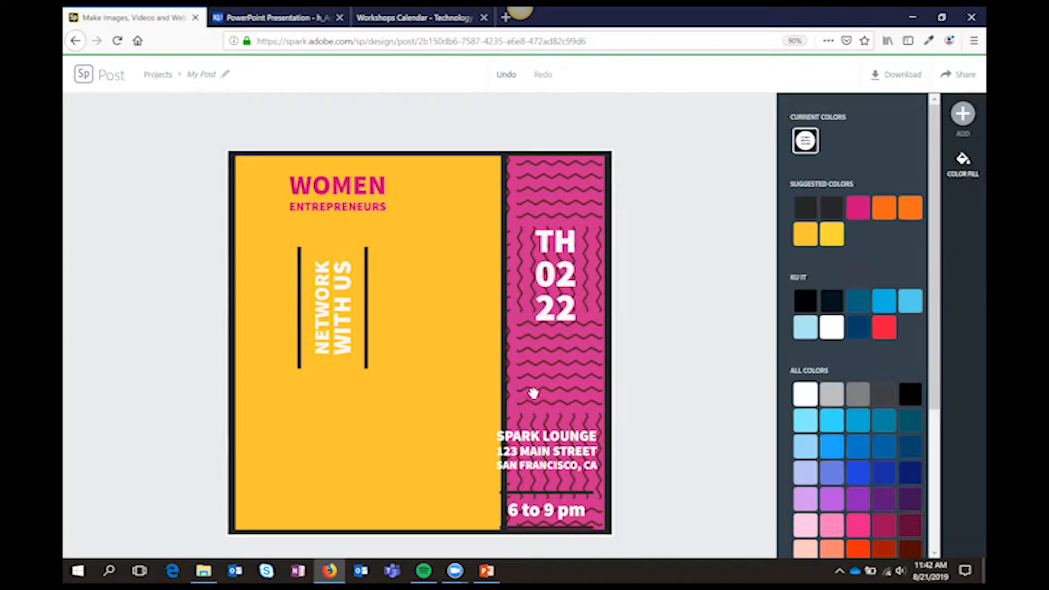
left_click_drag(537, 451, 536, 373)
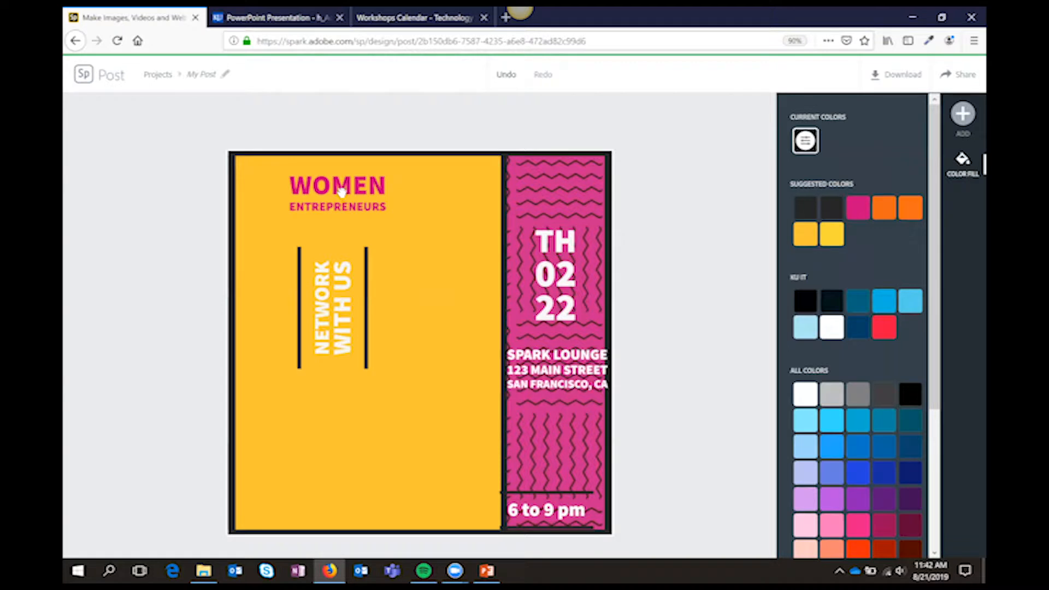
Replace the "Women Entrepreneurs" headline text with "Cat Things"
double_click(341, 189)
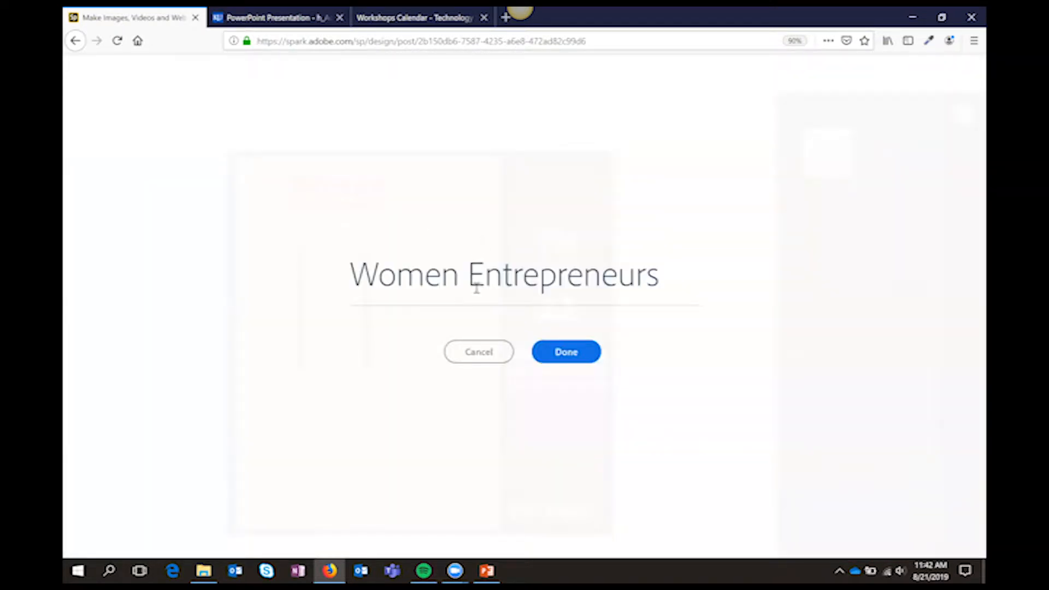
left_click_drag(660, 273, 303, 260)
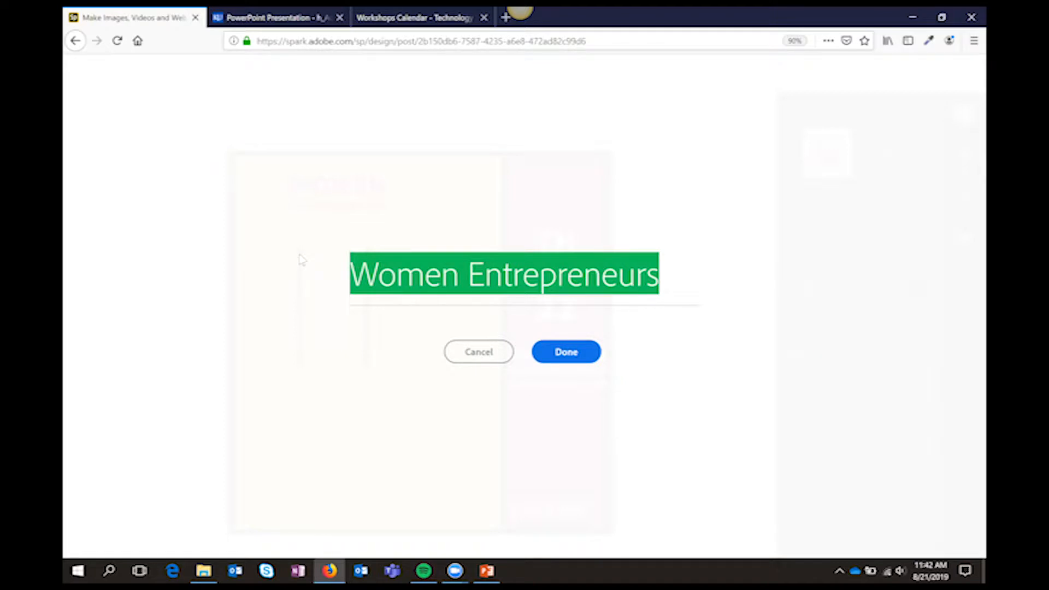
type("Cat Things")
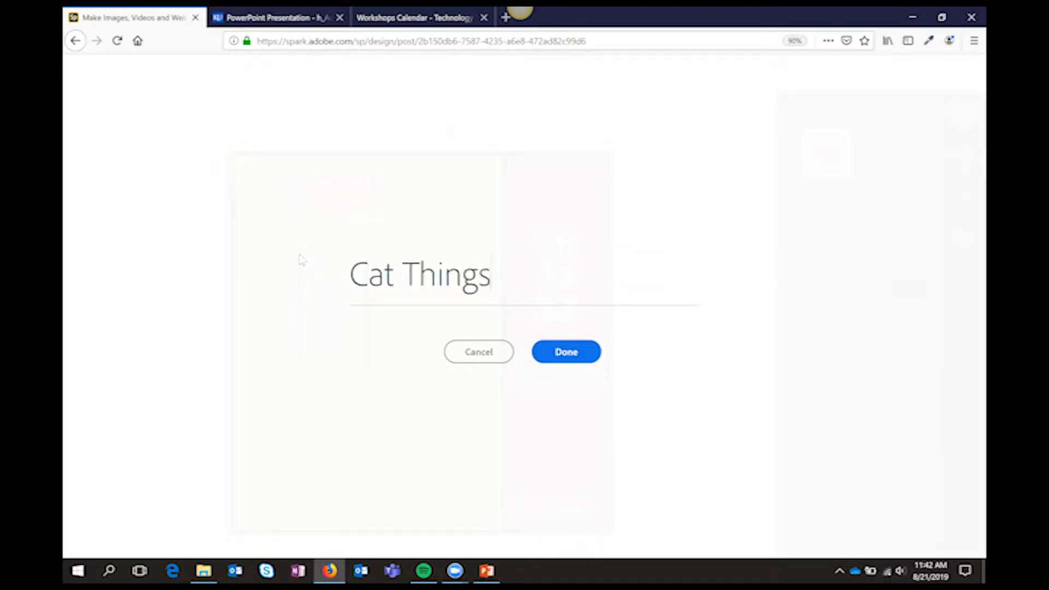
left_click(576, 355)
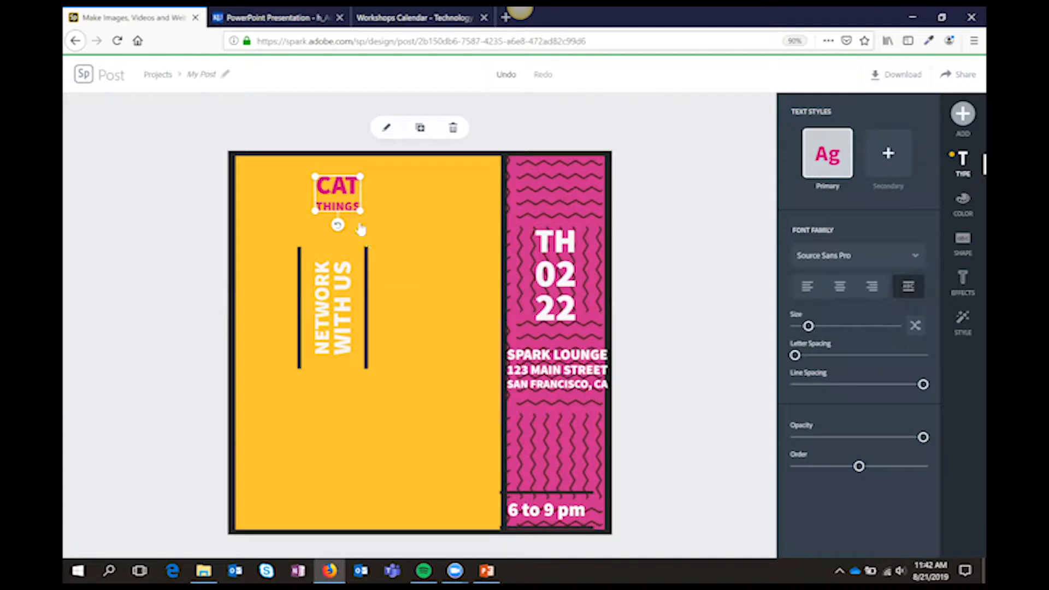
Enlarge the "Cat Things" headline across the upper yellow column and move the "NETWORK WITH US" text down to make room
left_click_drag(361, 219, 453, 286)
left_click_drag(400, 223, 448, 198)
left_click_drag(360, 317, 331, 384)
left_click(425, 213)
left_click_drag(407, 220, 382, 234)
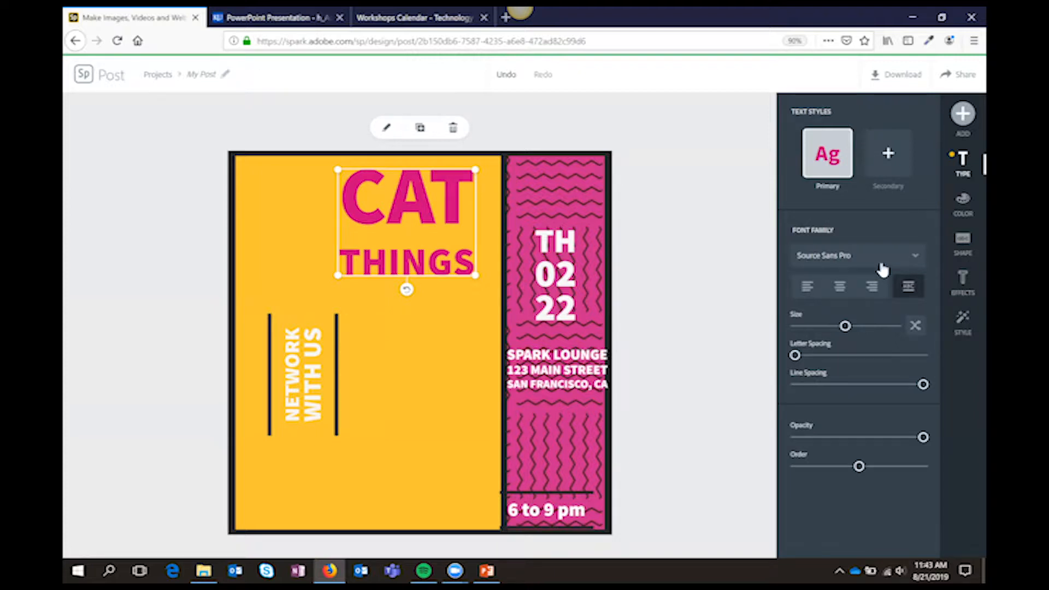
Change the headline's font to Stencil Std Bold
left_click(916, 262)
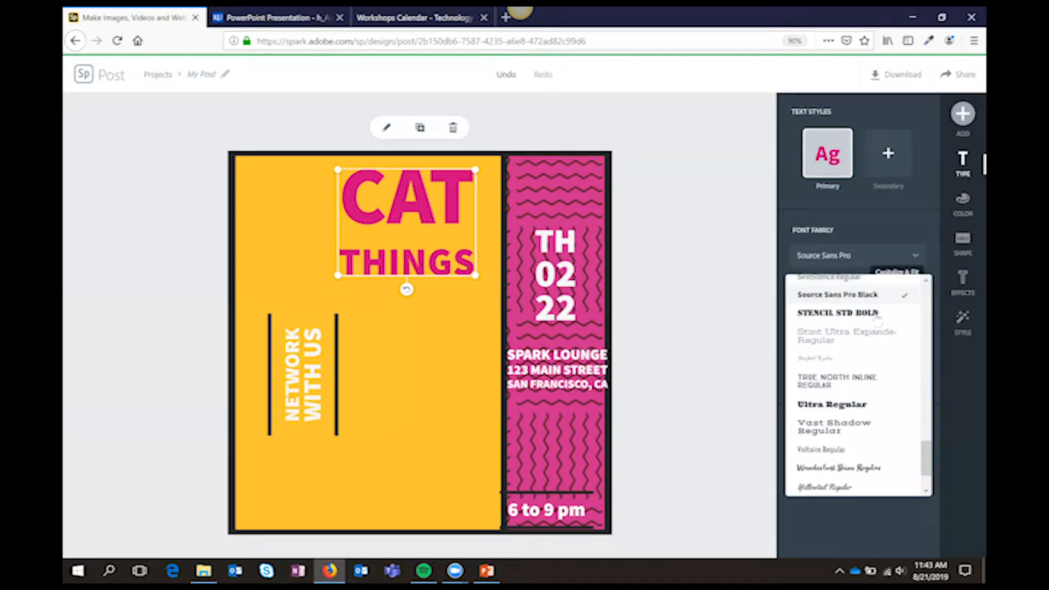
left_click(874, 314)
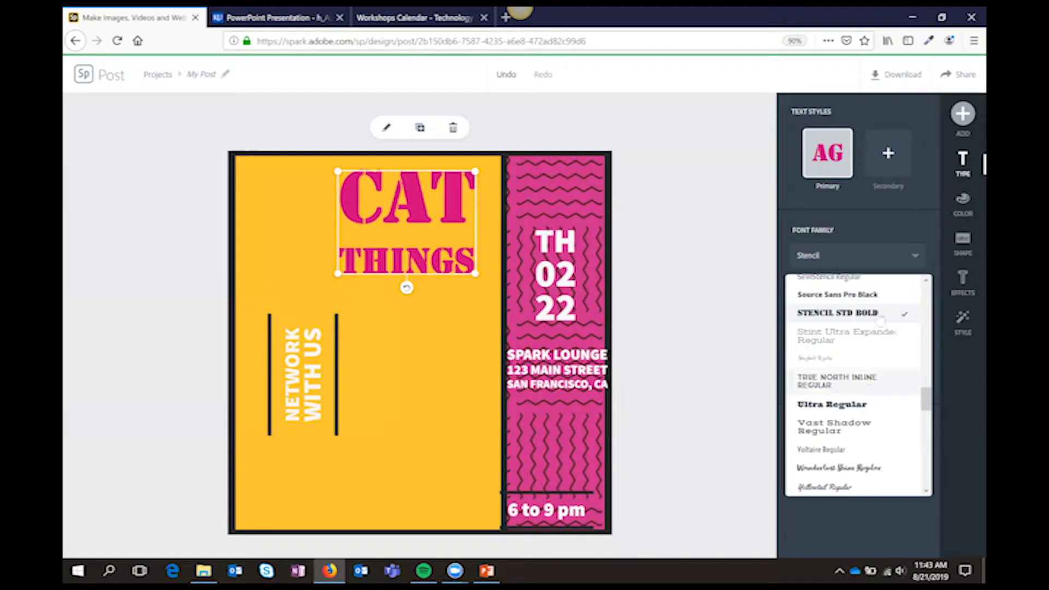
left_click(885, 245)
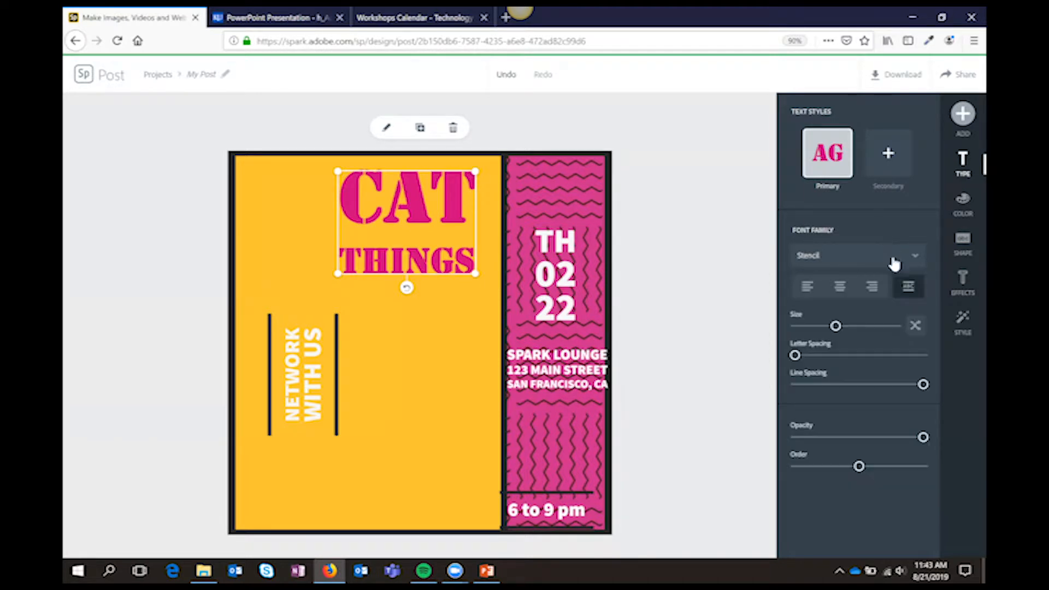
Increase the headline's size and letter spacing, tighten its line spacing, and try lowering its opacity before restoring it
mouse_move(837, 327)
left_mouse_down()
mouse_move(884, 333)
mouse_move(831, 330)
mouse_move(842, 330)
left_mouse_up()
left_click(862, 328)
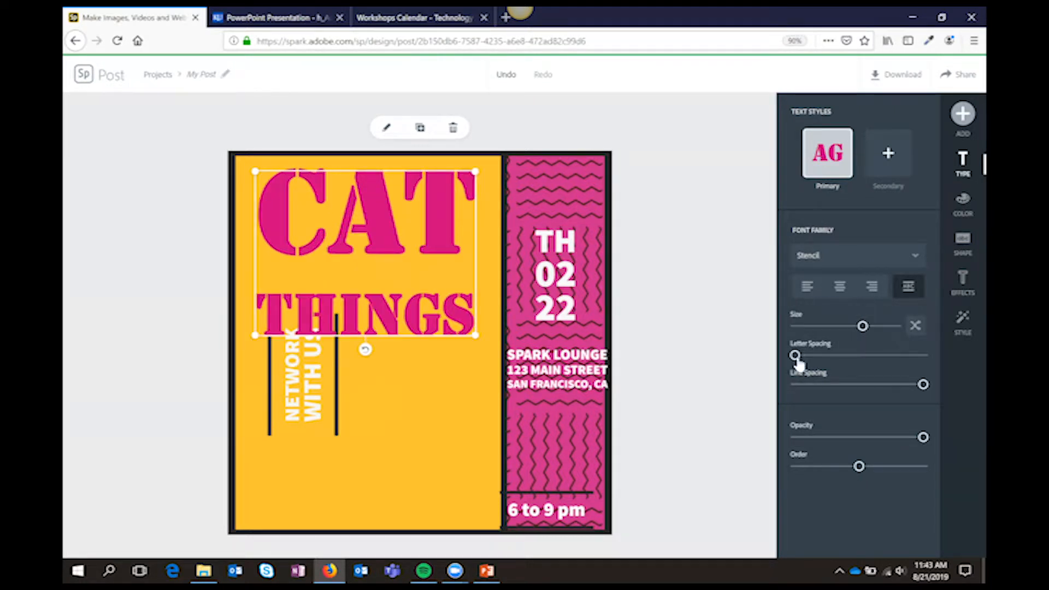
left_click_drag(796, 361, 822, 366)
left_click_drag(922, 386, 863, 385)
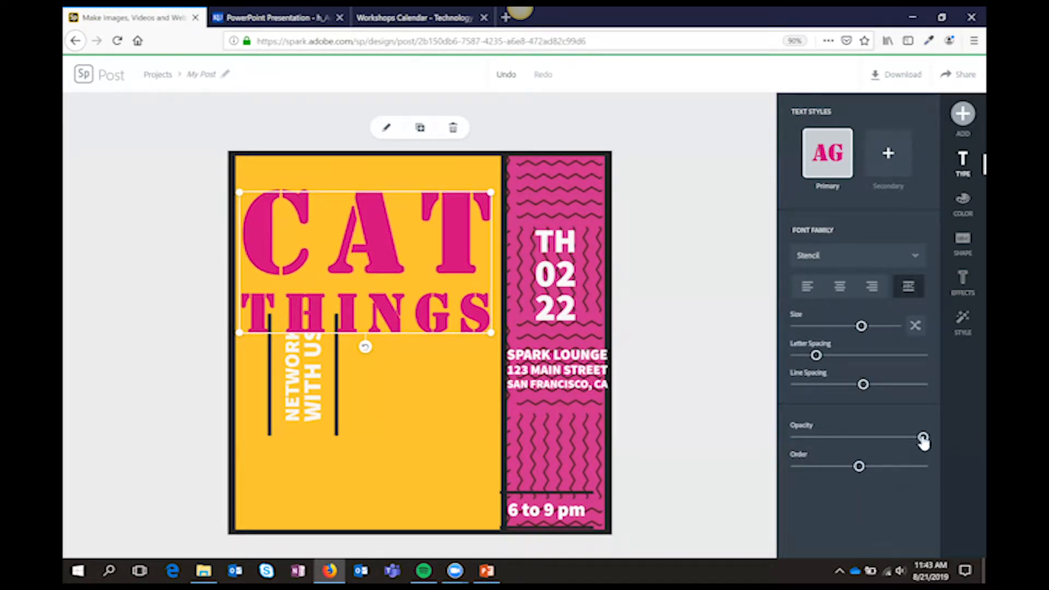
left_click_drag(893, 440, 923, 437)
Recolour the headline, trying the KU IT red before choosing the suggested orange, and move it up within the yellow column
left_click(964, 209)
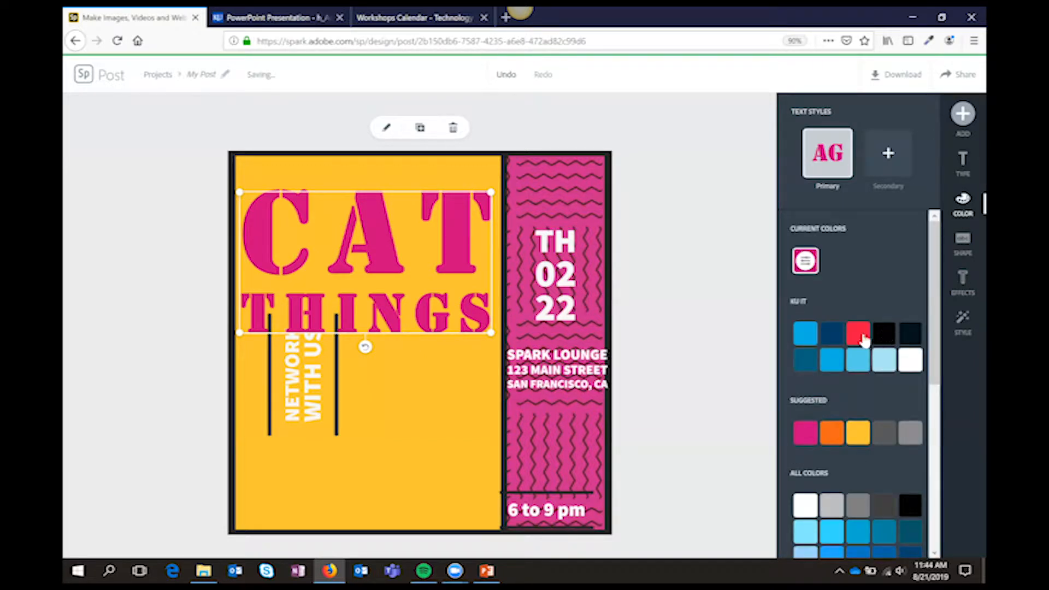
left_click(860, 336)
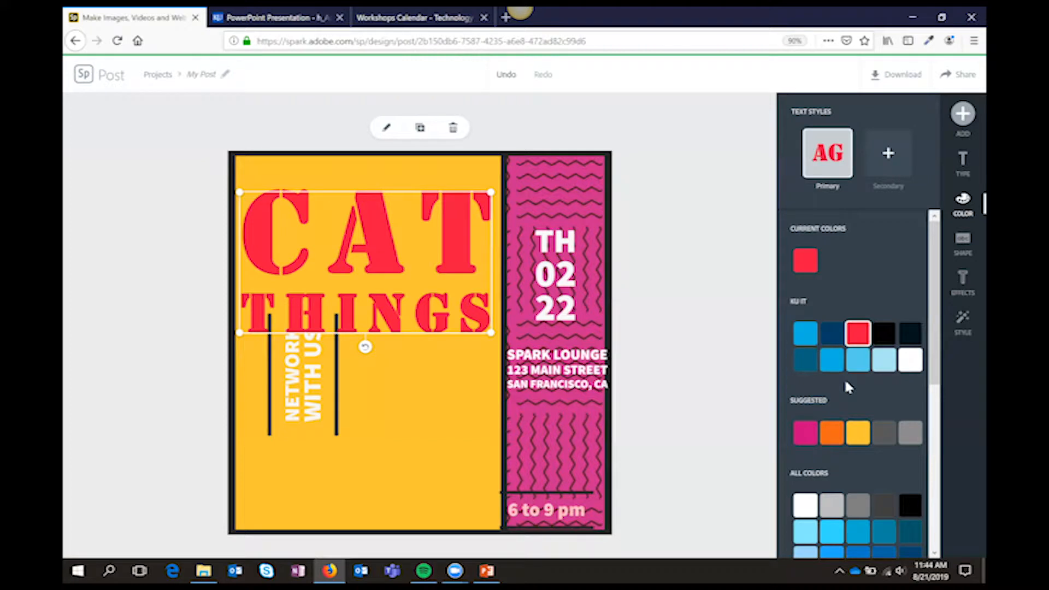
left_click(832, 433)
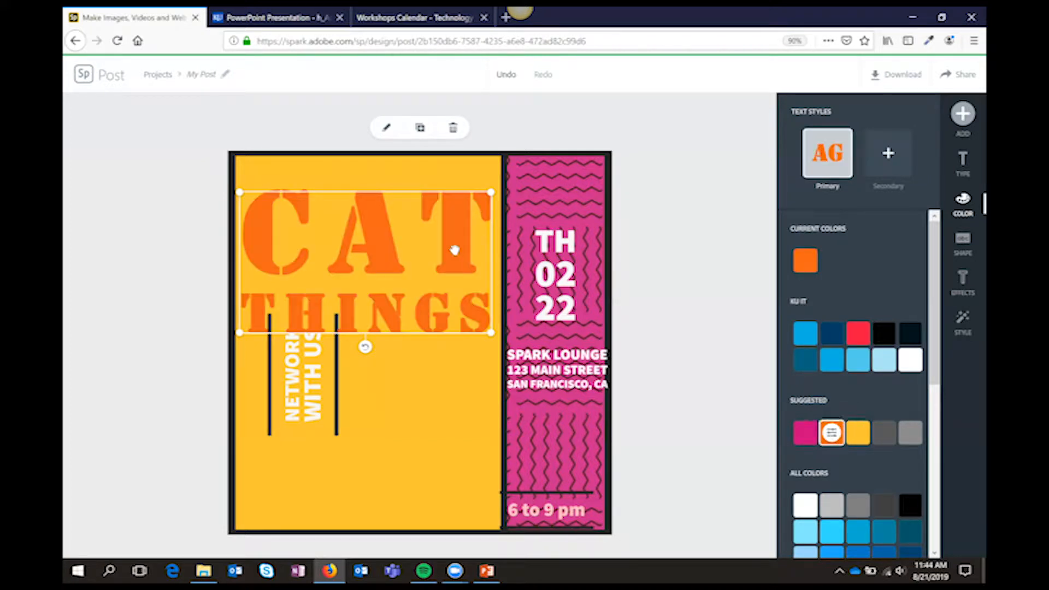
left_click_drag(461, 235, 444, 234)
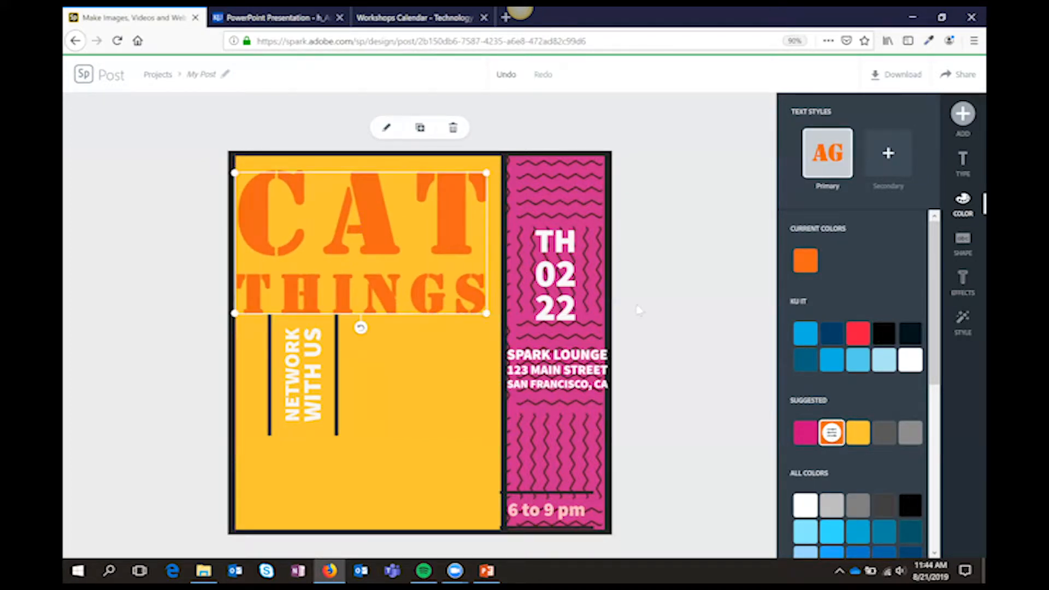
Shrink the headline and add a backing shape, trying the solid circle before choosing the stacked-bars shape
left_click(963, 245)
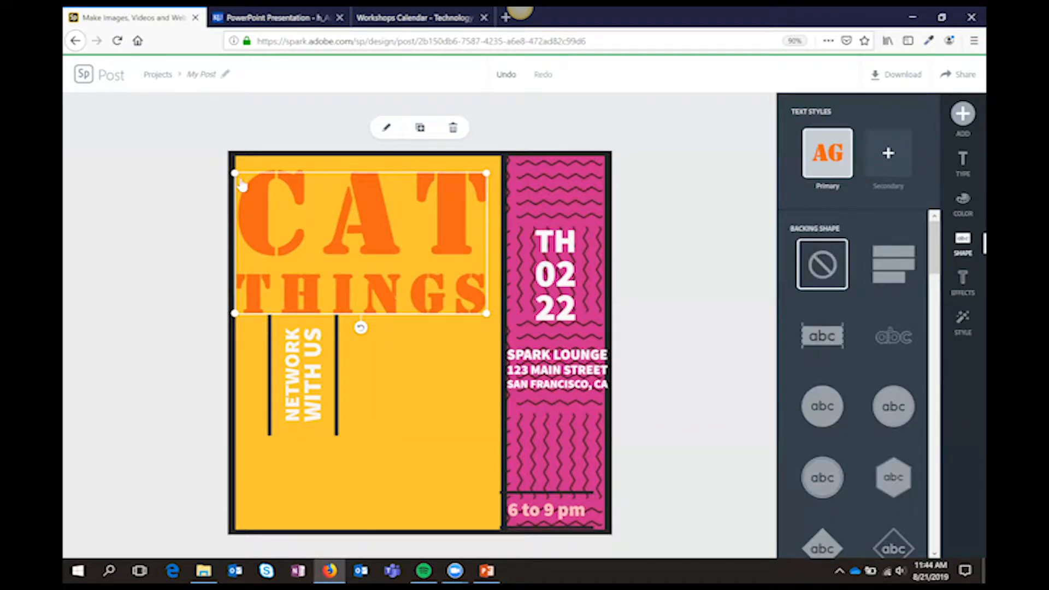
left_click_drag(236, 175, 349, 238)
left_click_drag(425, 260, 377, 234)
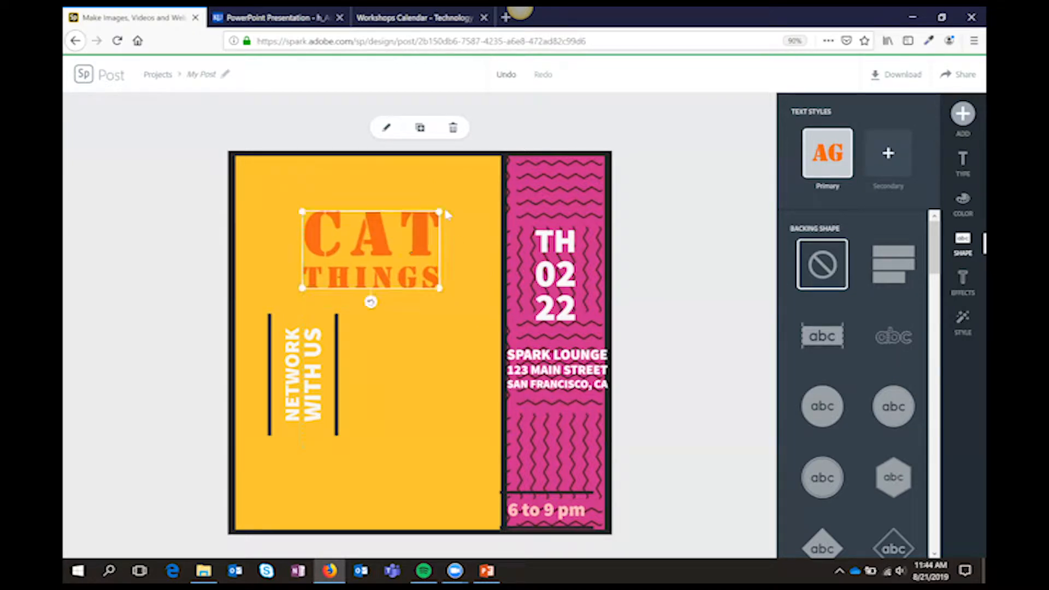
left_click(805, 413)
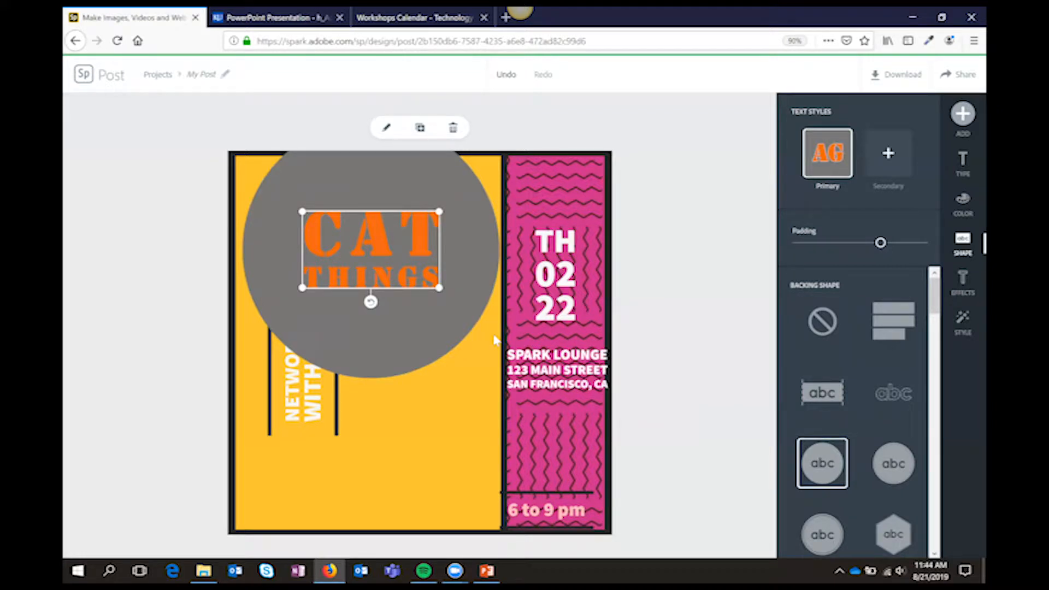
left_click(886, 331)
left_click_drag(440, 298, 462, 326)
Extend the headline text to read "Cat Things and other great items"
double_click(434, 293)
type("and other gra")
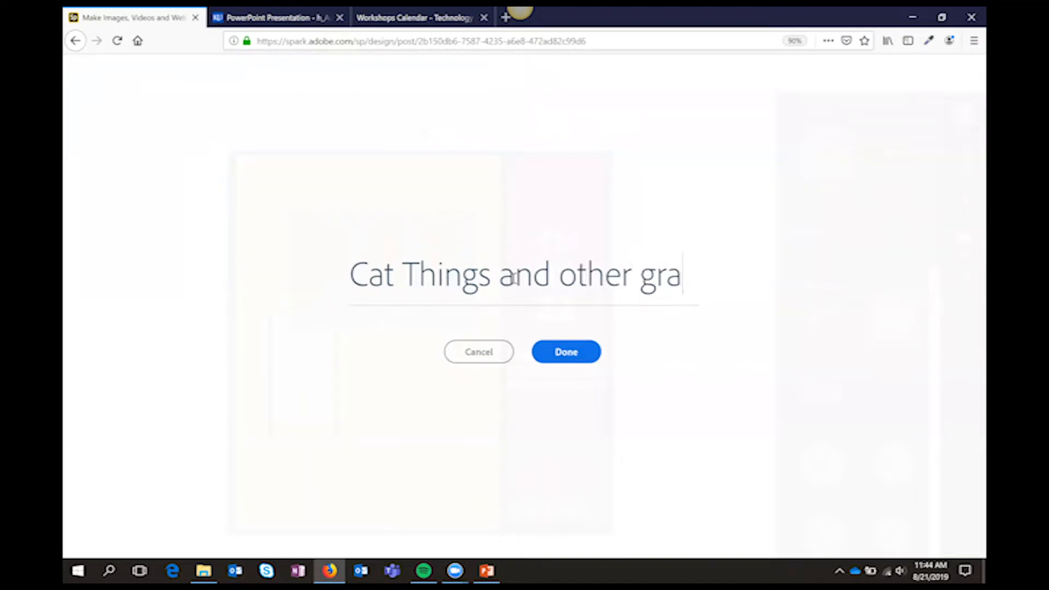
type("et item")
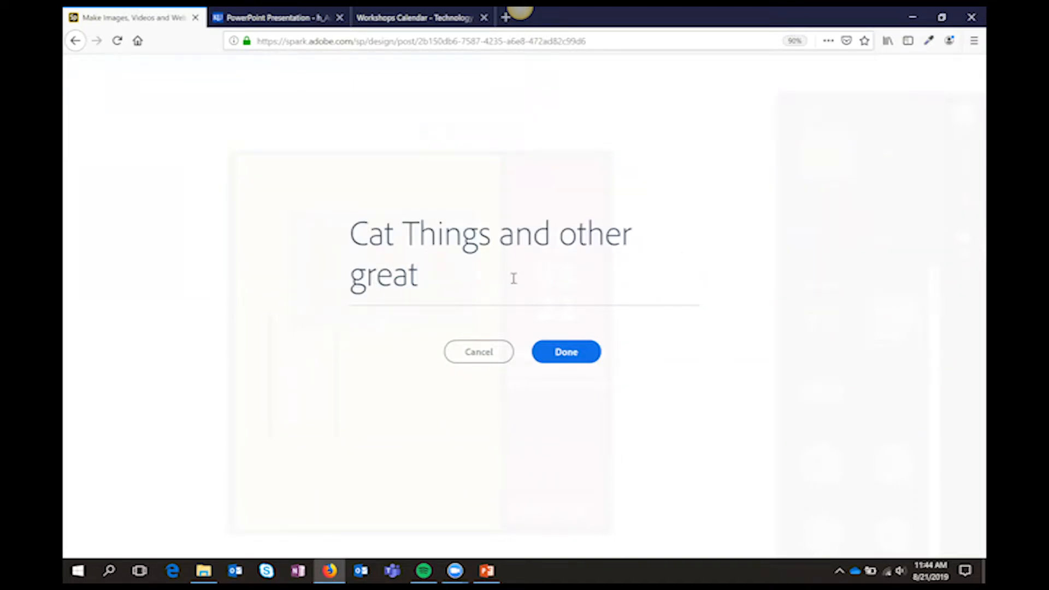
type("s")
left_click(417, 239)
key("BackSpace")
type("t")
left_click(582, 353)
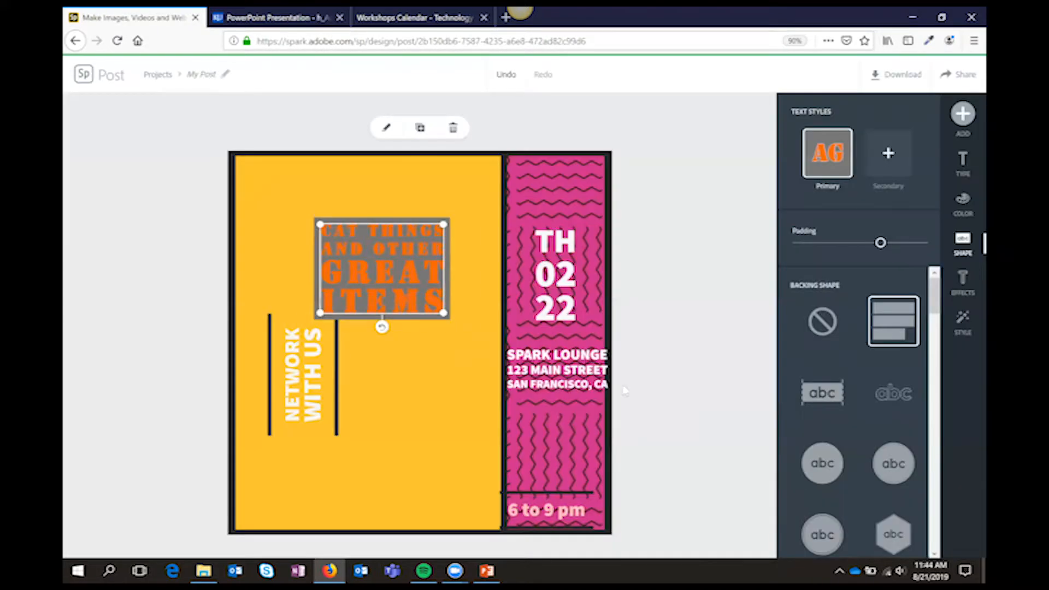
Enlarge the headline across the top of the yellow column and change its backing to the solid rounded square, after trying the outlined square
left_click_drag(444, 315, 566, 304)
left_click_drag(491, 279, 417, 242)
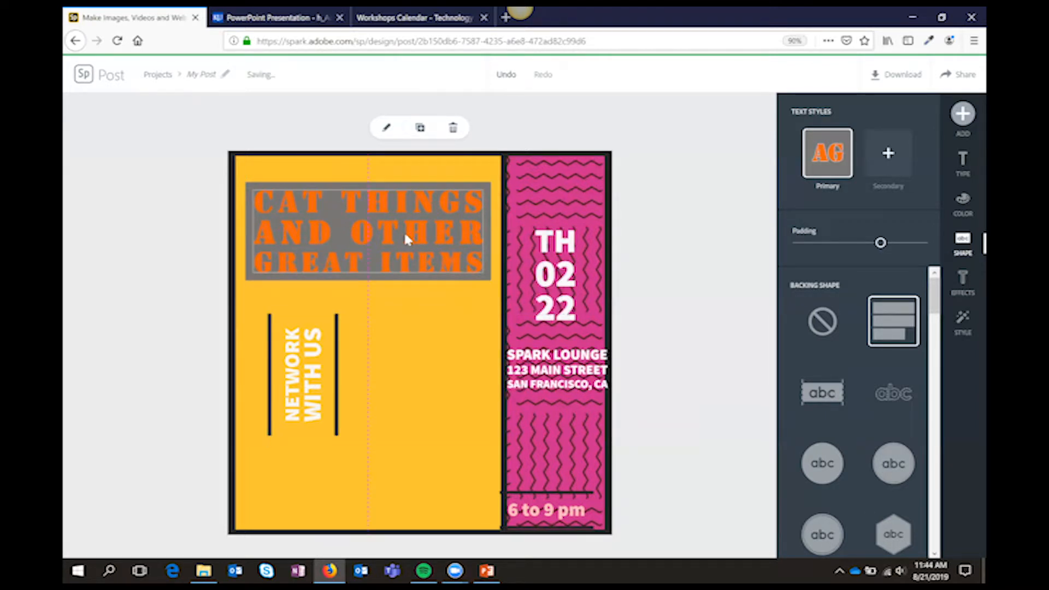
scroll(913, 481, "down", 3)
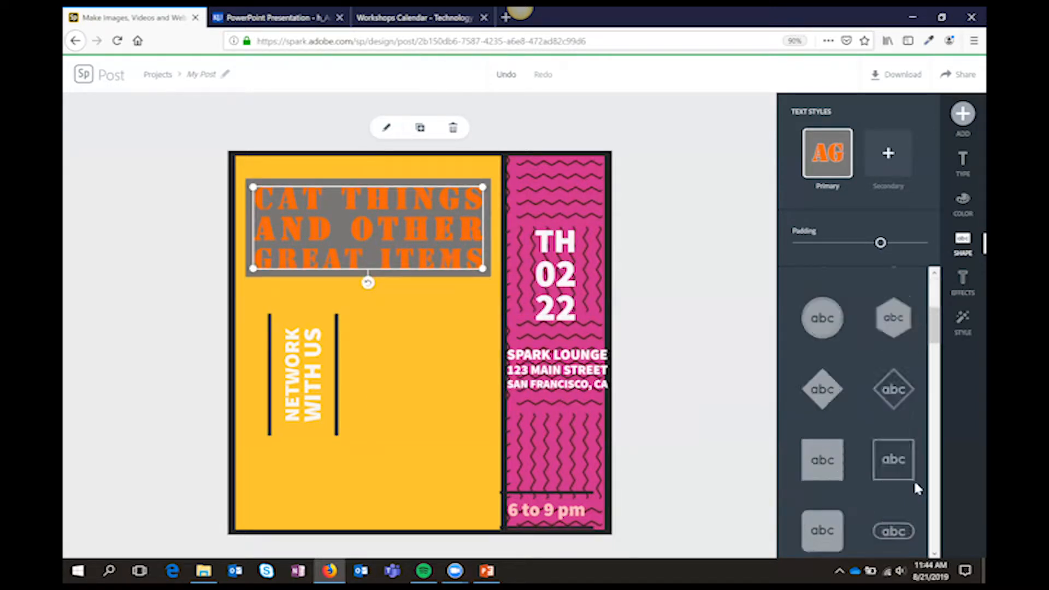
left_click(889, 448)
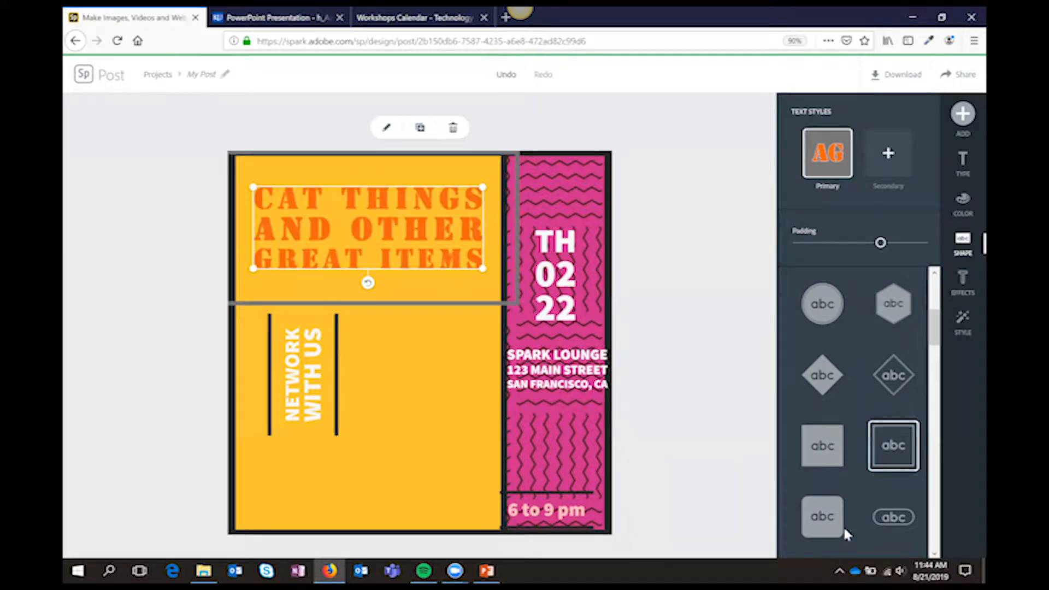
left_click(825, 527)
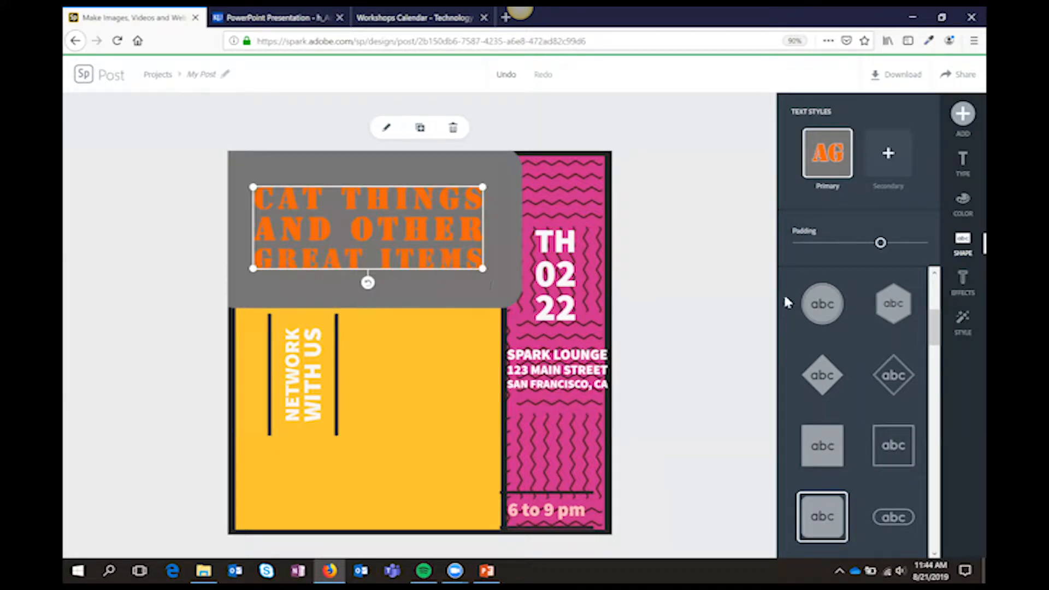
Apply the Cutout text effect to the headline and resize its box narrower so the text wraps onto four lines
left_click(964, 293)
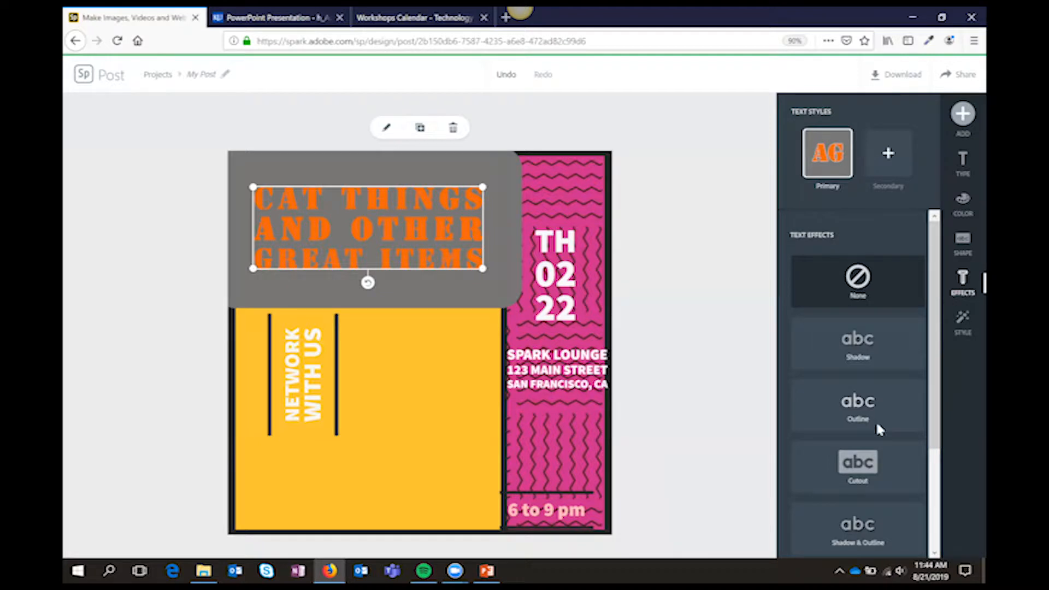
left_click(855, 462)
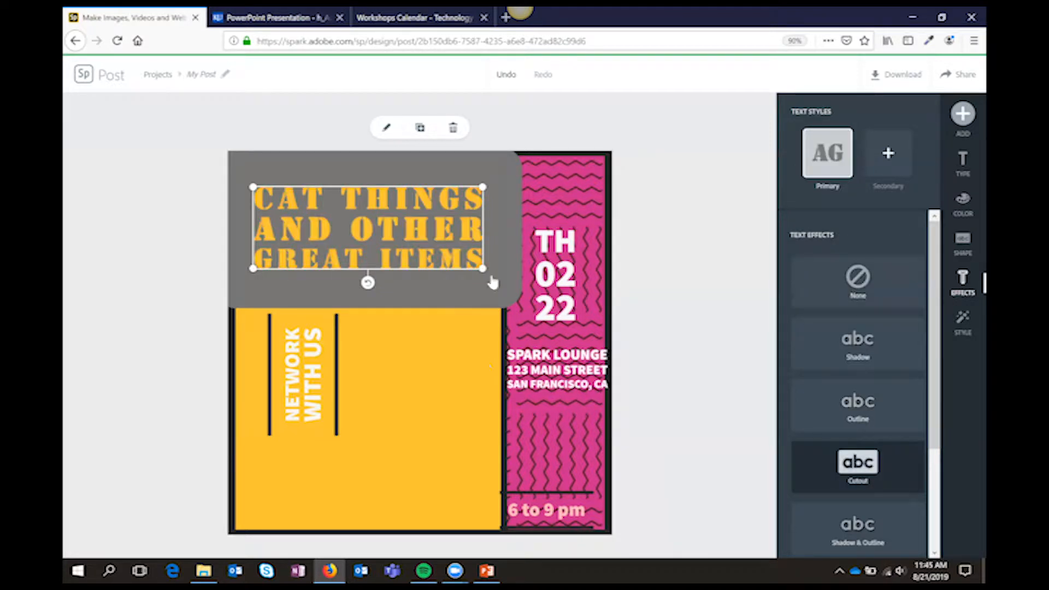
left_click_drag(480, 269, 434, 297)
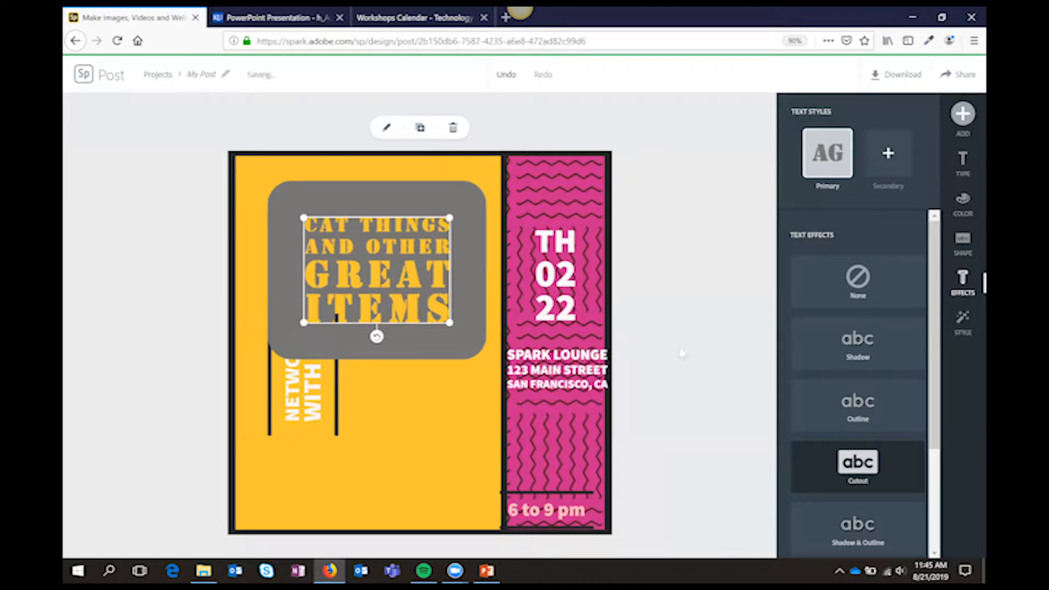
Apply the suggested style with an orange dotted-edge circle to the headline and move "NETWORK WITH US" to the yellow column's lower-left area
left_click(965, 323)
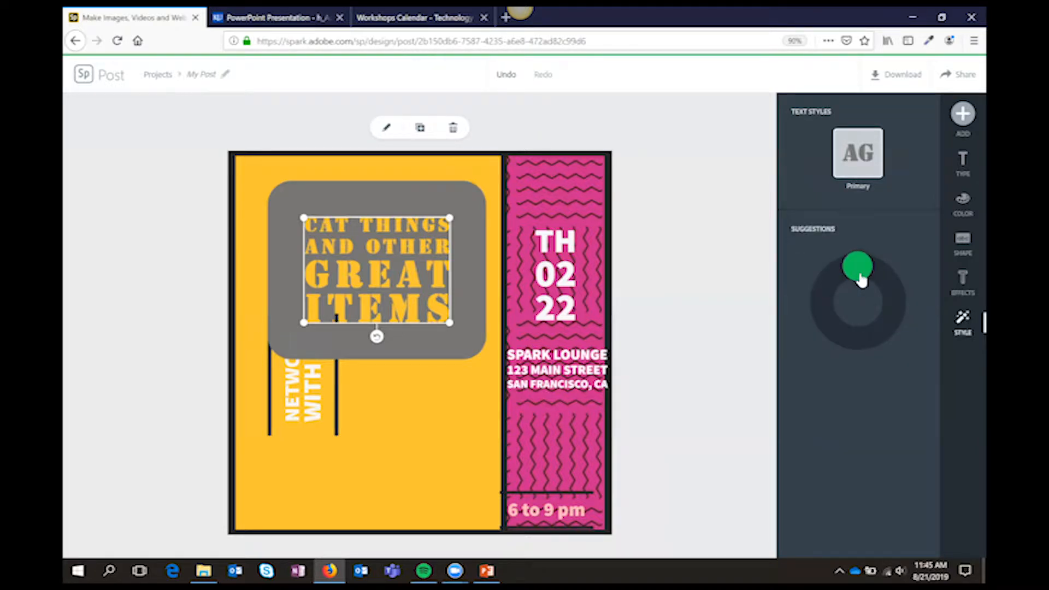
mouse_move(887, 285)
left_mouse_down()
mouse_move(897, 304)
mouse_move(890, 330)
mouse_move(857, 351)
mouse_move(836, 335)
mouse_move(836, 306)
mouse_move(873, 284)
left_mouse_up()
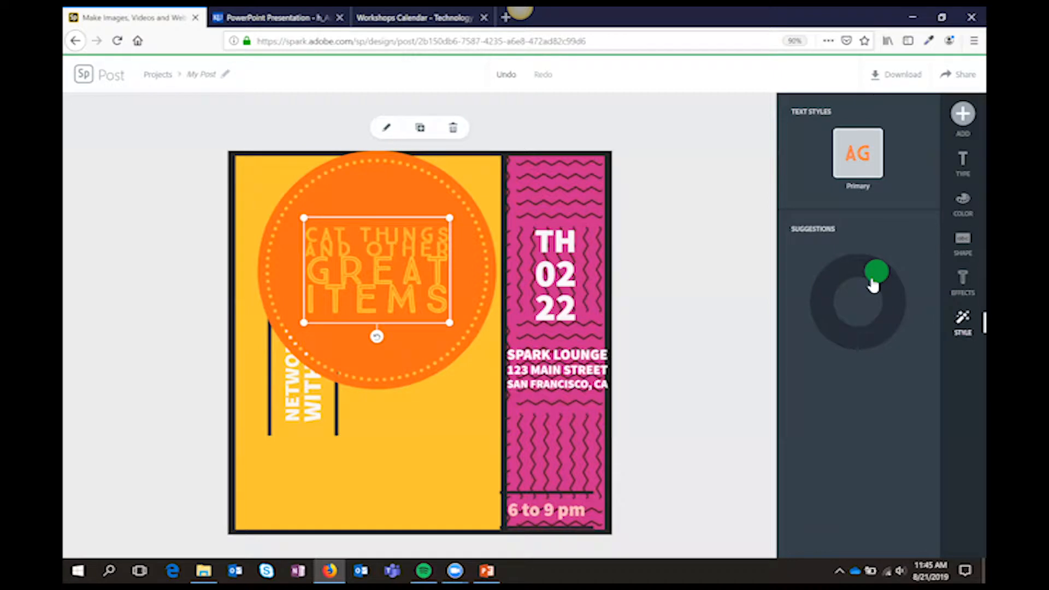
mouse_move(873, 285)
left_mouse_down()
mouse_move(880, 300)
mouse_move(872, 293)
left_mouse_up()
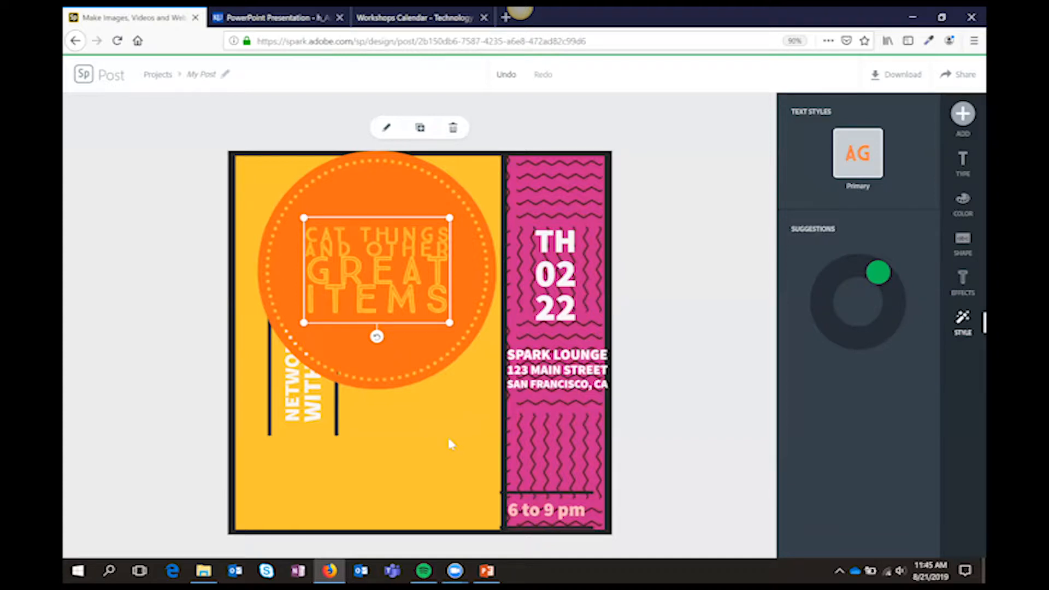
left_click(316, 405)
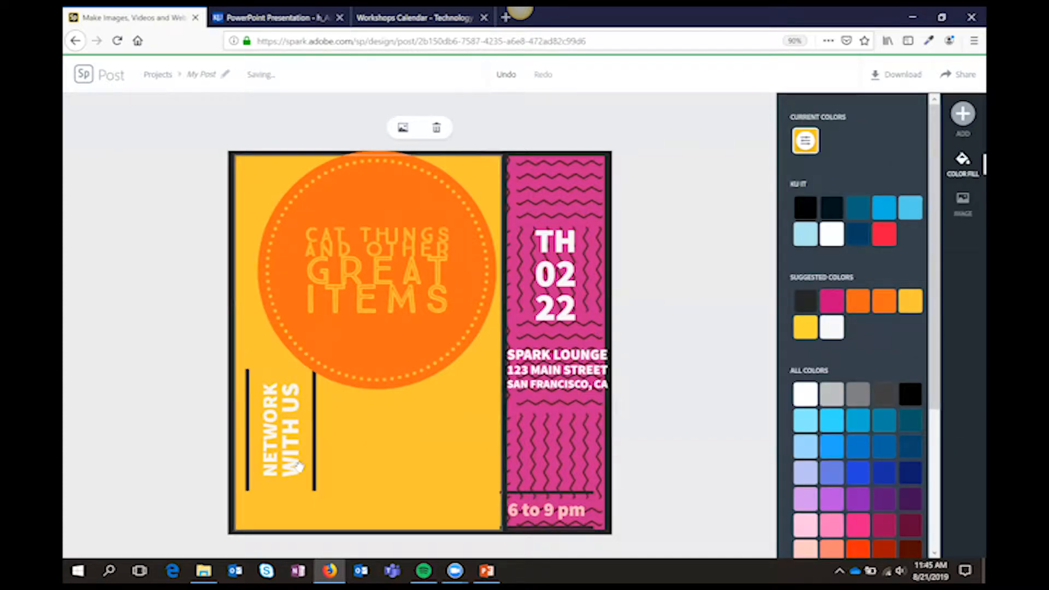
Move the orange headline circle slightly left within the yellow column
left_click_drag(400, 344, 379, 343)
Replace the pink column's zigzag pattern with the glowing nerve-cell photo from a free-photo search for "research"
left_click(577, 211)
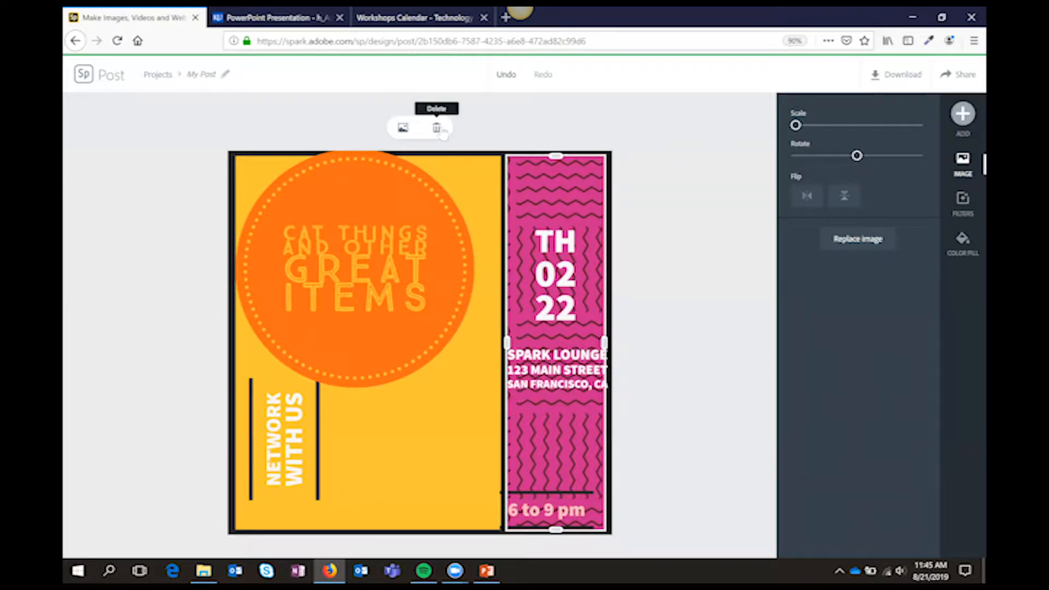
left_click(402, 129)
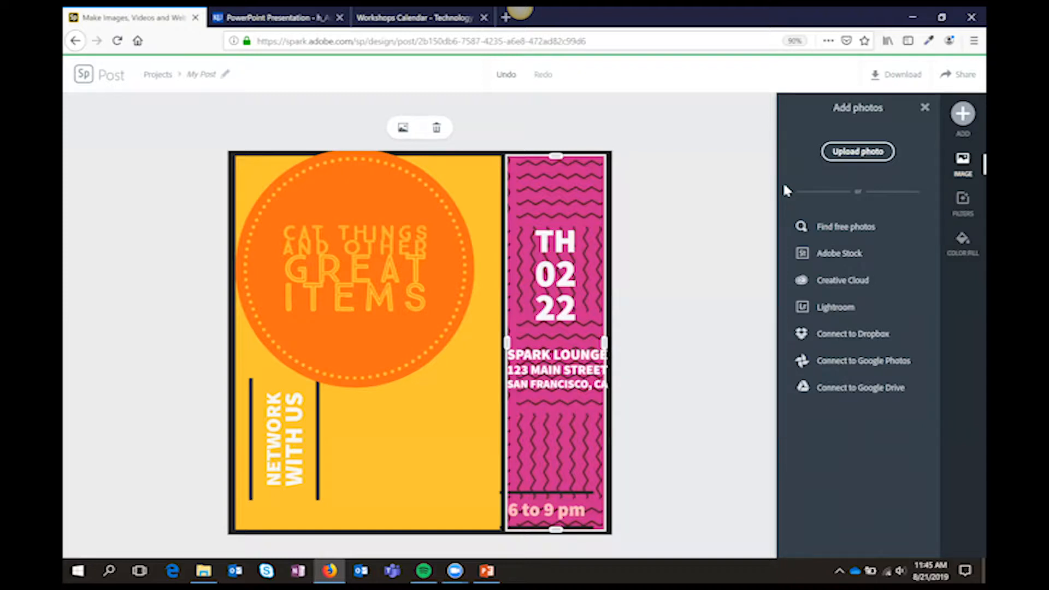
left_click(847, 159)
left_click(477, 357)
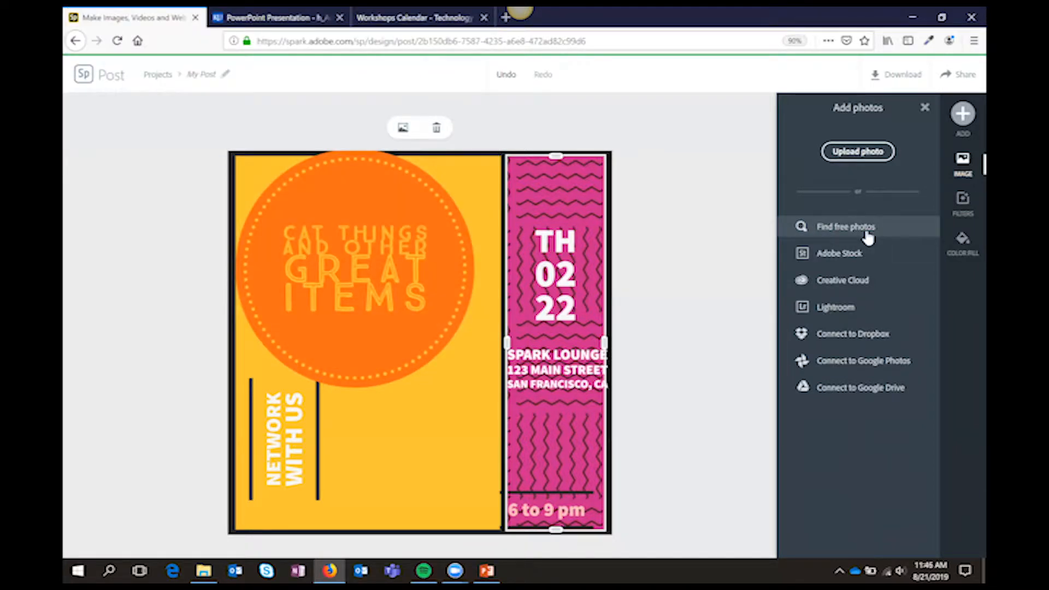
left_click(867, 236)
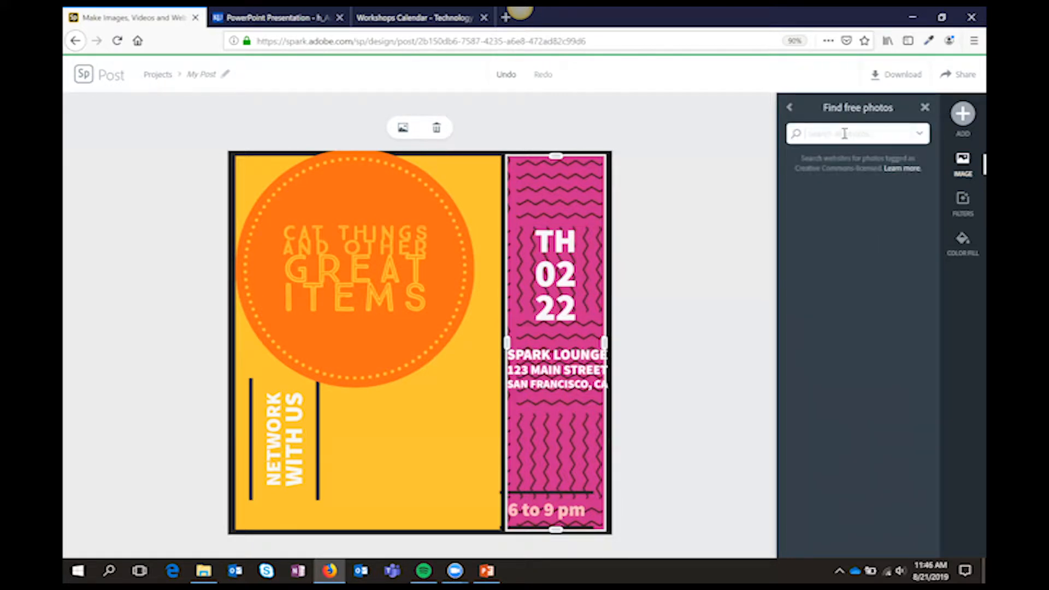
type("research")
key("Return")
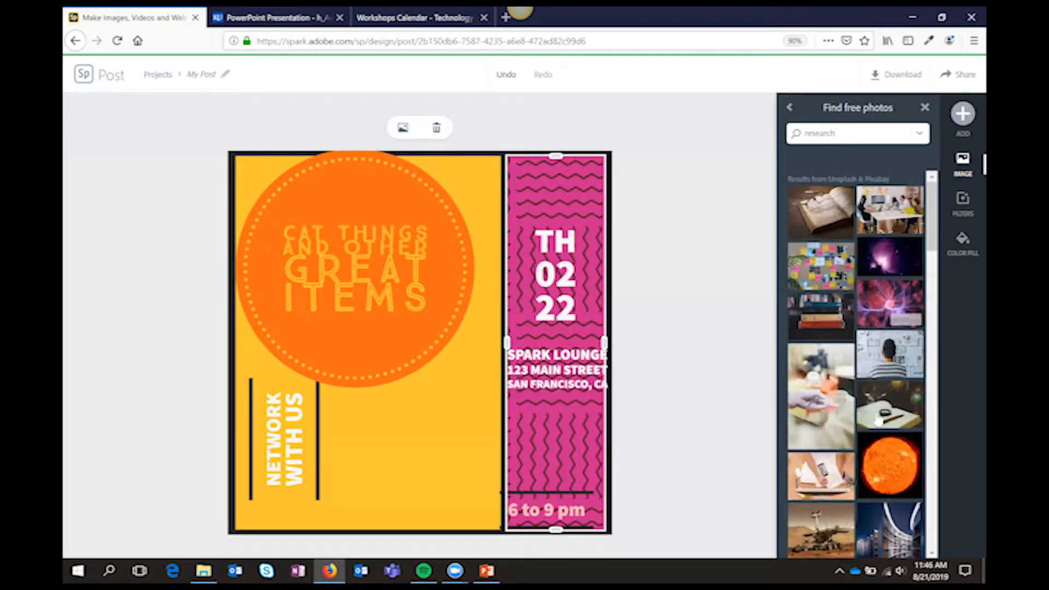
left_click(888, 320)
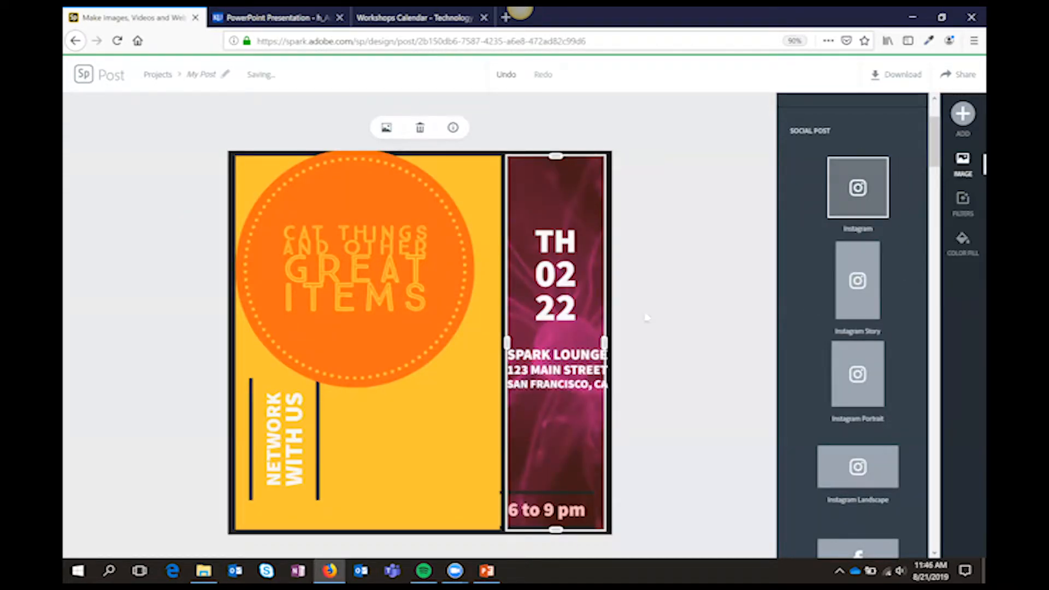
Widen the photo column toward the yellow area and apply the Lighten filter to its image after trying Grayscale
left_click_drag(507, 344, 458, 342)
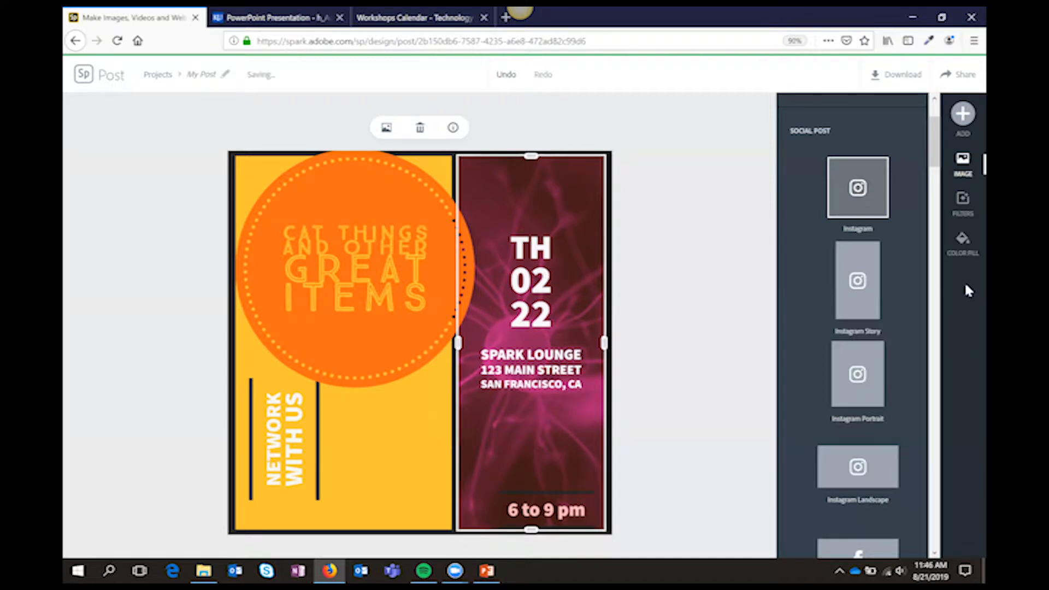
left_click(966, 216)
left_click(890, 222)
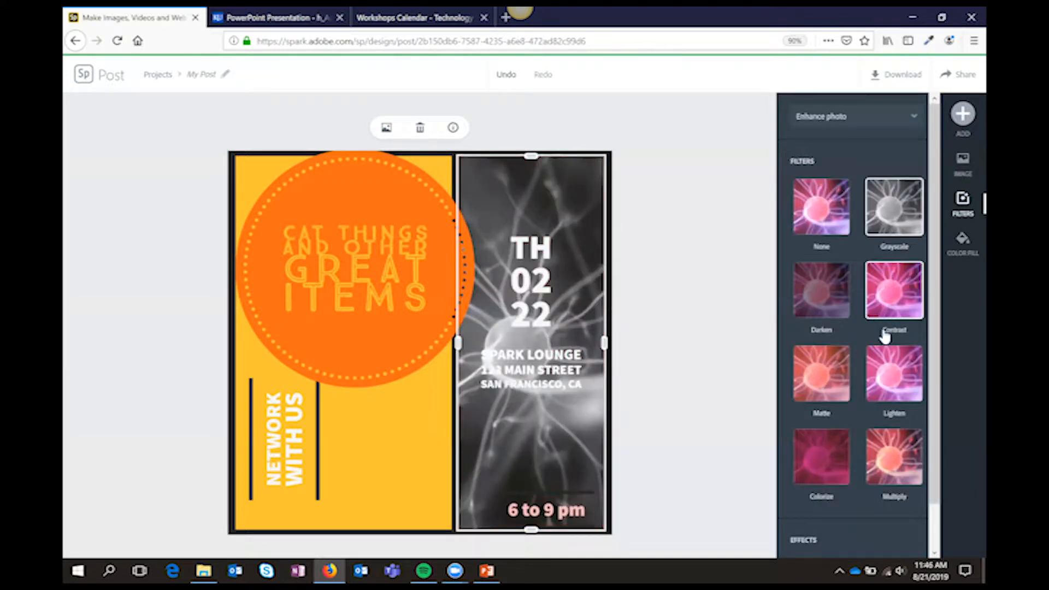
left_click(894, 375)
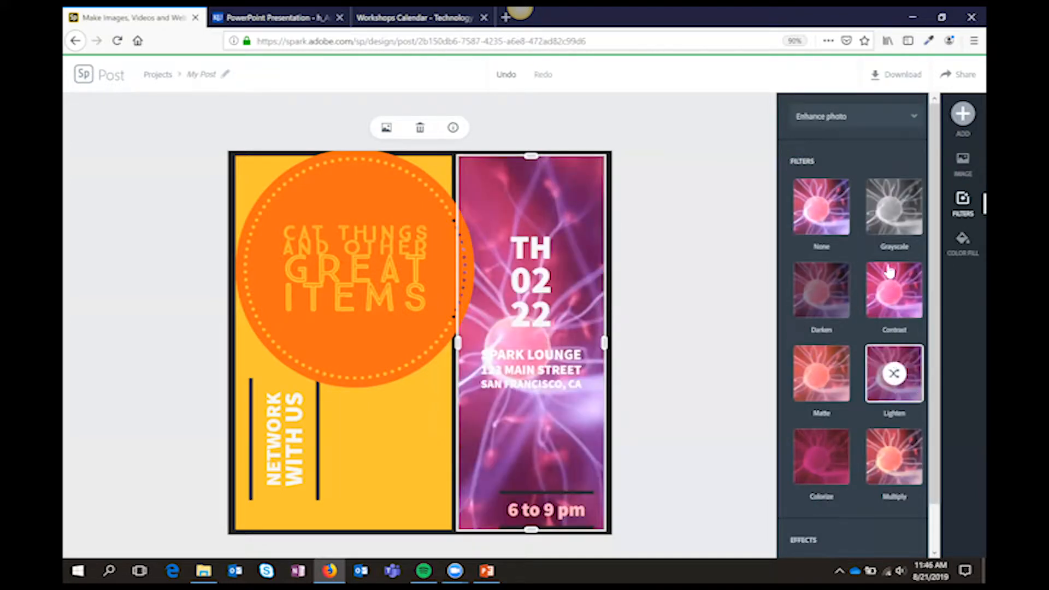
Try filling the photo column with the red from the KU IT colors and undo the fill
left_click(960, 259)
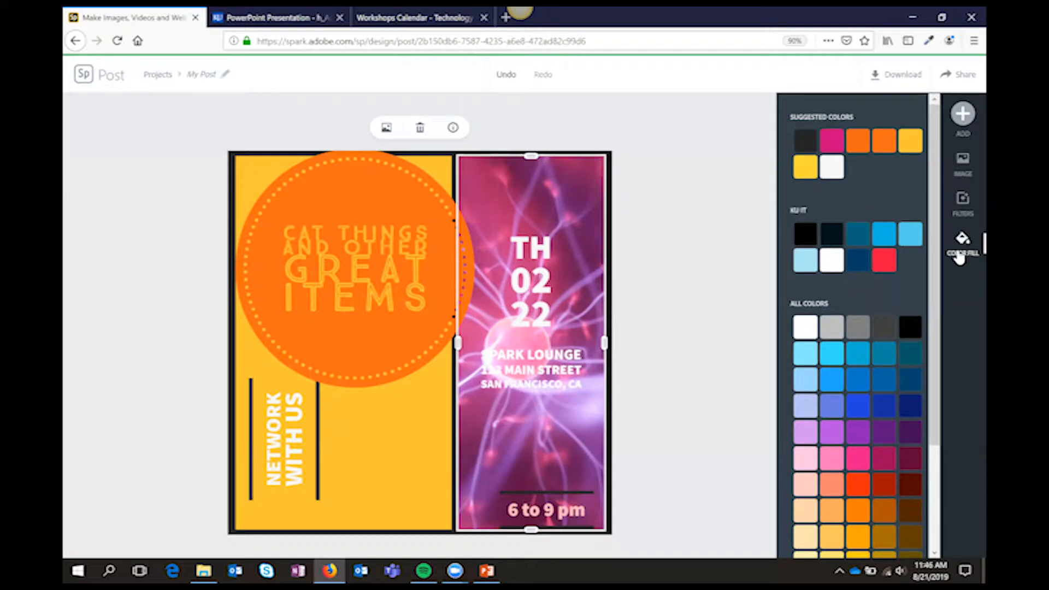
left_click(885, 262)
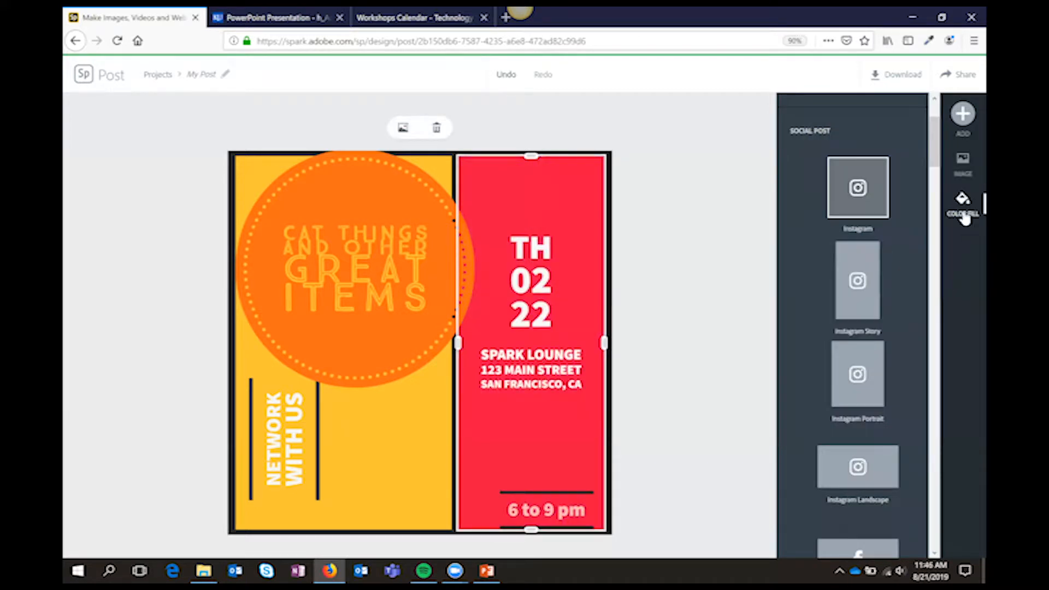
key("ctrl+z")
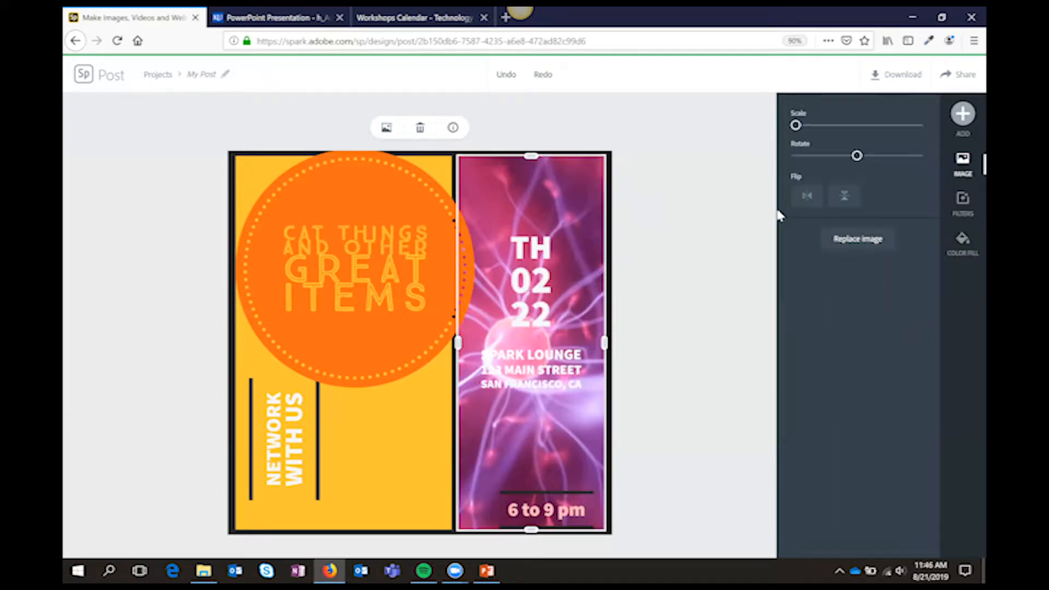
Apply the Colorize filter to the column photo and shuffle its color variants to the orange-brown one
left_click(961, 201)
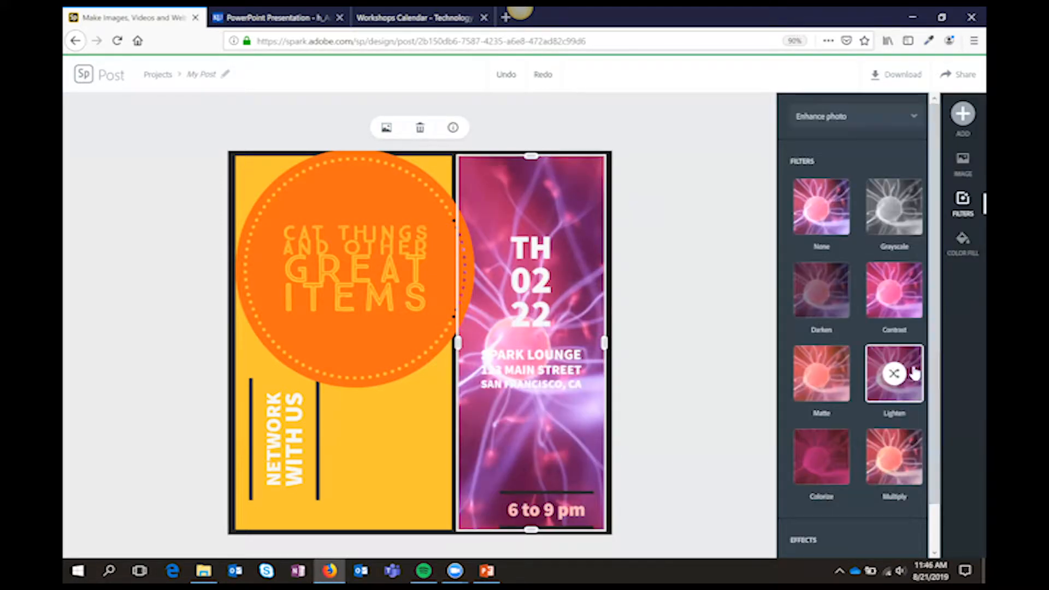
scroll(913, 383, "down", 1)
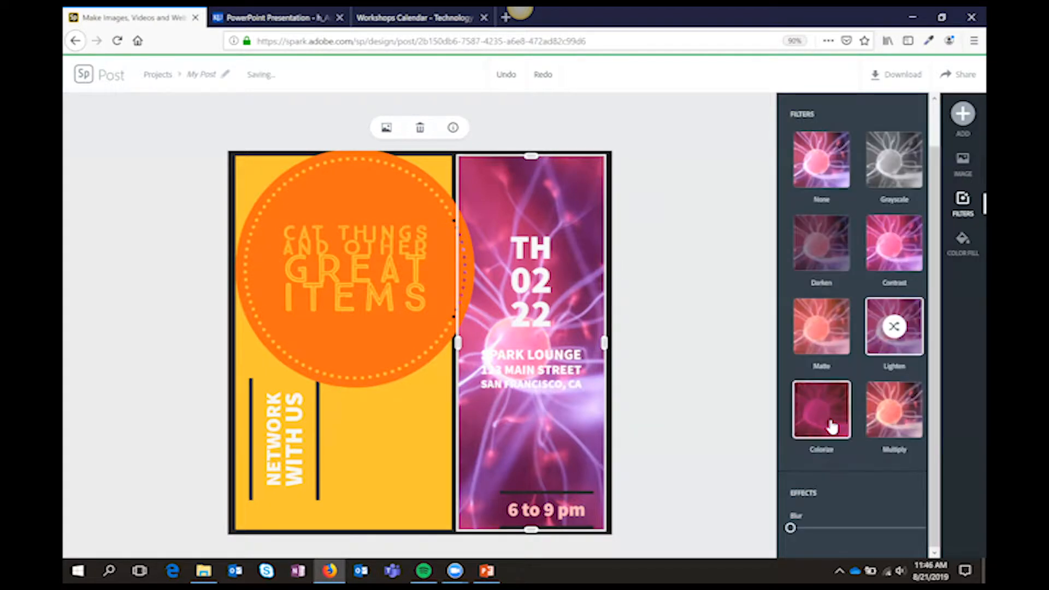
left_click(831, 427)
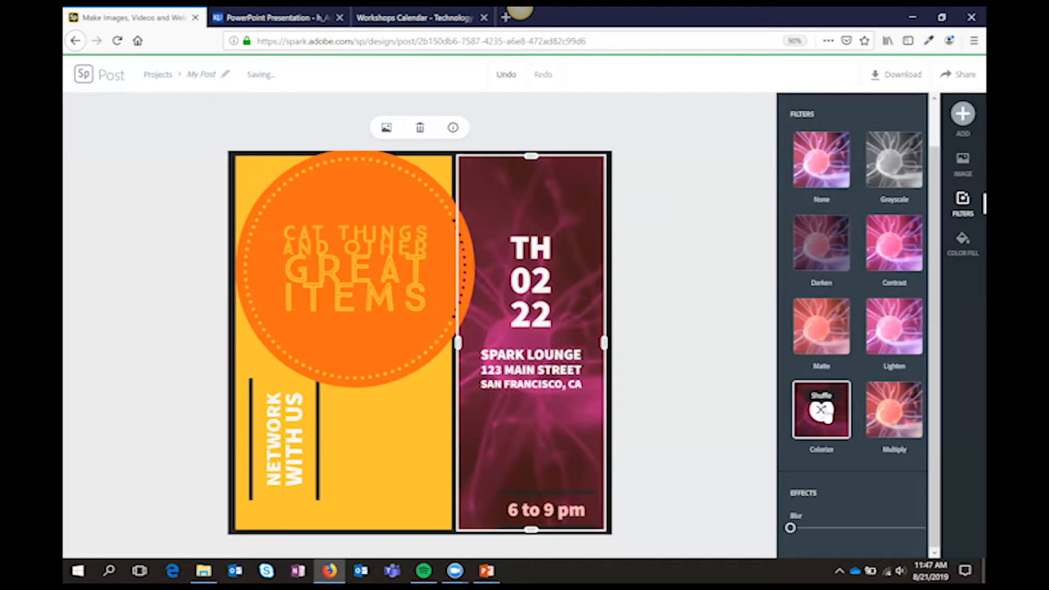
left_click(822, 410)
left_click(823, 413)
left_click(823, 411)
left_click(822, 411)
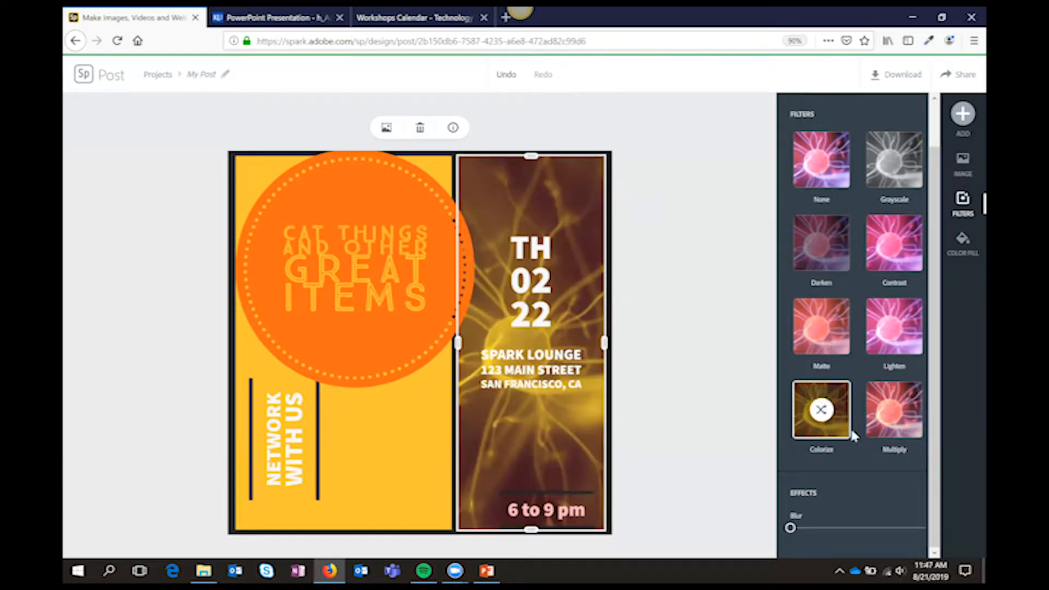
left_click(823, 413)
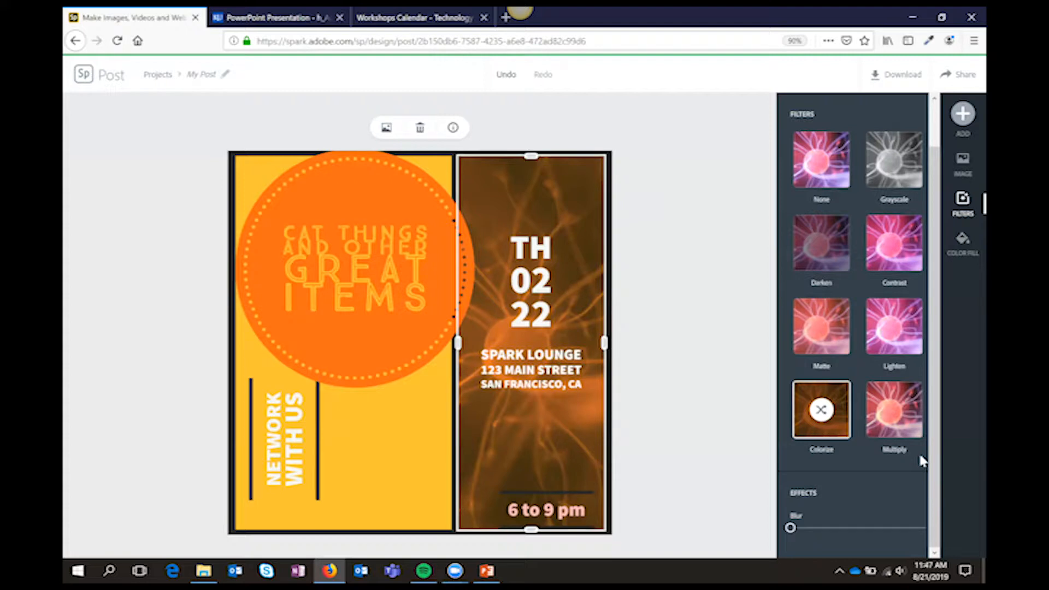
Try the KU IT red color fill again on the colorized photo column and undo it
left_click(963, 240)
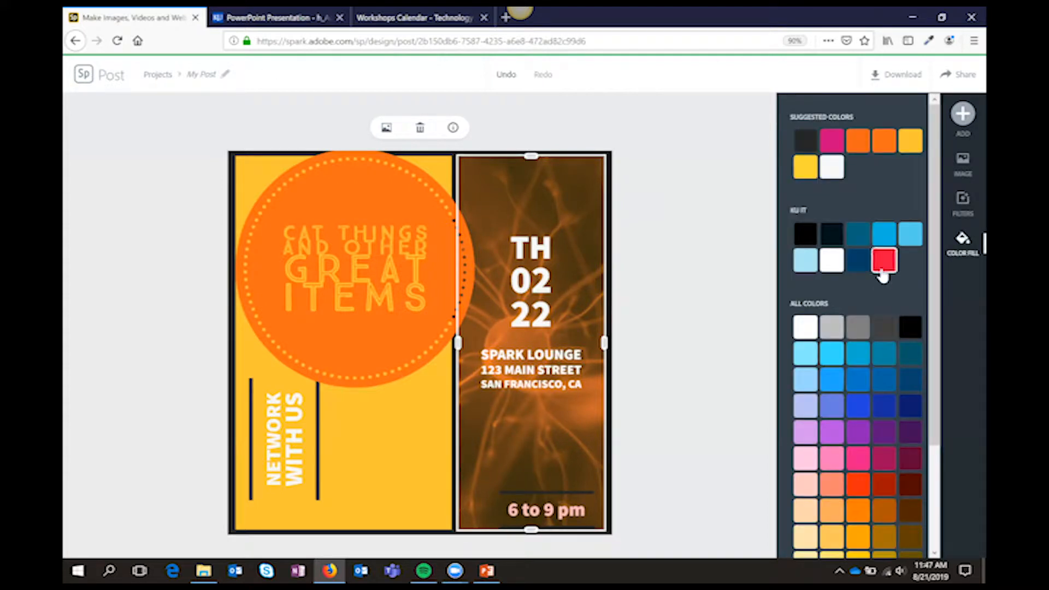
left_click(883, 263)
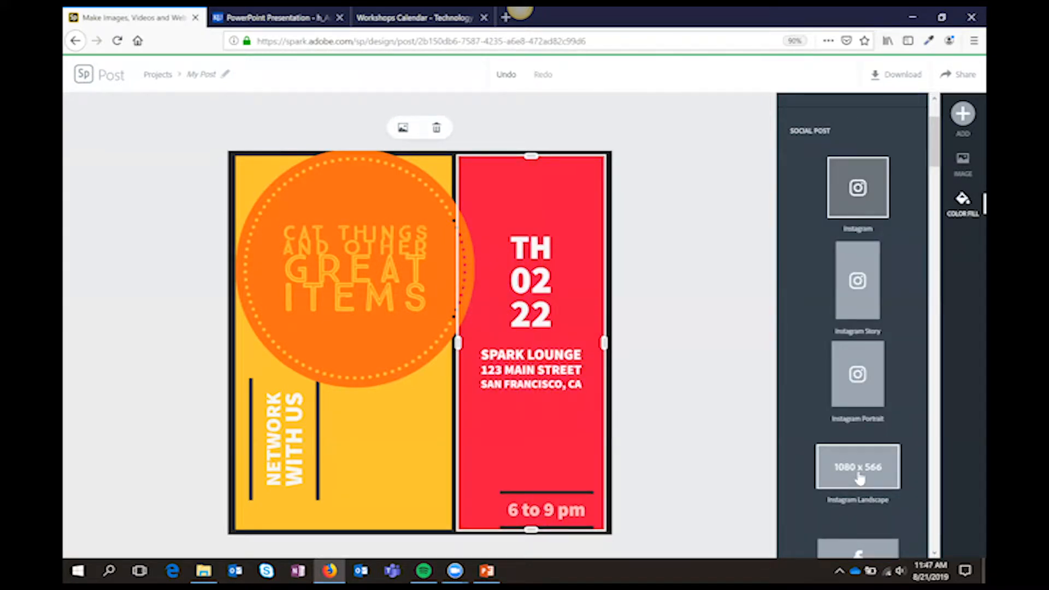
key("ctrl+z")
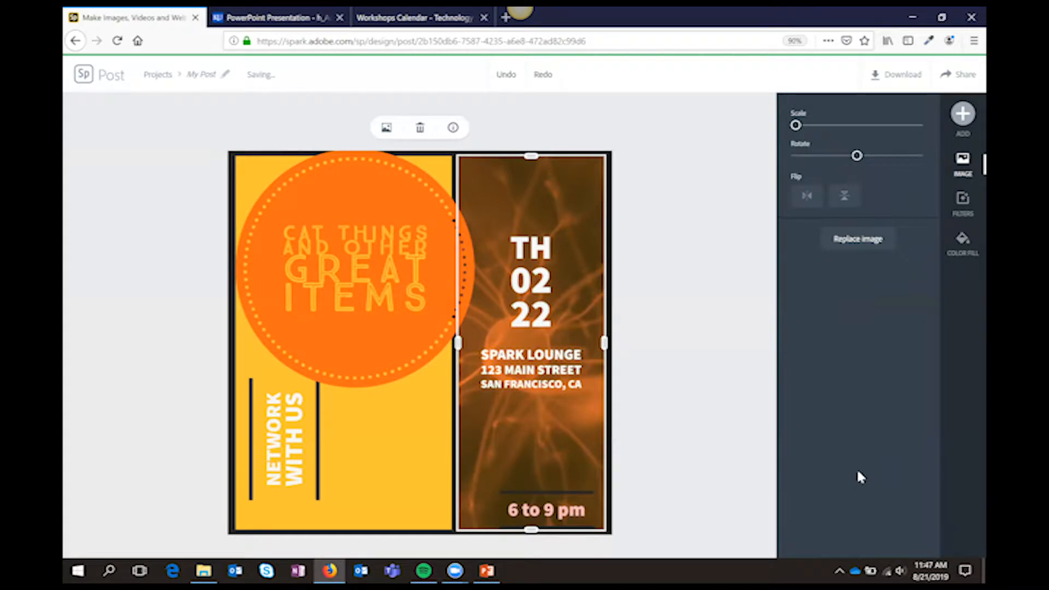
Add the text "More text about cats" and place it in the yellow column below the circle, beside "NETWORK WITH US"
left_click(435, 462)
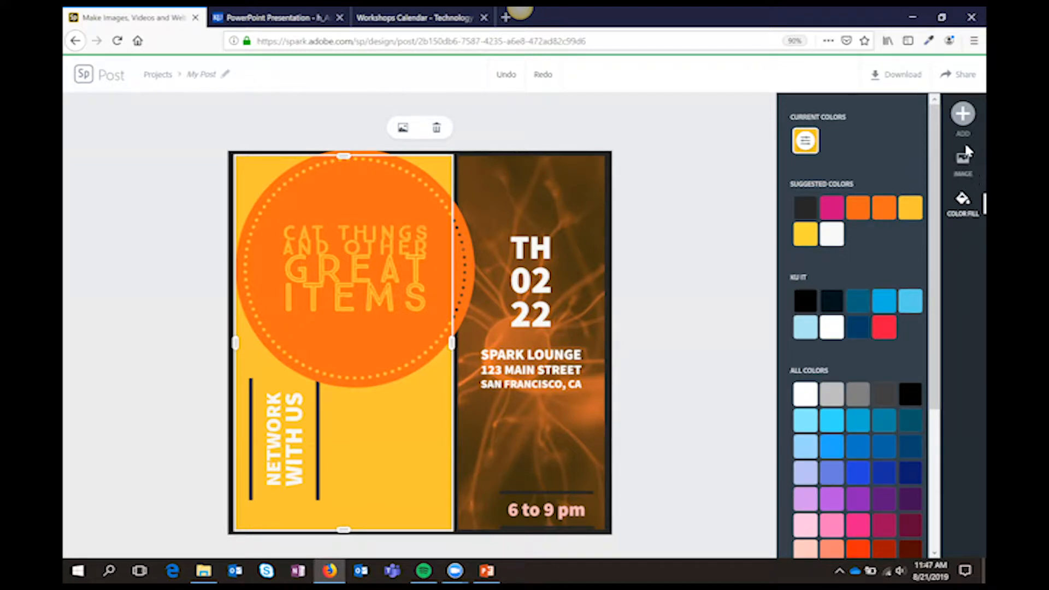
left_click(964, 116)
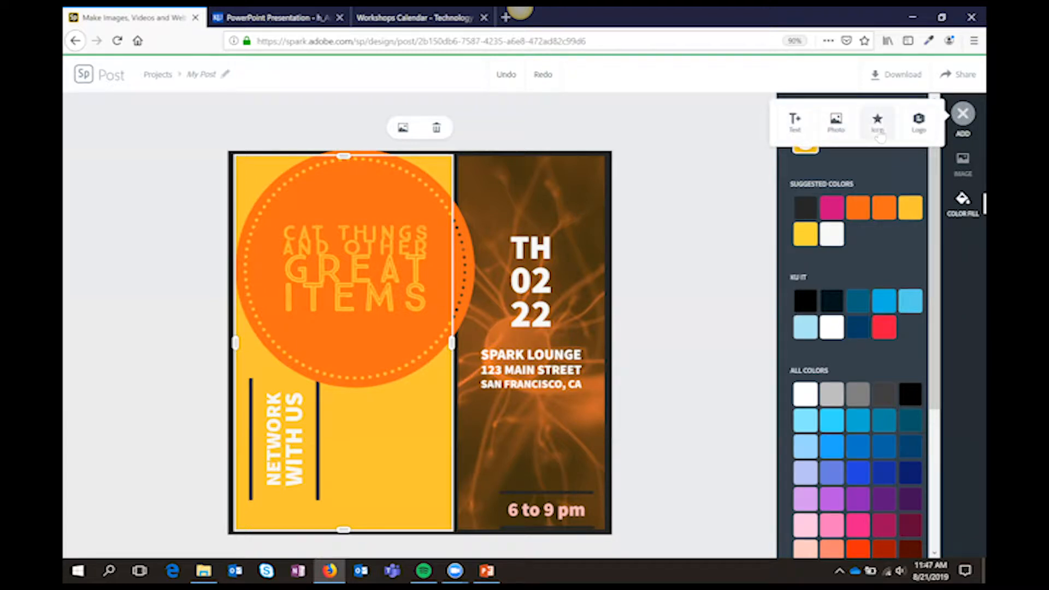
left_click(785, 136)
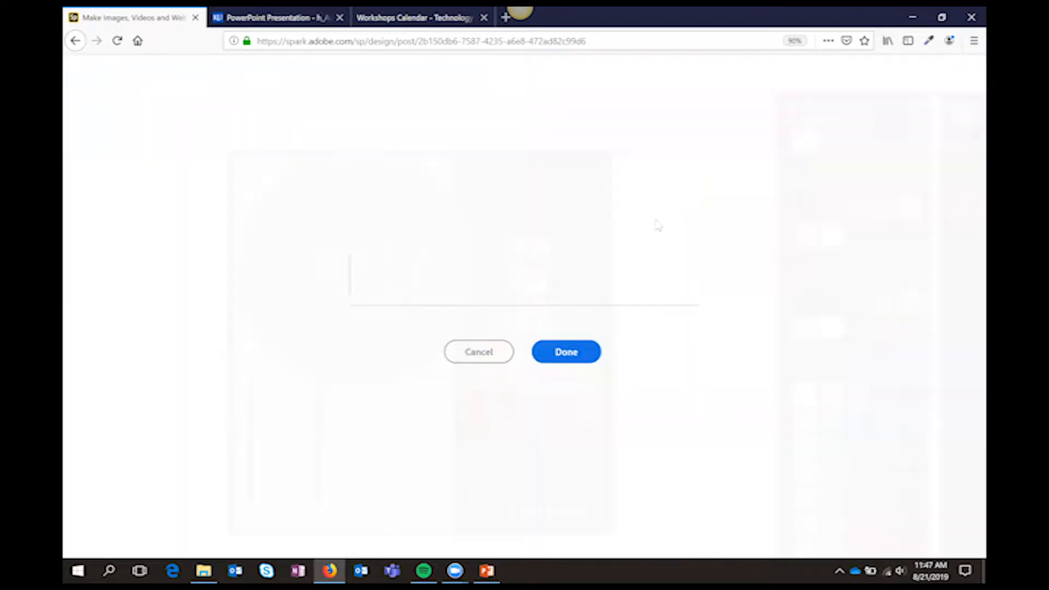
type("More text about cats")
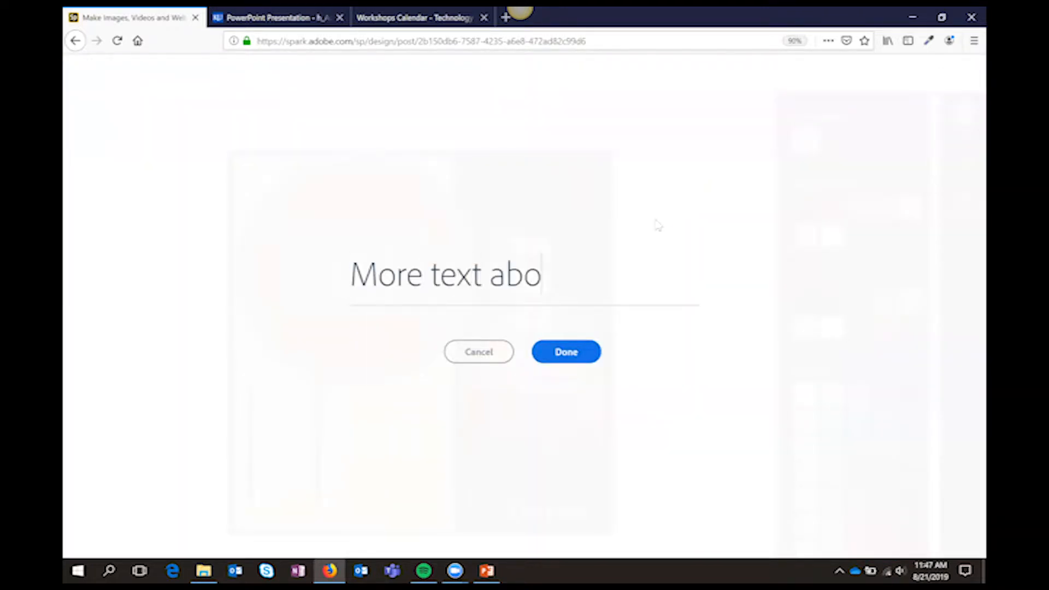
left_click(594, 357)
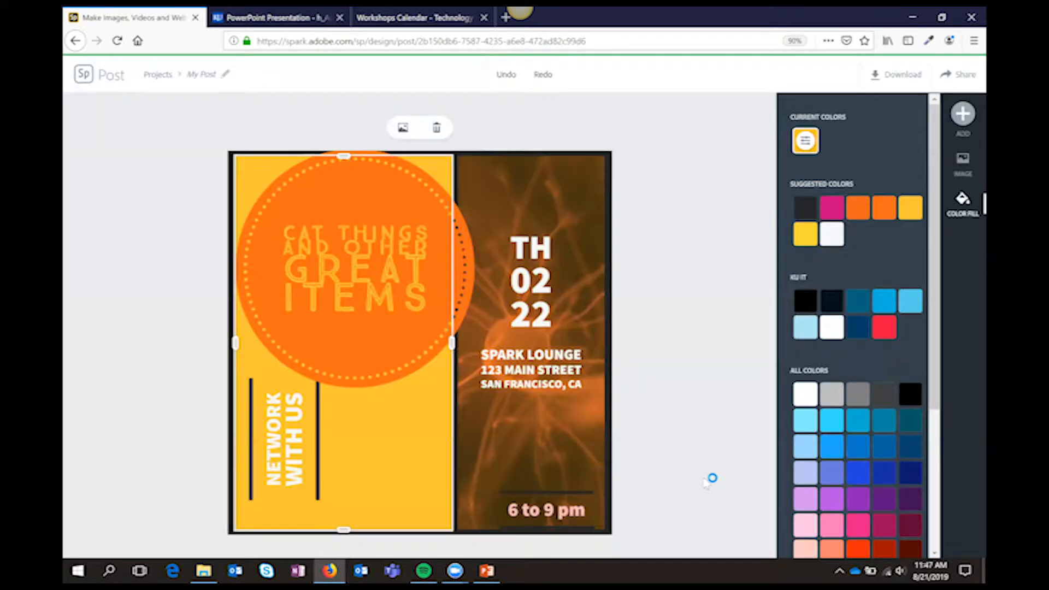
left_click_drag(435, 355, 445, 436)
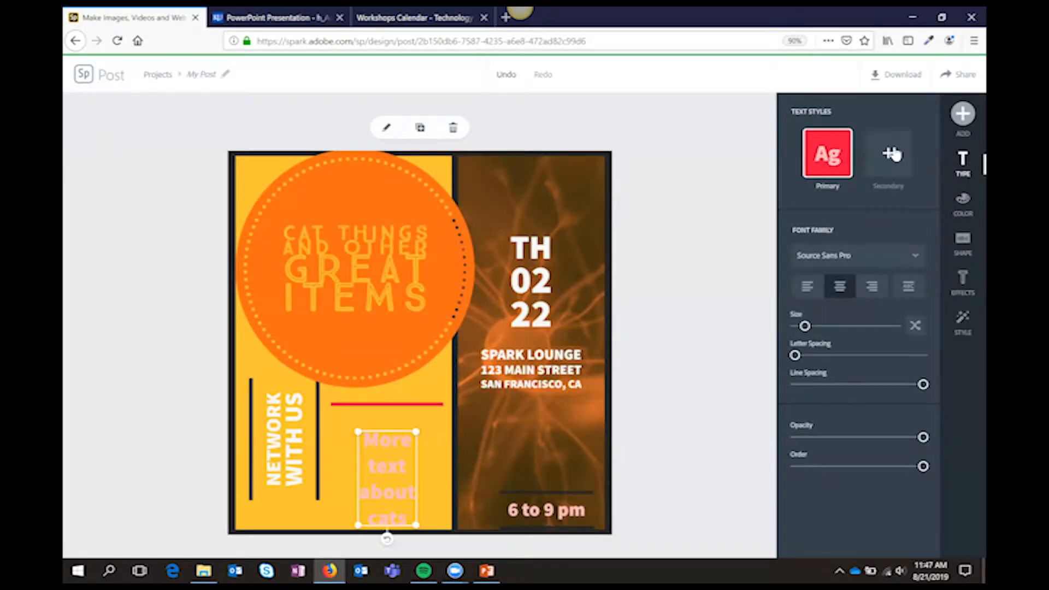
Search the icons for "sun" and "research", insert the flask icon with the rupee coin, and place it on the photo column
left_click(962, 114)
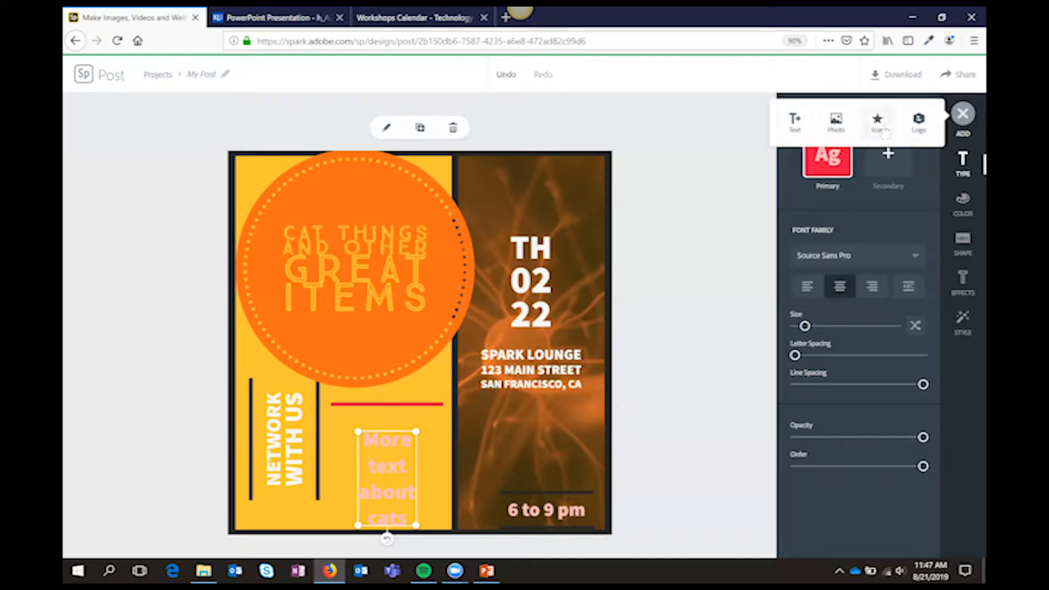
left_click(879, 123)
type("sun")
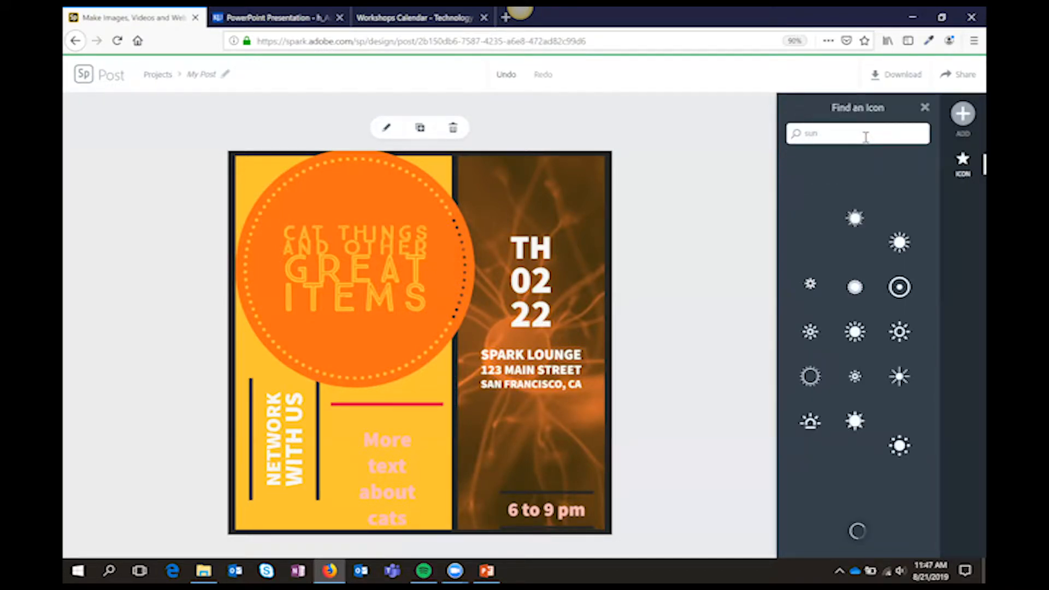
left_click_drag(852, 132, 772, 132)
type("research")
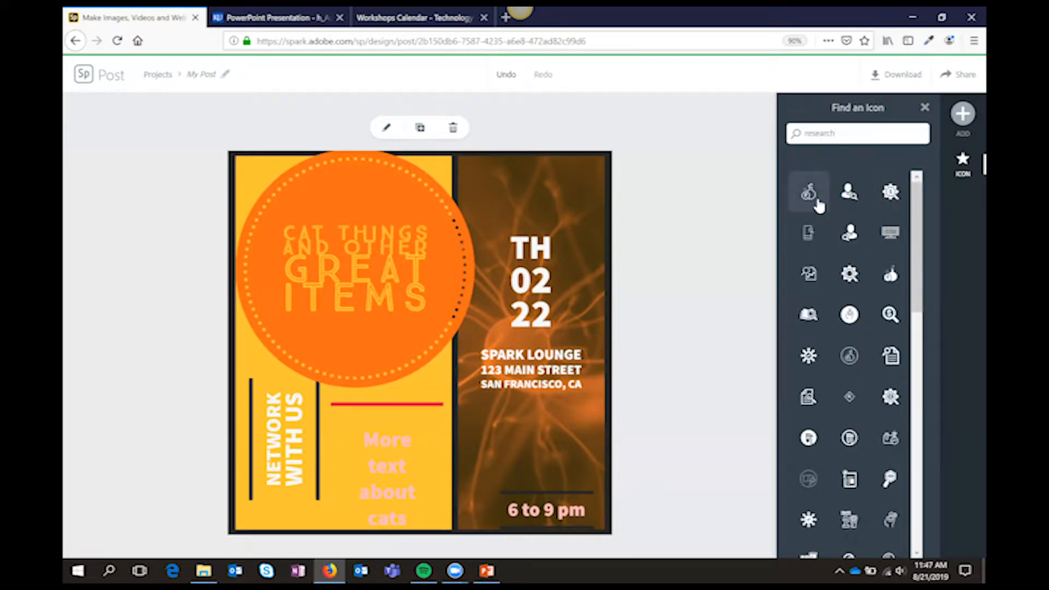
left_click(809, 192)
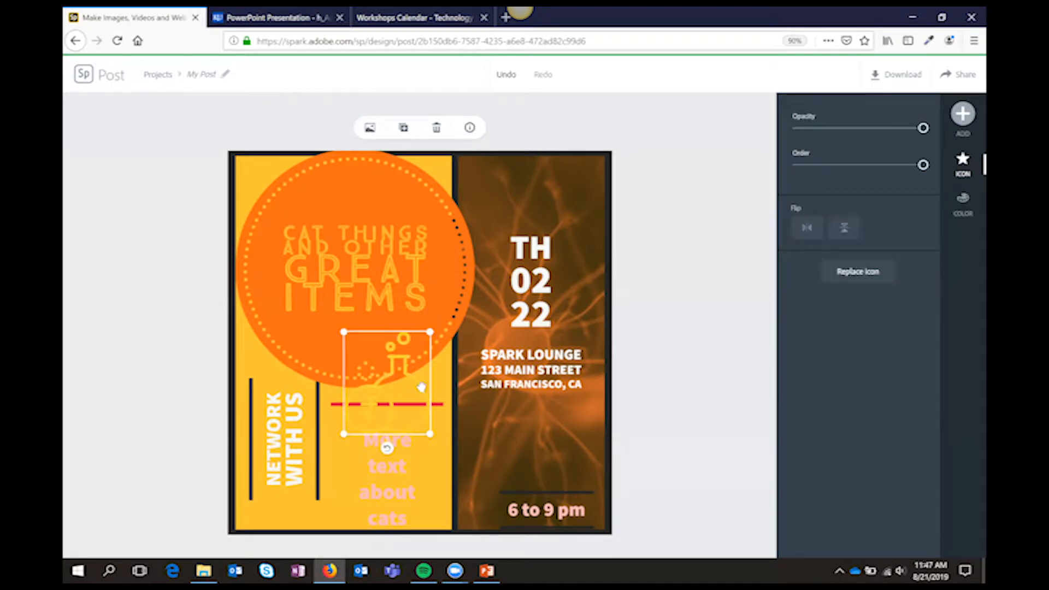
left_click_drag(419, 388, 552, 460)
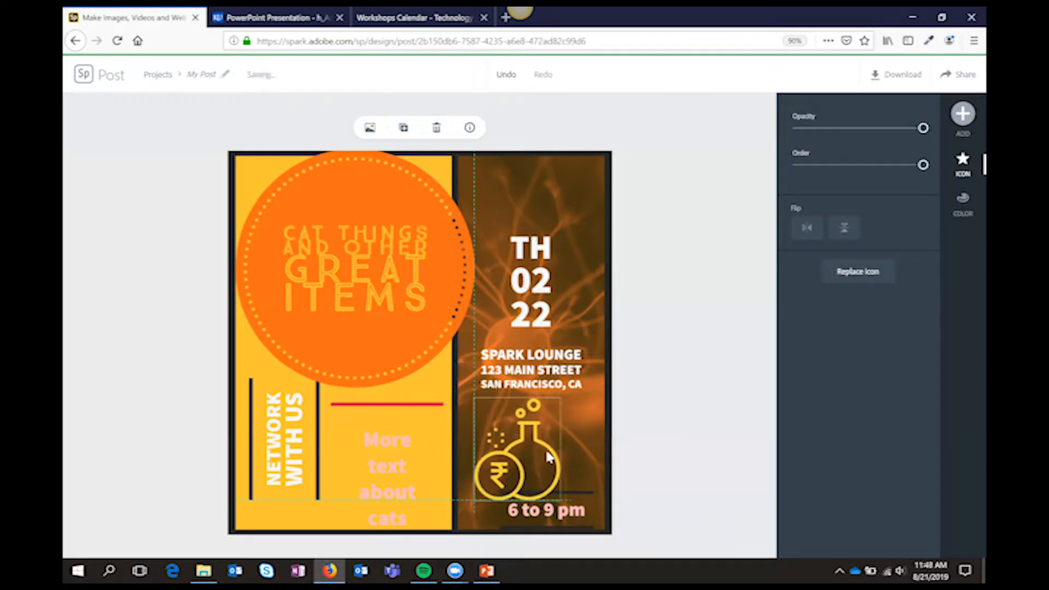
Move the date and address blocks up the photo column and center the flask icon between the address and "6 to 9 pm"
left_click_drag(560, 286, 558, 219)
left_click_drag(551, 354, 561, 285)
left_click(544, 424)
left_click_drag(539, 436, 554, 395)
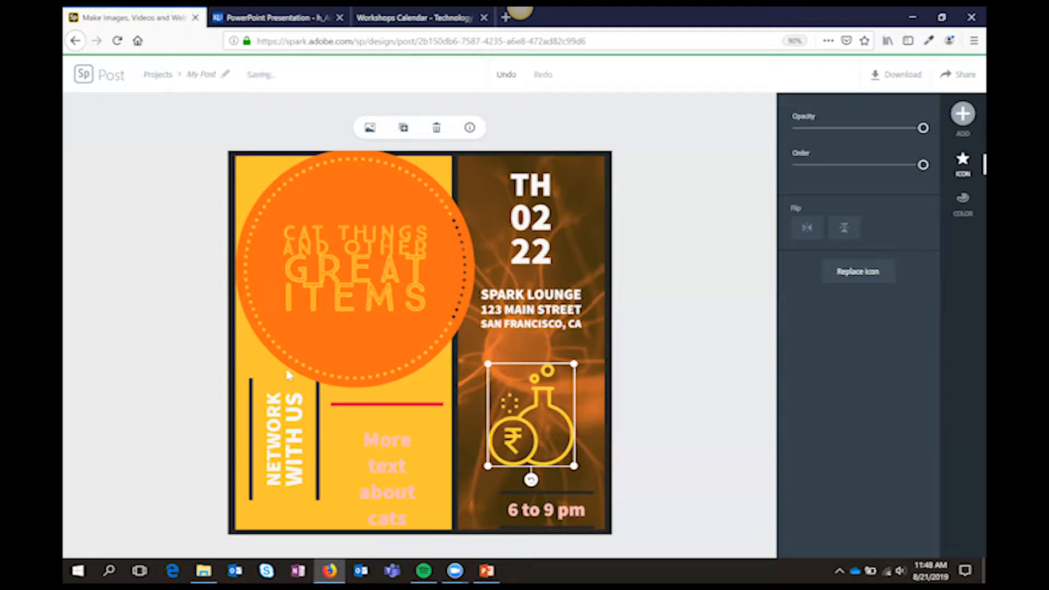
Color the flask icon white, enlarge it slightly, and deselect it
left_click(965, 211)
left_click(806, 206)
left_click(806, 394)
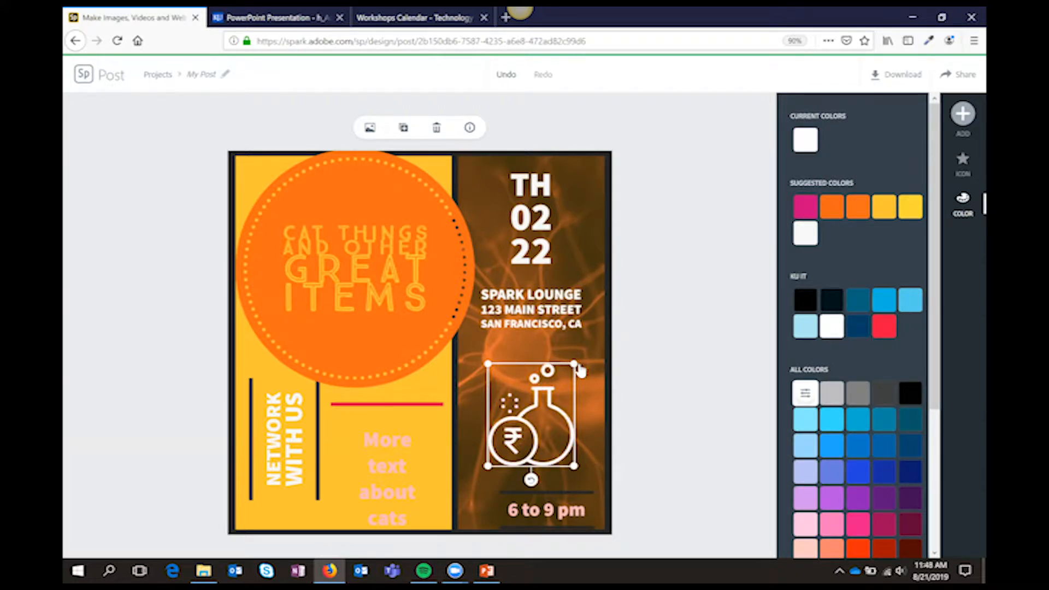
mouse_move(574, 364)
left_mouse_down()
mouse_move(703, 304)
mouse_move(655, 264)
mouse_move(589, 345)
mouse_move(583, 368)
left_mouse_up()
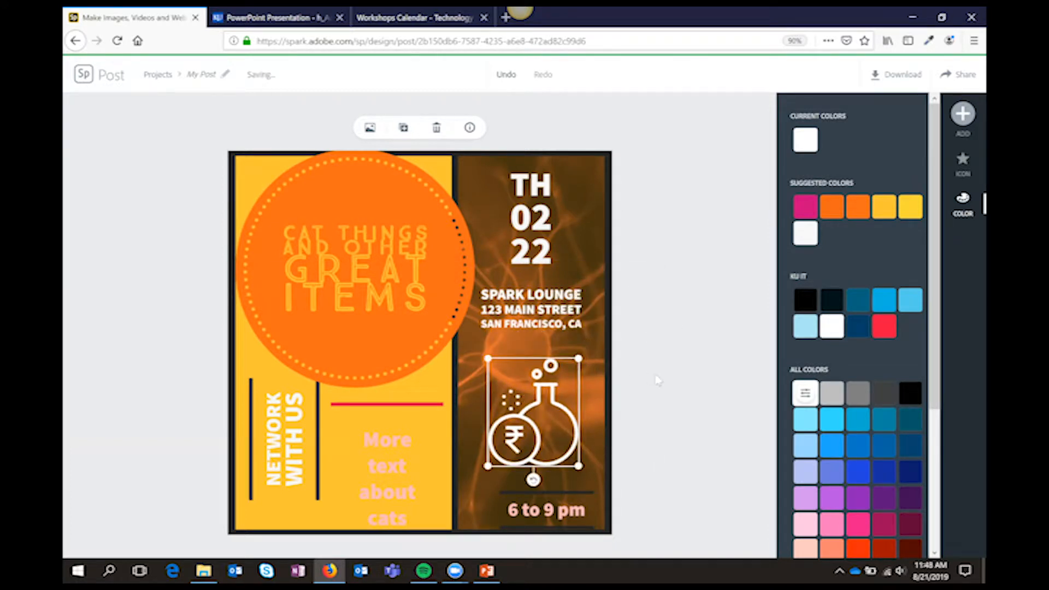
left_click(657, 377)
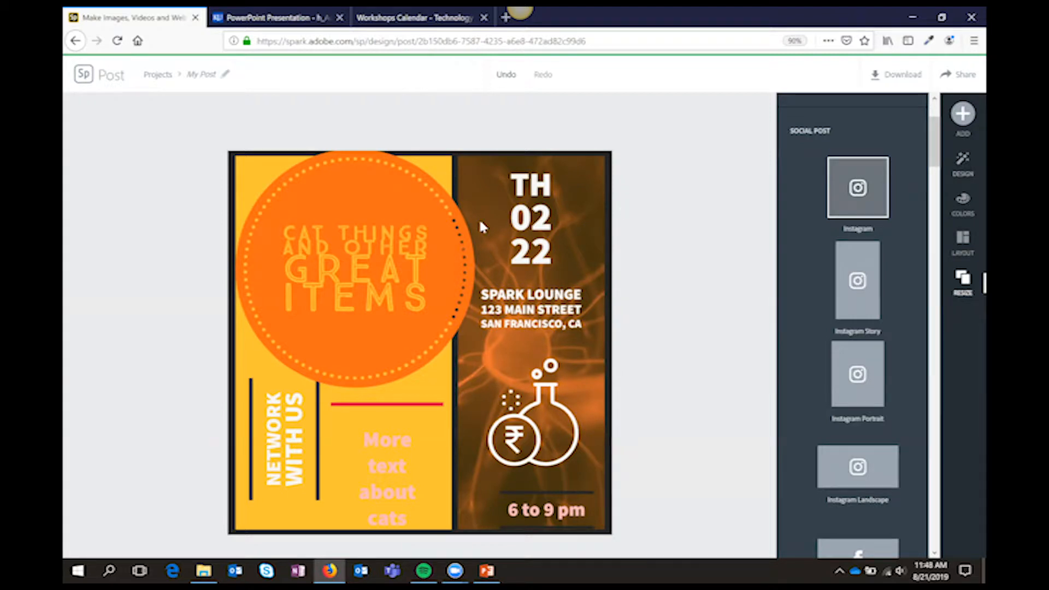
left_click(447, 236)
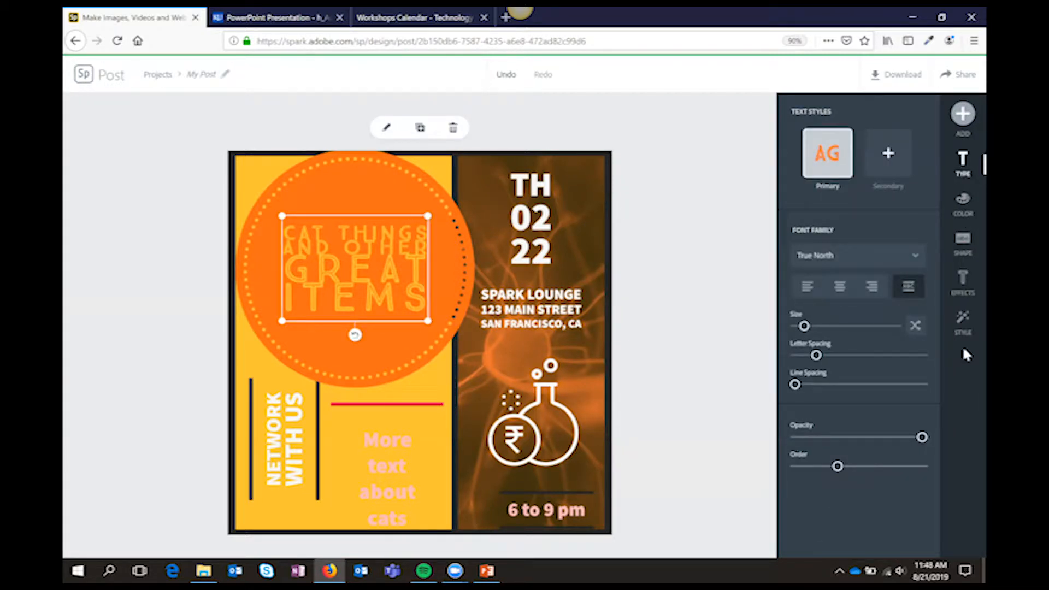
left_click(724, 229)
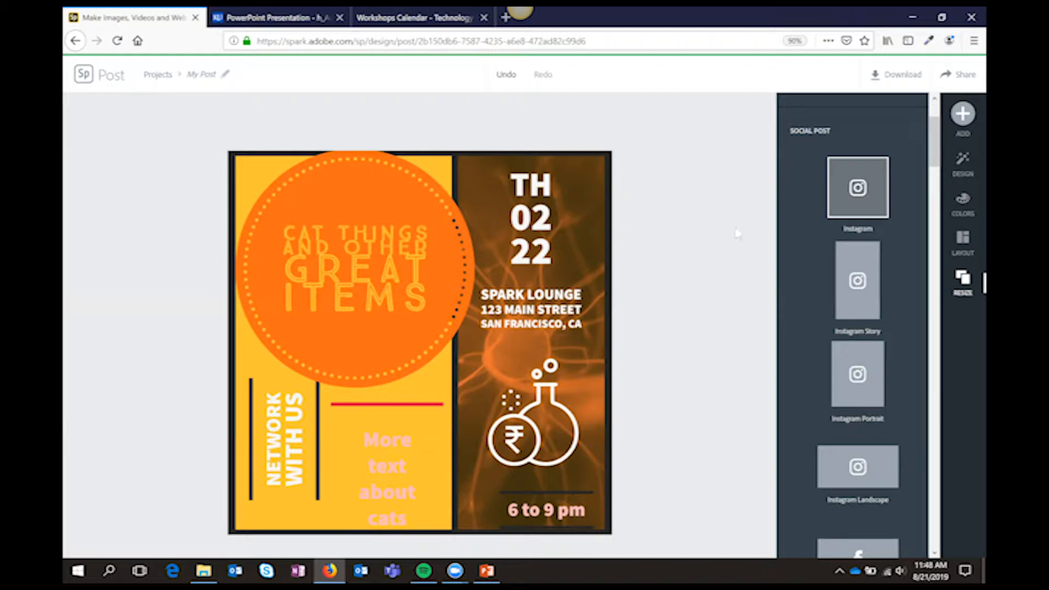
scroll(924, 181, "down", 1)
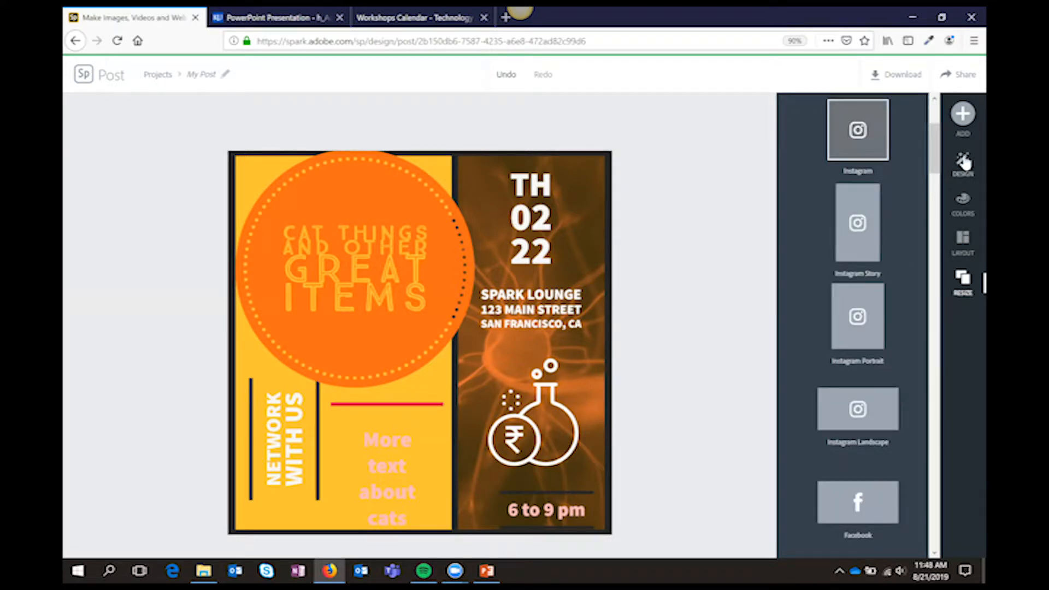
Browse the design variations and apply the "The Sunshine for Days Sale" design to the post
left_click(963, 162)
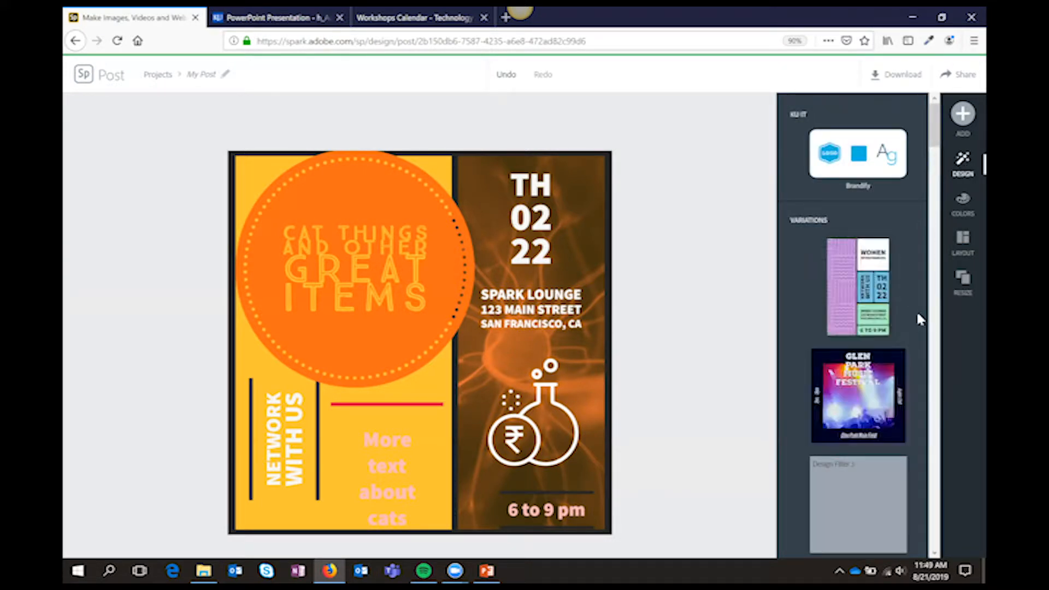
scroll(922, 296, "down", 4)
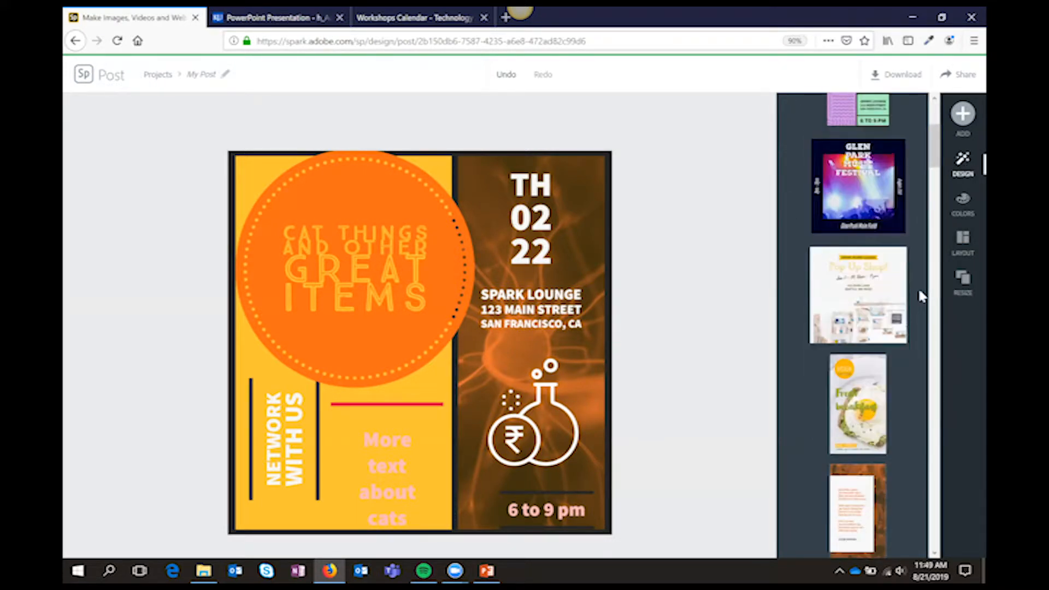
scroll(922, 295, "down", 10)
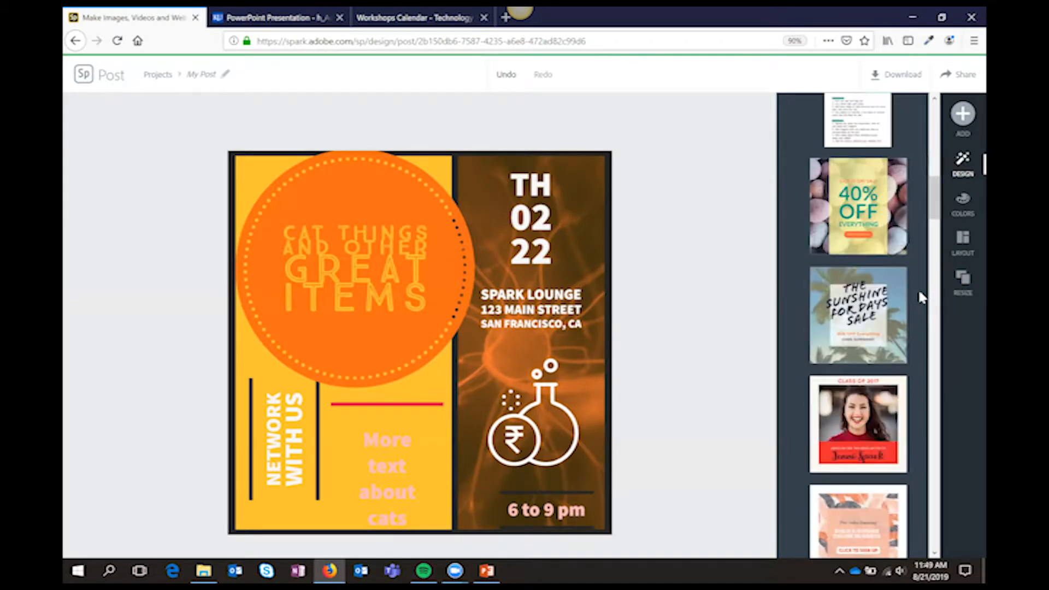
left_click(867, 295)
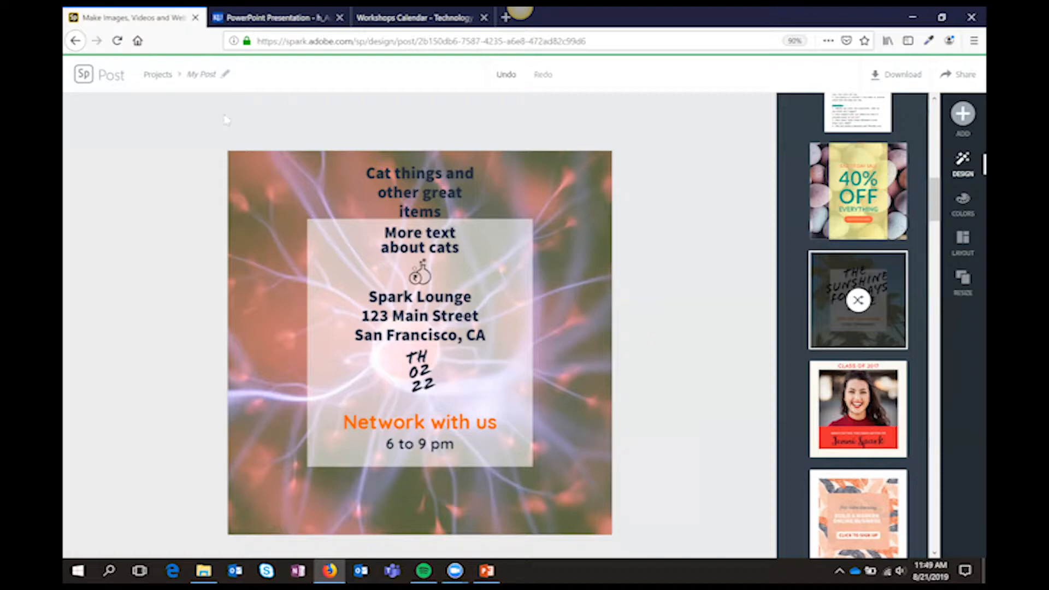
Rename the project as Research1 and return to the projects overview
left_click(209, 75)
type("Research1")
key("Return")
left_click(83, 73)
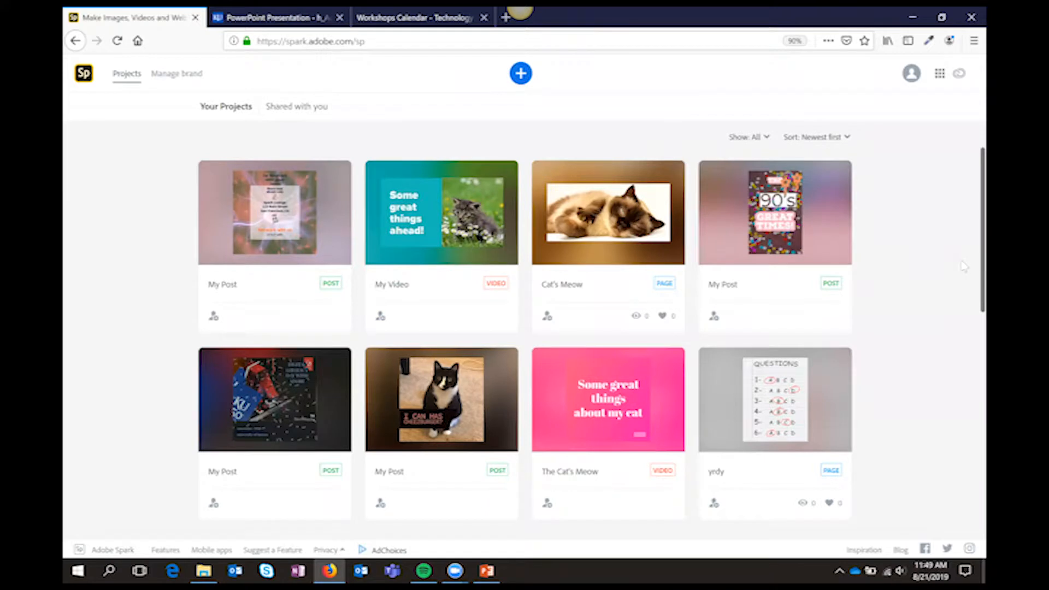
Browse the new-project template gallery by category, check the start-from-scratch options, and return to the projects overview
left_click(520, 74)
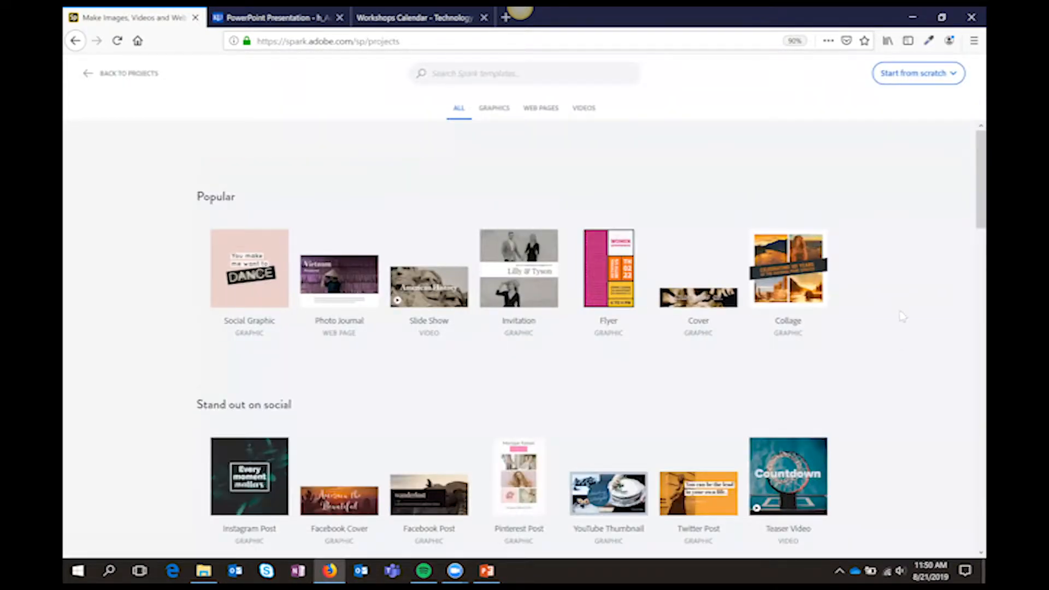
scroll(903, 315, "down", 13)
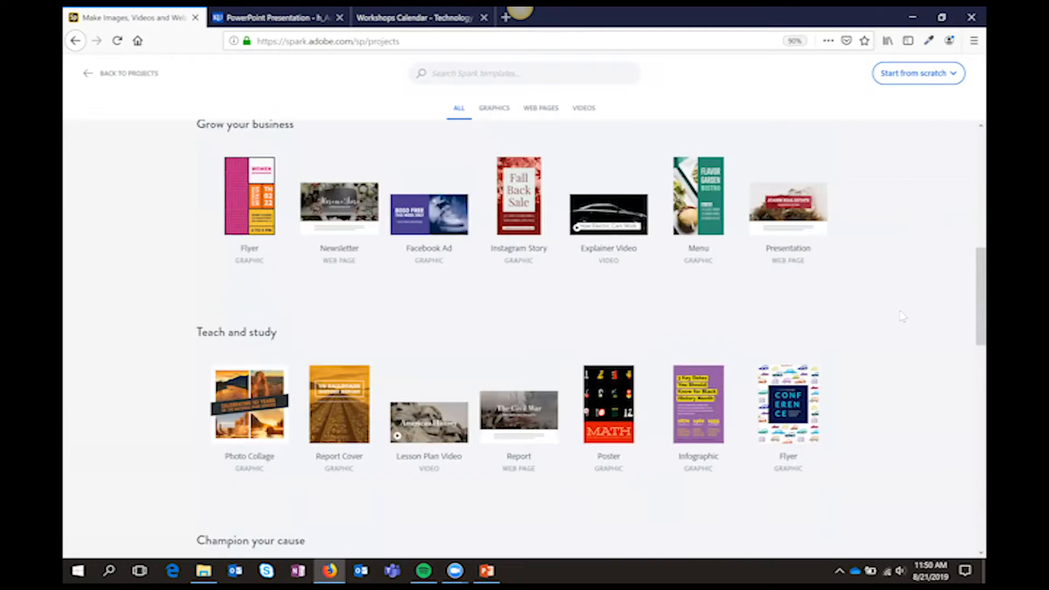
scroll(902, 316, "down", 6)
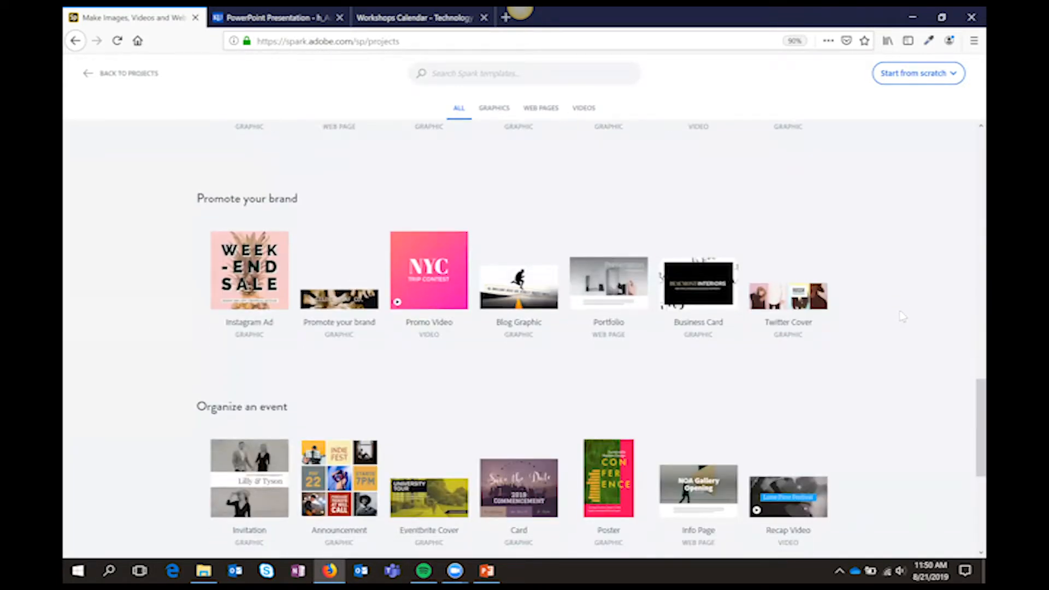
scroll(902, 316, "up", 18)
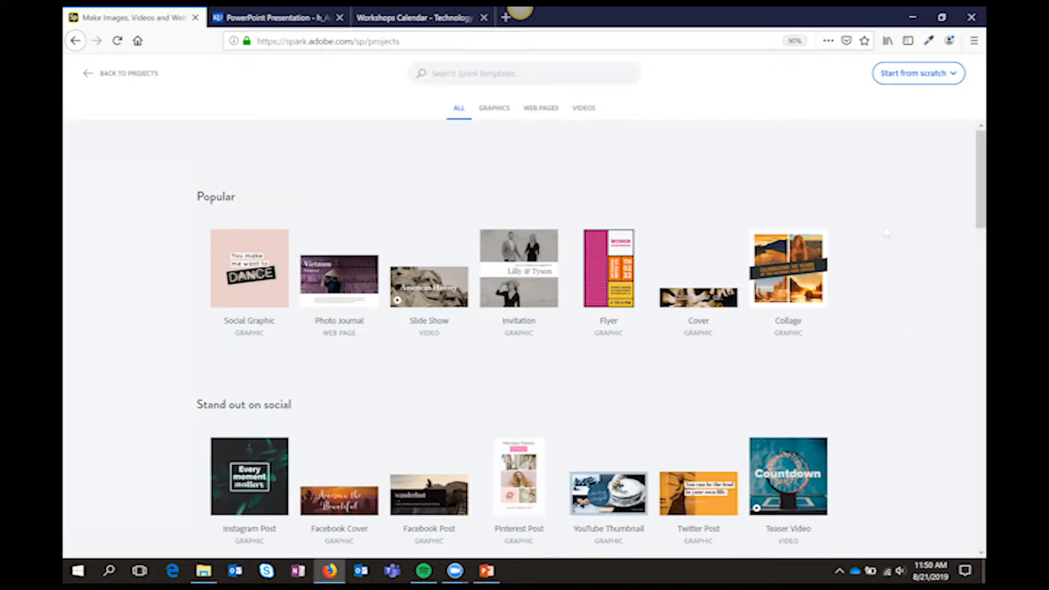
left_click(943, 81)
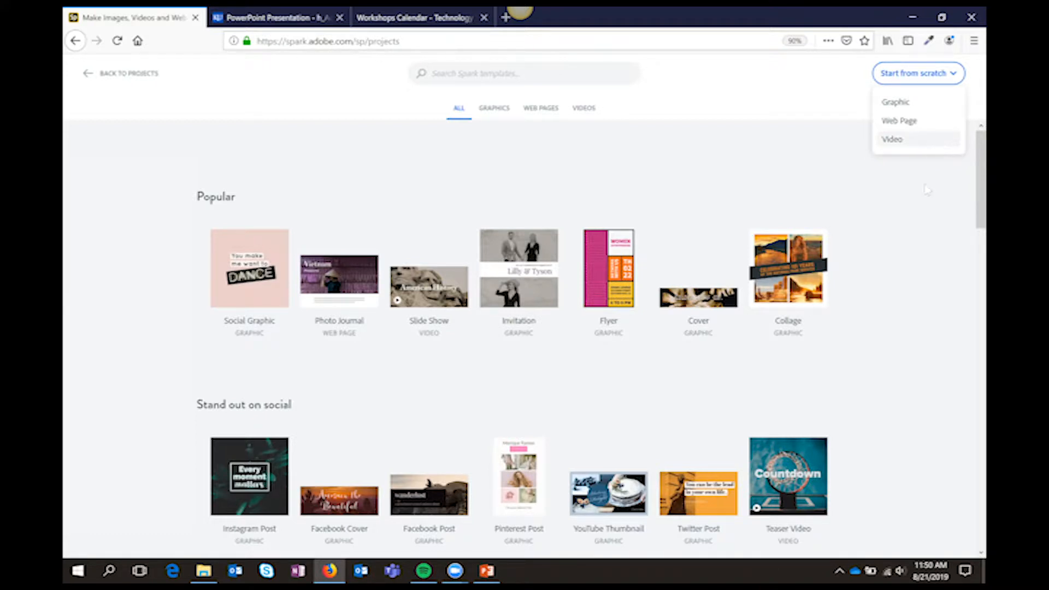
left_click(111, 78)
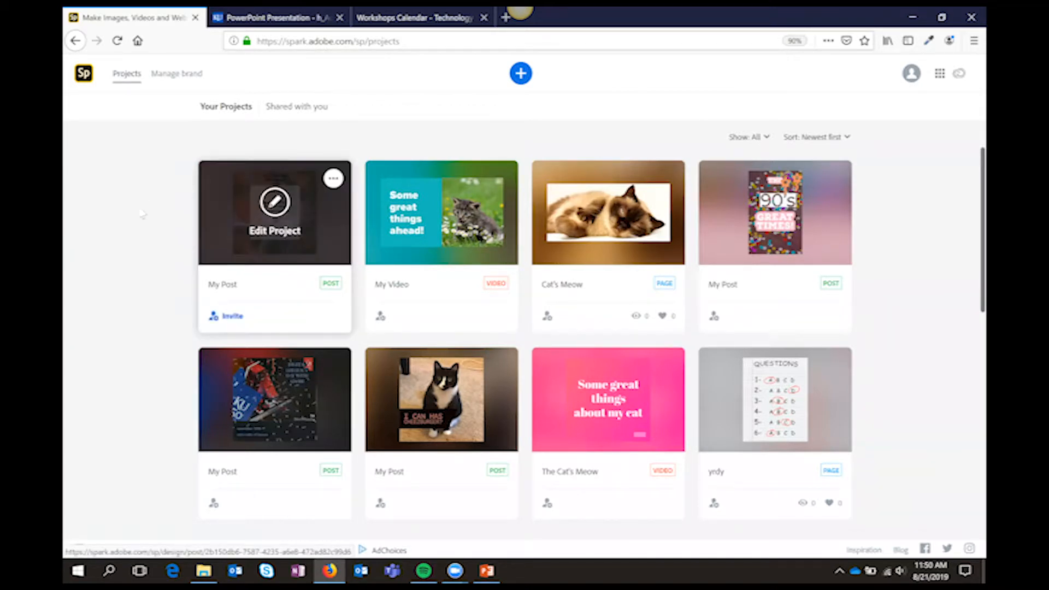
Reopen the flyer post, review its download formats and sharing options, and leave the post
left_click(276, 217)
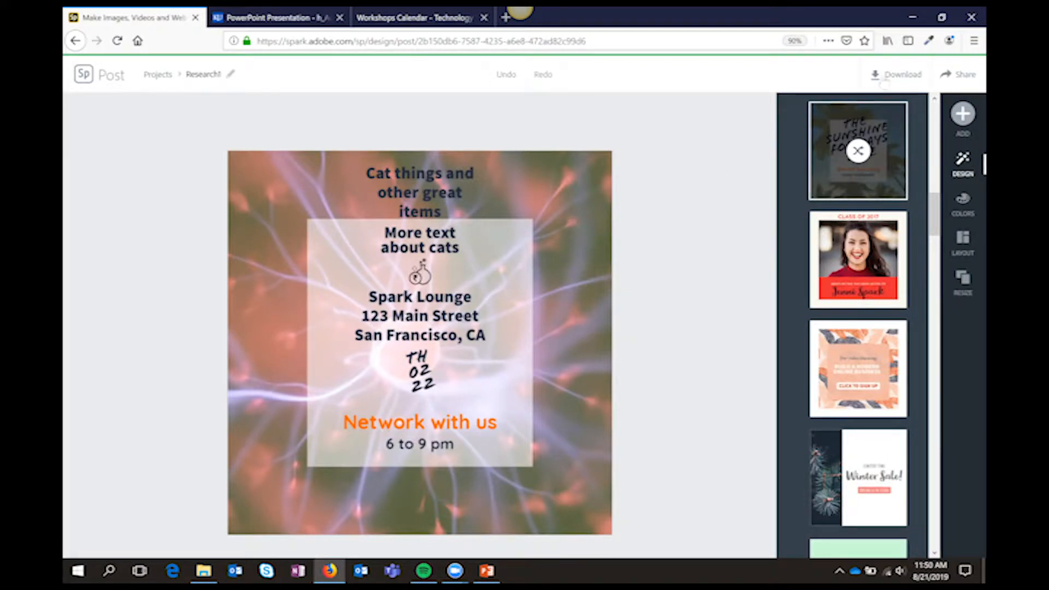
left_click(885, 79)
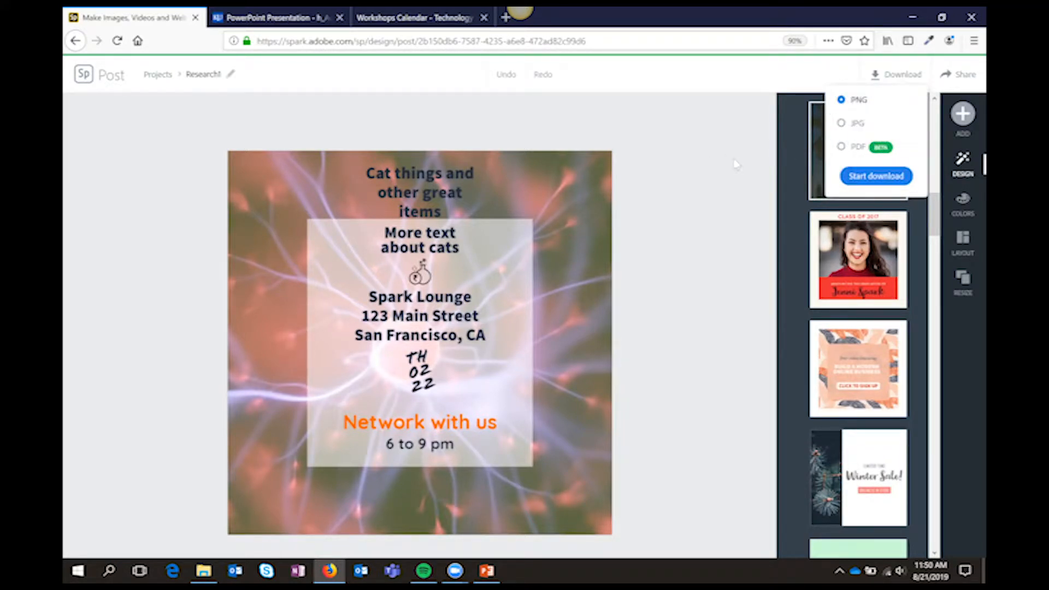
left_click(955, 76)
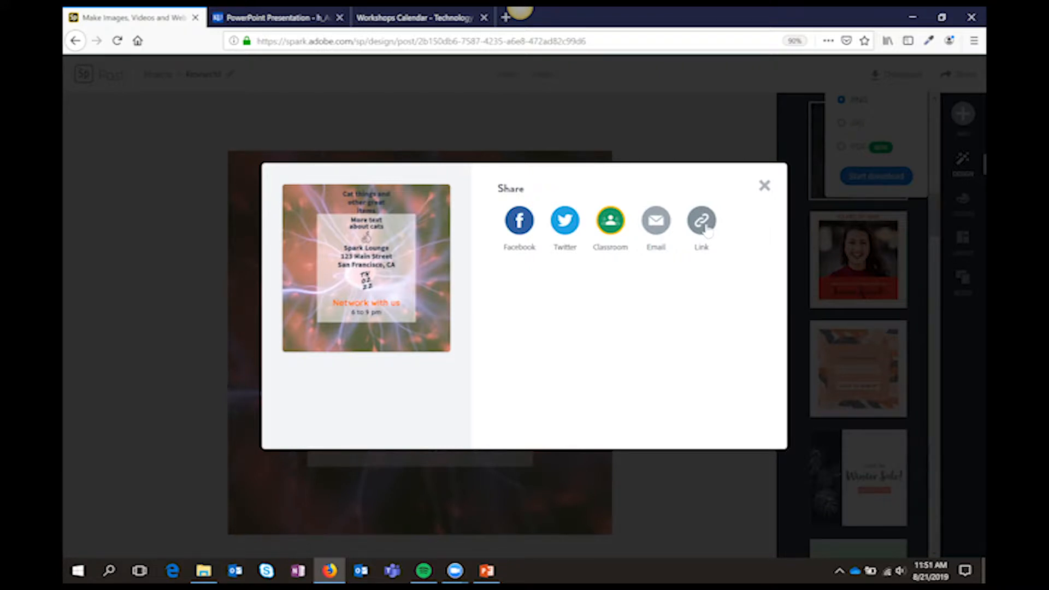
left_click(764, 186)
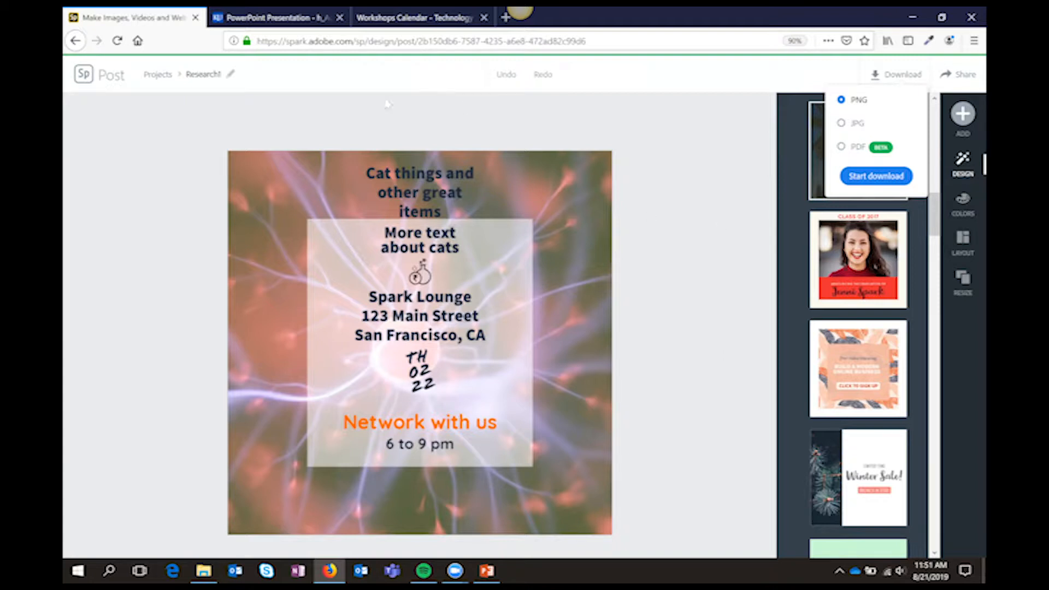
left_click(85, 76)
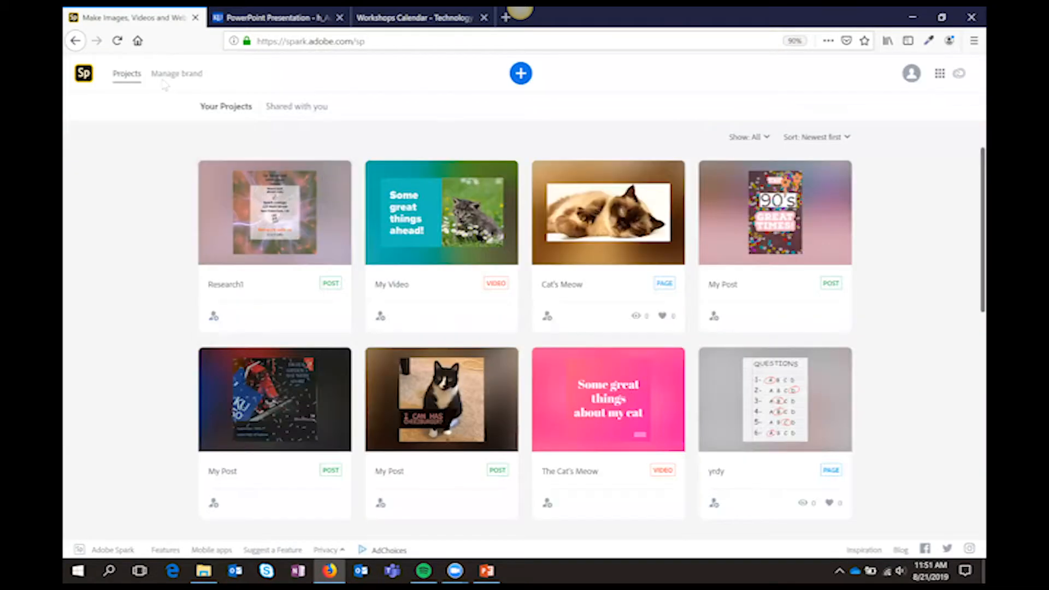
Delete the existing KU IT brand to start over with brand setup
left_click(174, 75)
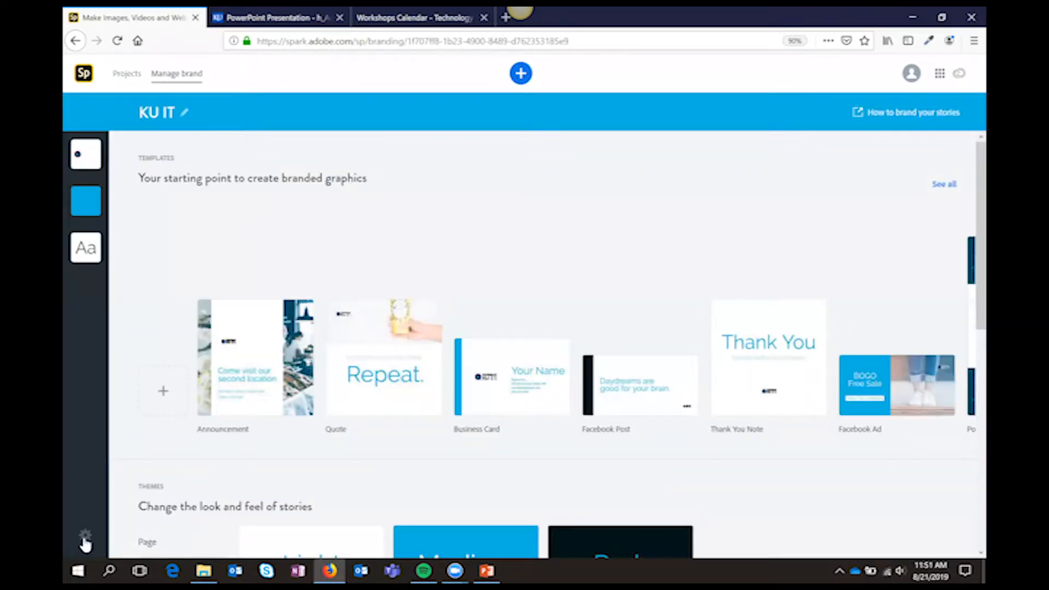
left_click(85, 535)
left_click(104, 511)
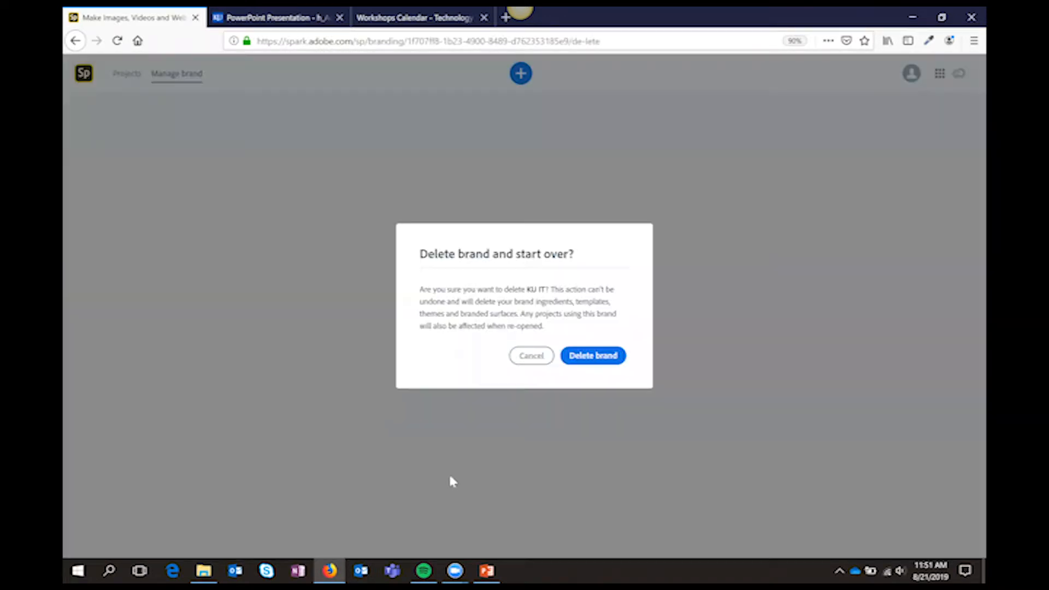
left_click(611, 355)
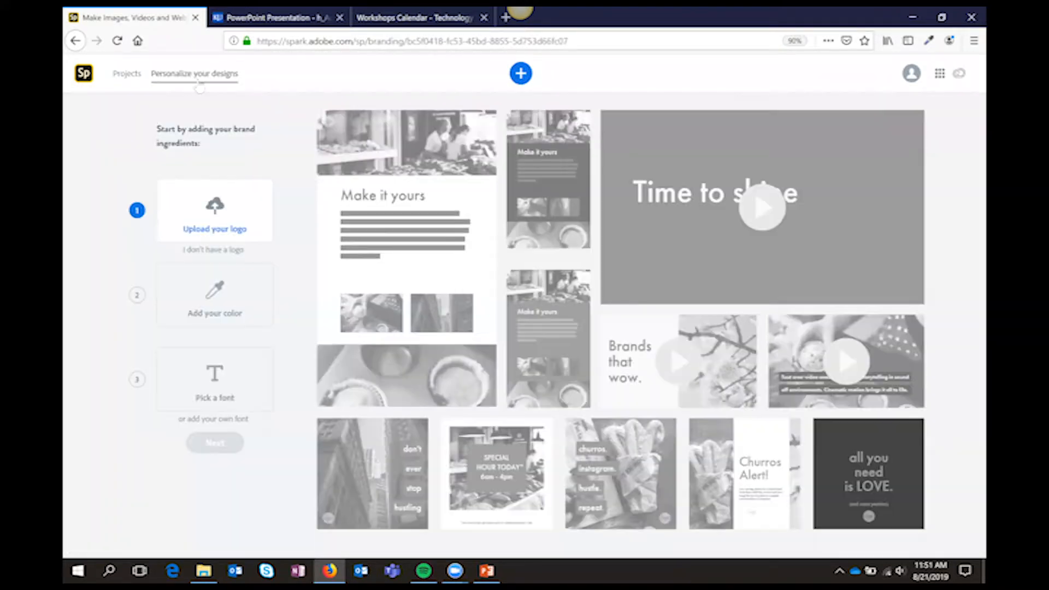
Start the logo upload in the brand setup and browse to the _Images & Icons folder on the TIE network drive
left_click(123, 74)
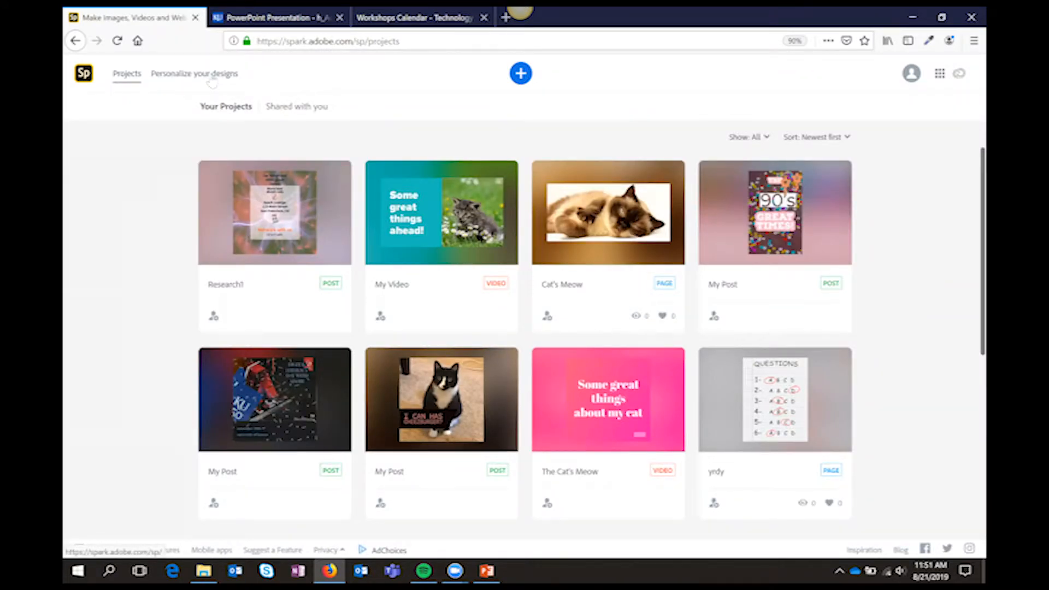
left_click(211, 78)
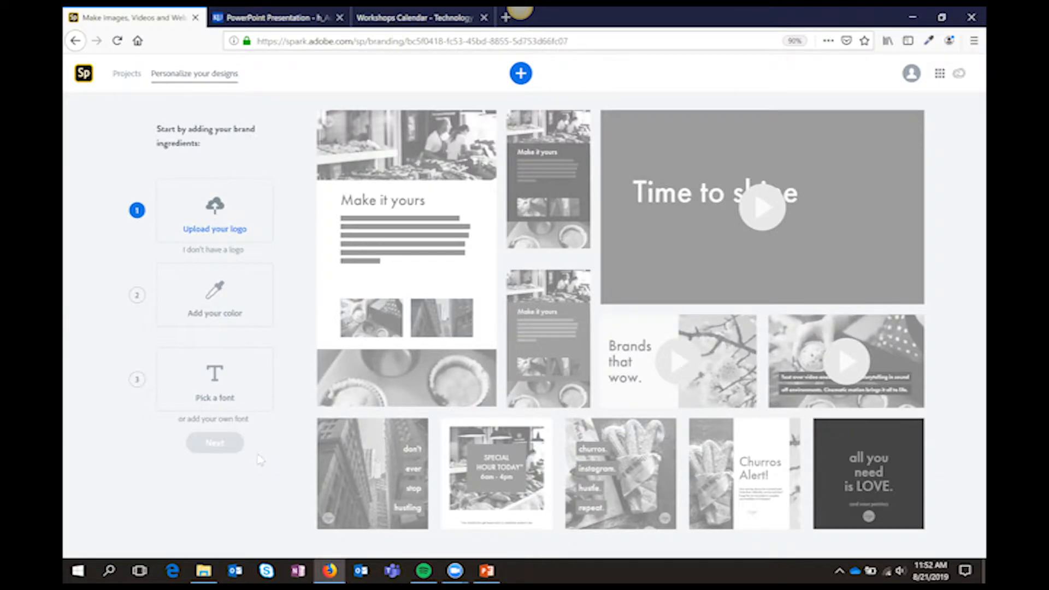
left_click(225, 223)
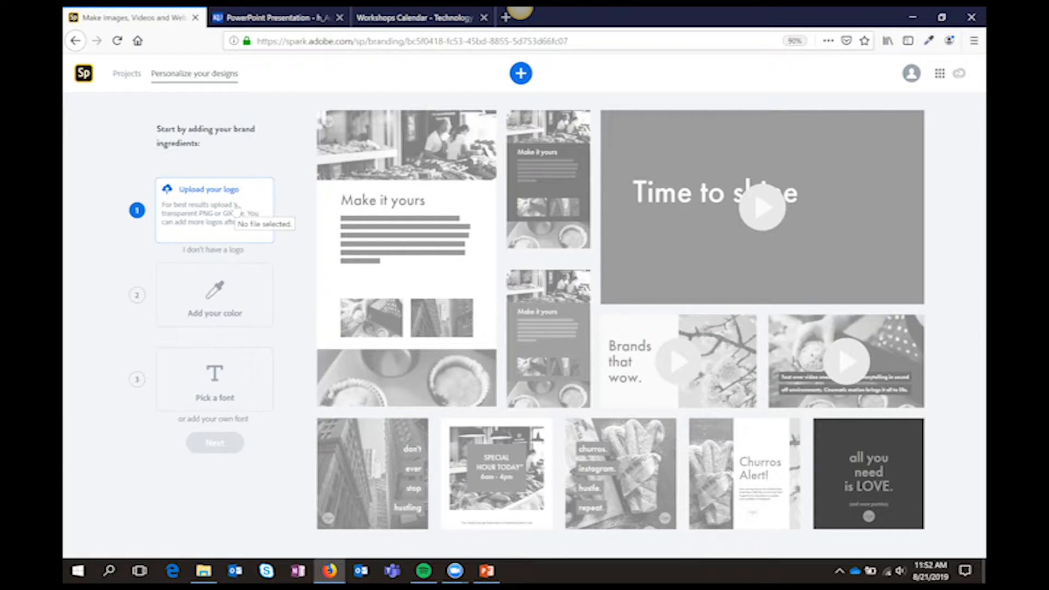
left_click(236, 211)
scroll(164, 210, "down", 1)
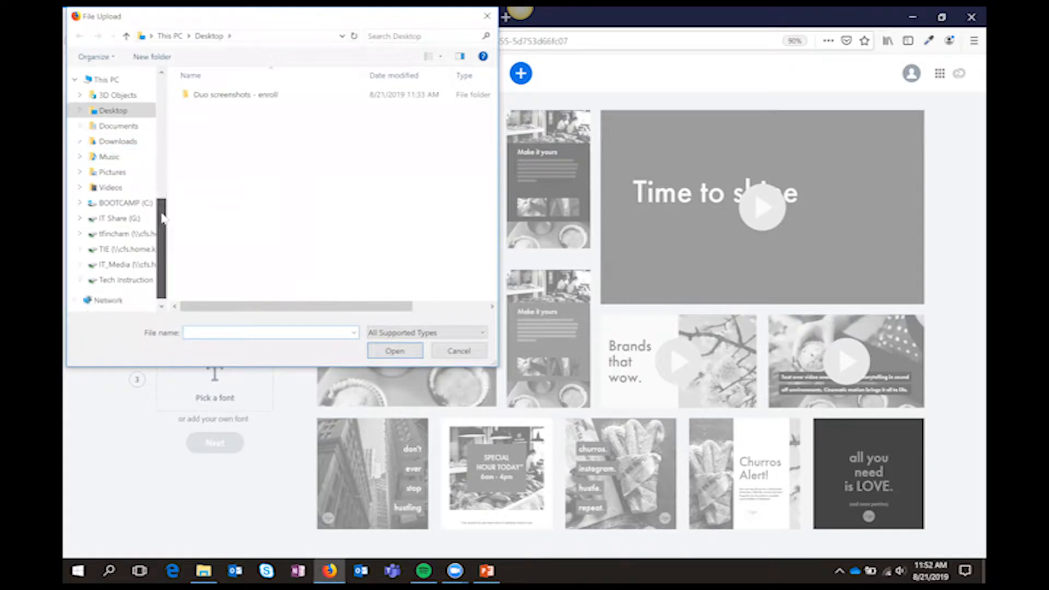
left_click(120, 229)
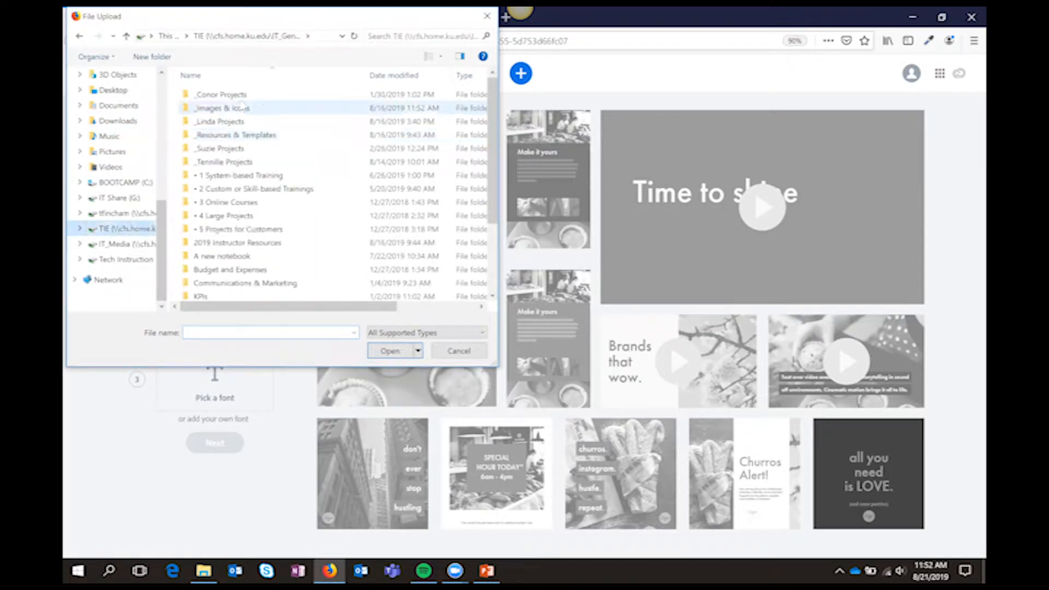
scroll(257, 120, "down", 1)
scroll(257, 120, "up", 1)
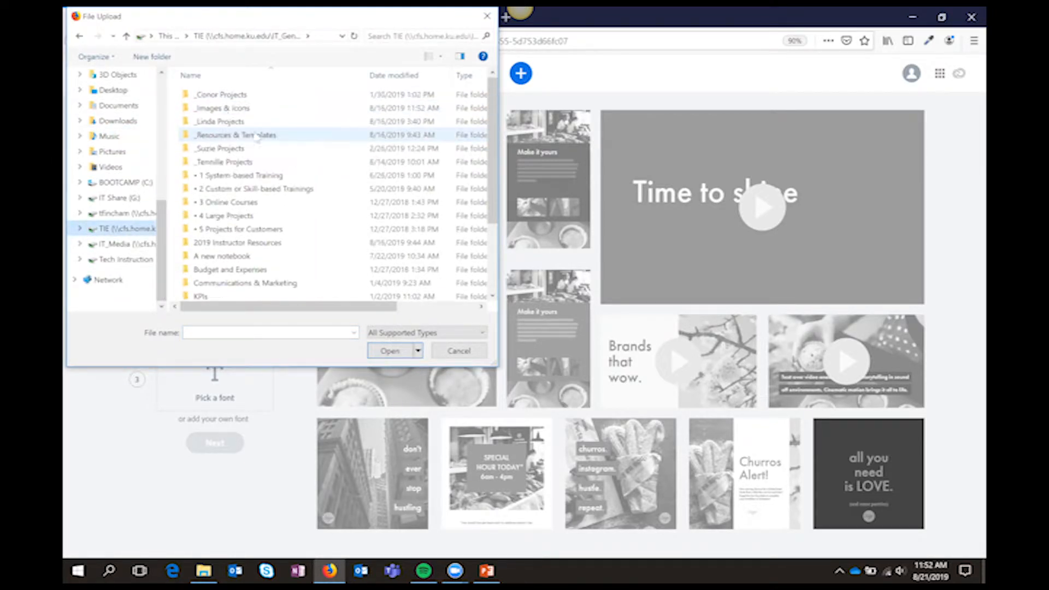
double_click(228, 109)
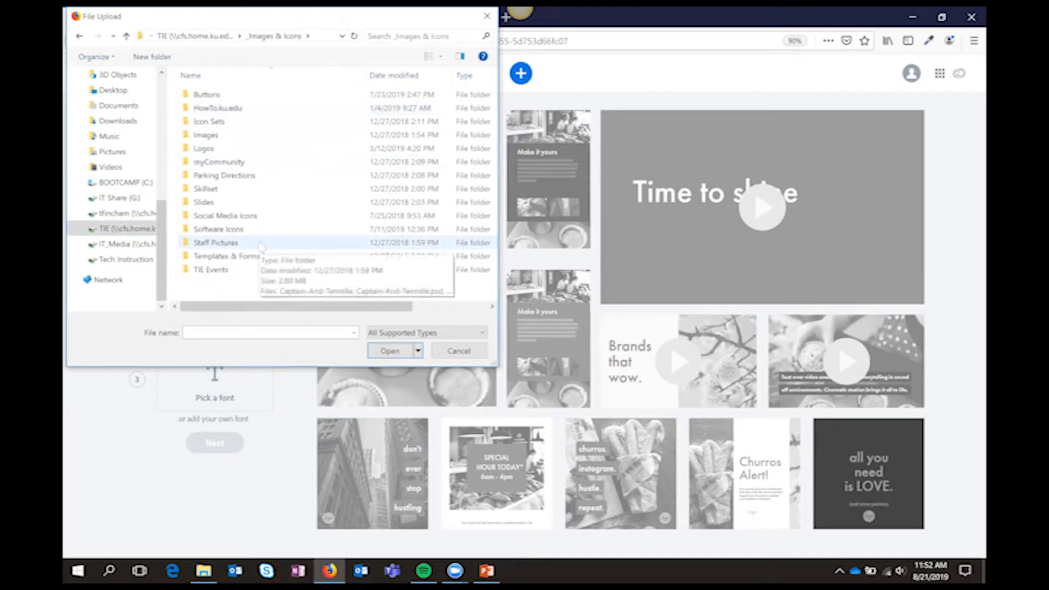
Upload TechHawk_one color_marina_604x604 from Logos > Tech Hawk > TechHawk Solo Icon > TechHawk Solo Icon PNG as the brand logo
double_click(223, 150)
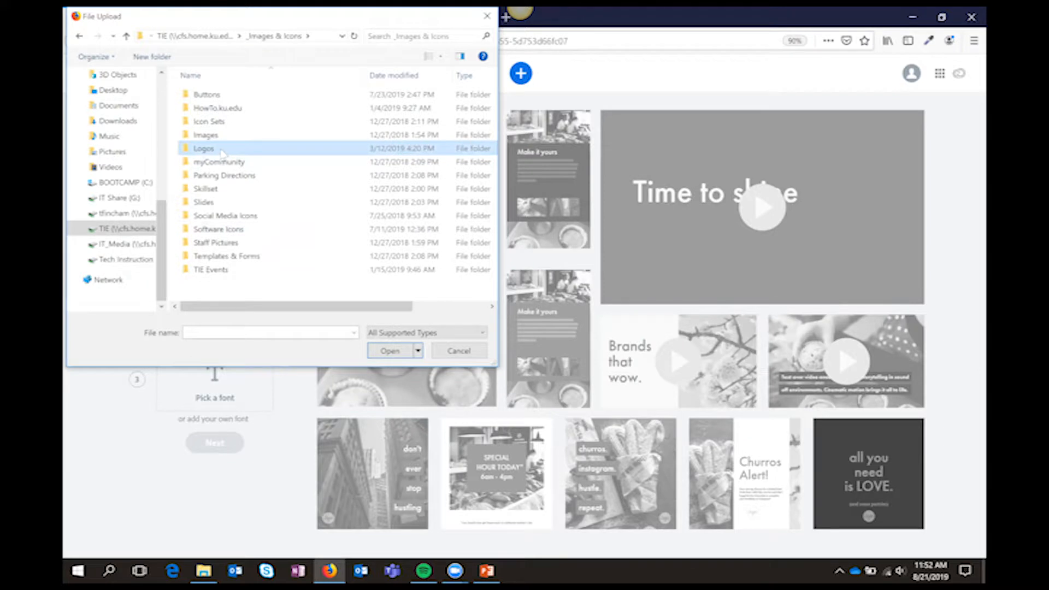
double_click(239, 244)
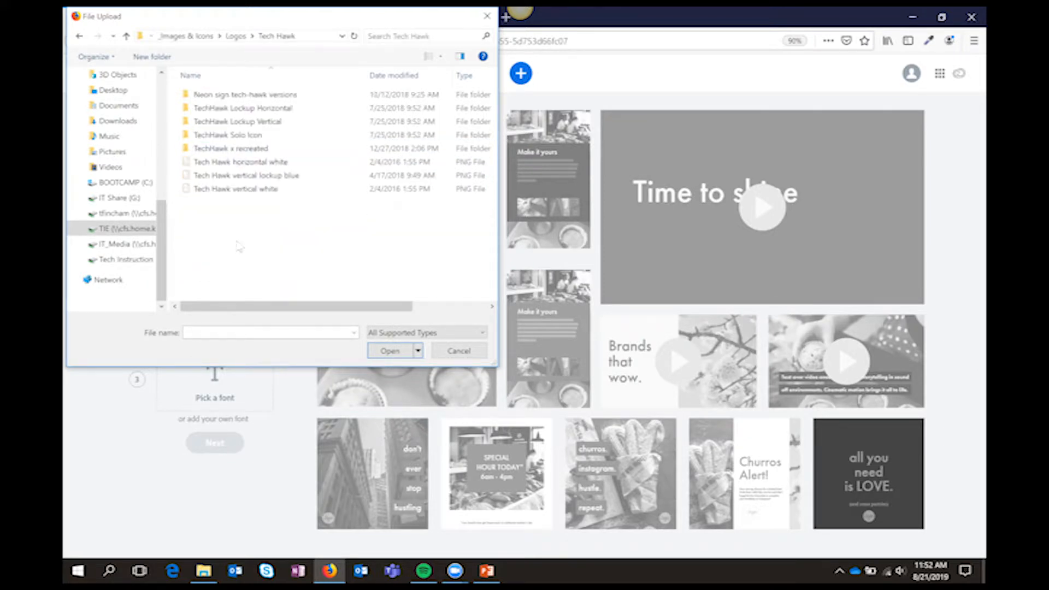
double_click(303, 122)
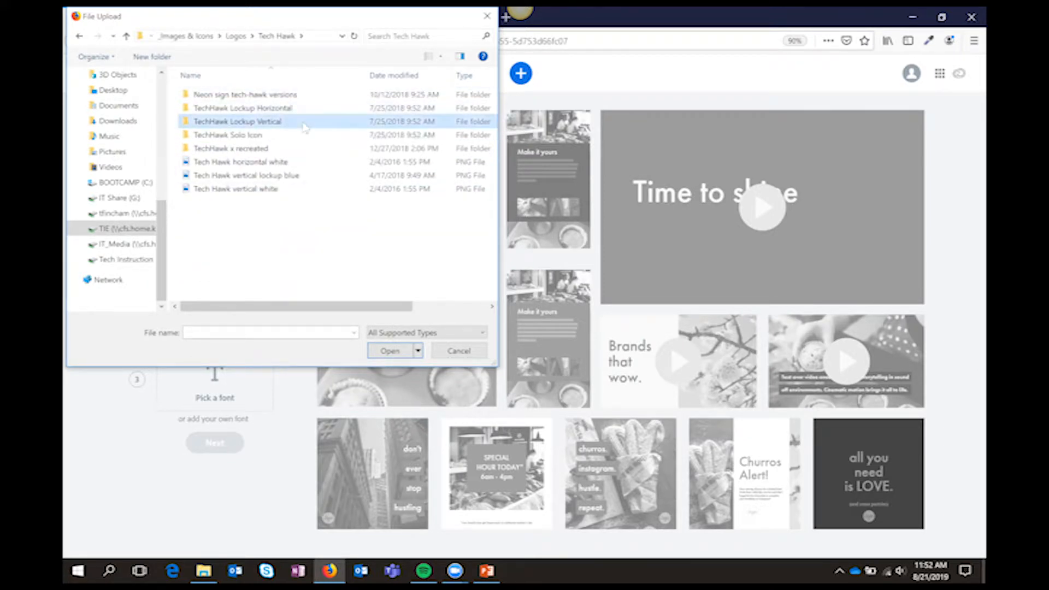
left_click(79, 36)
left_click(249, 137)
double_click(249, 136)
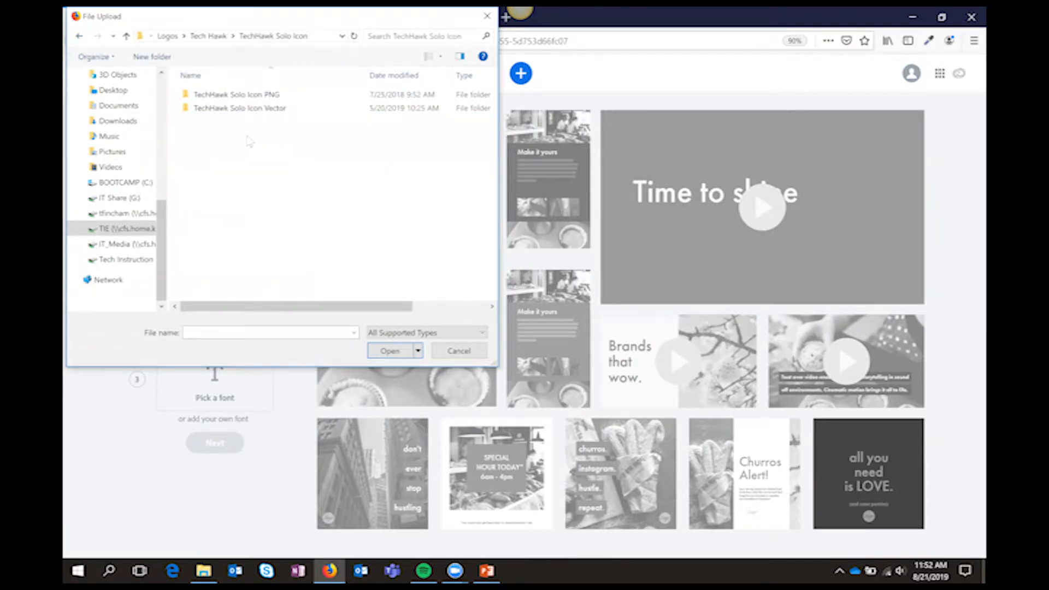
left_click(249, 96)
double_click(250, 95)
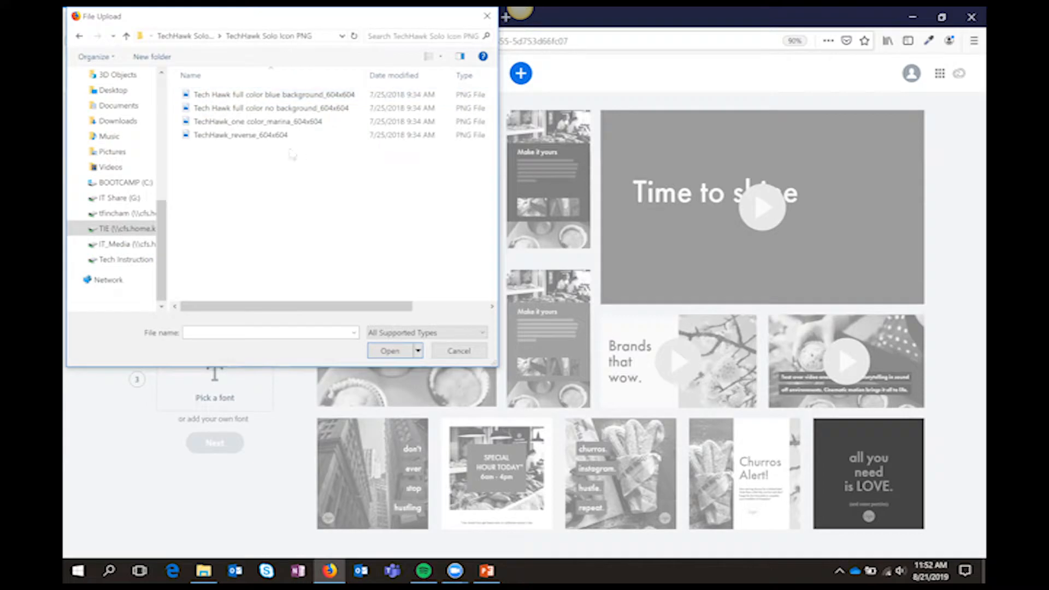
left_click(280, 122)
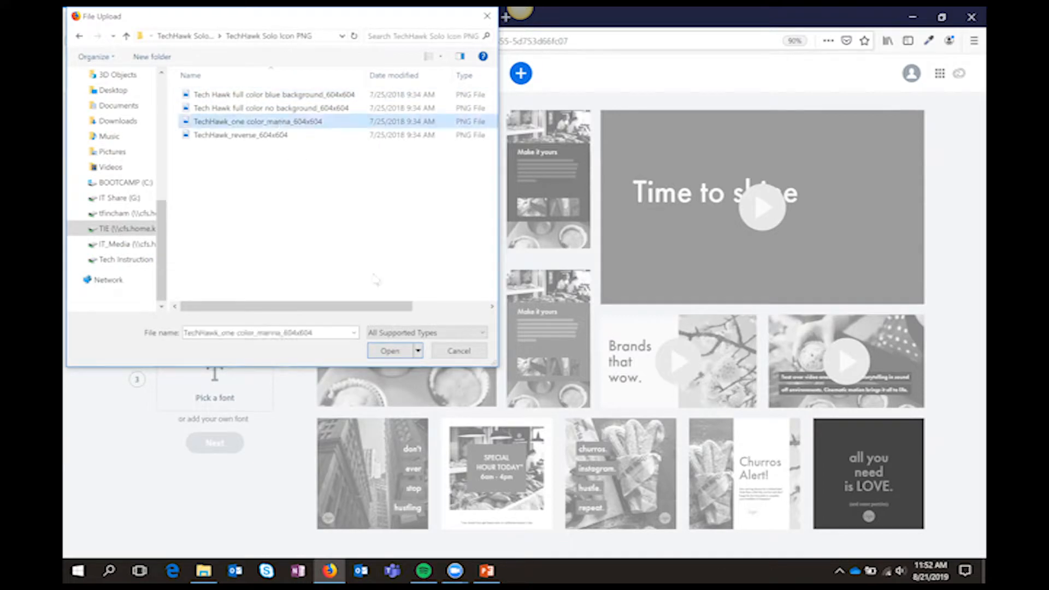
left_click(382, 352)
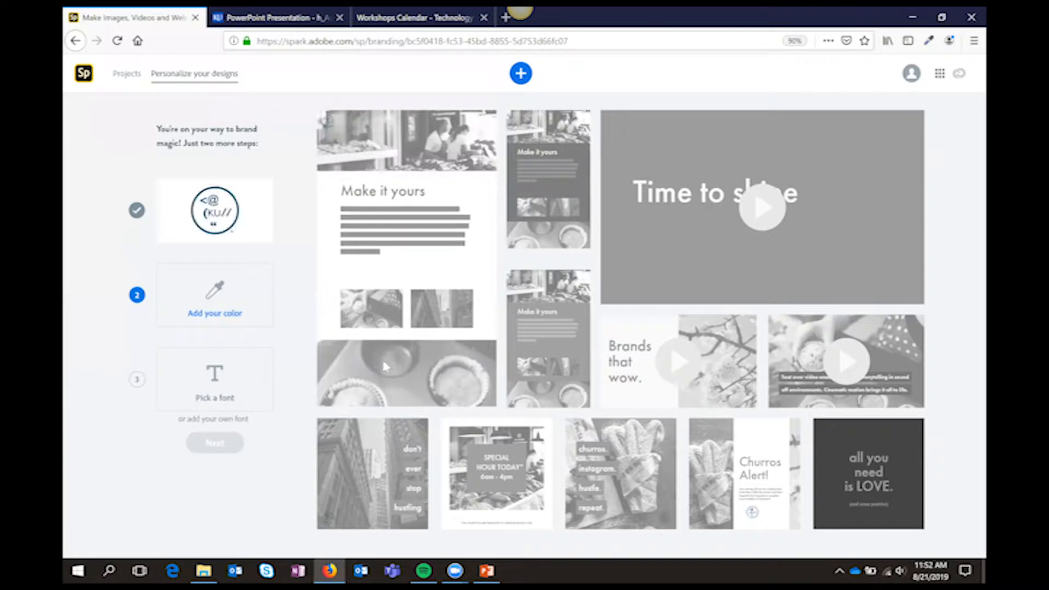
Set the brand color to the dark blue taken from the logo, #0D4F6D, and save it
left_click(238, 318)
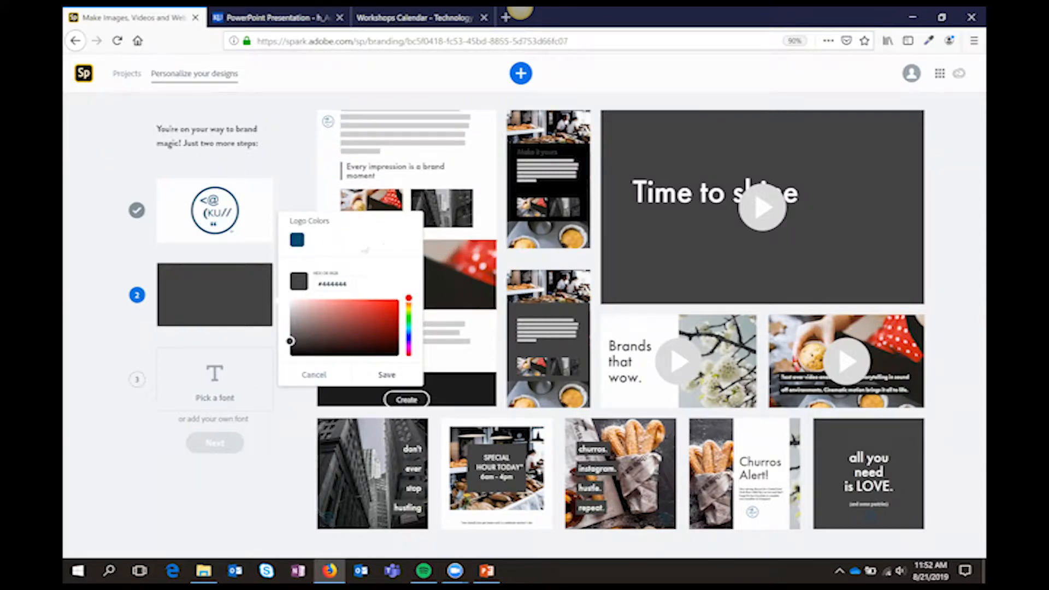
left_click(299, 242)
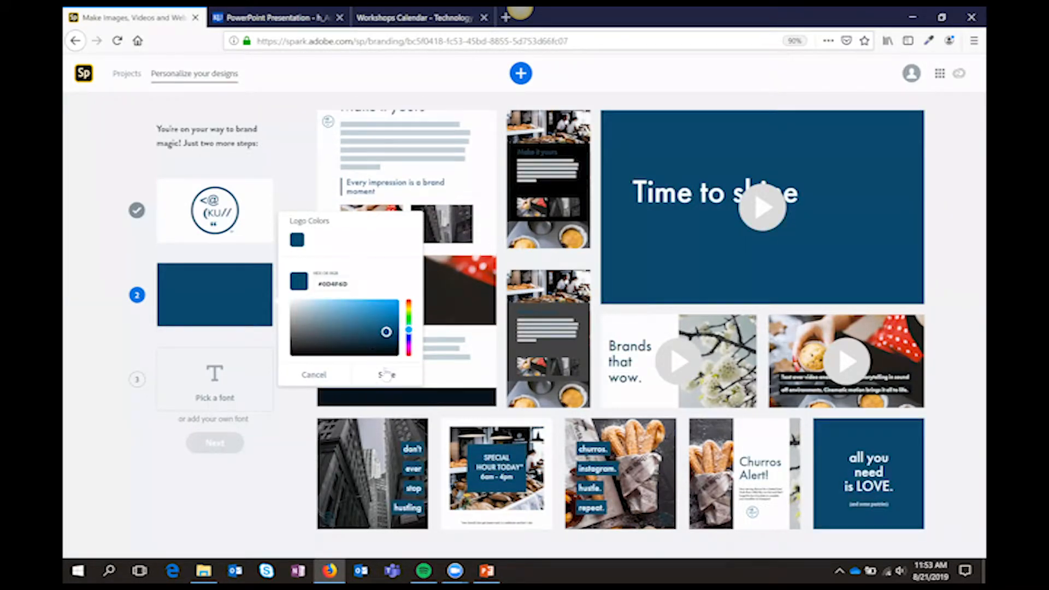
left_click(266, 286)
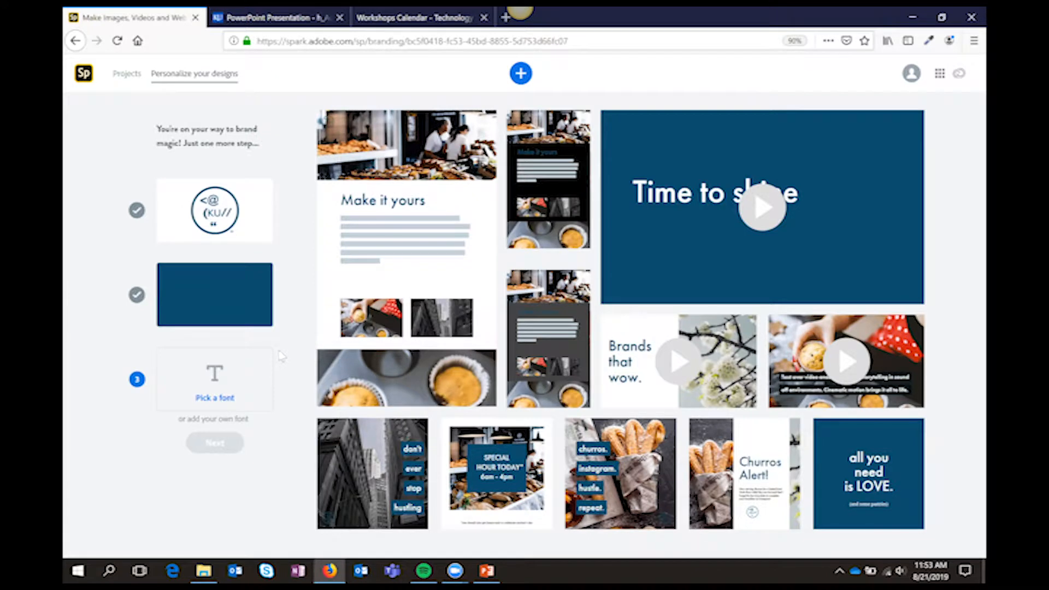
Choose Raleway Regular as the brand font
left_click(239, 399)
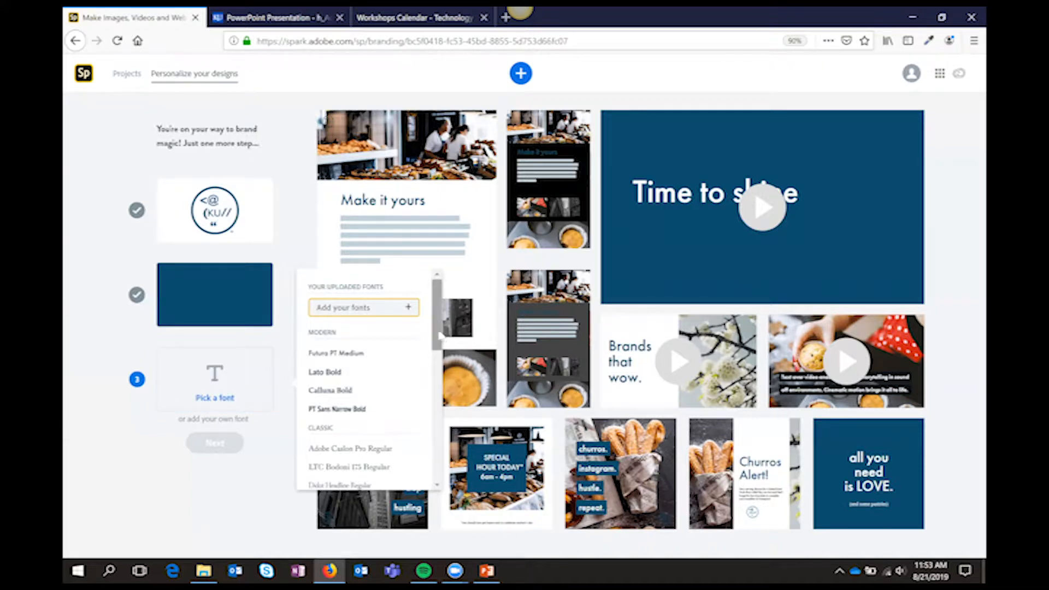
scroll(425, 374, "down", 10)
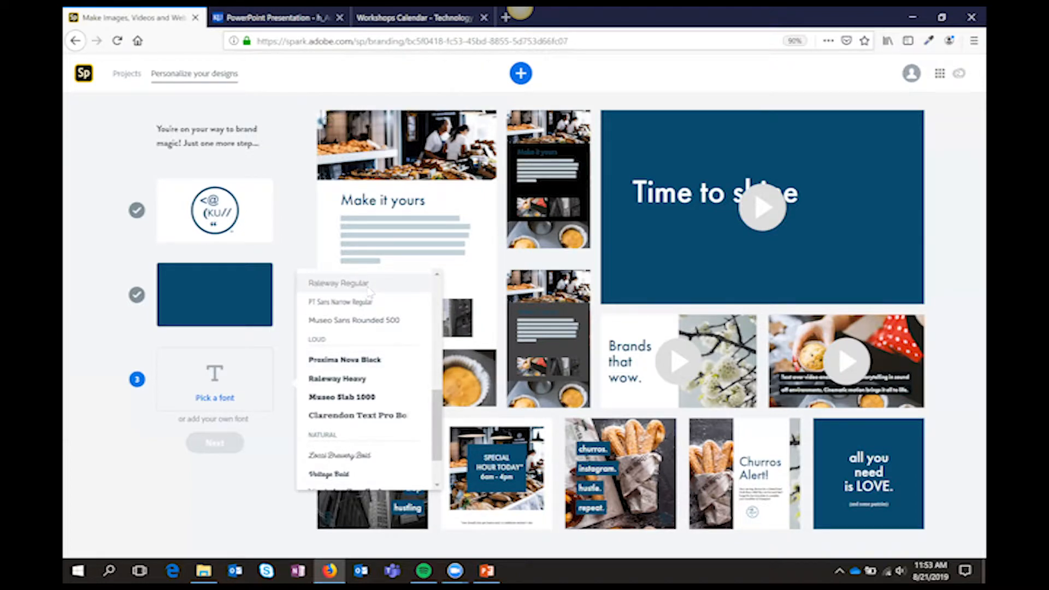
left_click(370, 289)
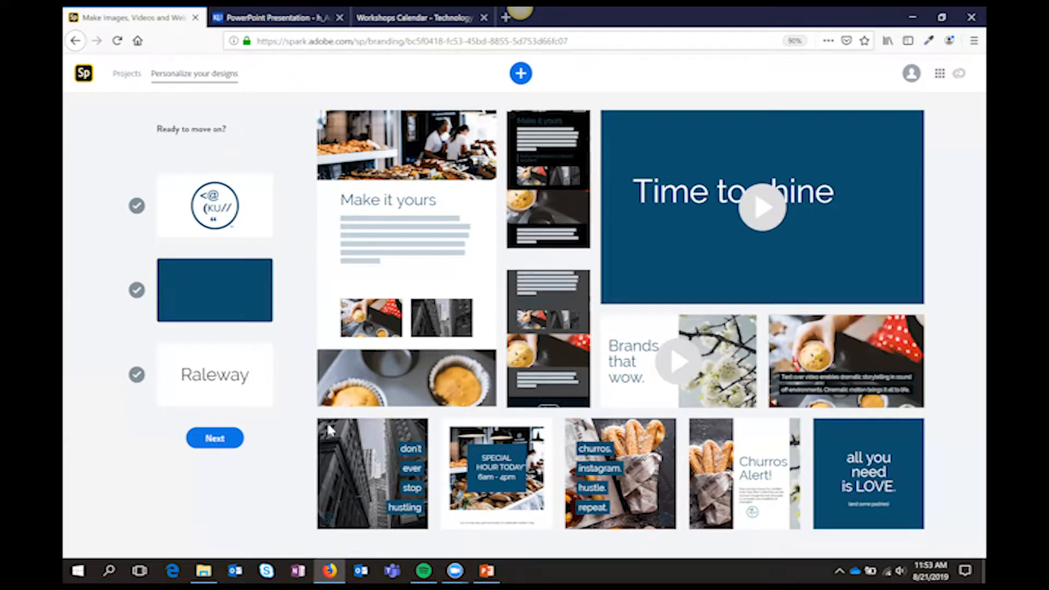
Finish the brand setup with TIE as the brand name
left_click(215, 437)
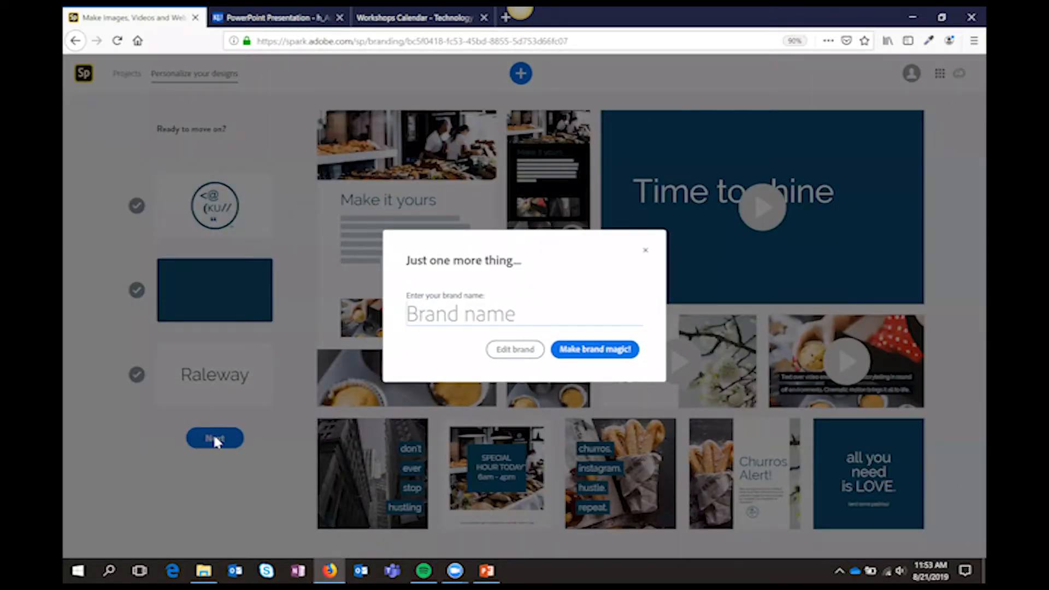
type("TIE")
left_click(565, 353)
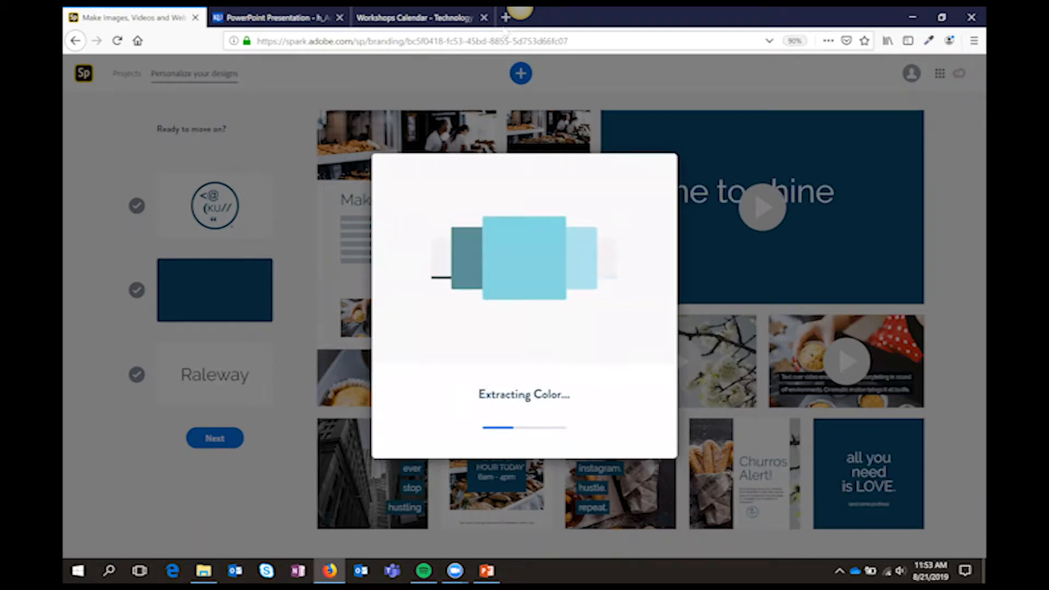
Open brand.ku.edu in a new browser tab and go to the color palettes guidelines
left_click(506, 17)
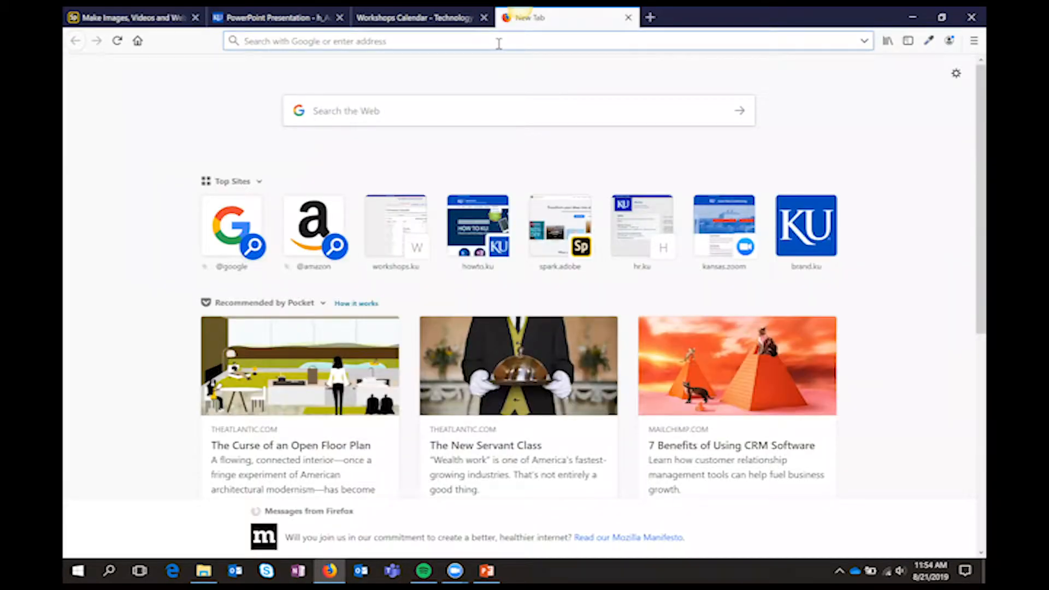
type("brand.ku.edu/")
key("Return")
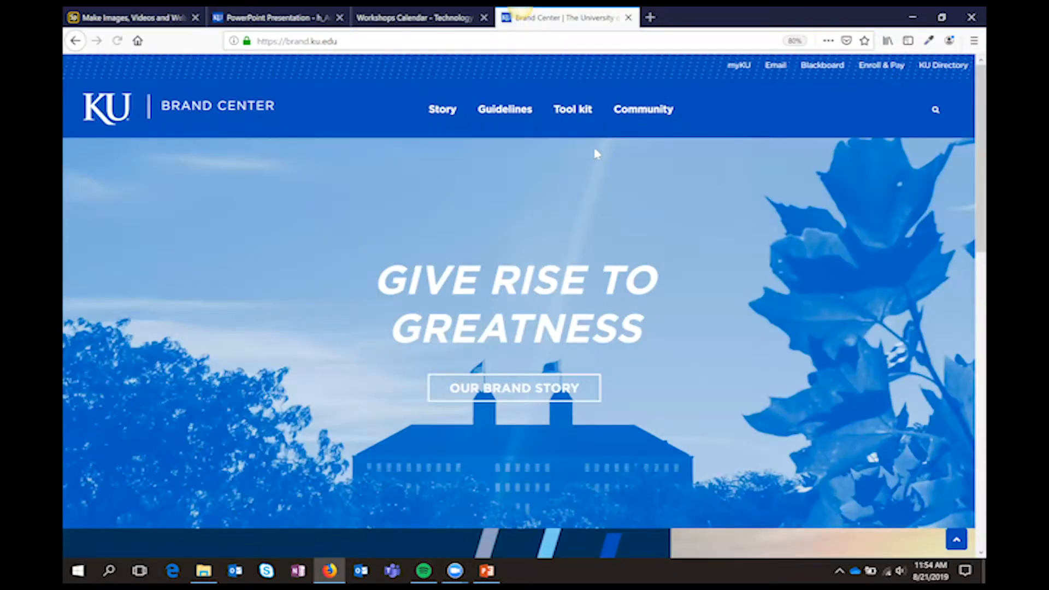
mouse_move(503, 120)
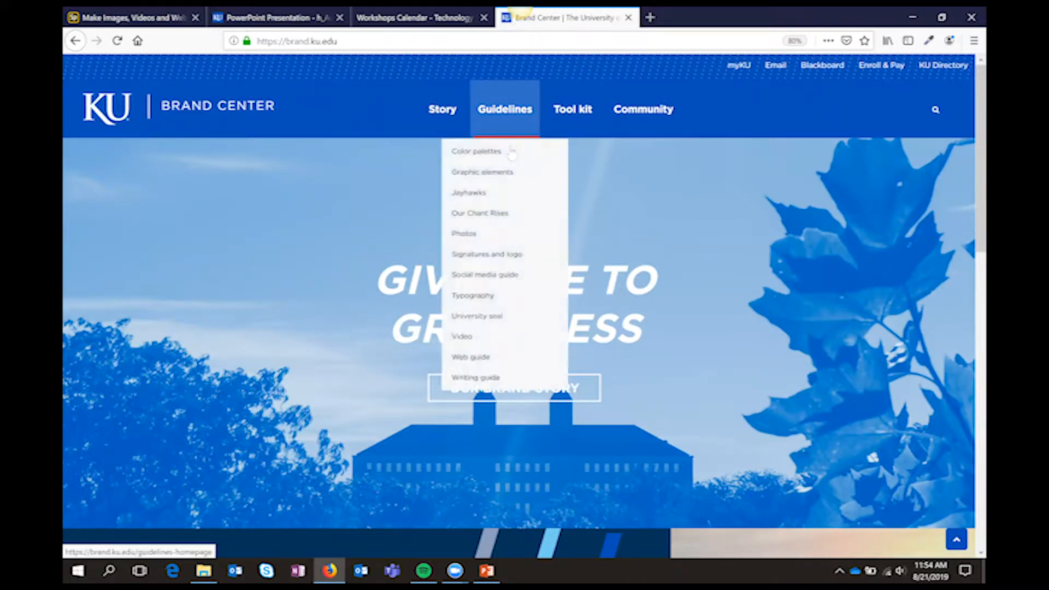
left_click(507, 156)
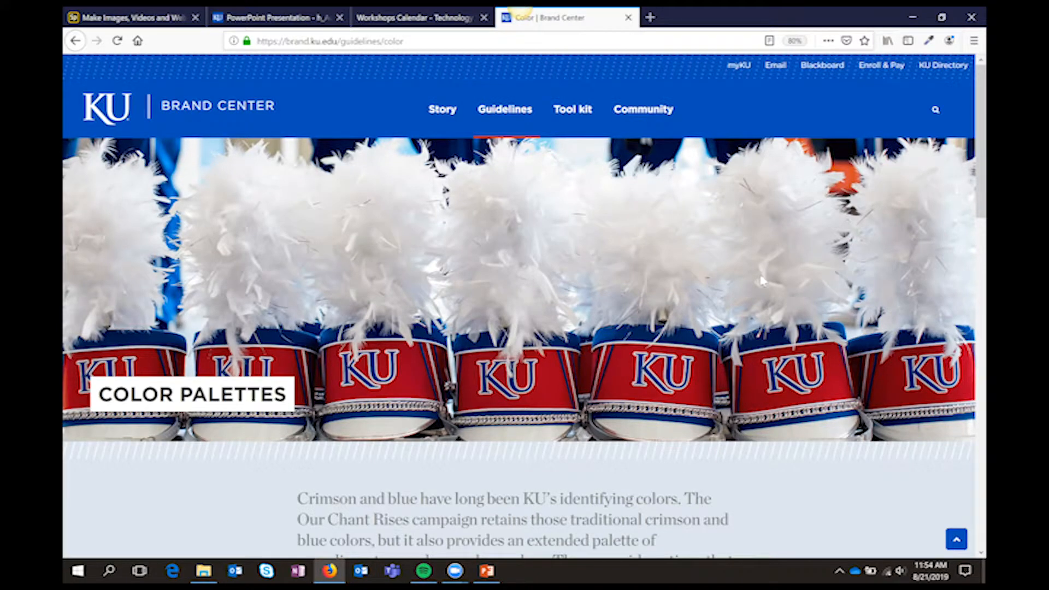
Review KU's primary and secondary color palettes, highlighting the hex code of Crimson
scroll(684, 320, "down", 3)
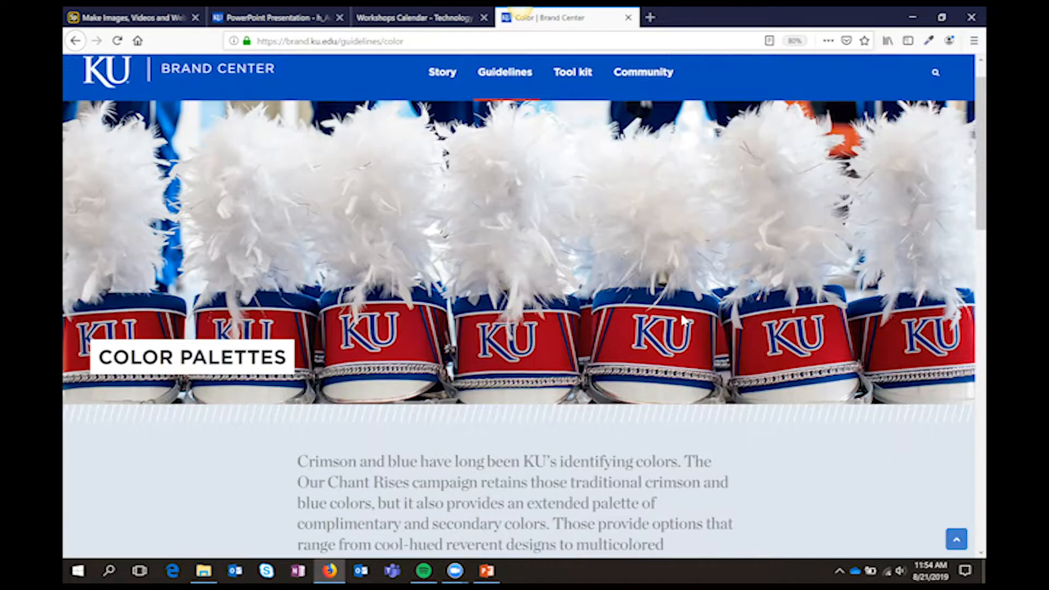
scroll(684, 321, "down", 6)
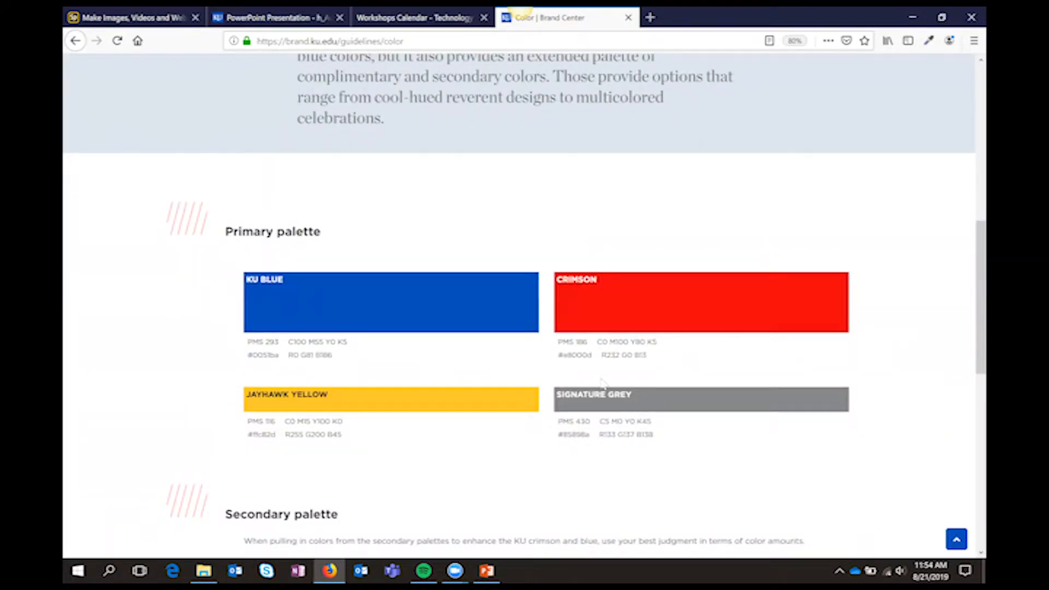
double_click(572, 355)
scroll(670, 418, "down", 5)
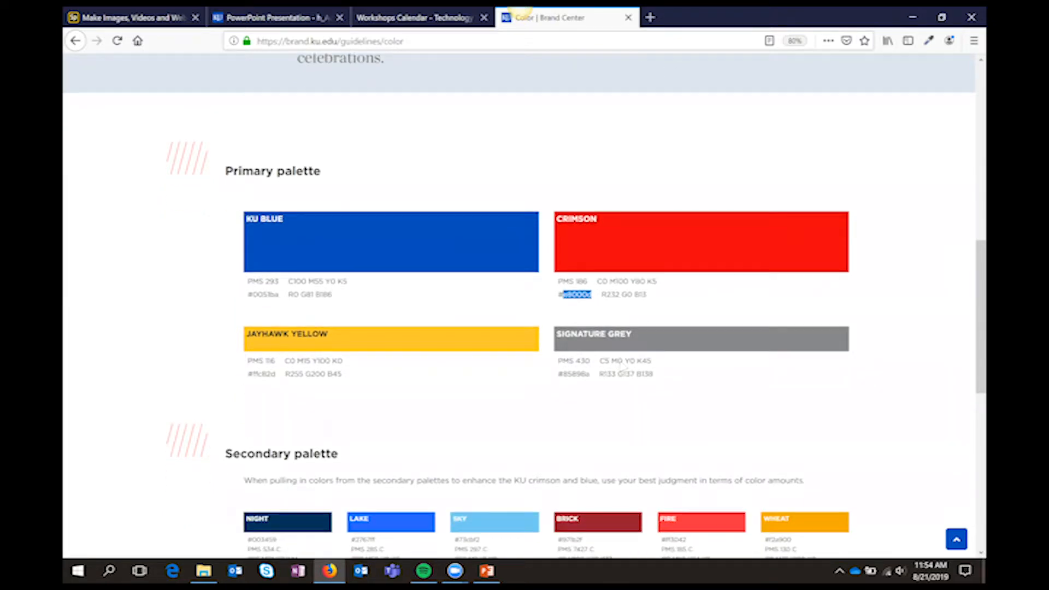
scroll(621, 369, "down", 3)
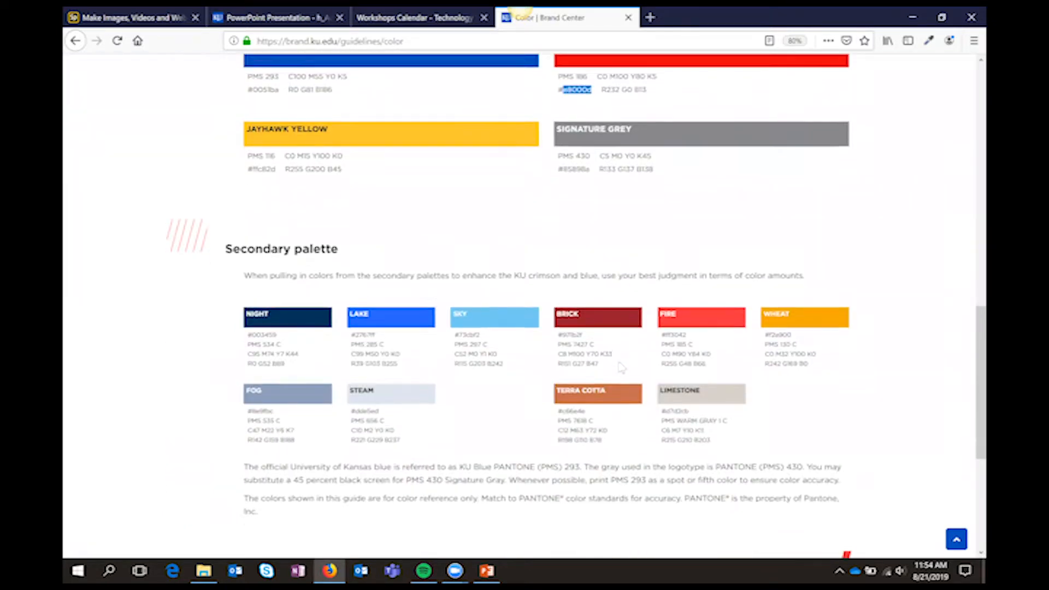
key("Home")
scroll(620, 364, "up", 2)
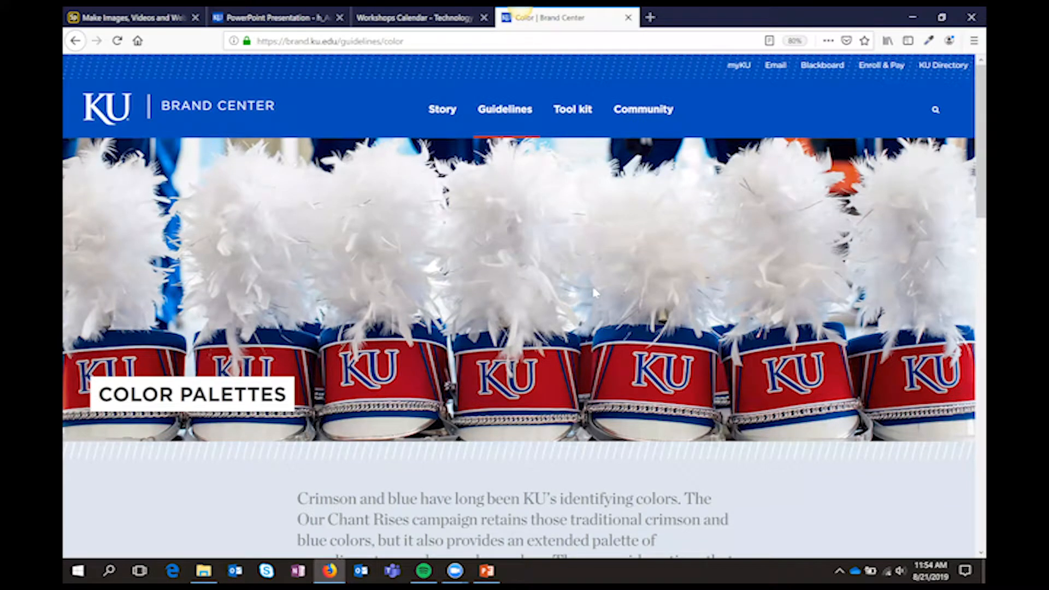
Open the KU Brand Center tool kit's downloads and look through the available templates and assets
mouse_move(589, 112)
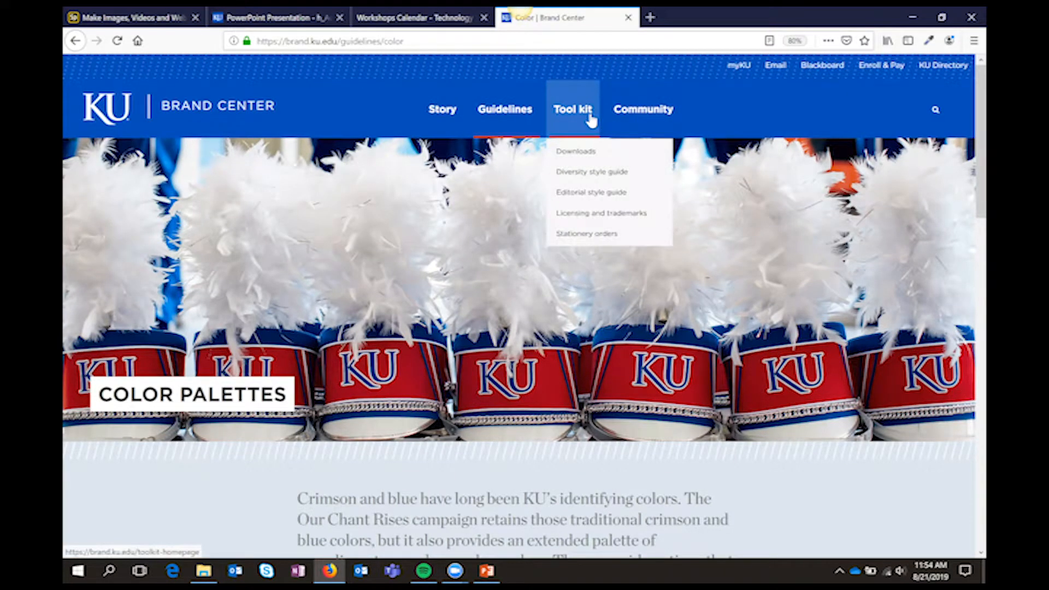
left_click(596, 155)
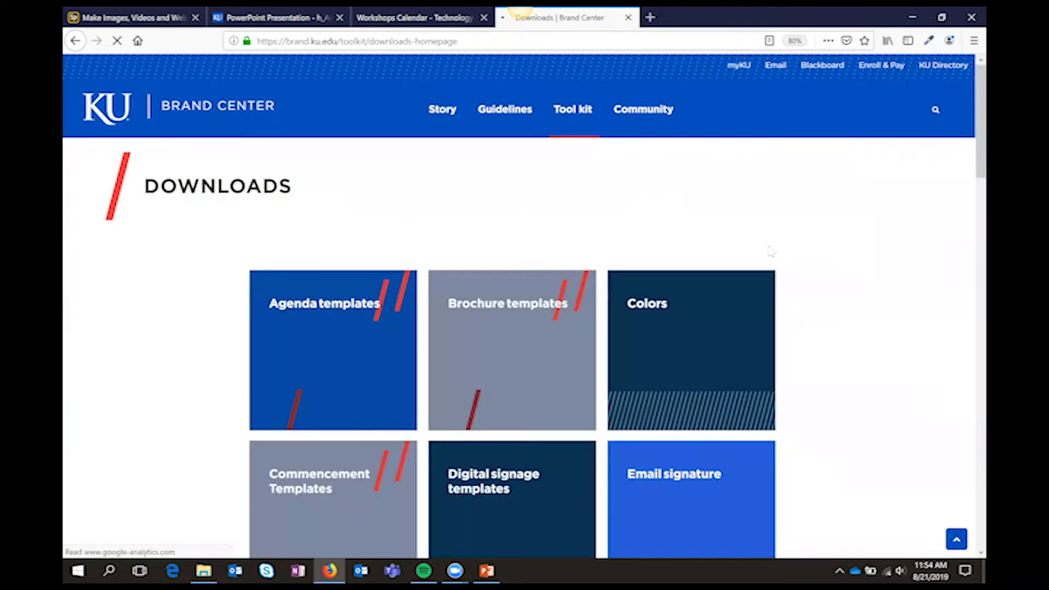
scroll(840, 279, "down", 4)
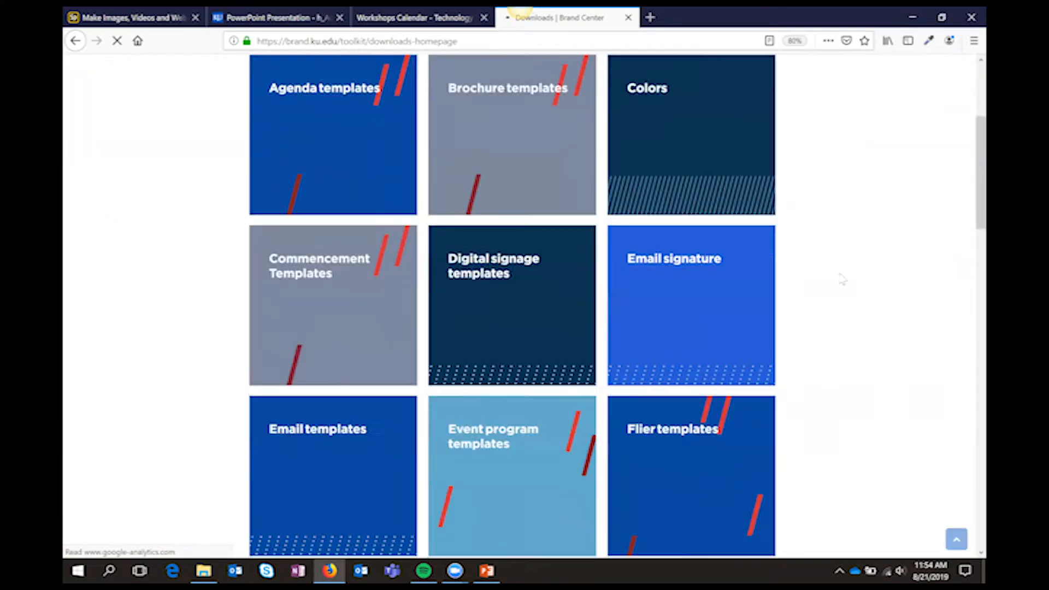
scroll(842, 279, "down", 3)
scroll(842, 279, "down", 6)
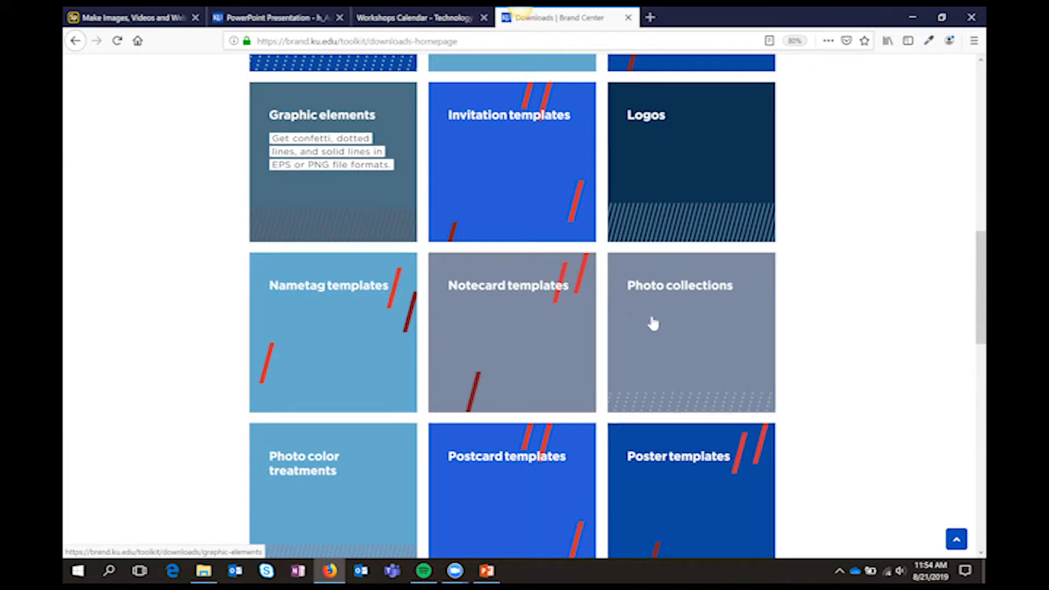
Open the academics and research images from the KU photo collections
left_click(716, 326)
scroll(695, 331, "down", 3)
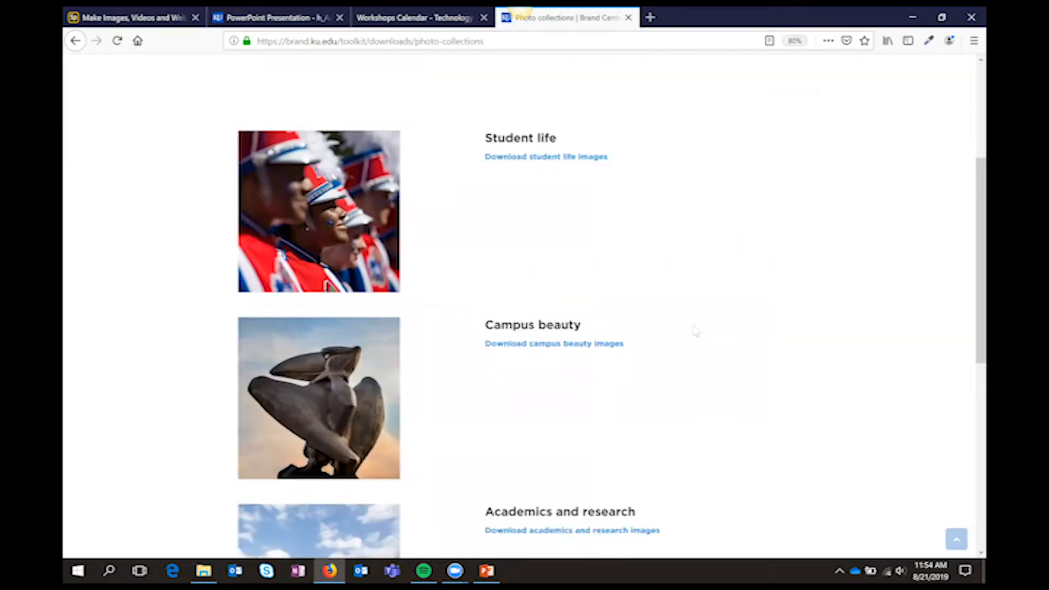
scroll(563, 295, "down", 3)
left_click(541, 323)
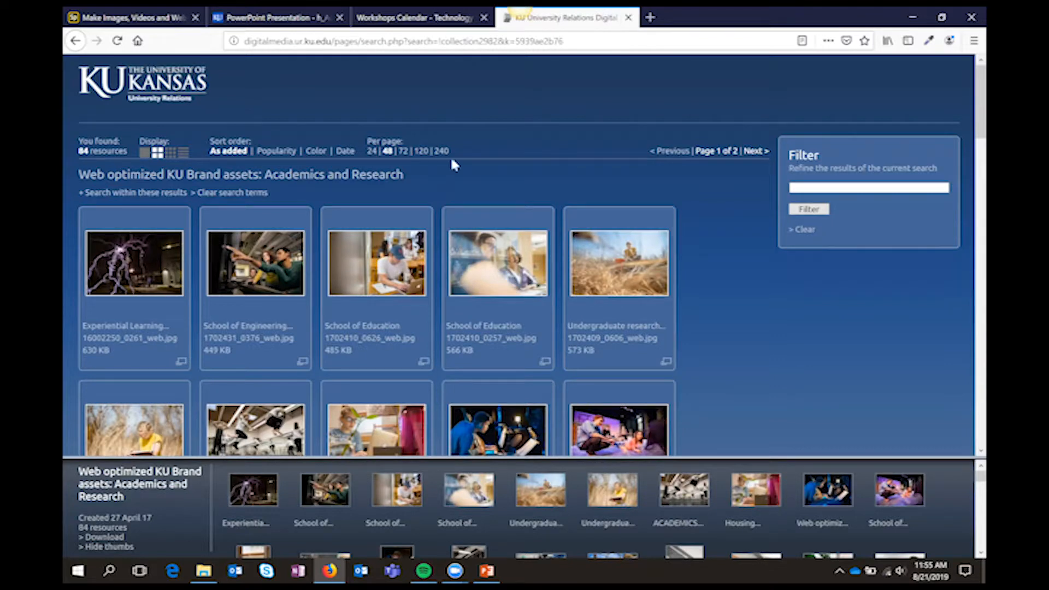
Switch back to Adobe Spark, dismiss the brand completion dialog, and view the projects before returning to brand management
left_click(108, 18)
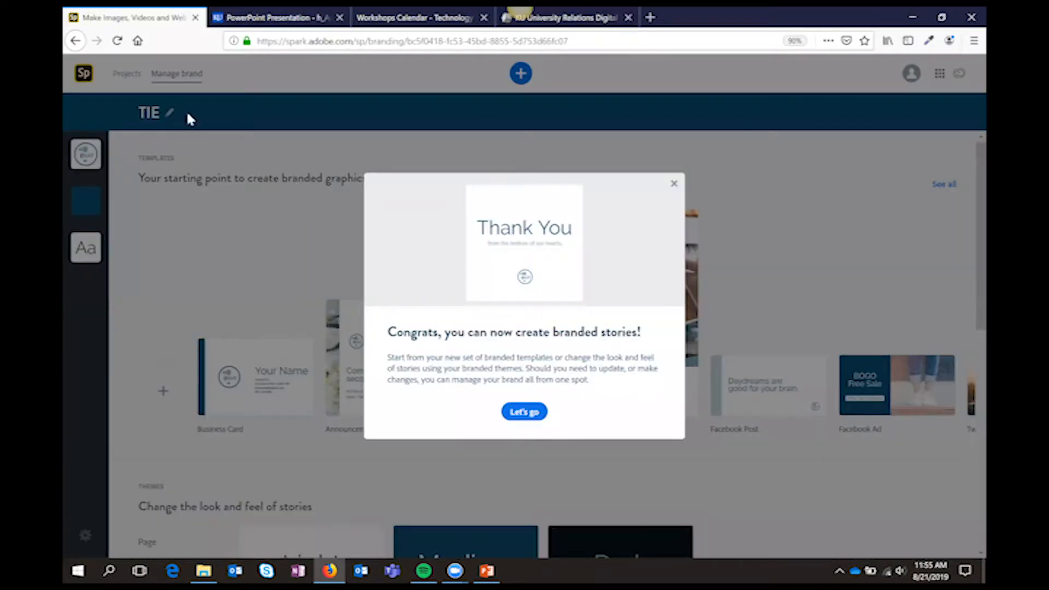
left_click(526, 413)
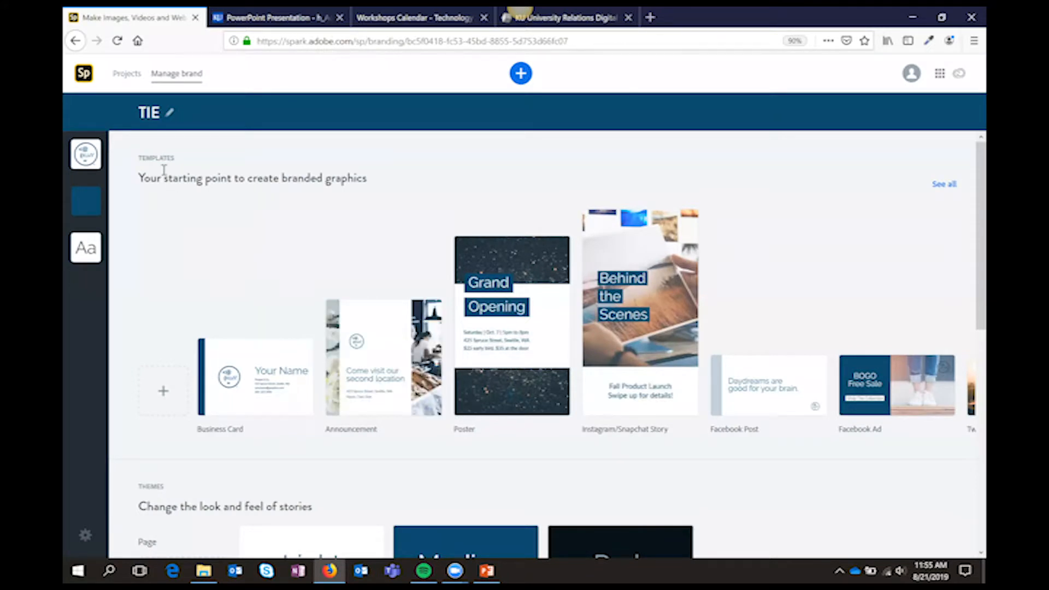
left_click(126, 76)
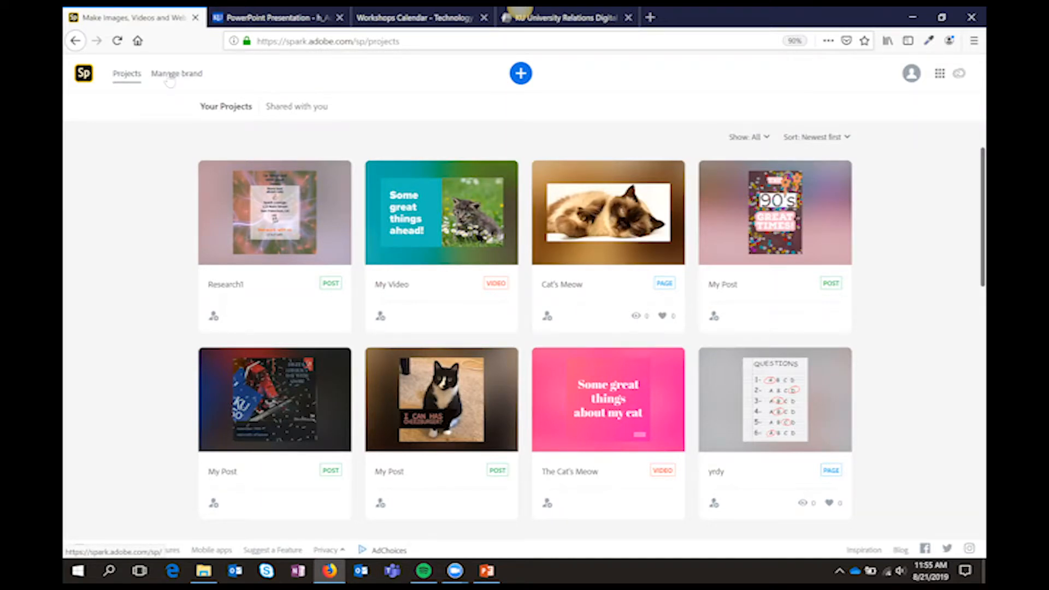
left_click(170, 80)
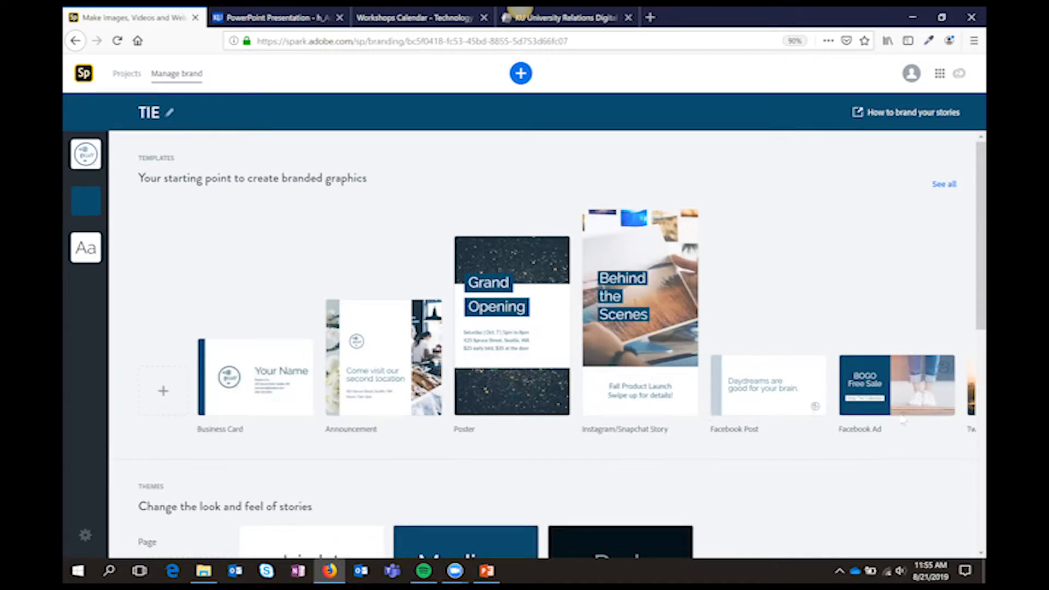
Create a post from the Special Hours Today announcement among all brand templates and add the brand's primary logo to it
left_click(944, 185)
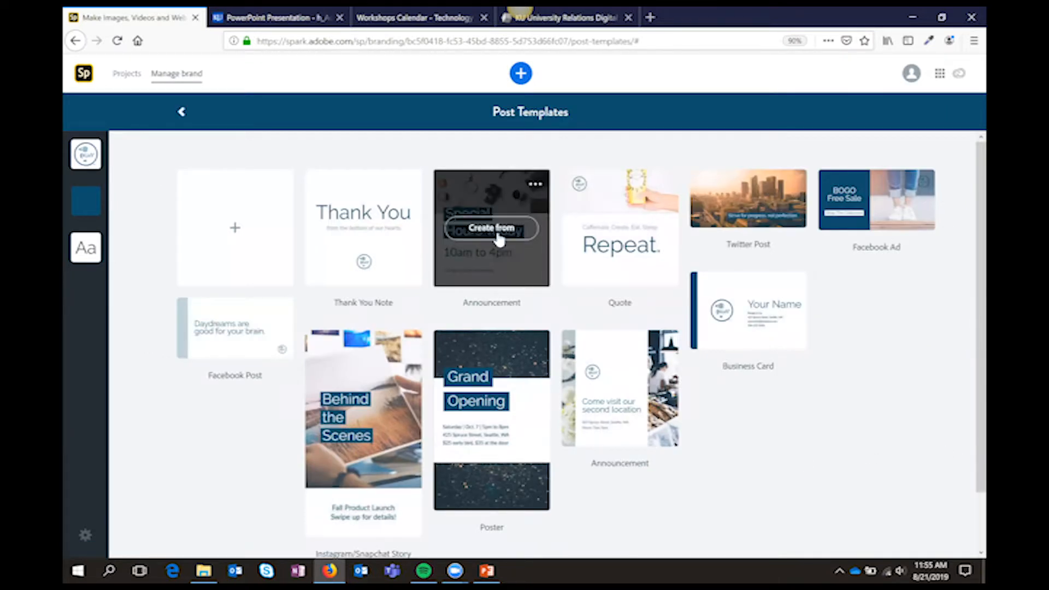
left_click(499, 239)
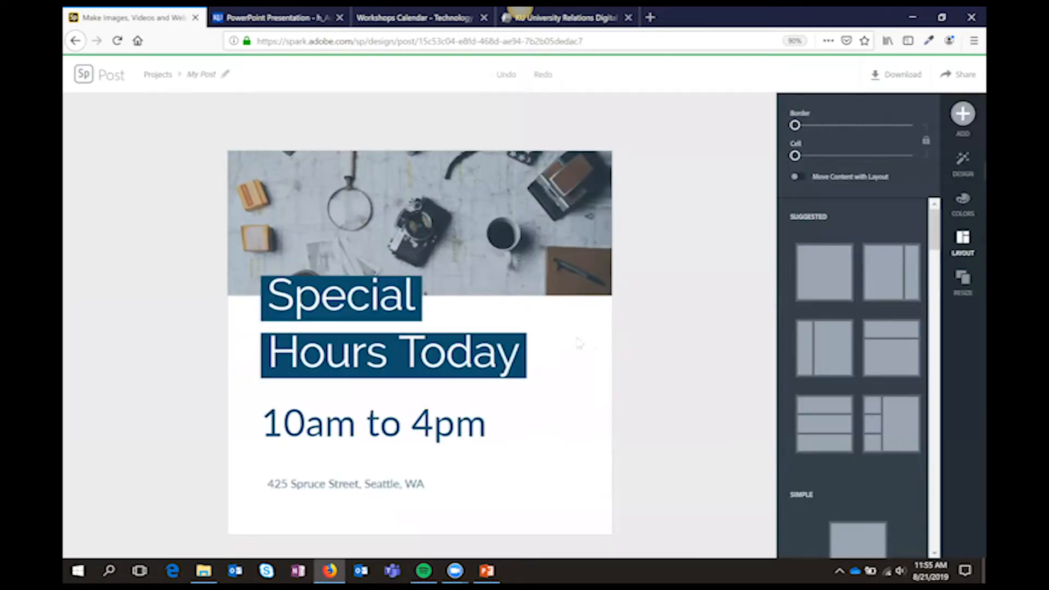
left_click(576, 406)
left_click(961, 121)
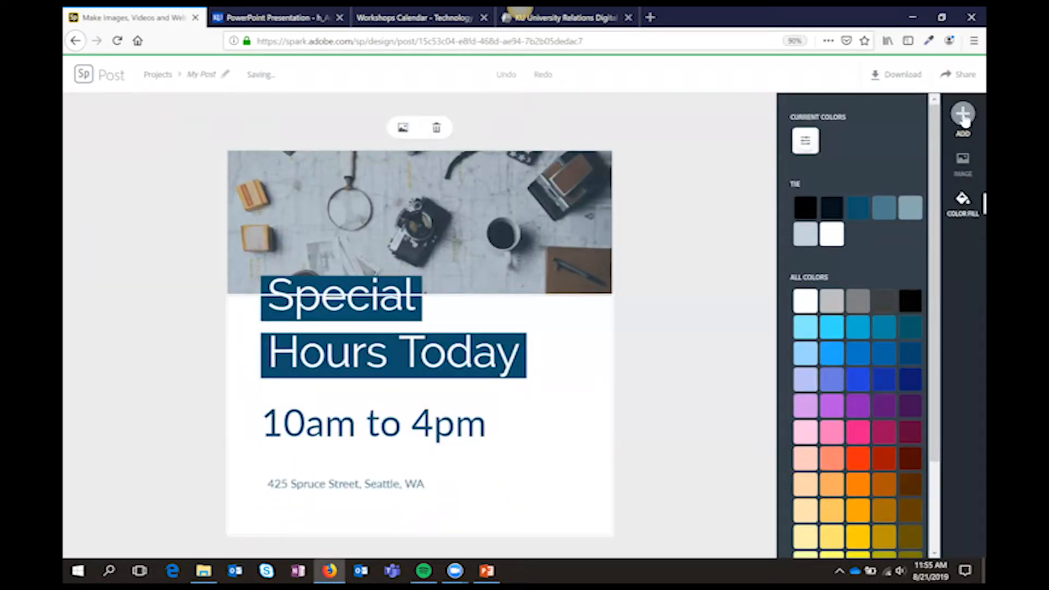
left_click(919, 123)
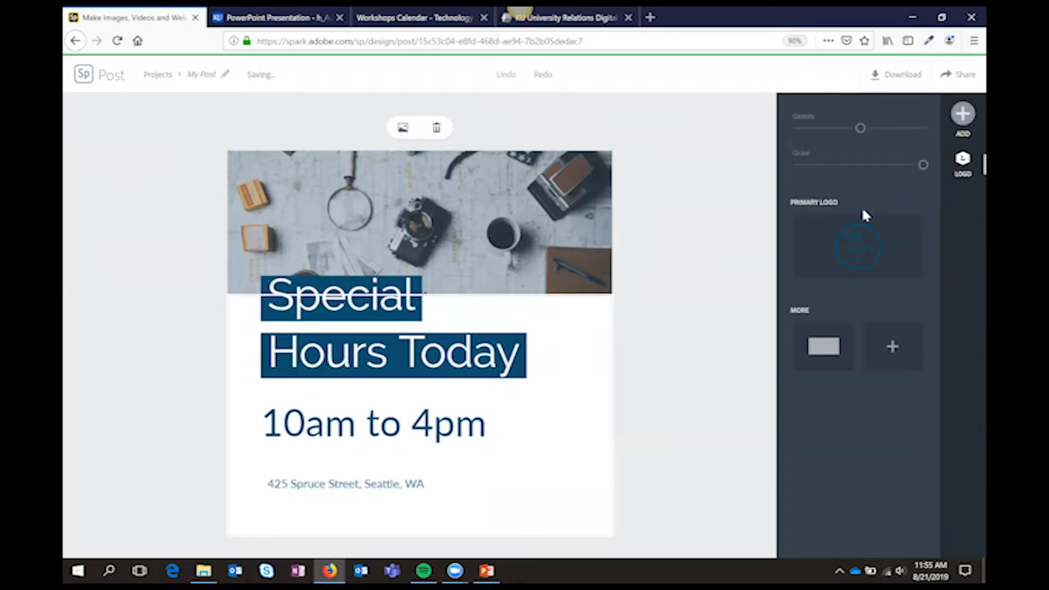
left_click(869, 261)
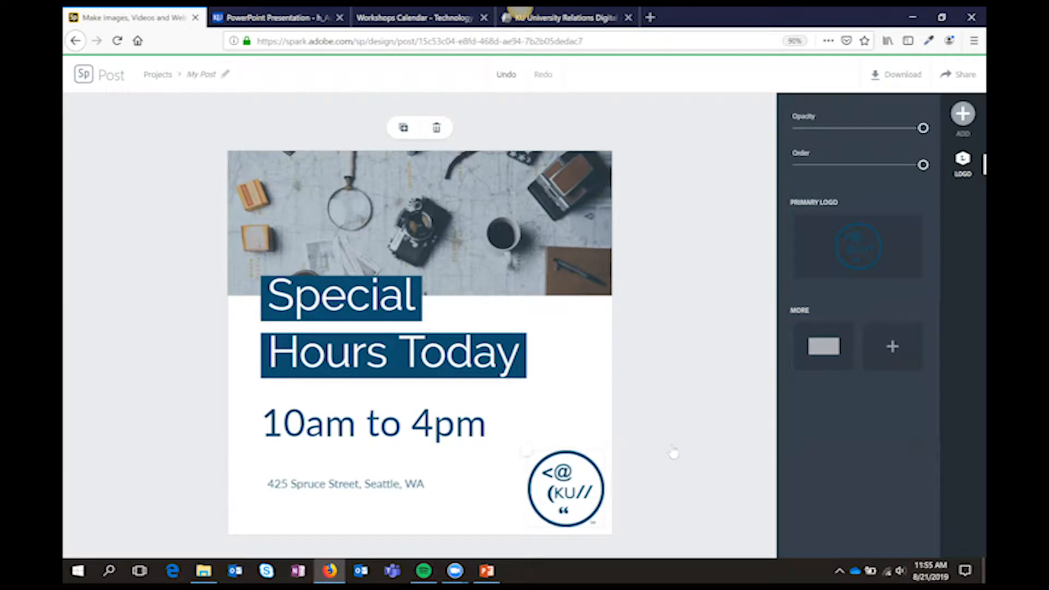
left_click(695, 454)
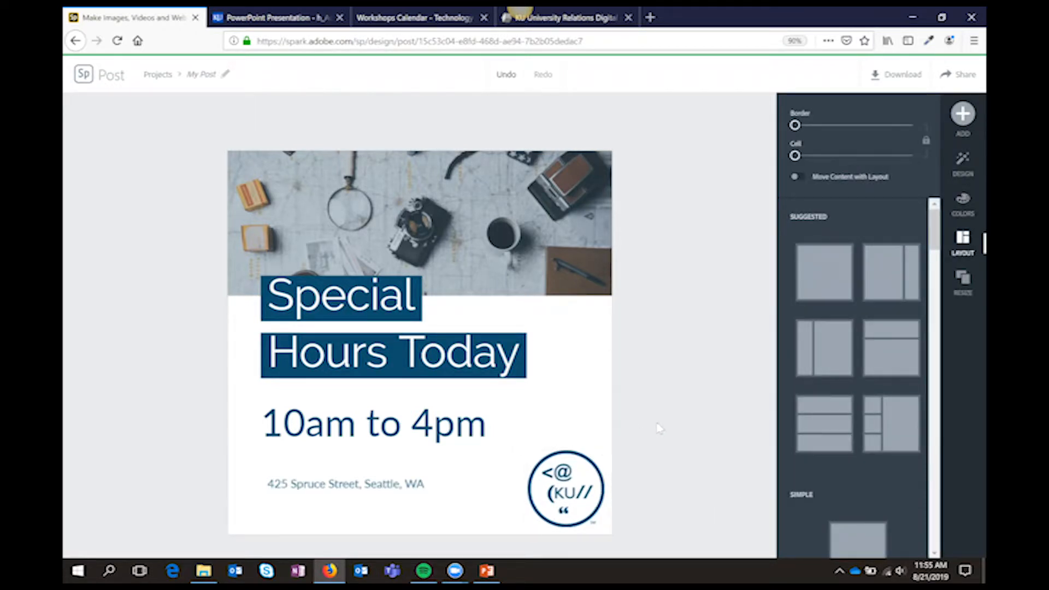
Leave the announcement post and reopen the brand management page
left_click(84, 74)
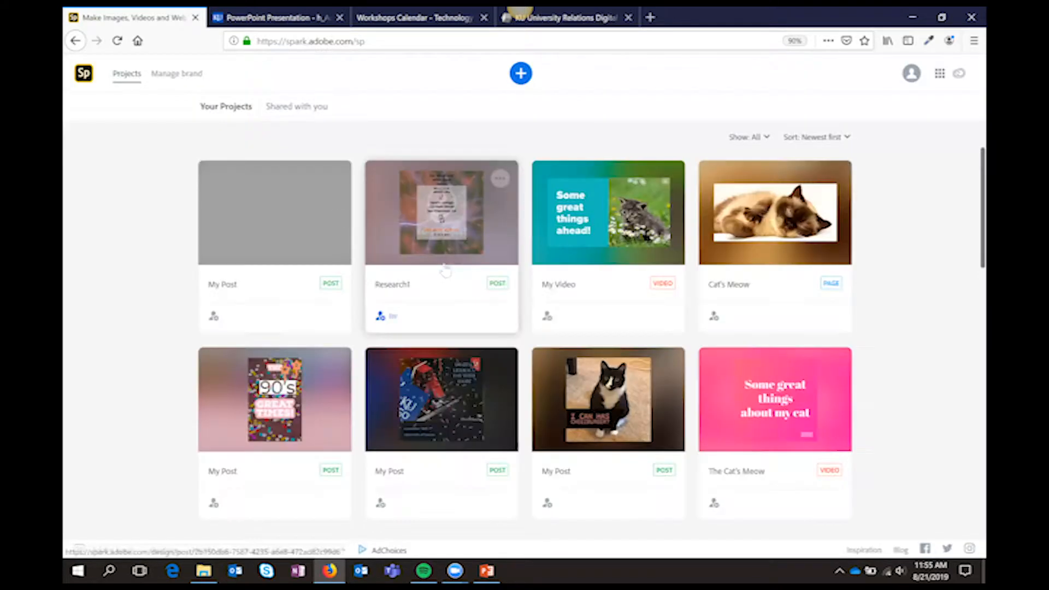
left_click(191, 75)
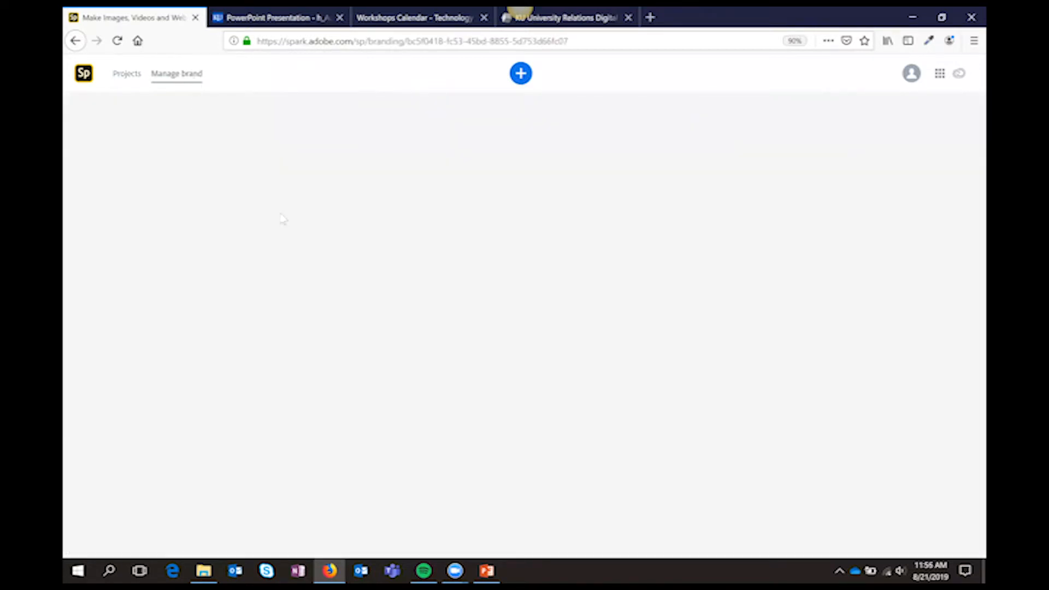
Review the TIE brand's logos and start adding an additional brand color
left_click(86, 163)
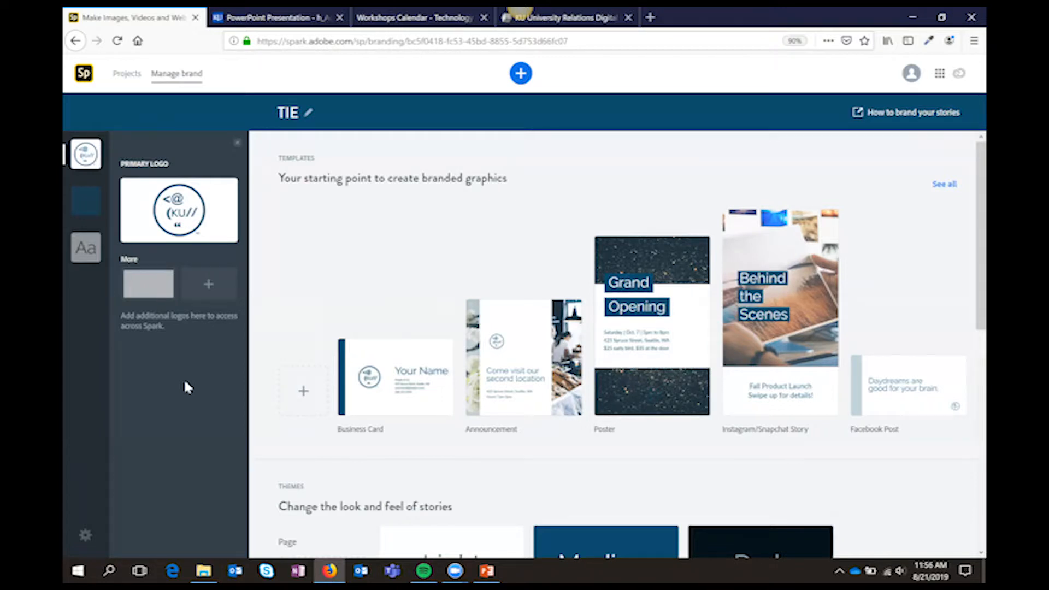
left_click(86, 205)
left_click(131, 280)
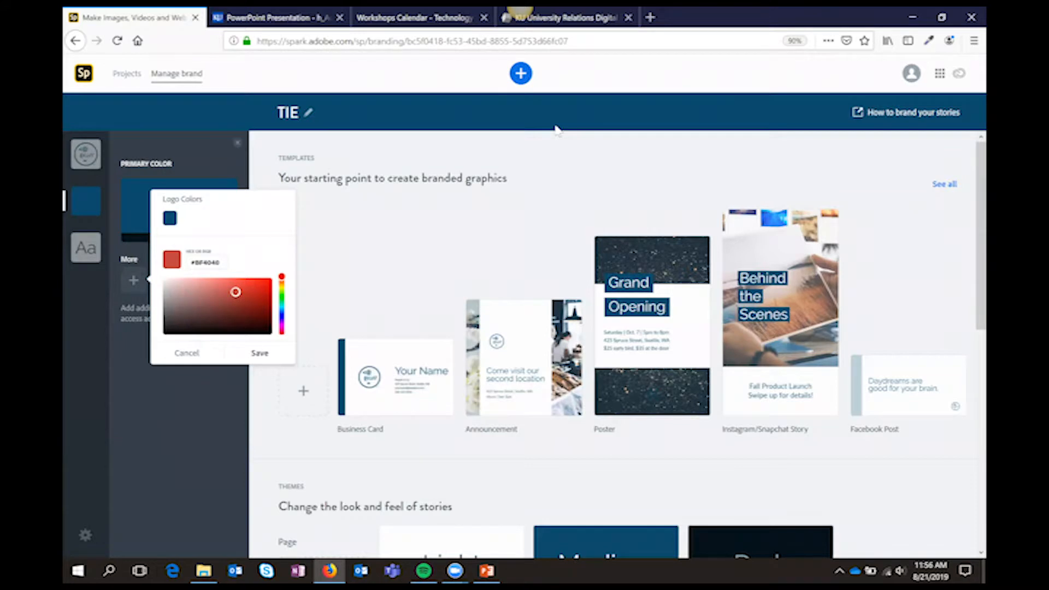
Load the KU Brand Center at brand.ku.edu in place of the University Relations photo collection
left_click(552, 16)
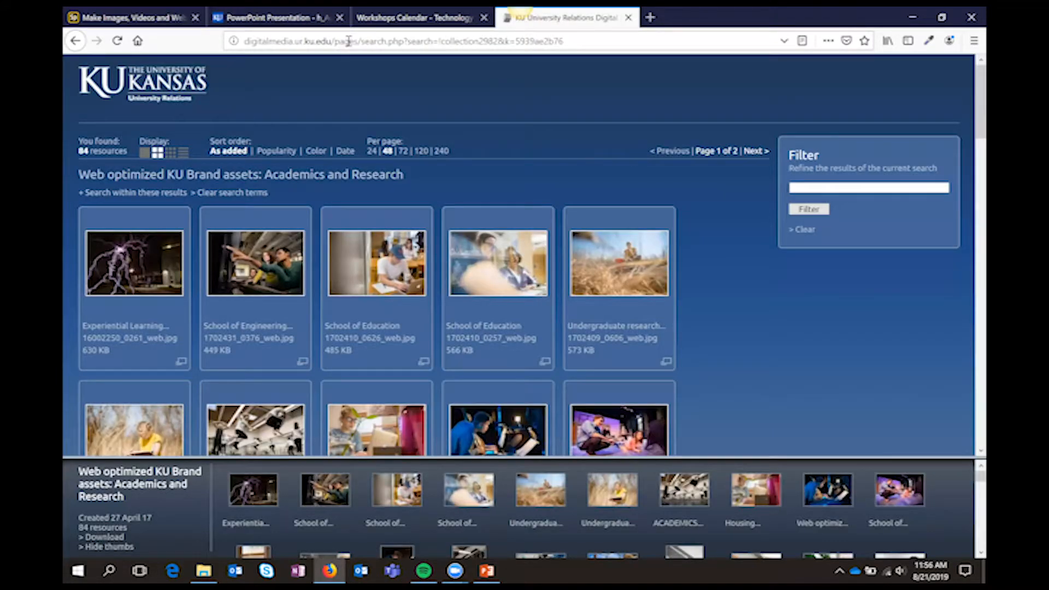
left_click(349, 41)
type("bran")
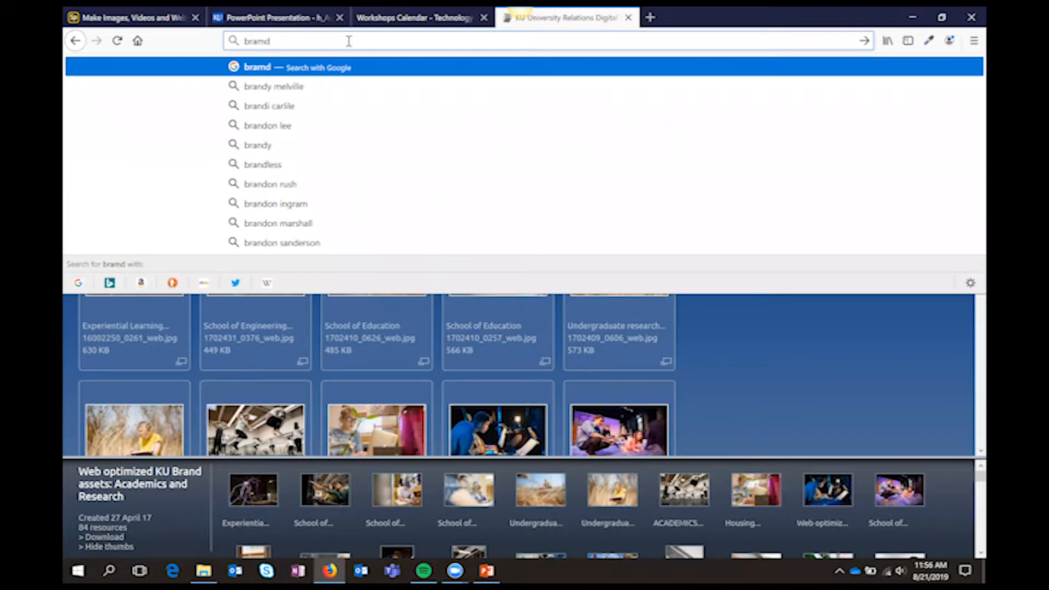
type("d.")
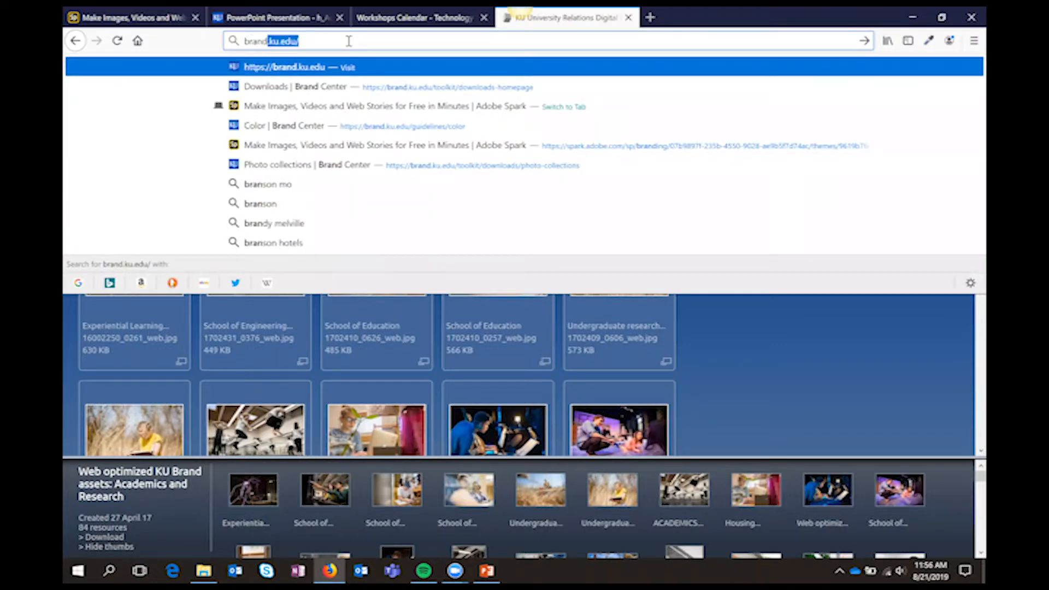
type("ku.")
key("Return")
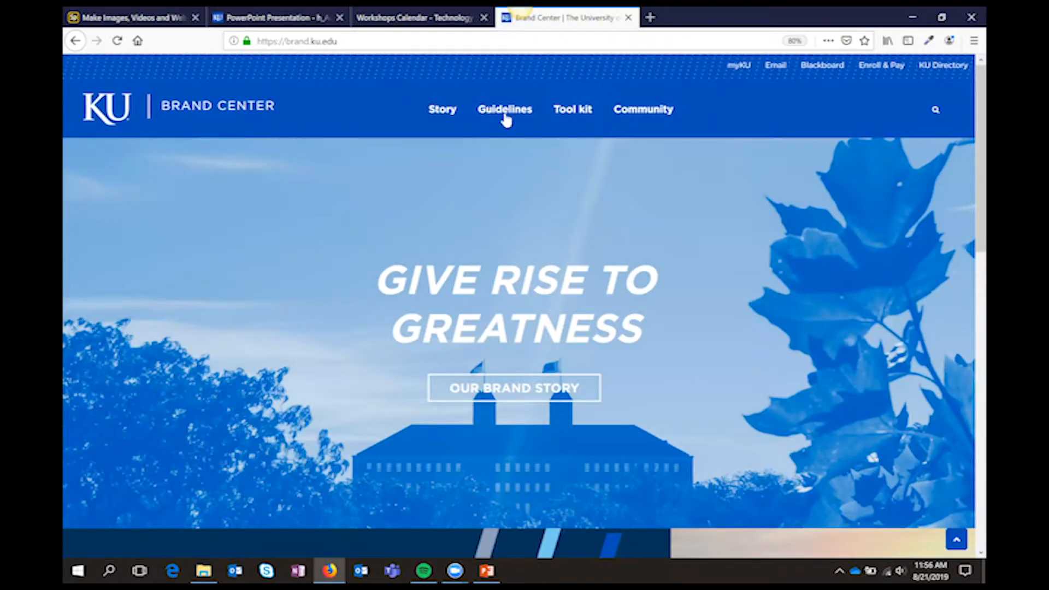
Try to open the Color palettes page of the brand guidelines, and reload the Brand Center site
mouse_move(508, 126)
left_click(511, 155)
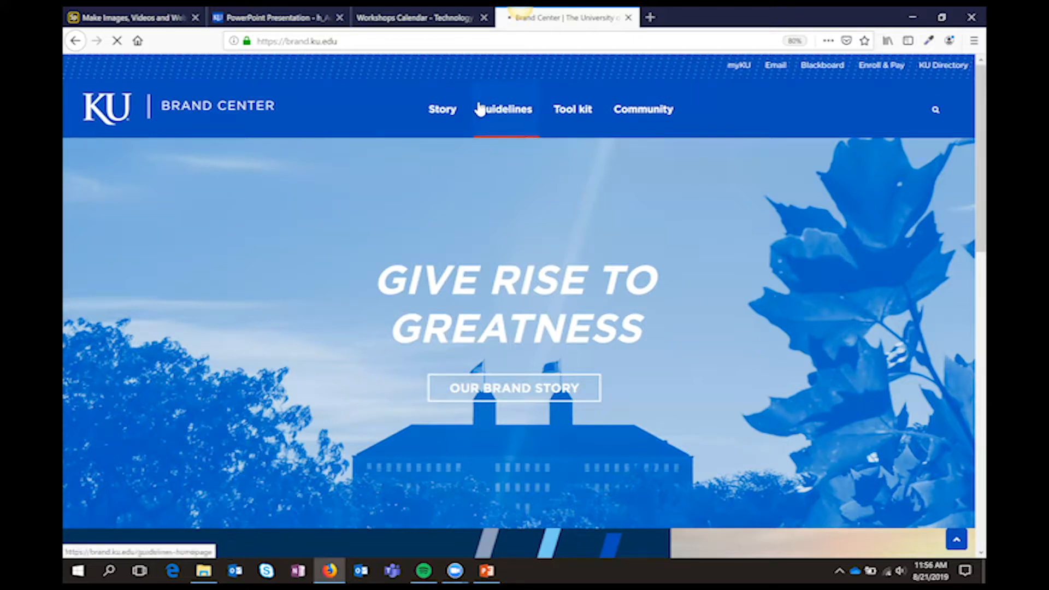
mouse_move(481, 112)
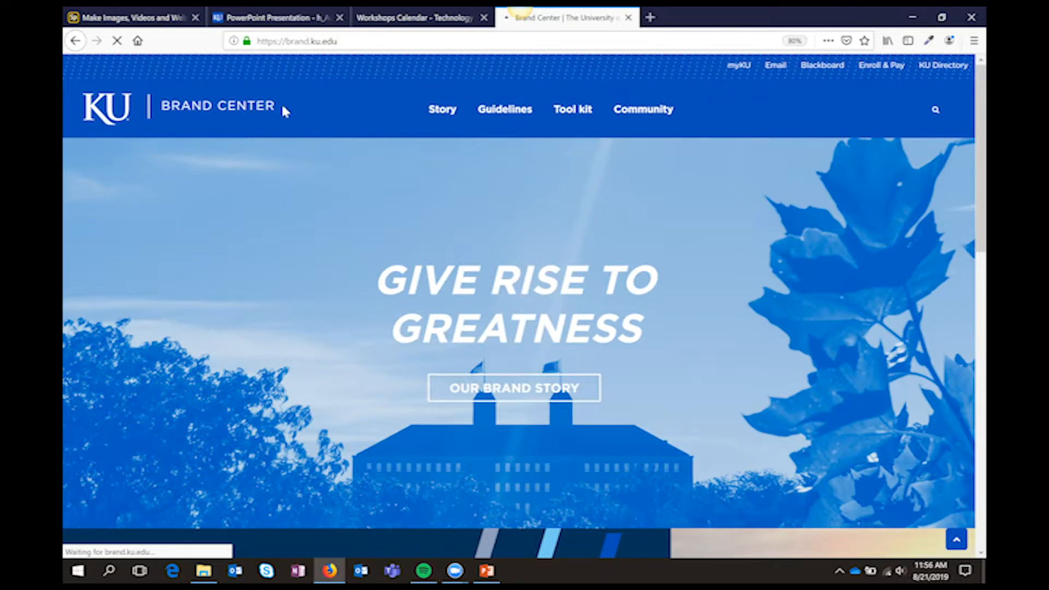
left_click(400, 43)
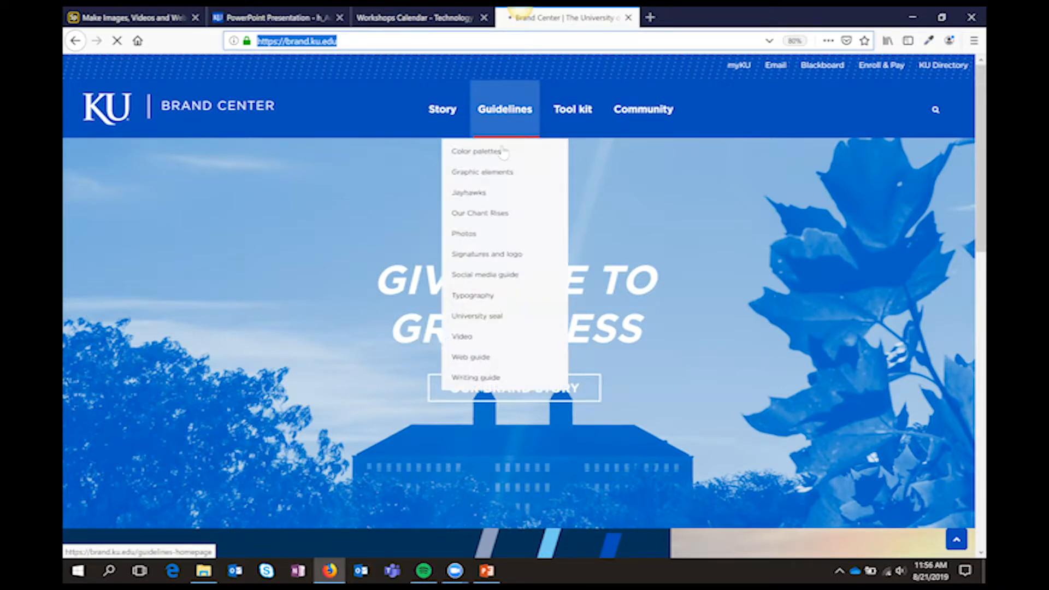
left_click(473, 157)
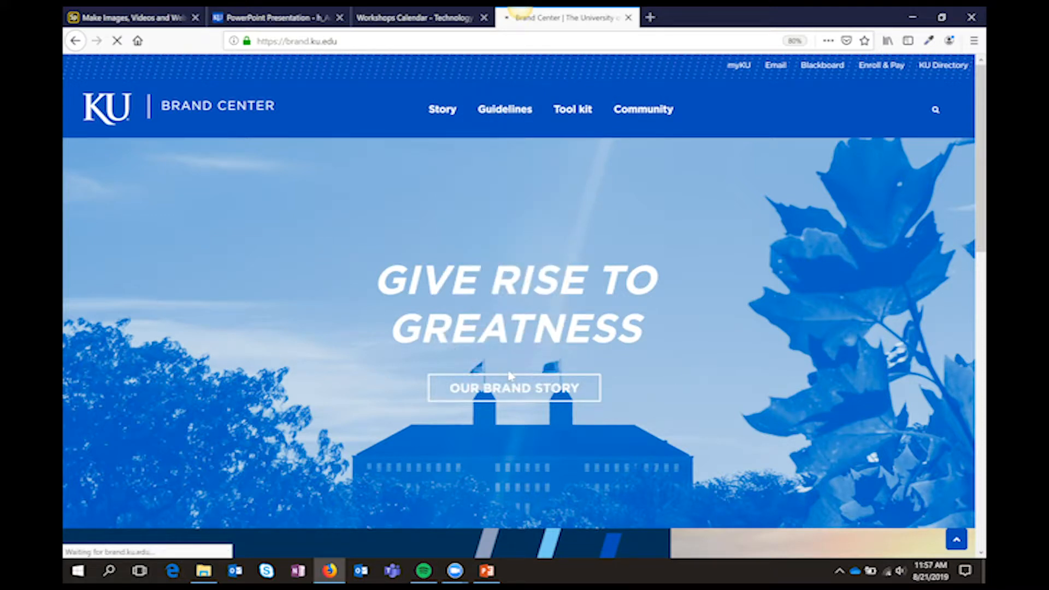
left_click(352, 43)
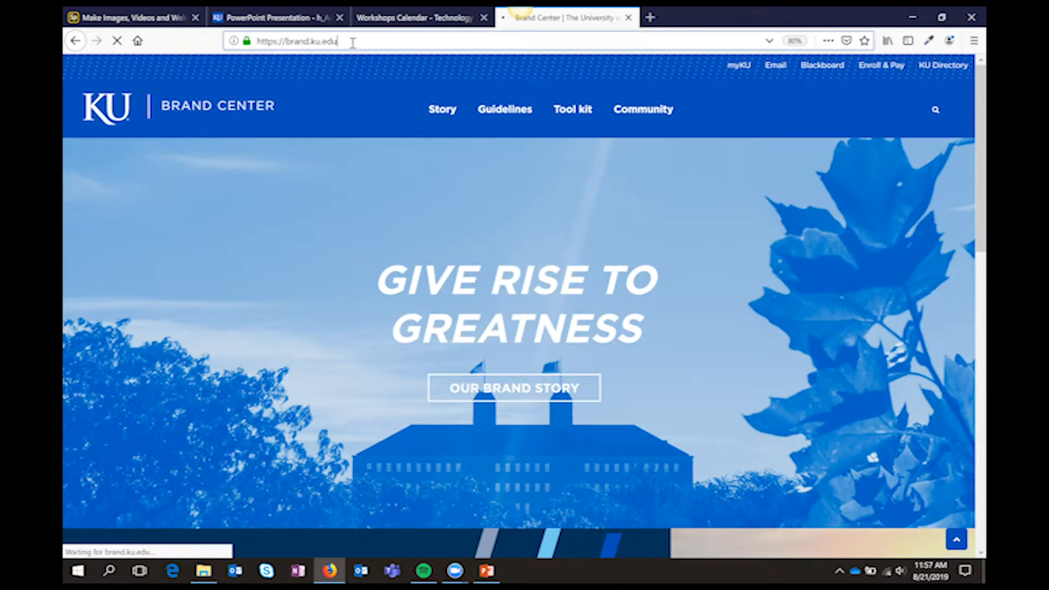
key("Return")
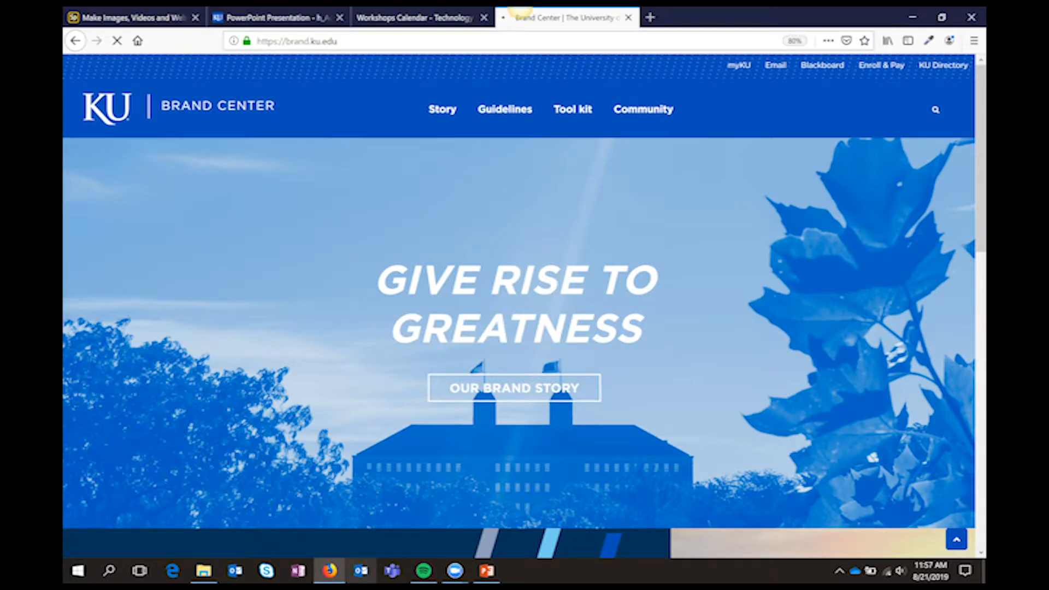
Return to Adobe Spark and save 0051BA as an additional color of the TIE brand
left_click(114, 18)
left_click_drag(224, 263, 172, 258)
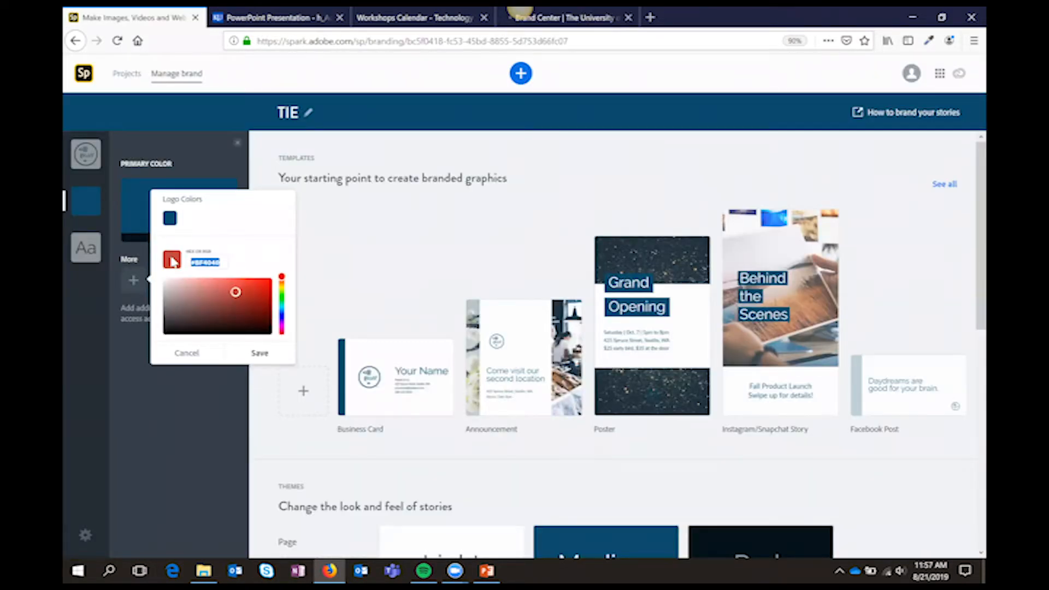
type("0051BA")
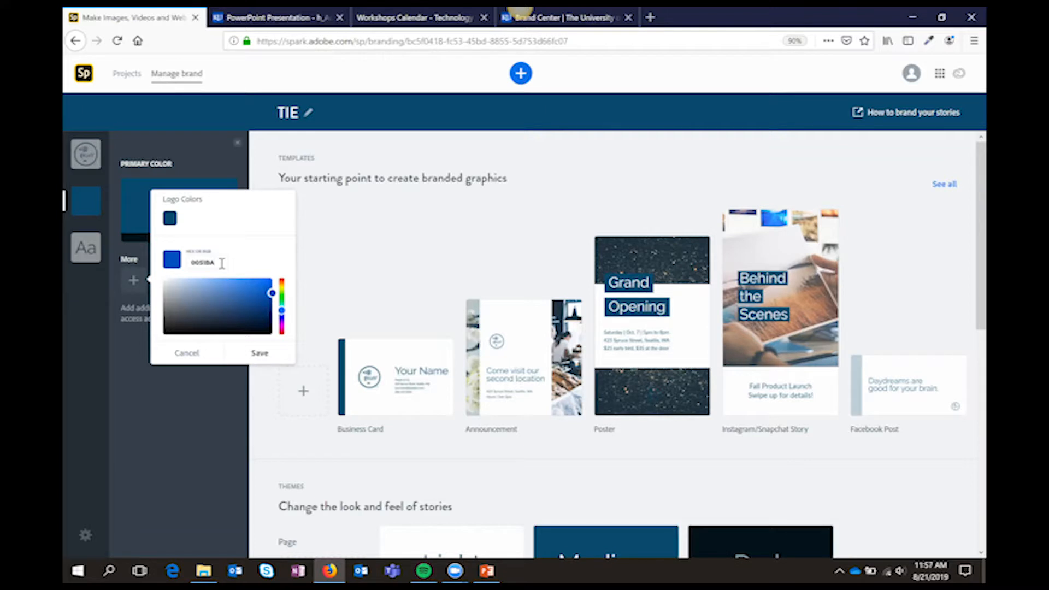
left_click(258, 353)
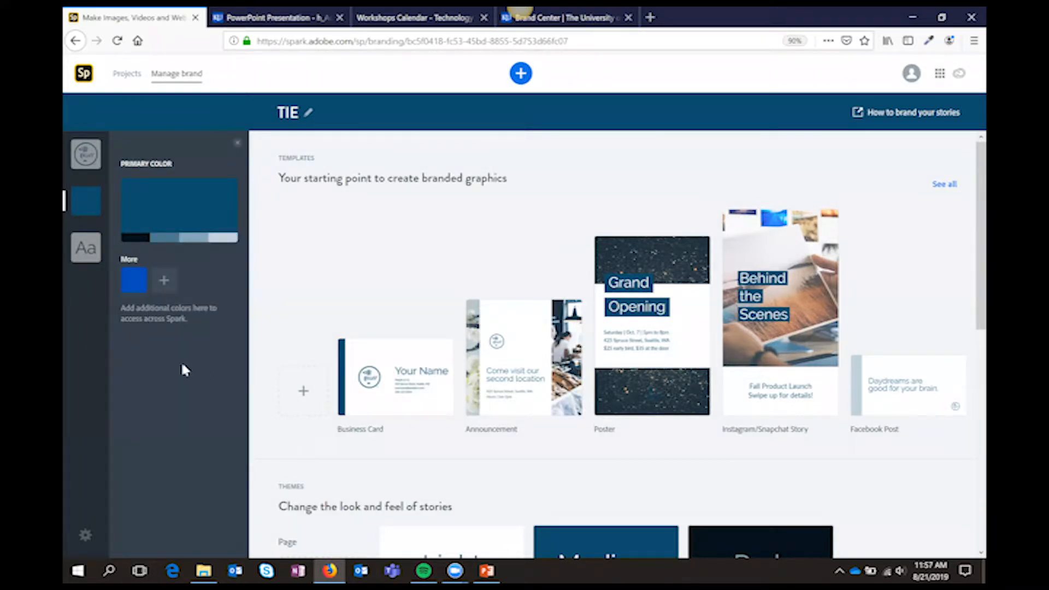
Add E8000D as another additional color of the TIE brand
left_click(164, 281)
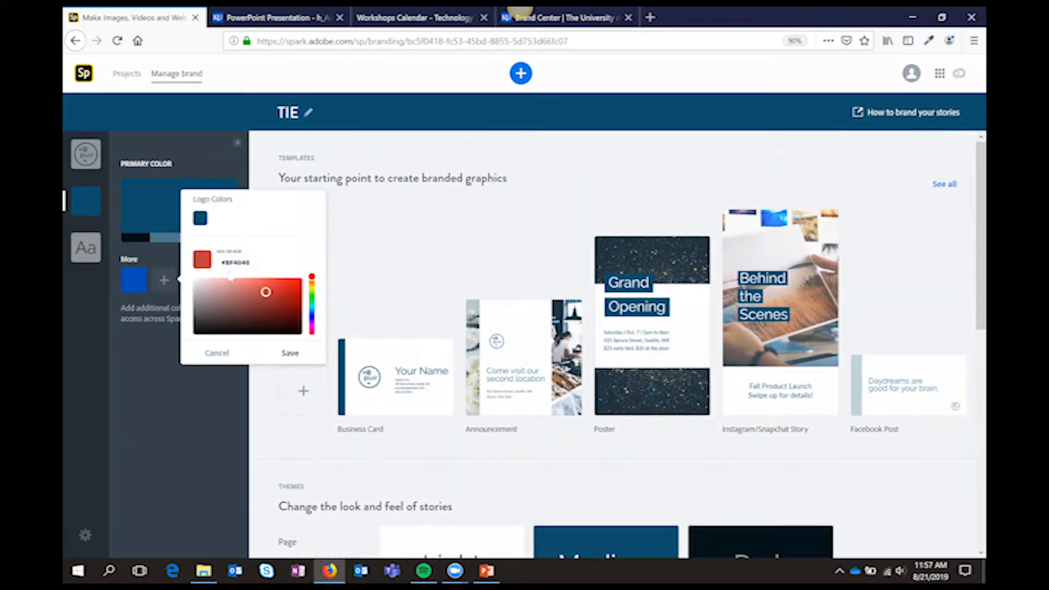
left_click(219, 256)
type("#800")
type("0D")
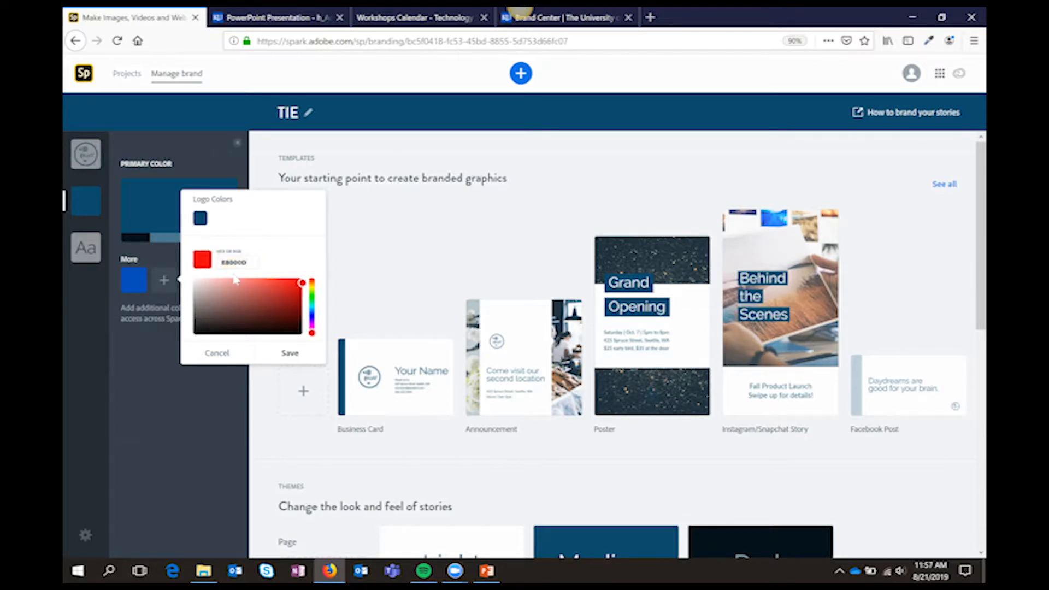
left_click(282, 354)
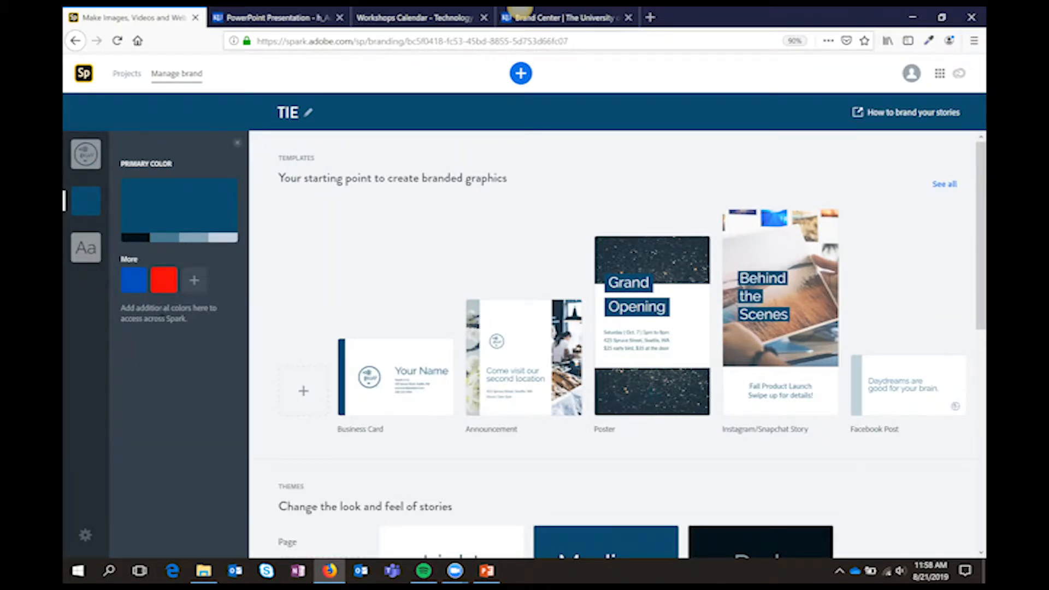
Make the additional red color the brand's primary color and confirm the replacement
left_click(165, 280)
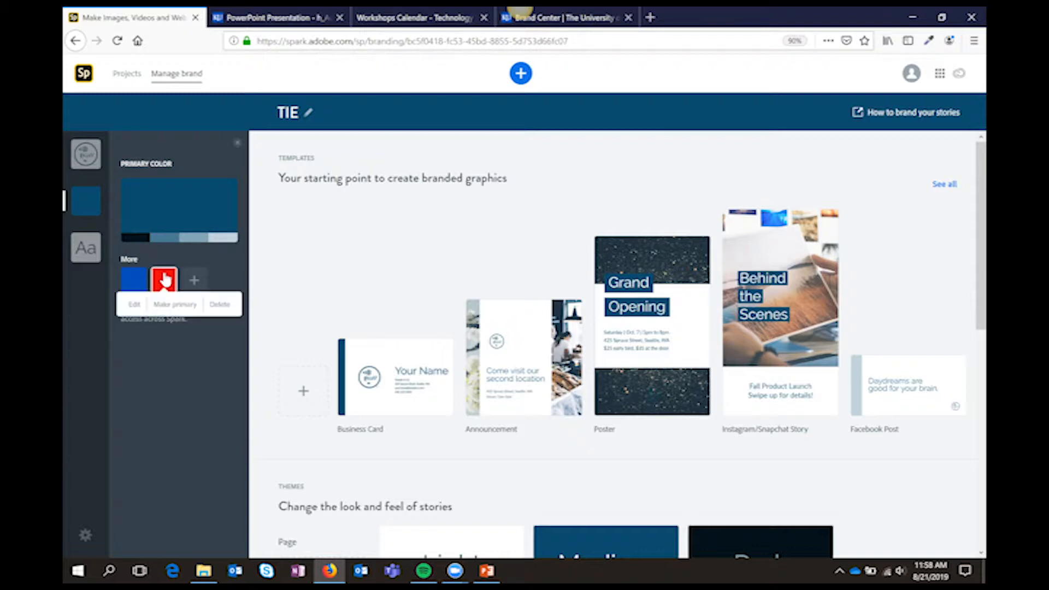
left_click(181, 307)
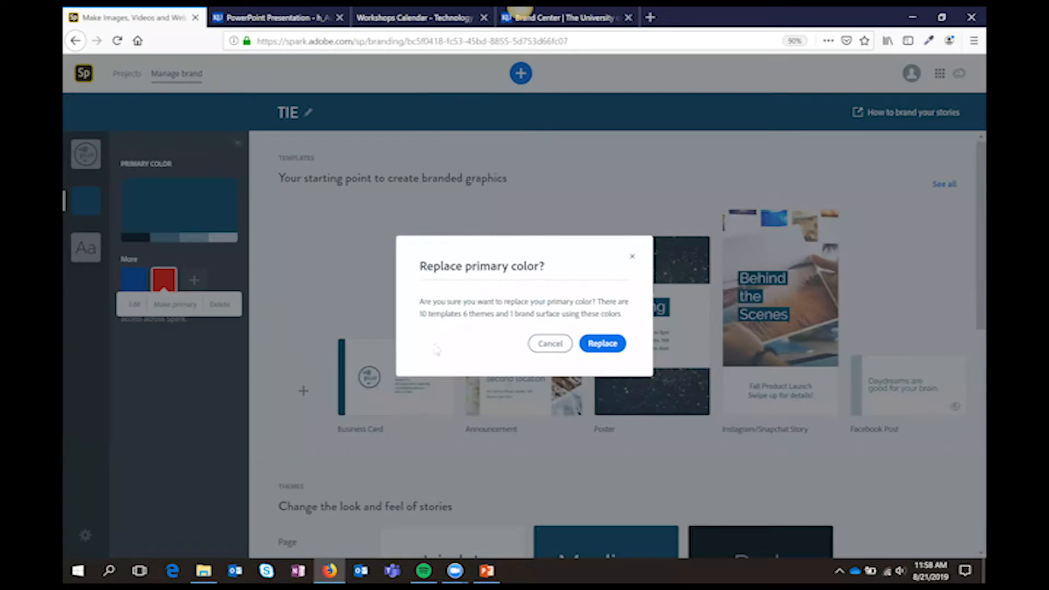
left_click(596, 348)
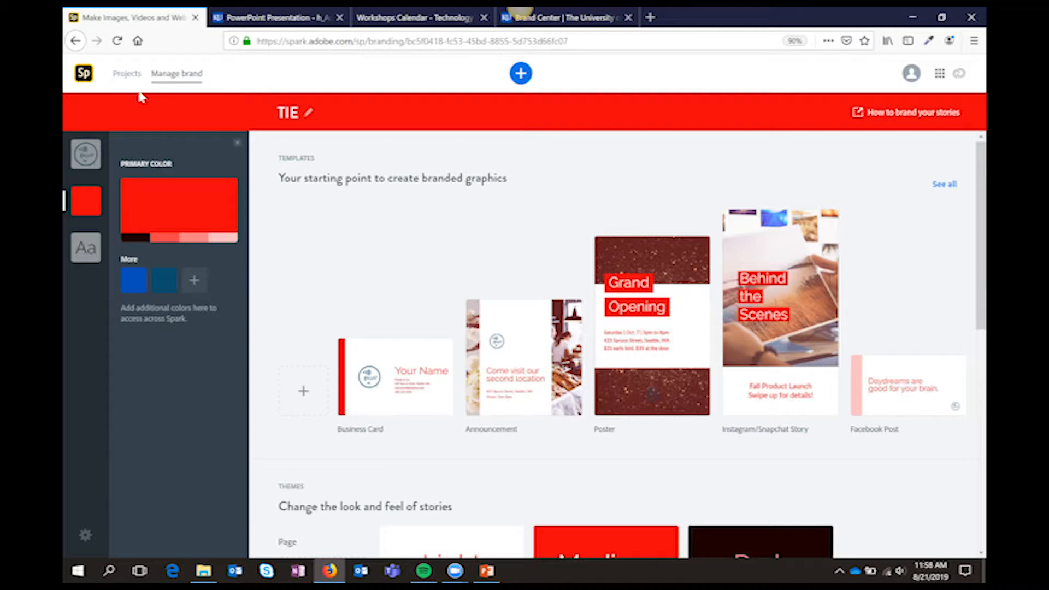
Open the Special Hours Today post from the projects and apply a custom size of 1080 by 1080 px
left_click(129, 77)
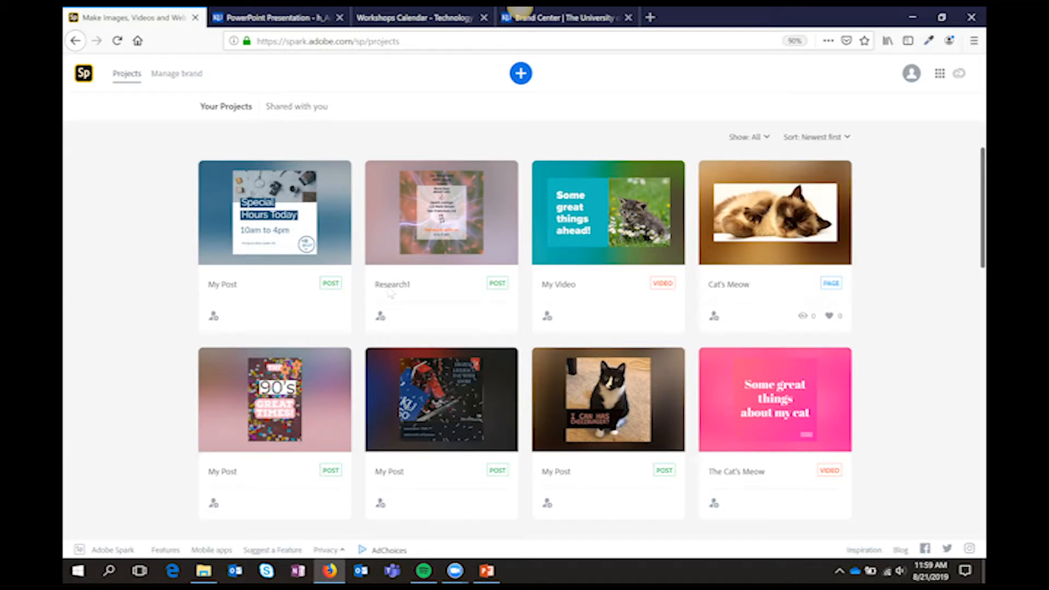
left_click(284, 219)
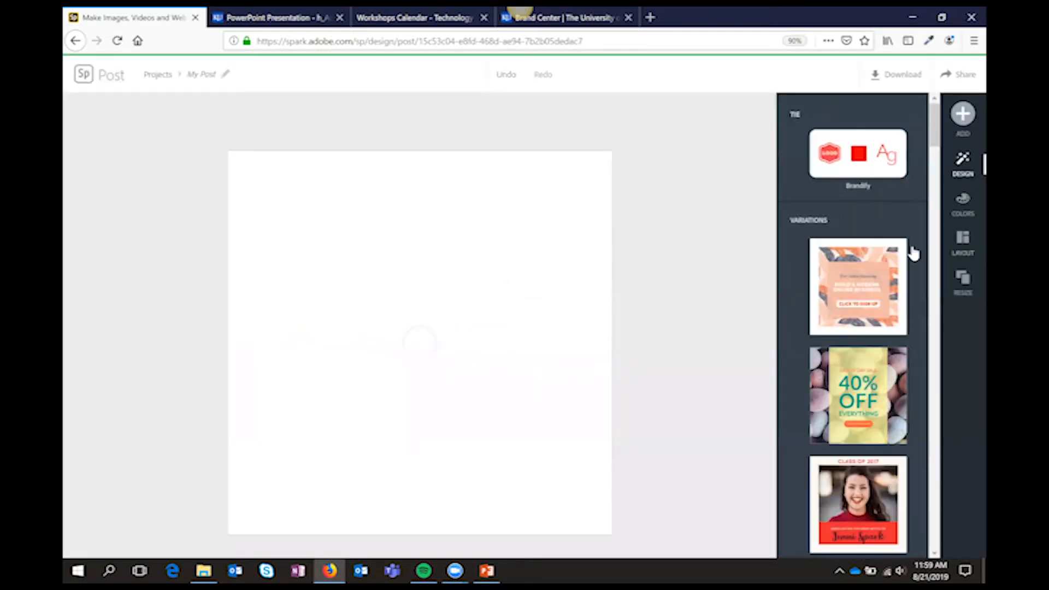
left_click(962, 280)
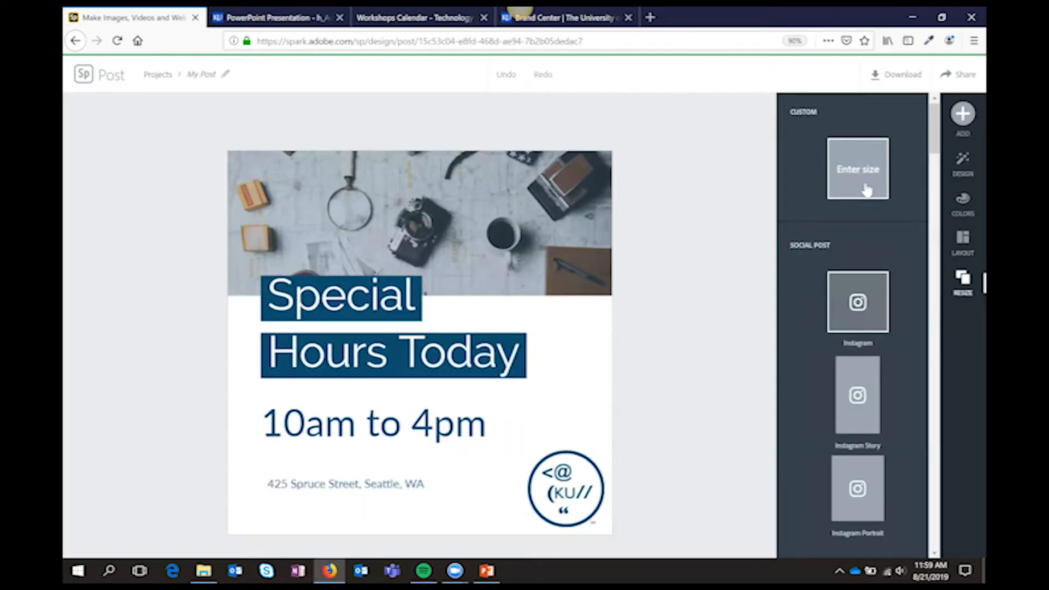
left_click(869, 191)
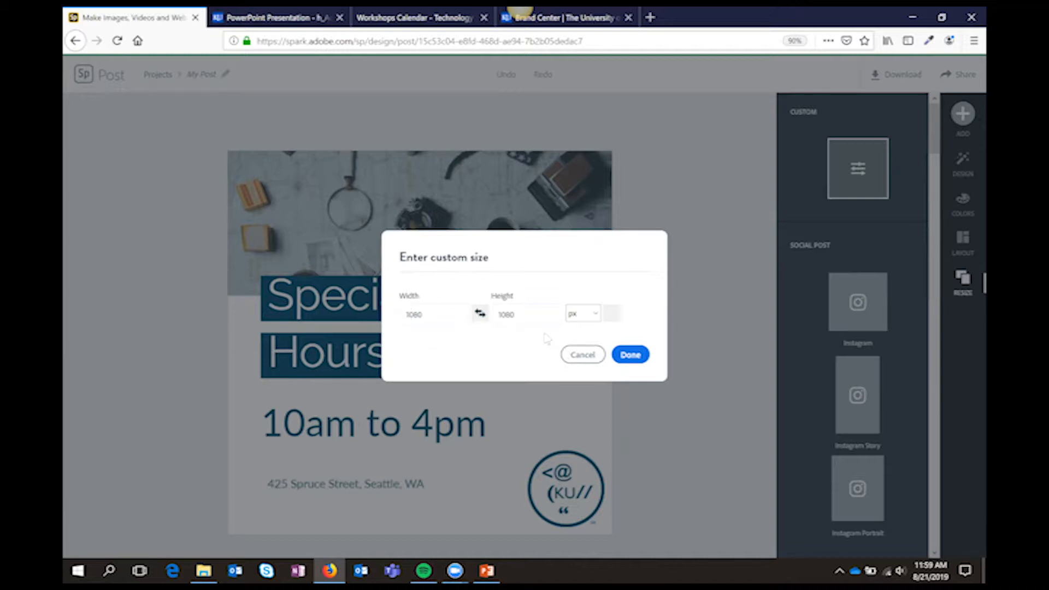
left_click(630, 356)
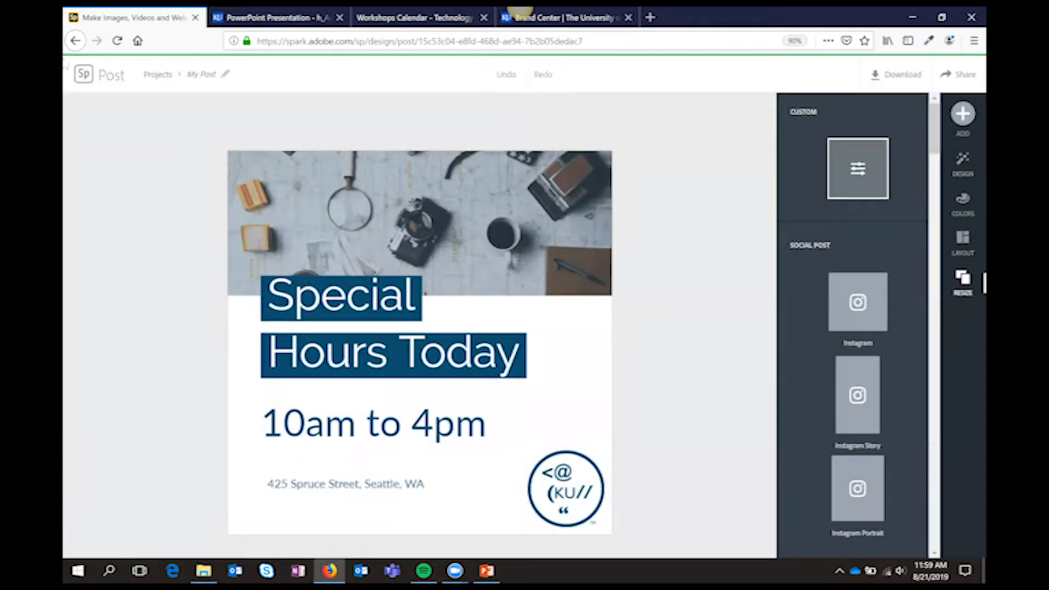
Leave the post and start a new web page project from scratch
left_click(86, 75)
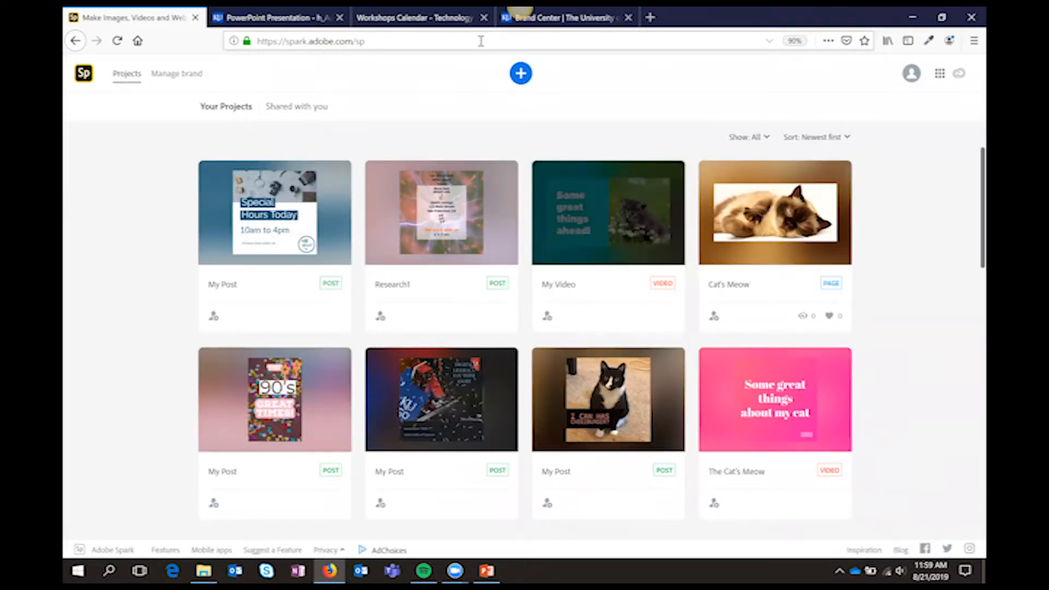
left_click(521, 75)
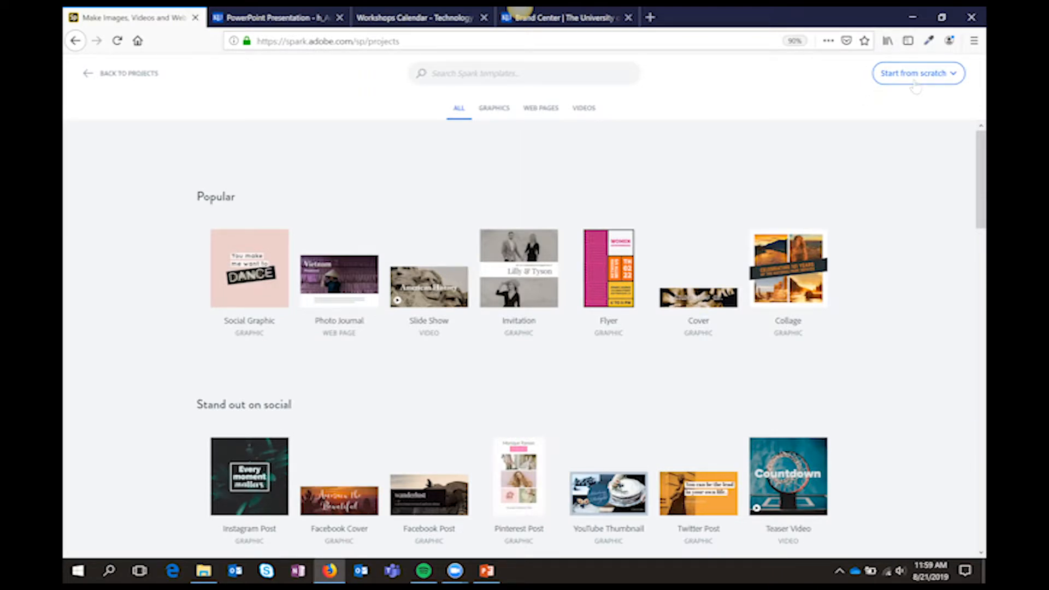
left_click(916, 82)
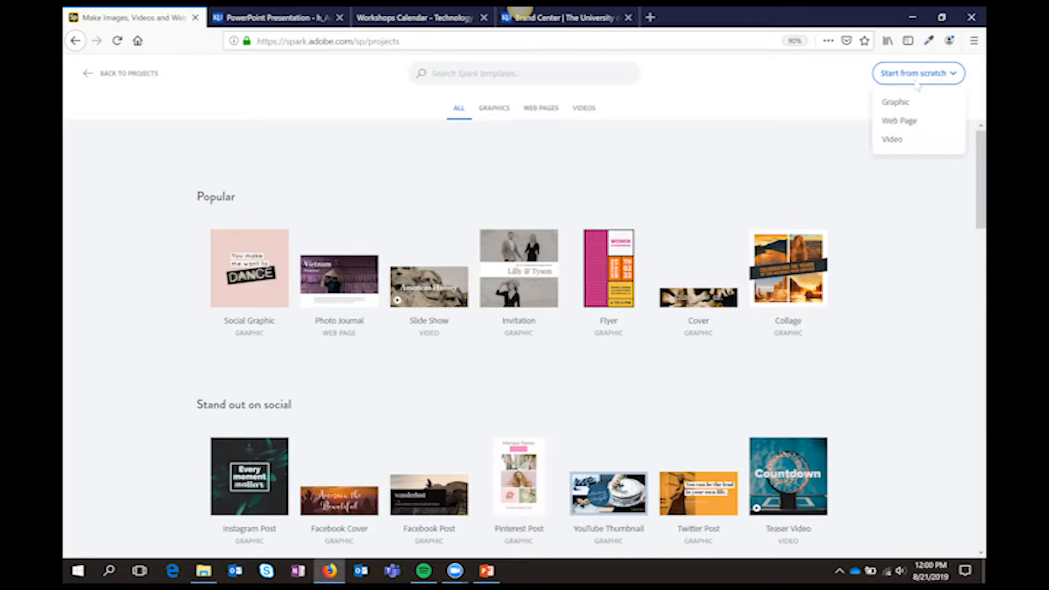
left_click(912, 121)
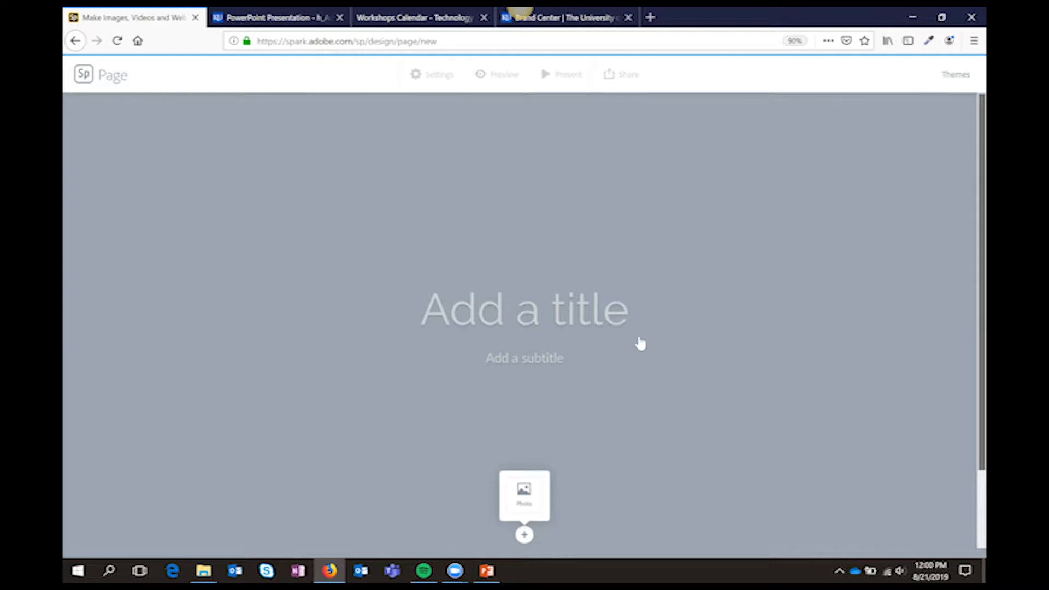
Title the new page "The Cat's Meow"
left_click(572, 317)
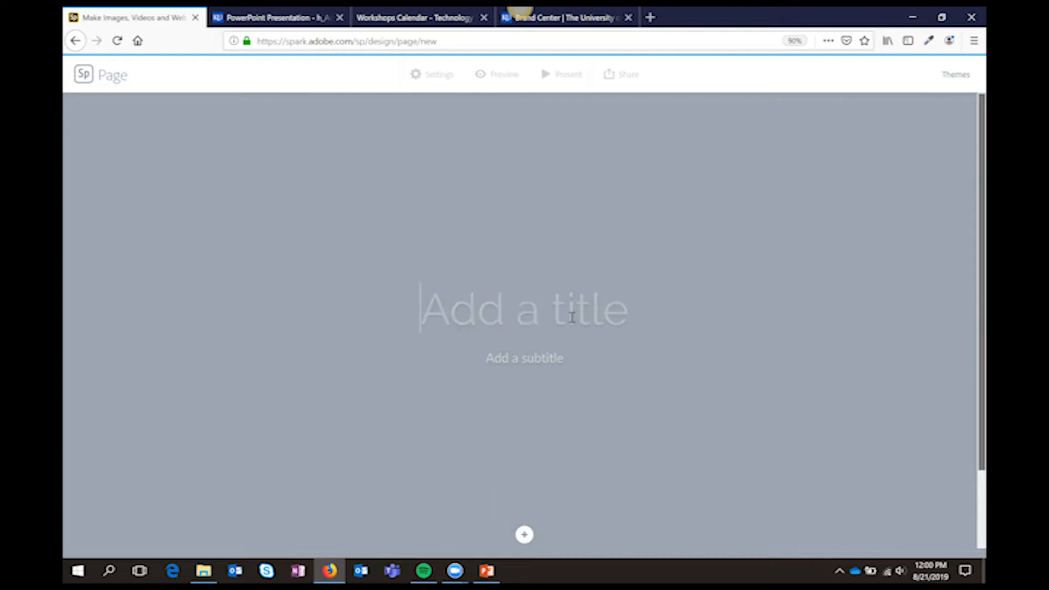
type("The Cat's Meow")
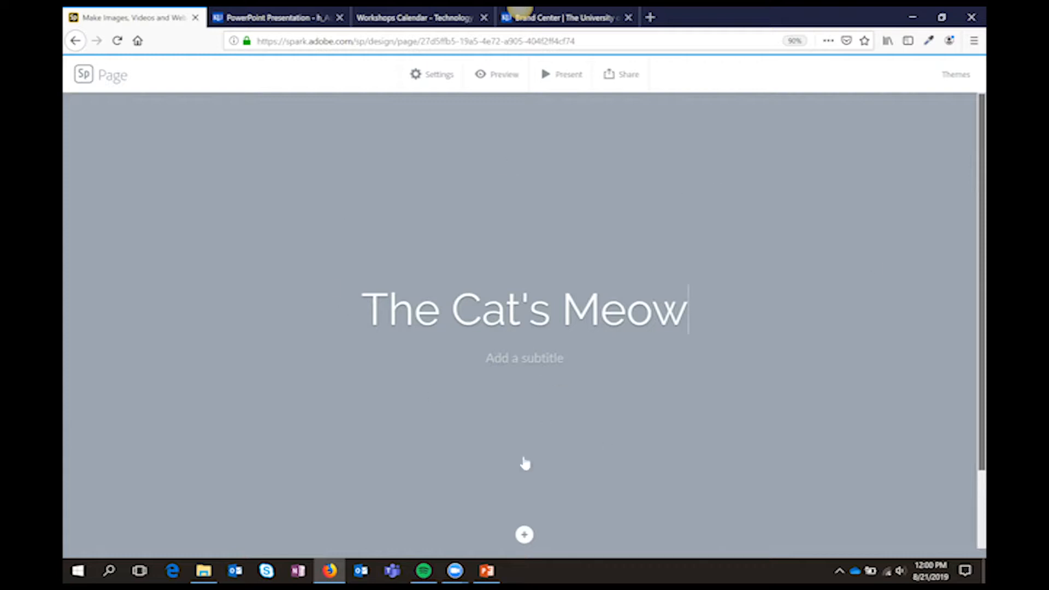
Search the free photos for "cats" and add the orange tabby lying on a wooden floor as the cover photo
left_click(525, 534)
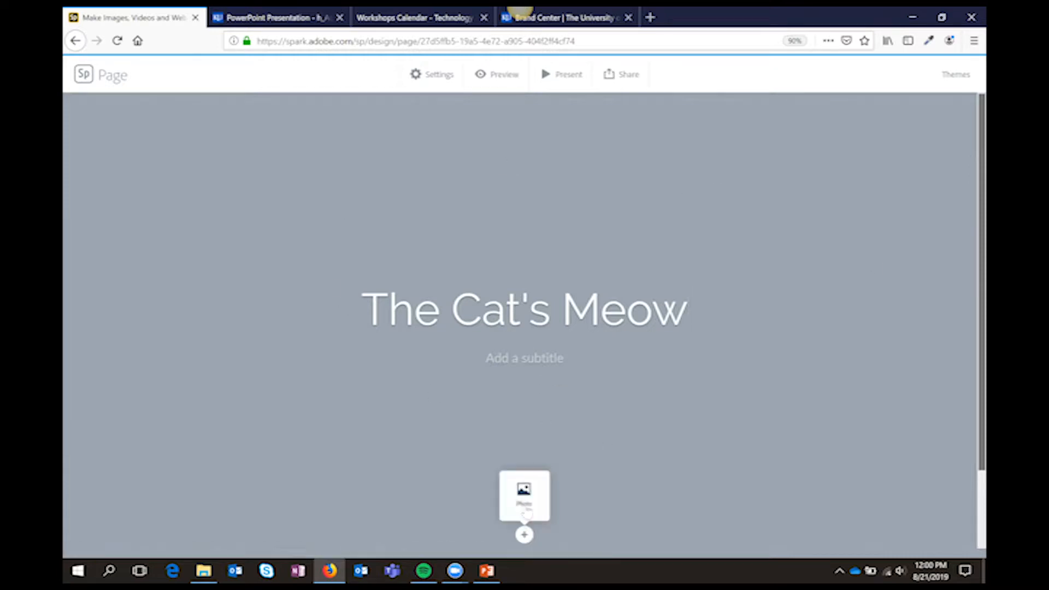
left_click(524, 492)
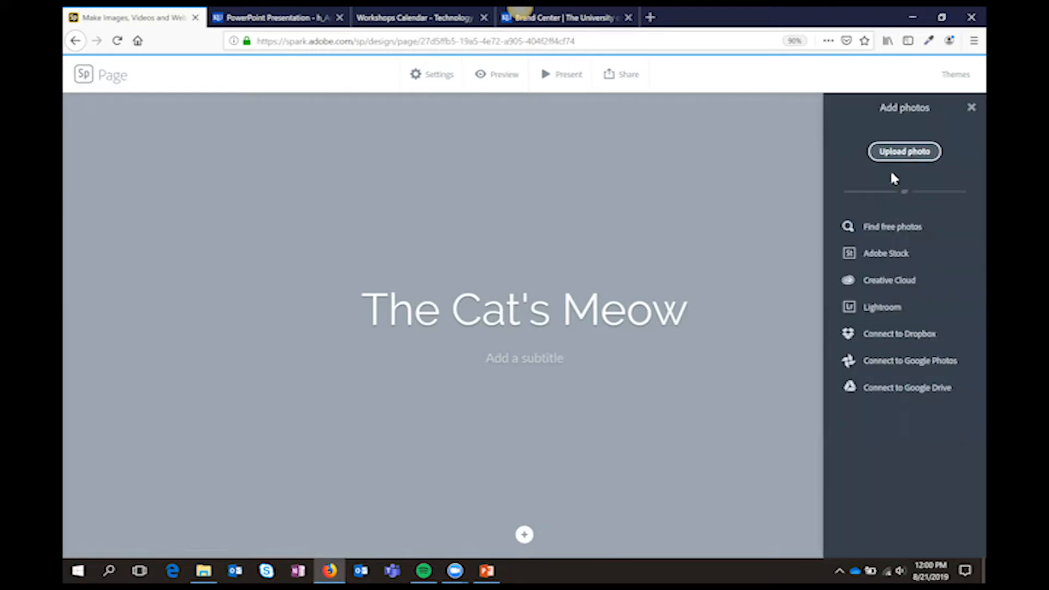
left_click(893, 230)
type("cats")
key("Return")
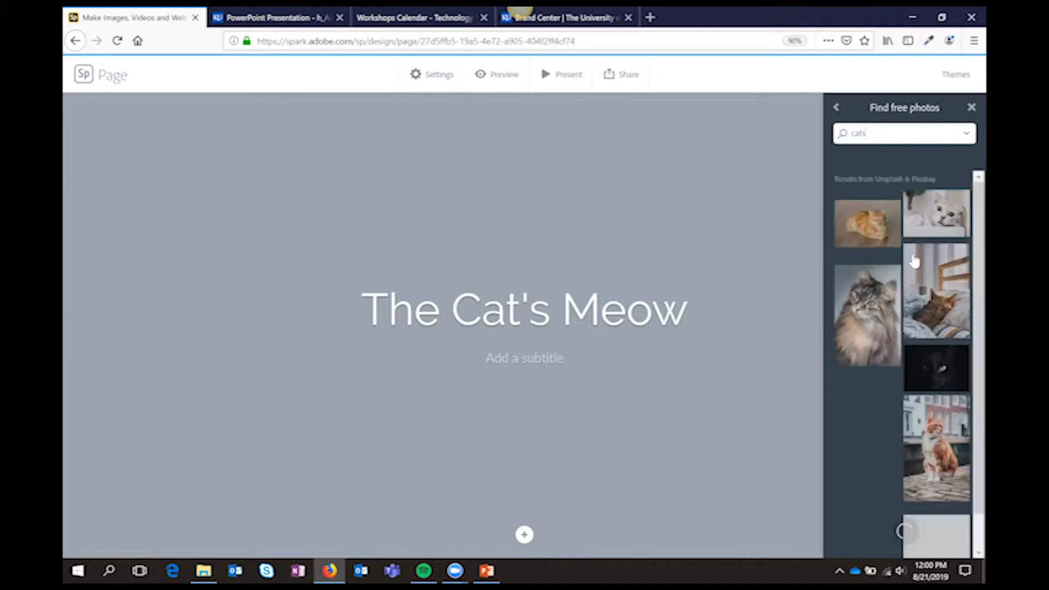
left_click(885, 432)
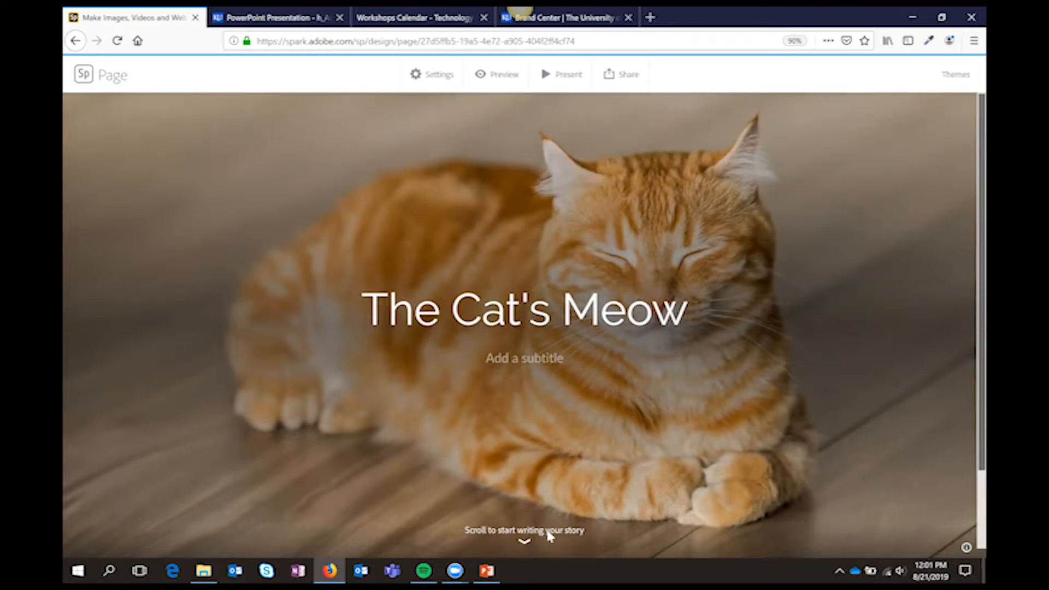
Add the free photo of the striped kitten on a white background below the page cover
scroll(549, 535, "down", 3)
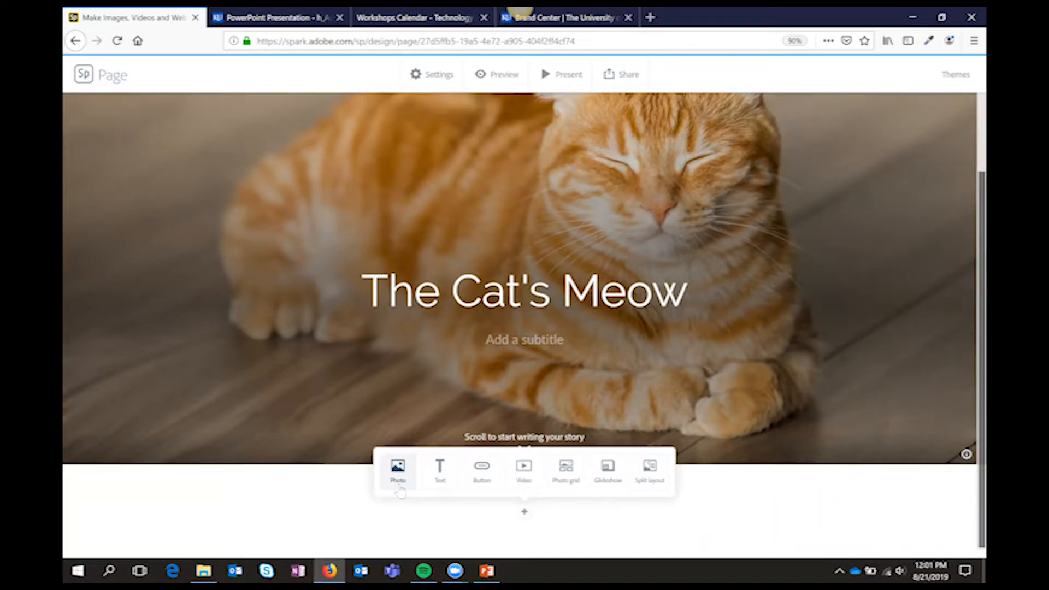
left_click(399, 471)
left_click(867, 336)
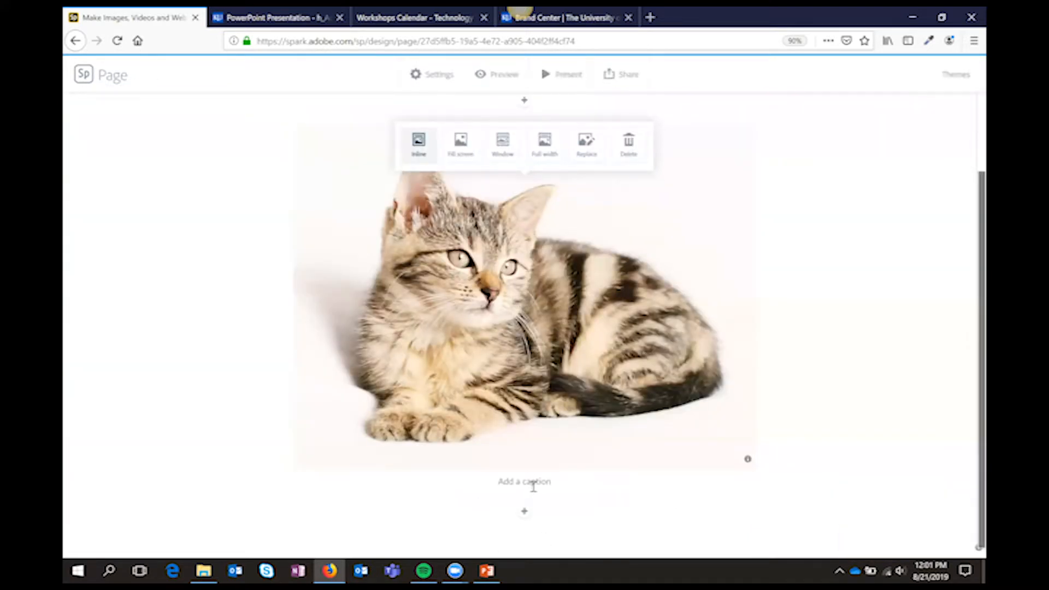
Try the Fill screen, Inline and Full width layouts on the kitten photo and set it to Window
left_click(471, 151)
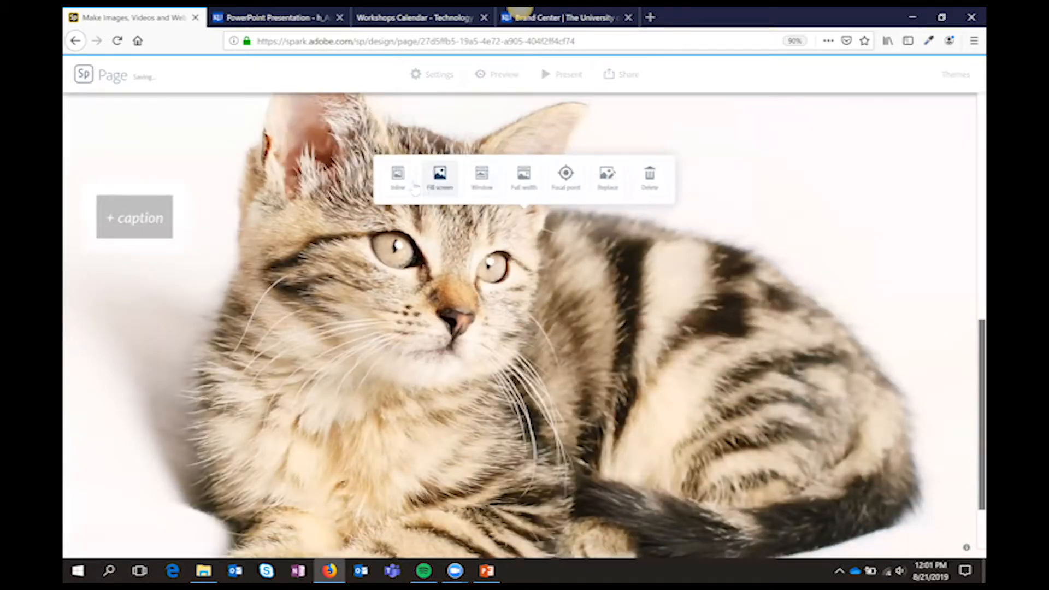
left_click(398, 175)
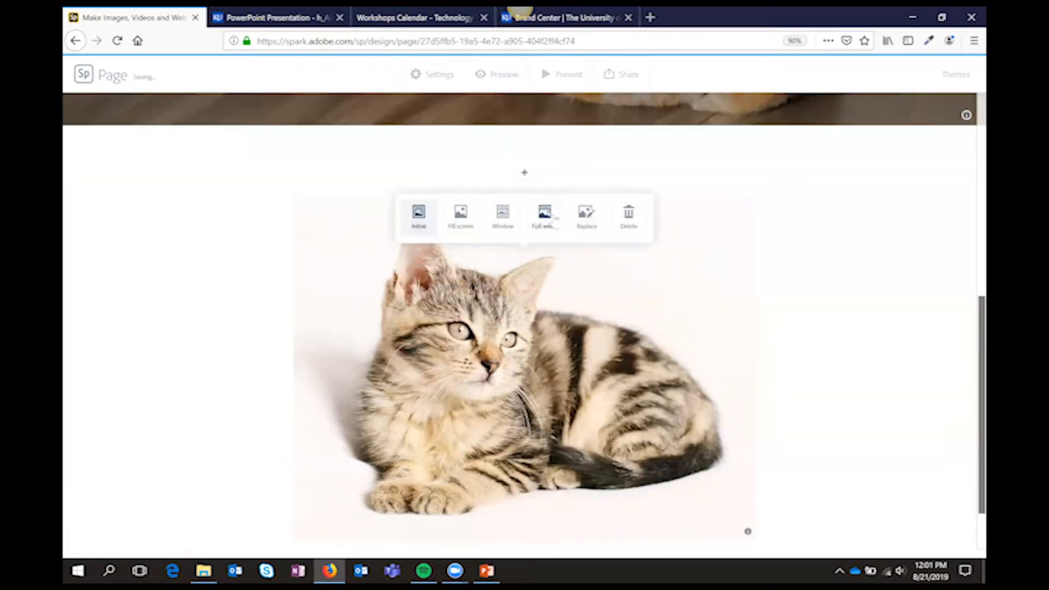
left_click(545, 214)
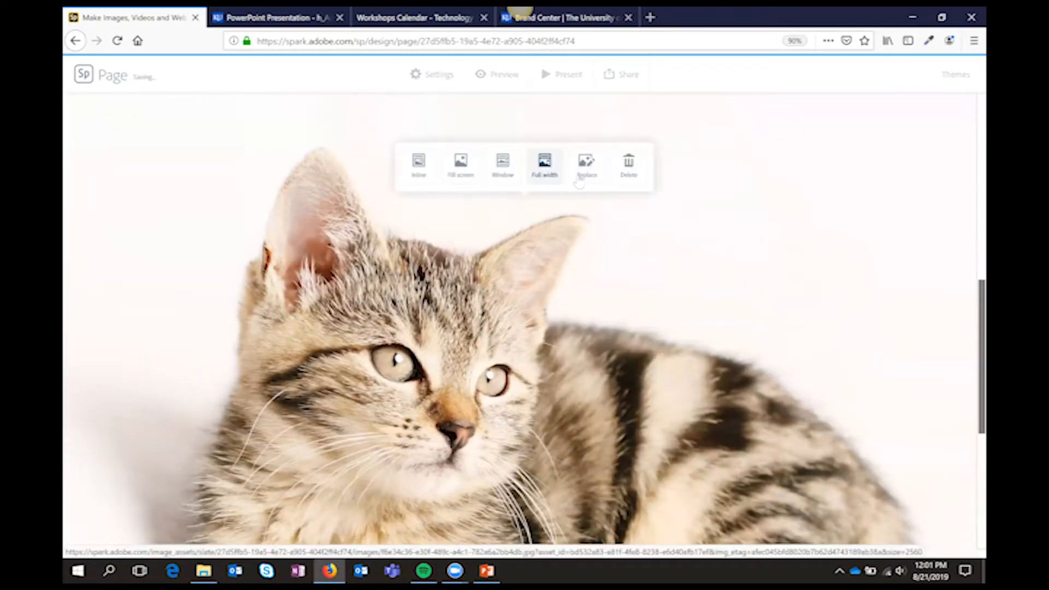
left_click(503, 167)
scroll(746, 358, "up", 5)
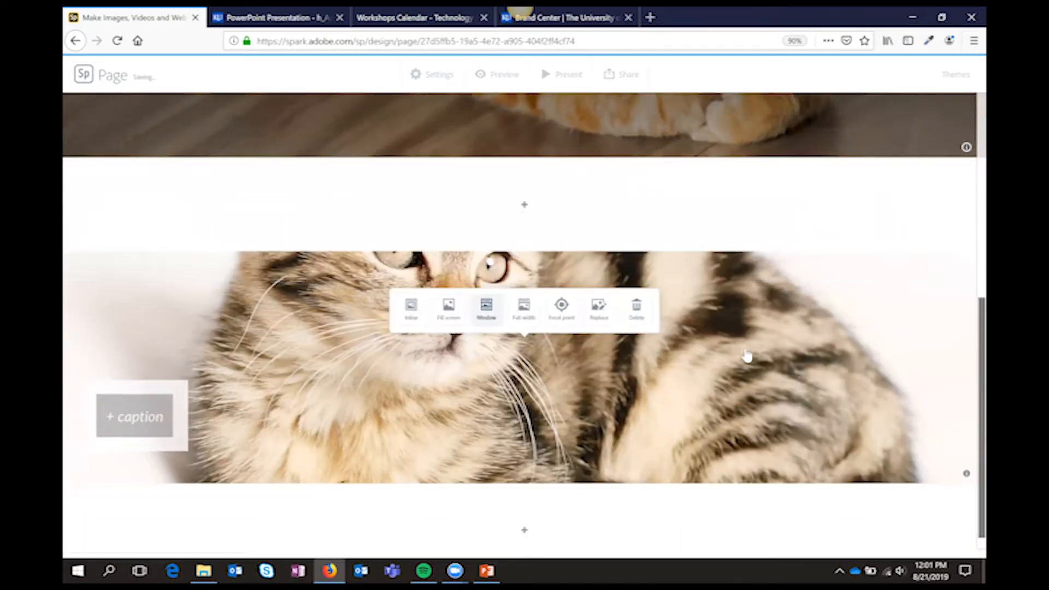
Add a text block below the kitten photo reading "So I could say something cool about cats."
scroll(746, 359, "down", 5)
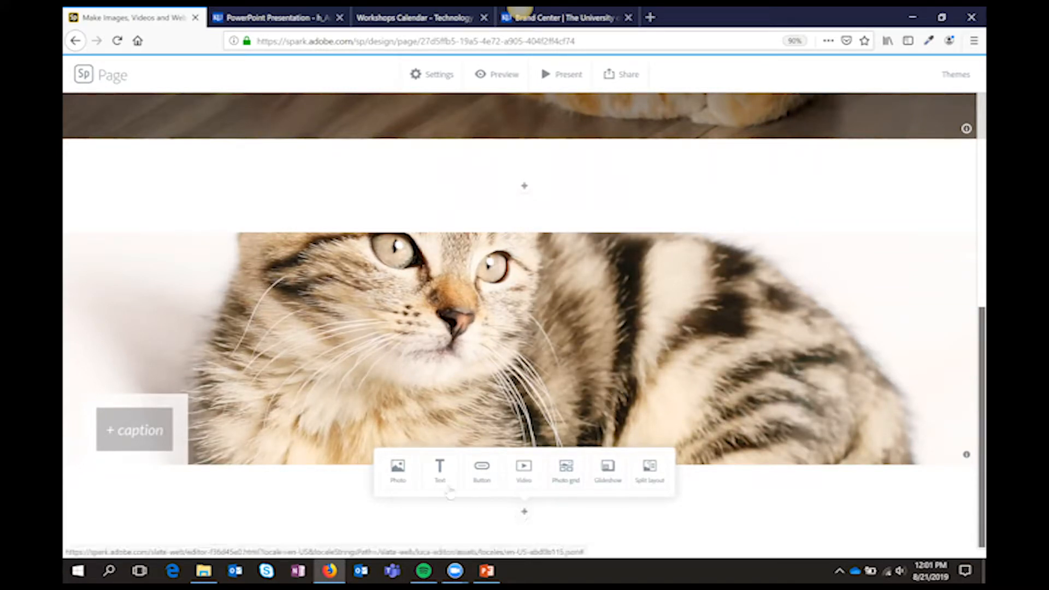
left_click(439, 469)
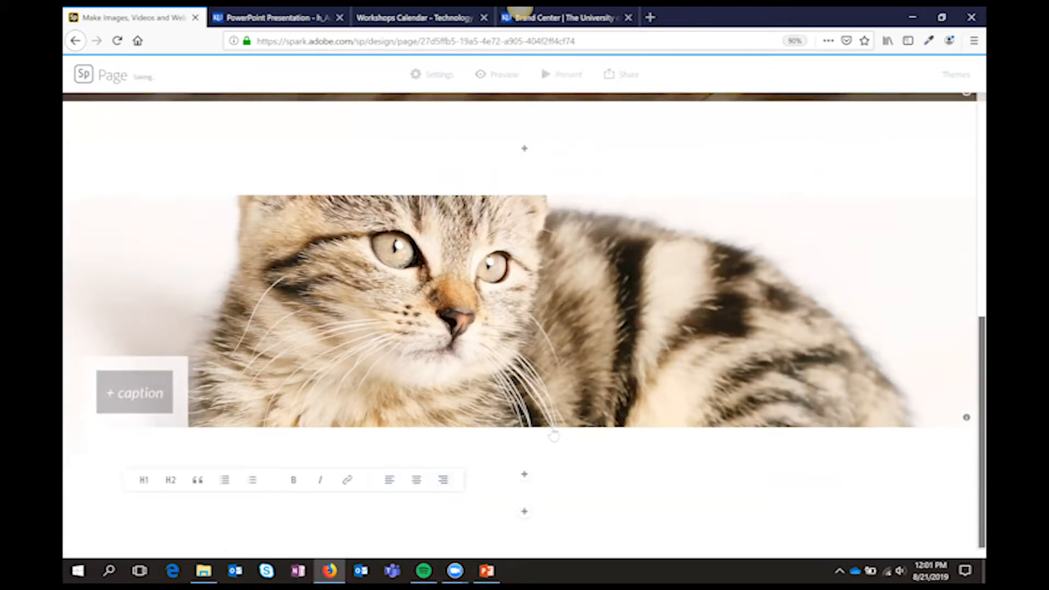
type("So I could say somethin")
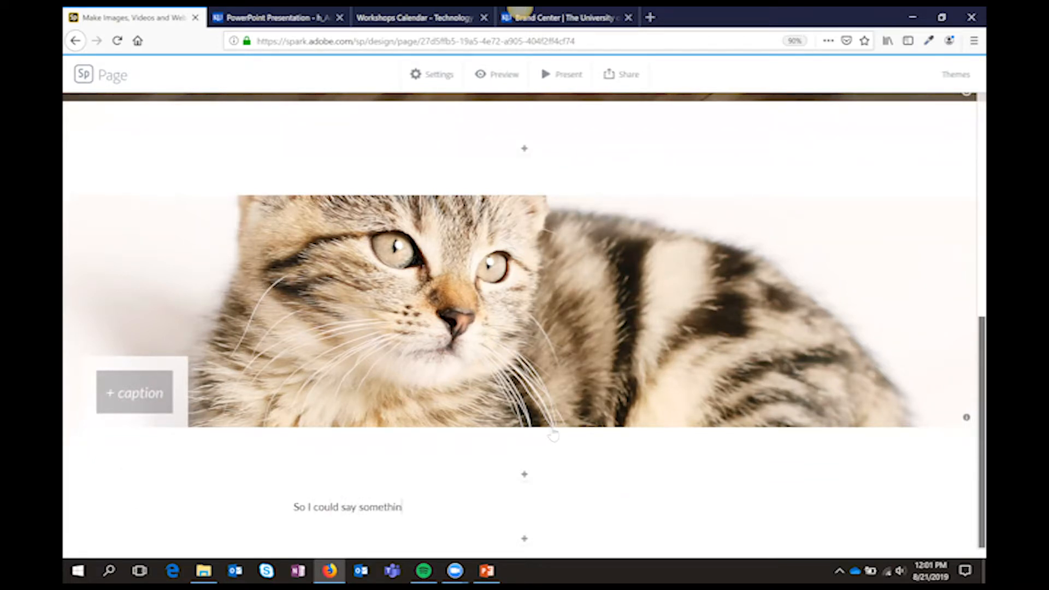
type("g cool about cats.")
Try the heading, bulleted and numbered list styles on the cat sentence and format it as a quote
left_click(479, 507)
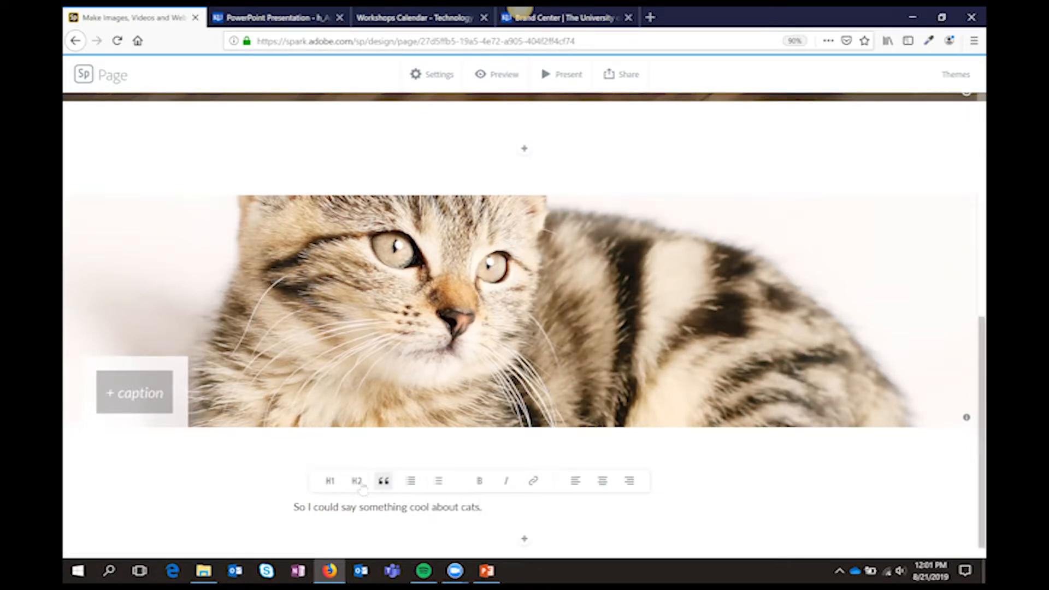
left_click(356, 480)
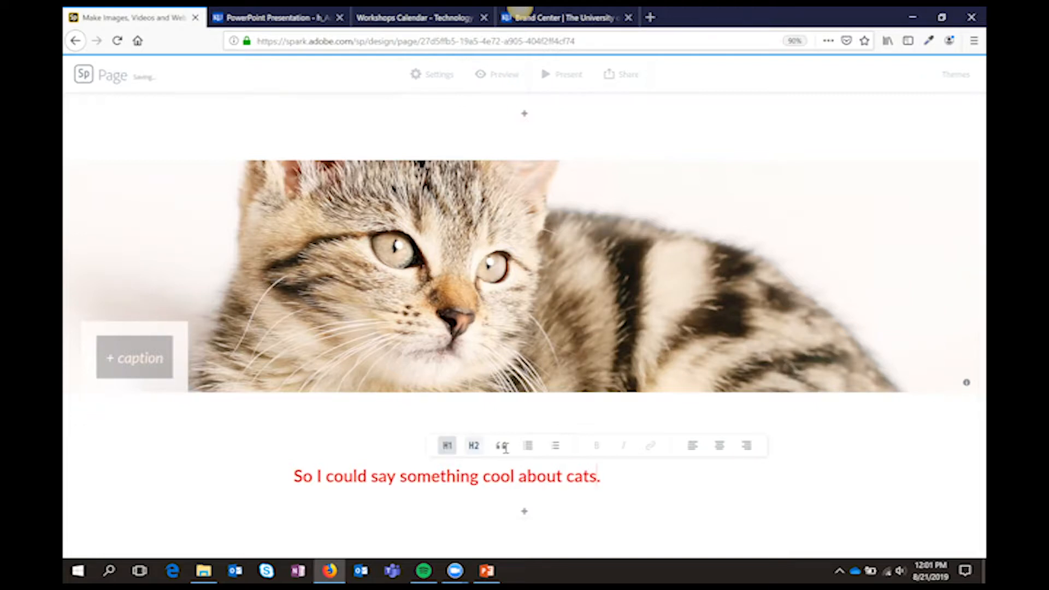
left_click(447, 446)
left_click(334, 440)
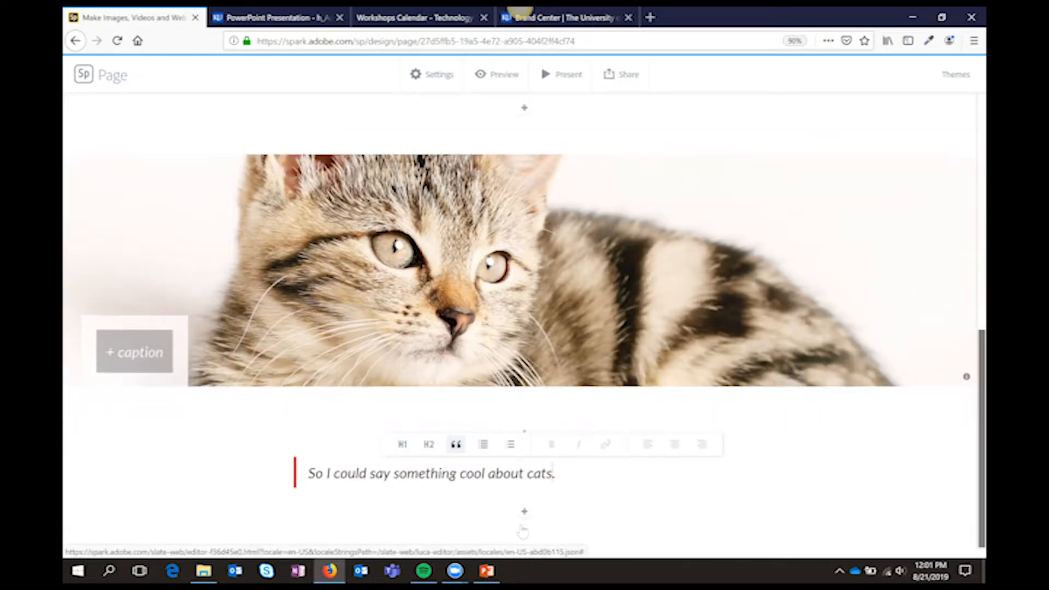
left_click(486, 449)
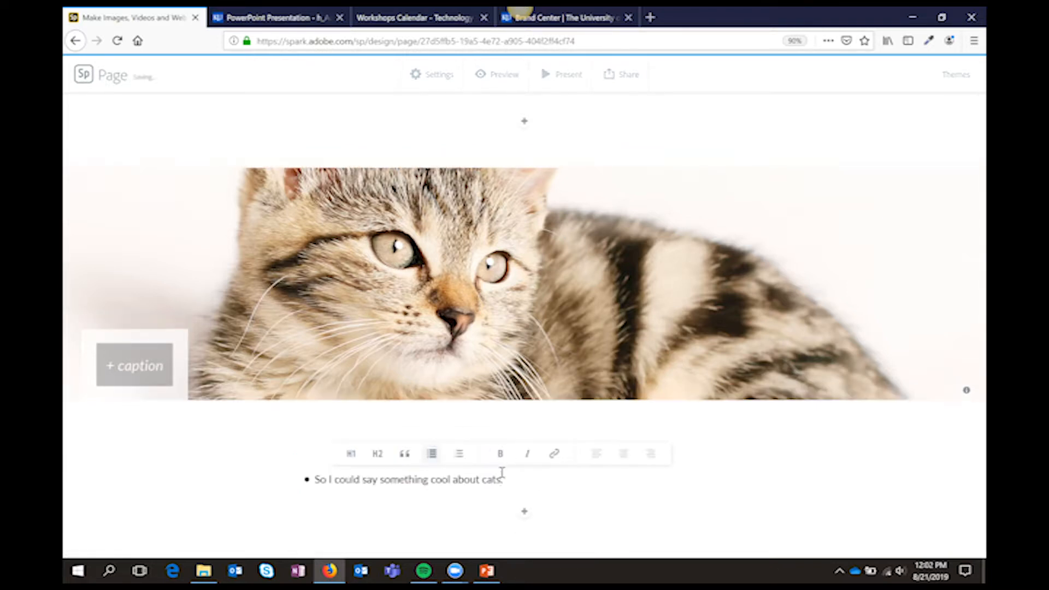
left_click(459, 454)
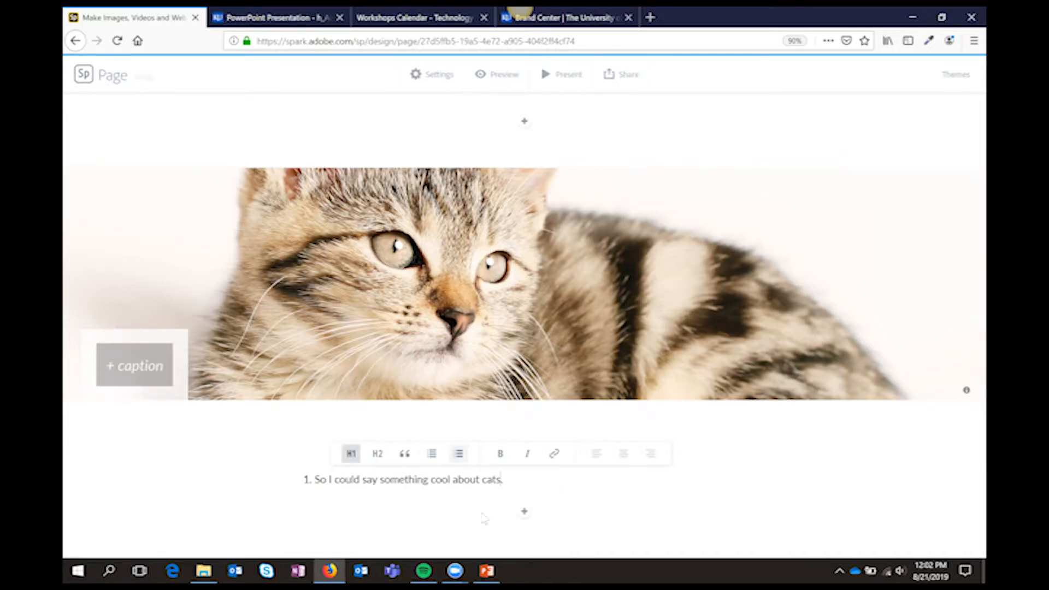
left_click(351, 453)
left_click(334, 435)
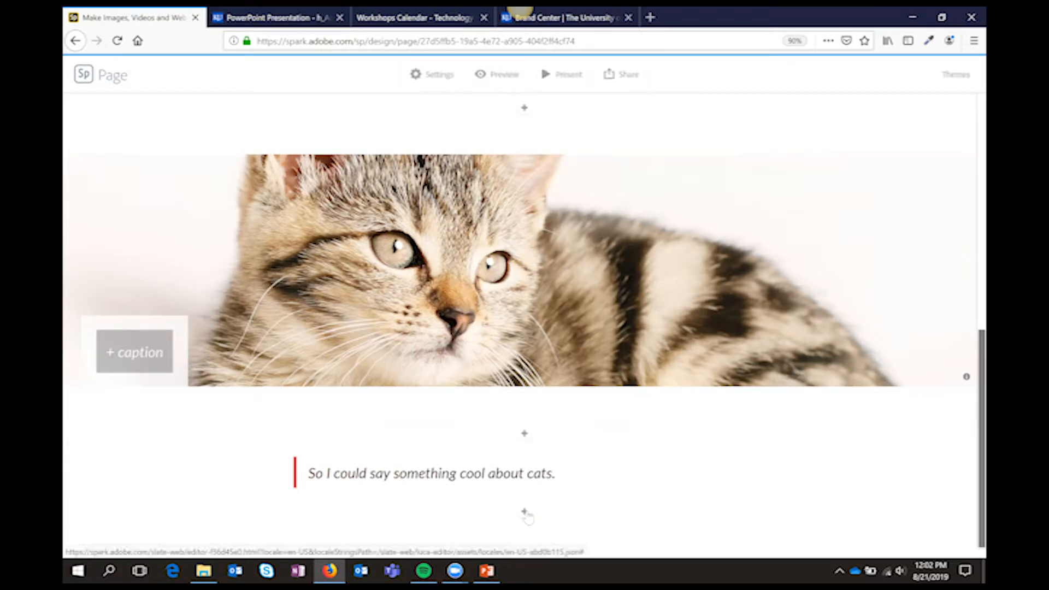
Add a split layout below the quote and fill its image half with the close-up photo of the orange cat's face
left_click(524, 512)
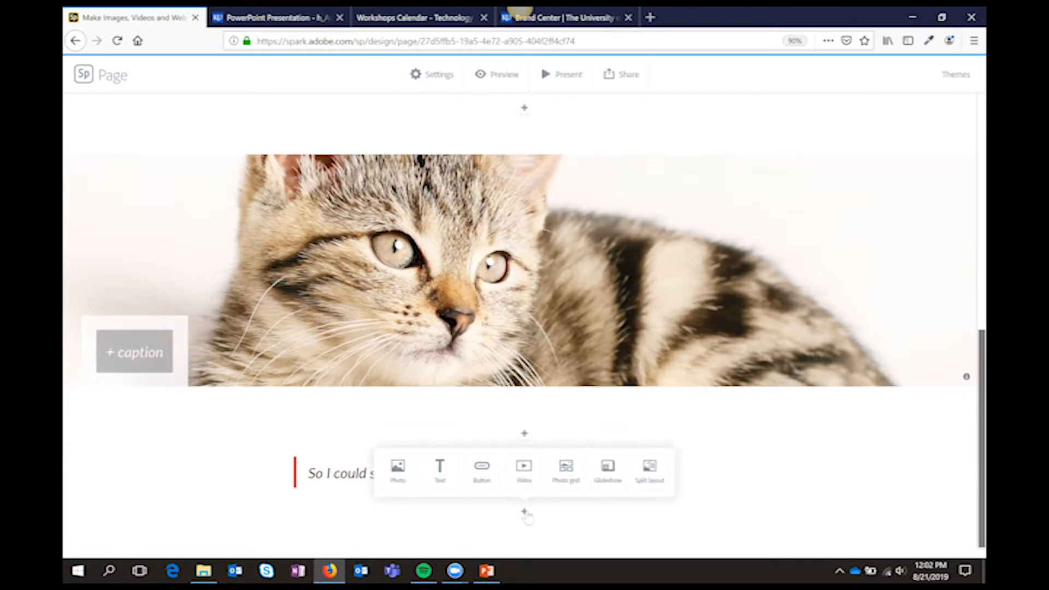
left_click(650, 471)
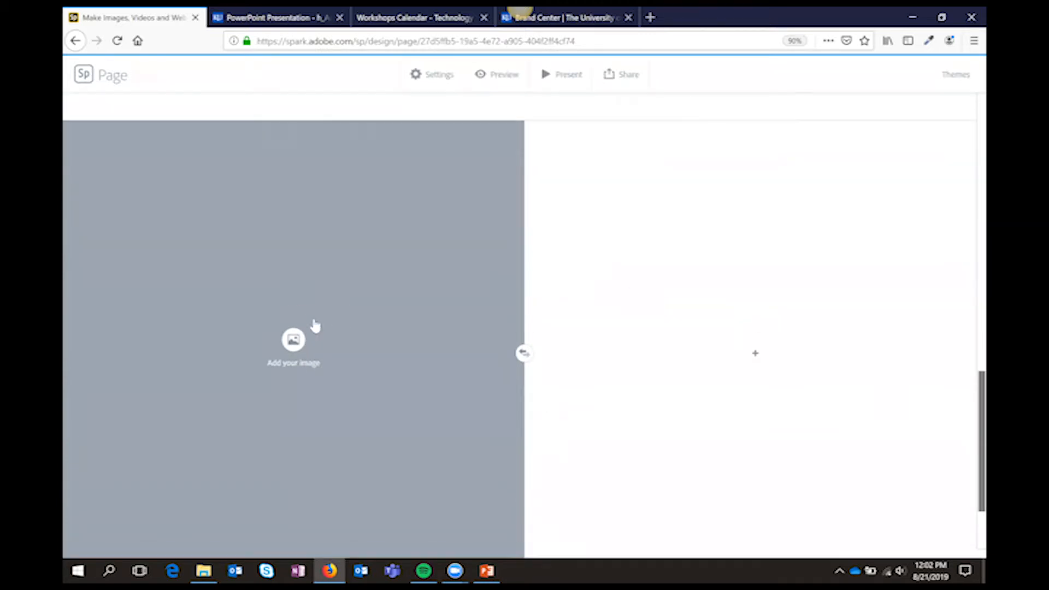
left_click(293, 340)
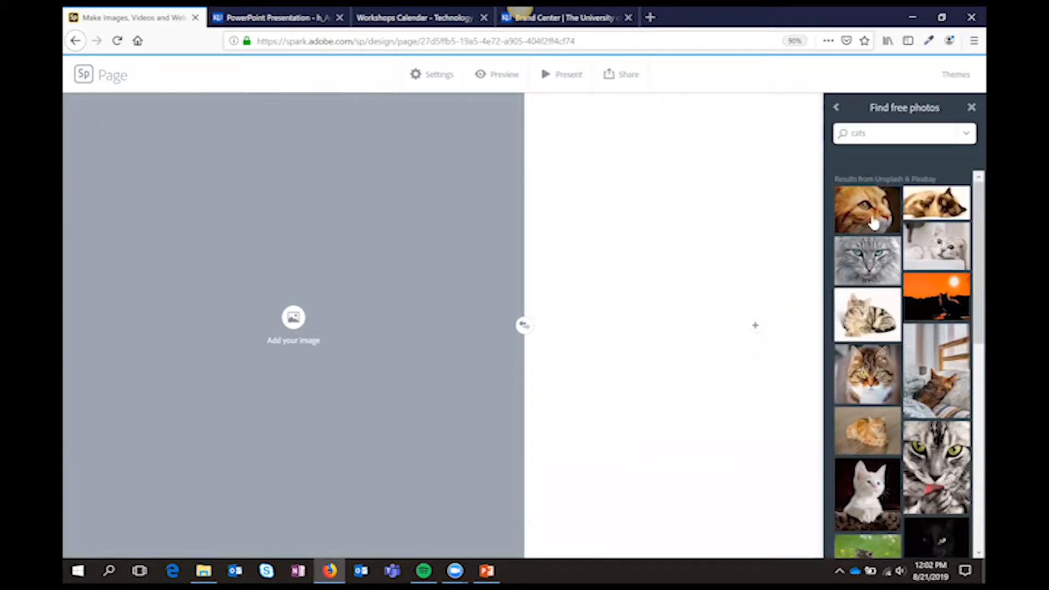
left_click(873, 223)
Add the text "Text about this thing." to the empty half of the split layout
left_click(755, 325)
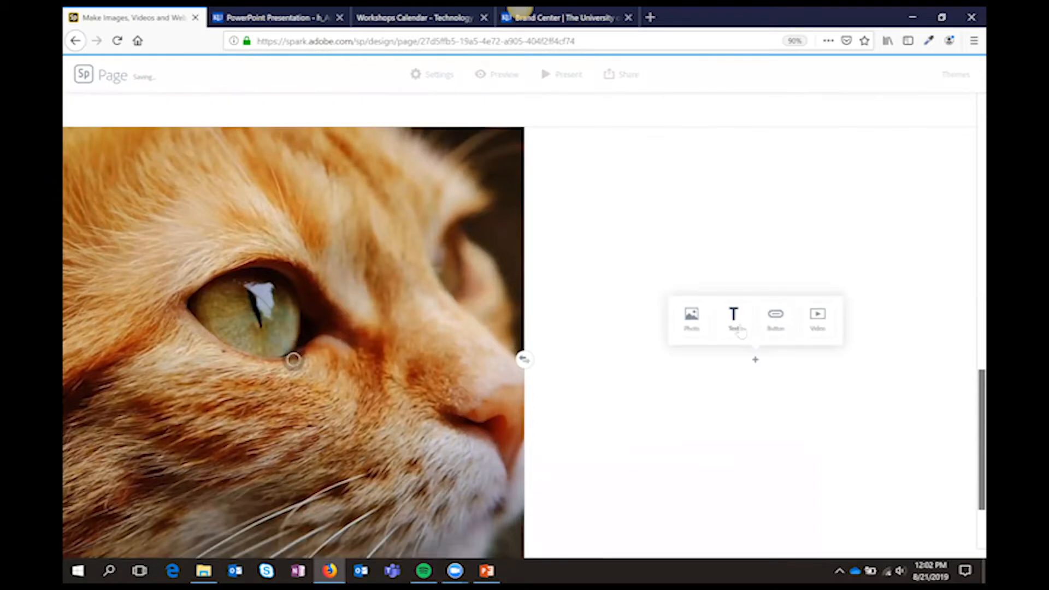
left_click(735, 323)
type("Text about this thing.")
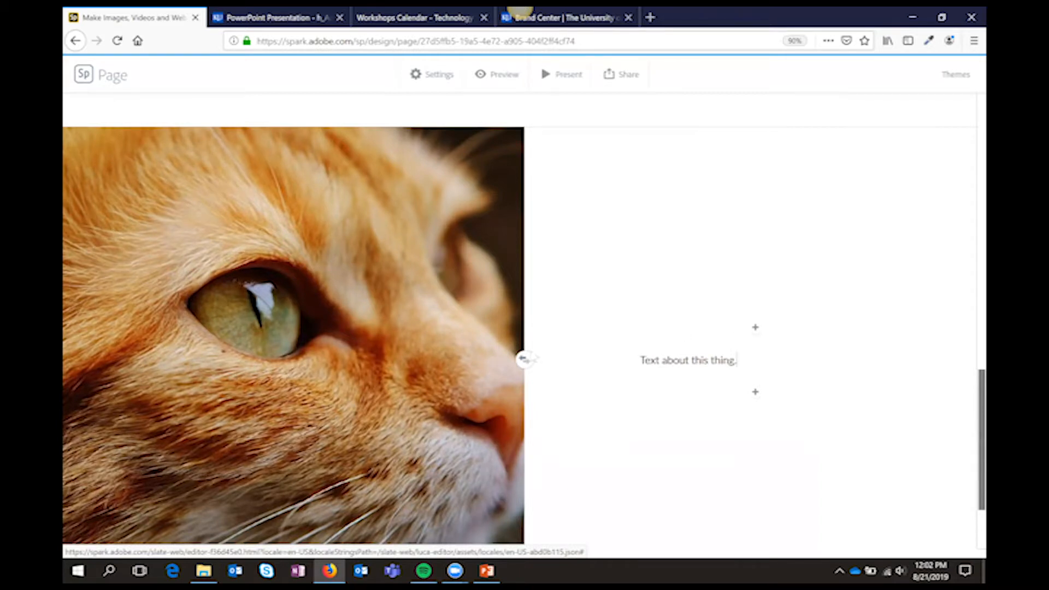
Swap the split layout's sides so the text is on the left and the cat photo on the right
left_click(524, 361)
left_click(524, 360)
left_click(524, 360)
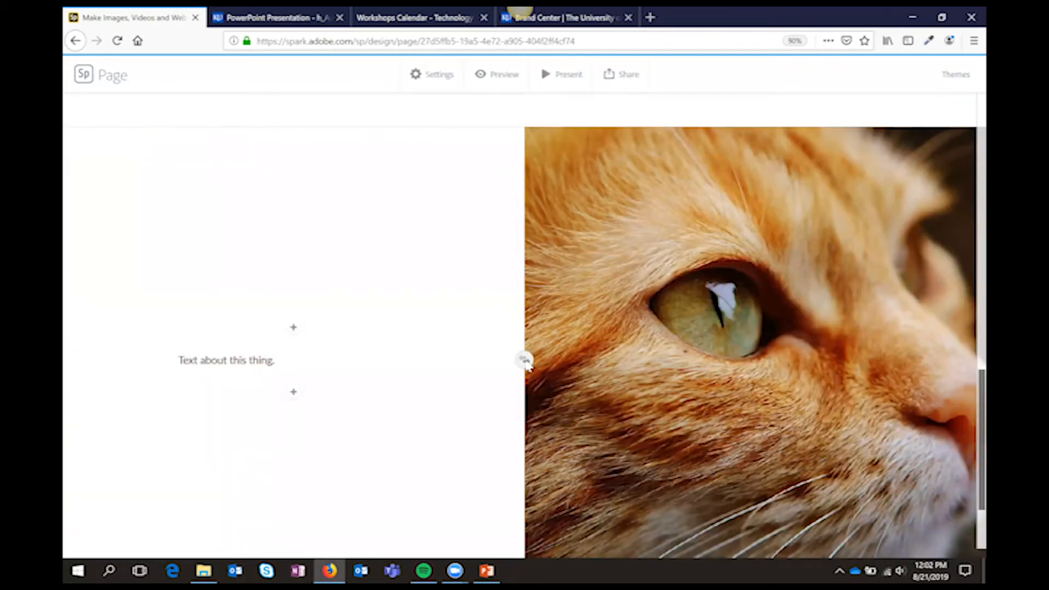
Insert an embedded video block below the split layout
scroll(530, 372, "down", 3)
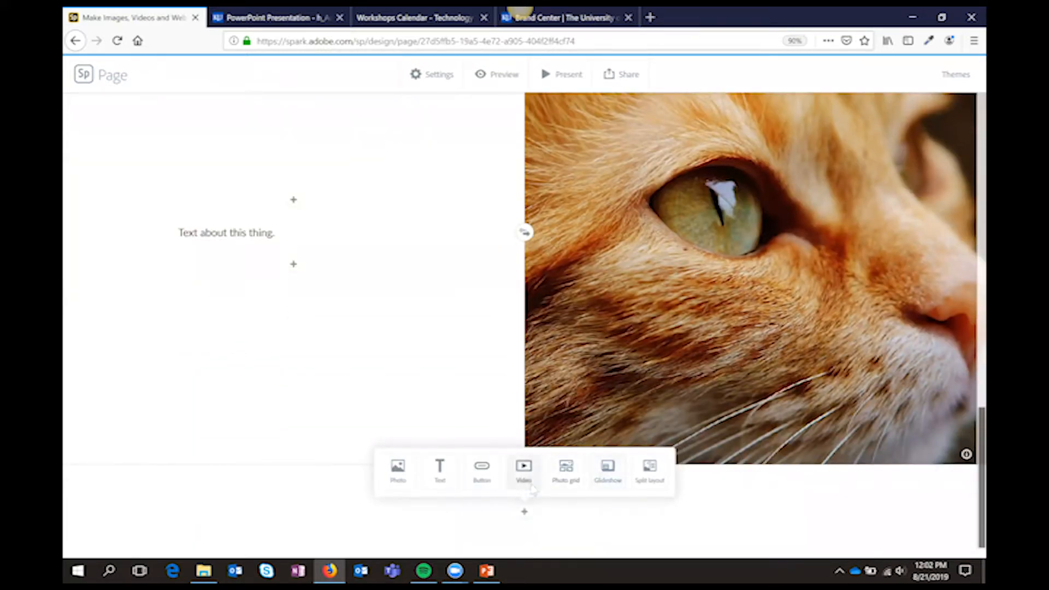
left_click(523, 467)
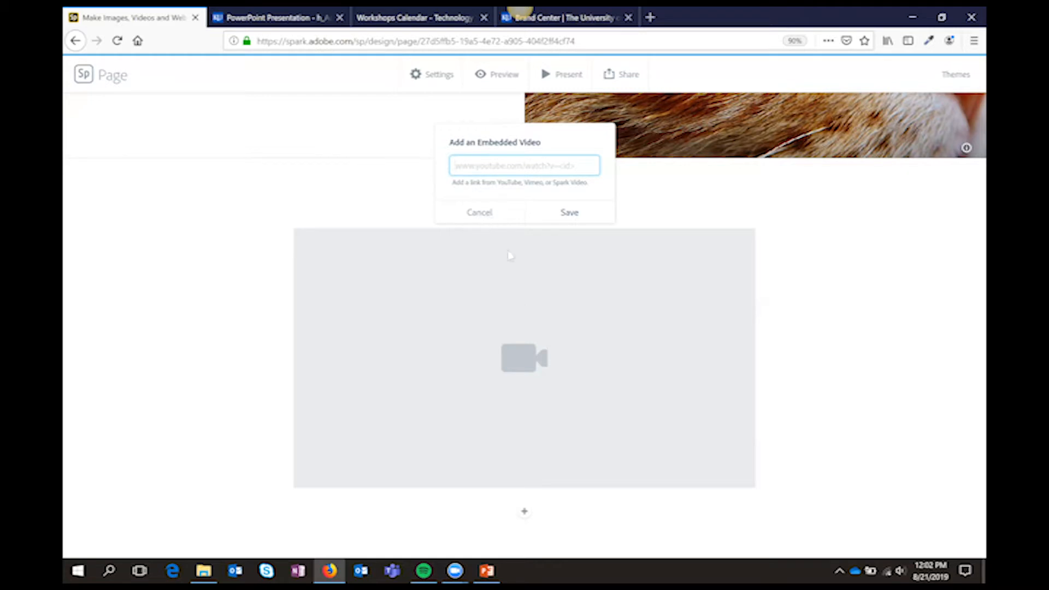
Cancel the embedded video block without entering a link
left_click(484, 215)
left_click(524, 513)
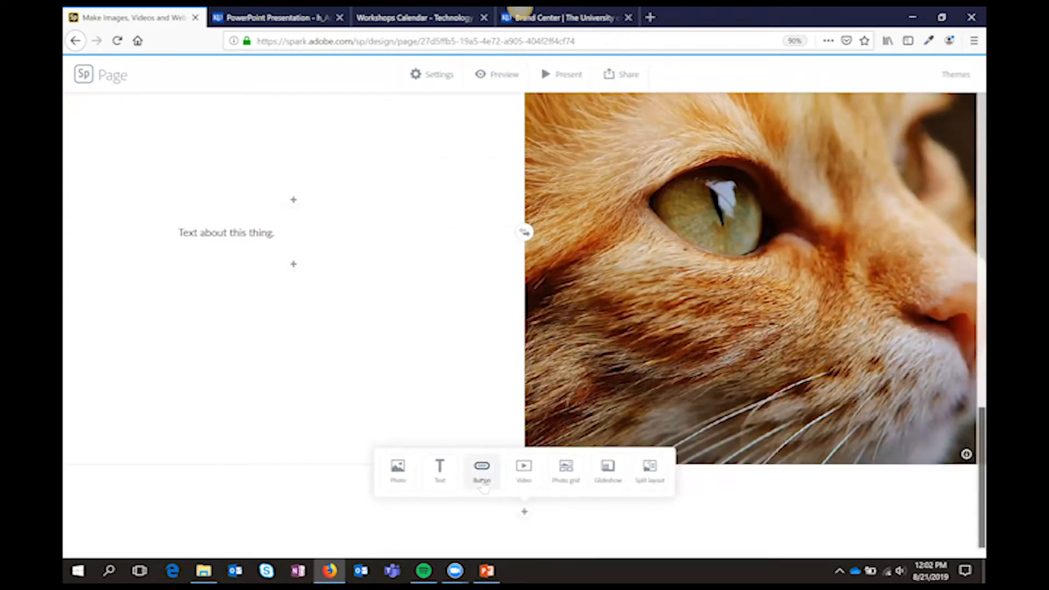
left_click(294, 264)
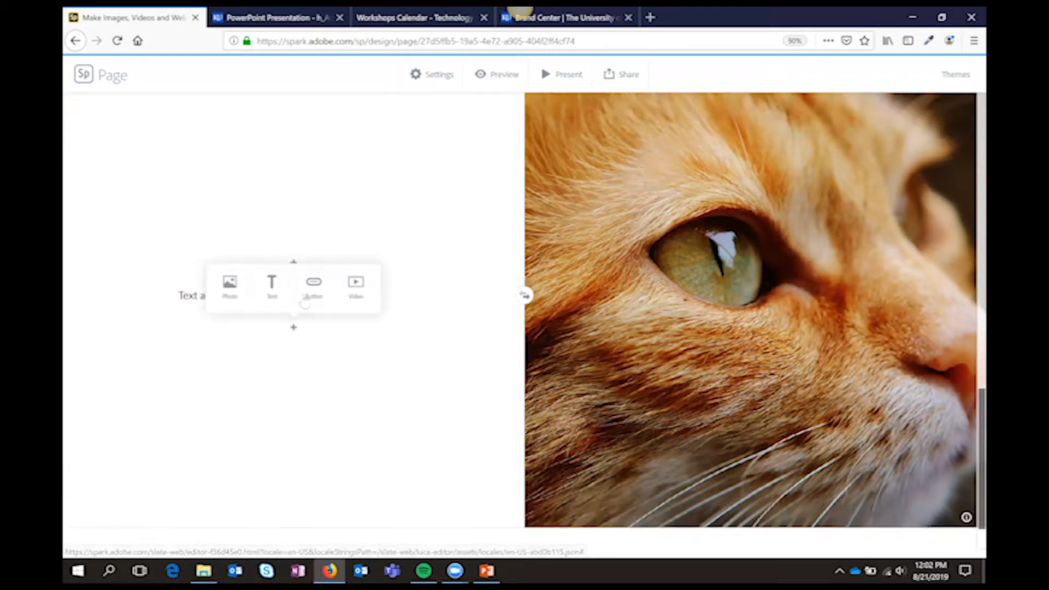
left_click(314, 290)
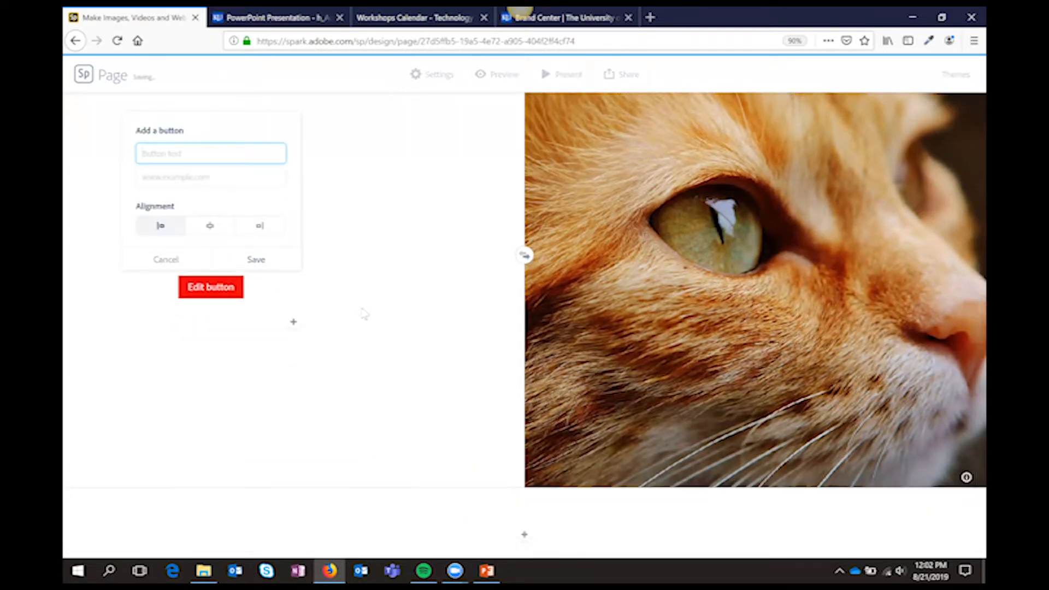
type("How To Site")
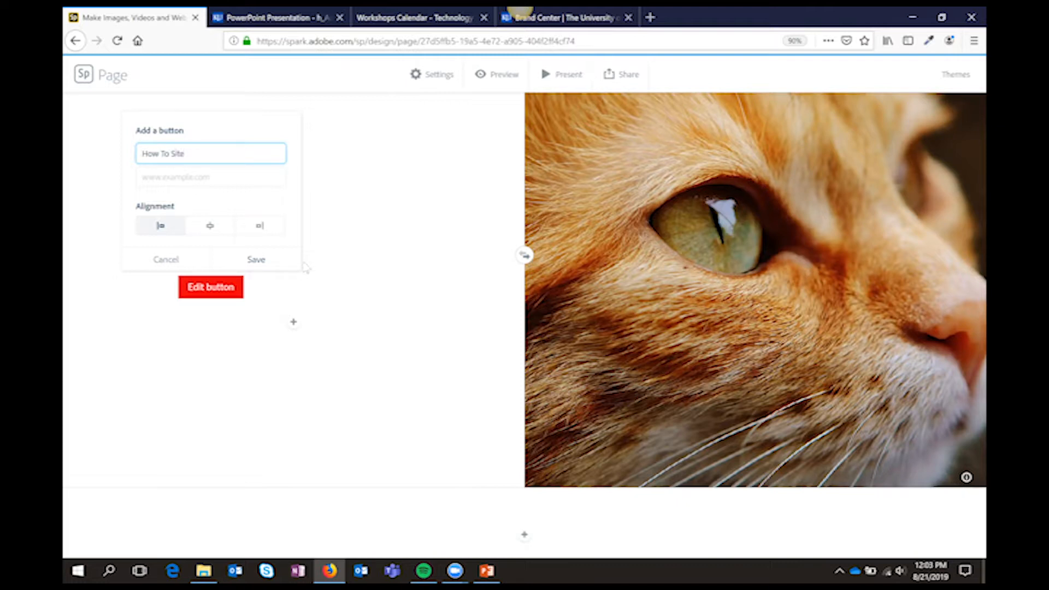
left_click(237, 181)
type("https://howto.ku.edu")
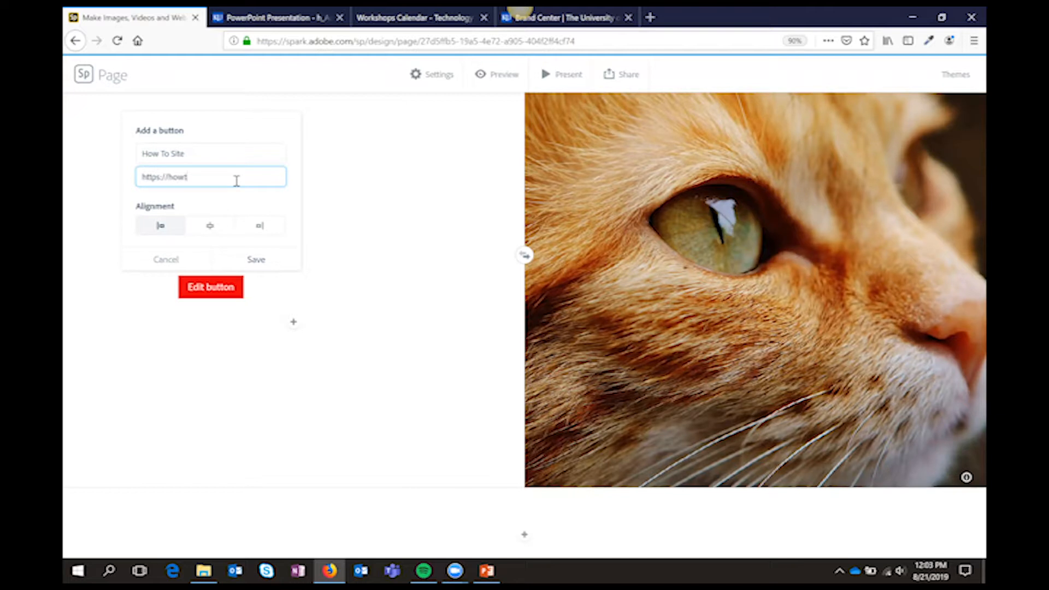
left_click(256, 259)
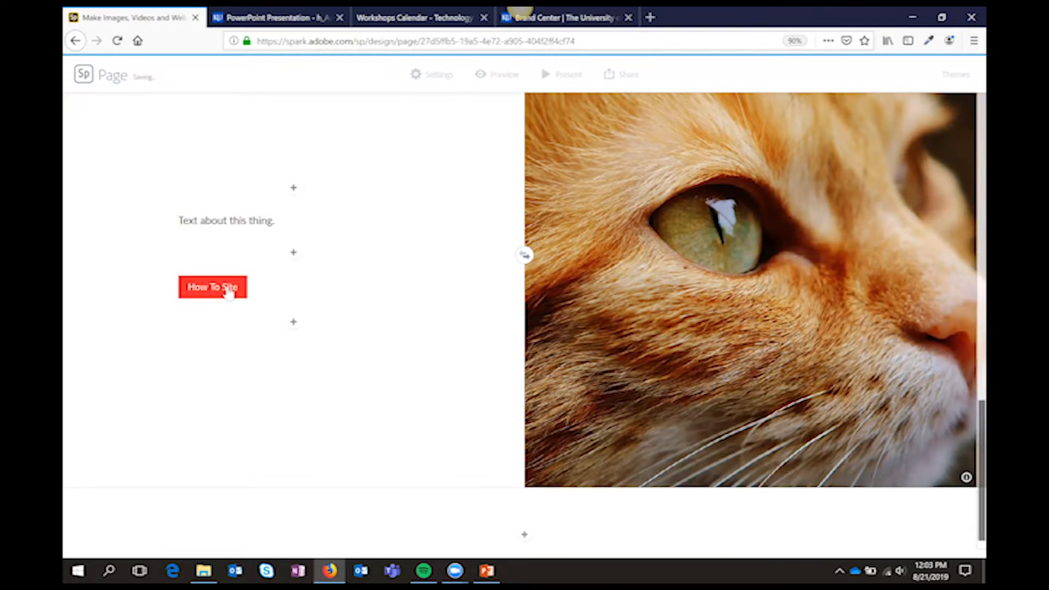
left_click(227, 290)
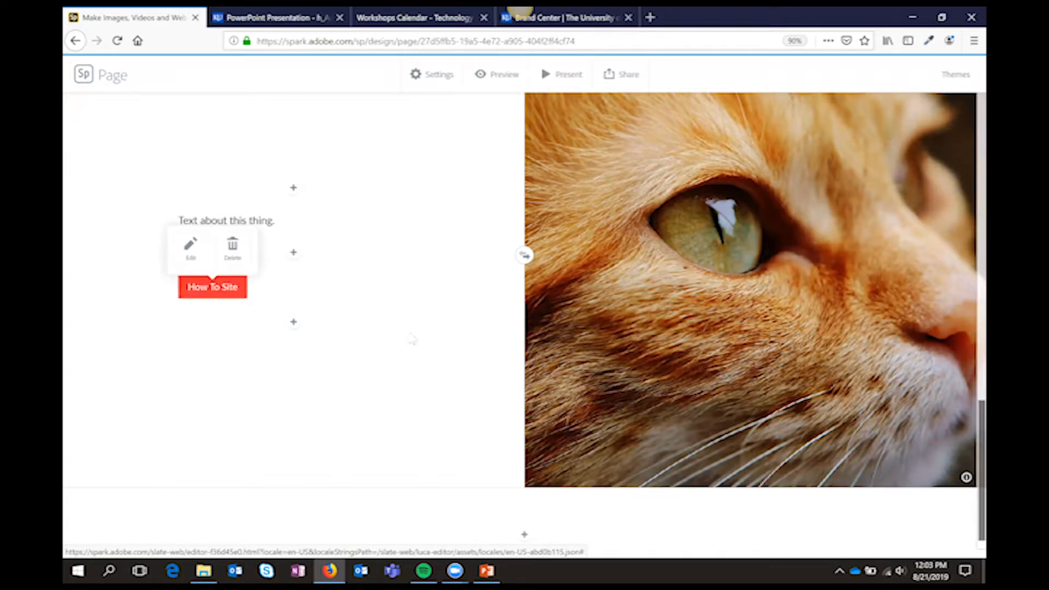
Start a photo grid below the split layout with the sunset silhouette, tabby face, sleeping cat, white kitten and seated orange cat photos
scroll(382, 355, "up", 2)
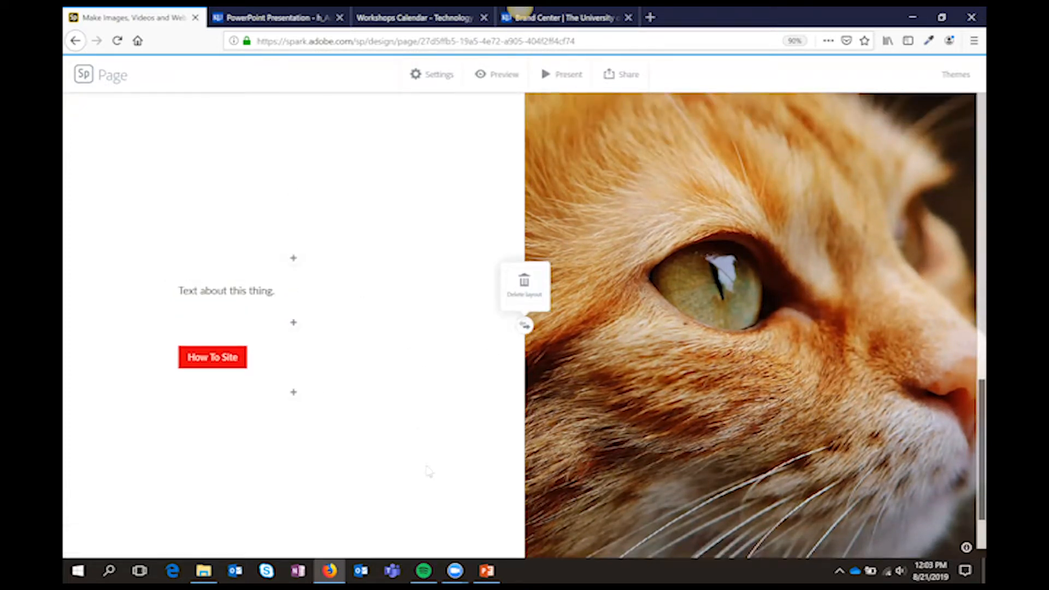
scroll(439, 477, "down", 2)
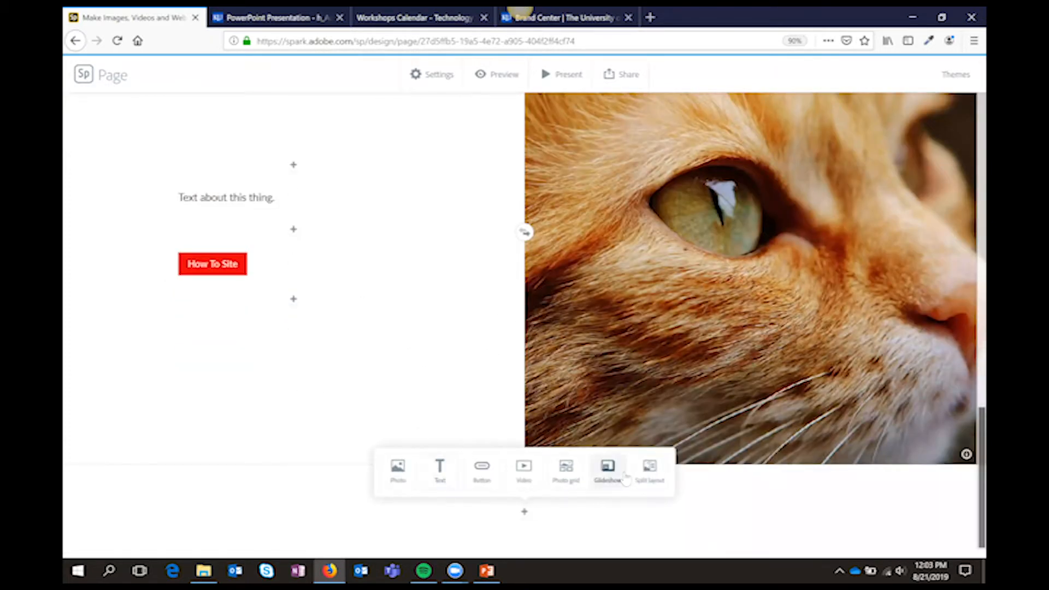
left_click(567, 470)
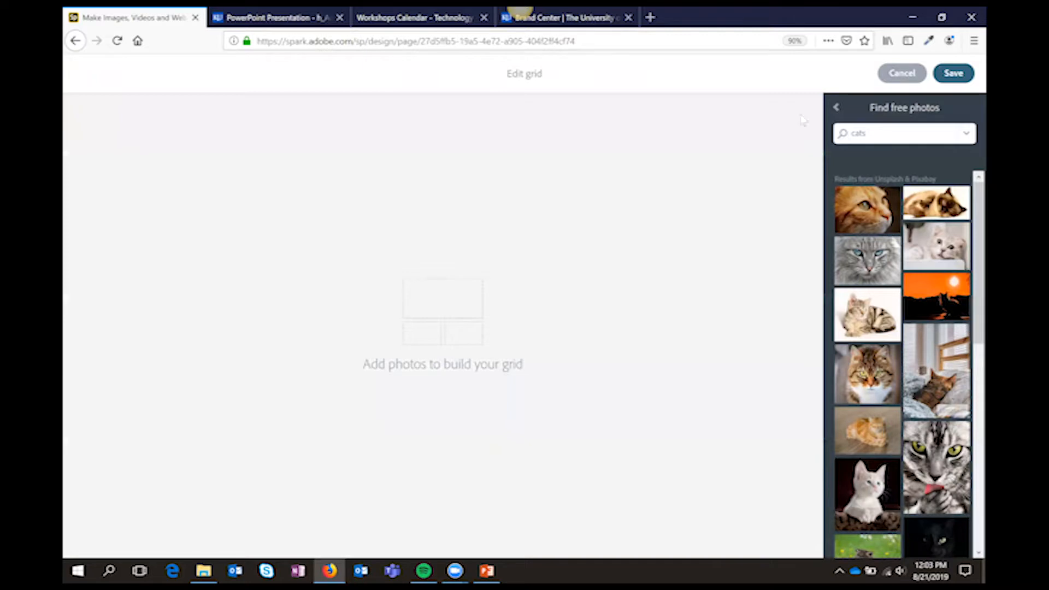
left_click(836, 107)
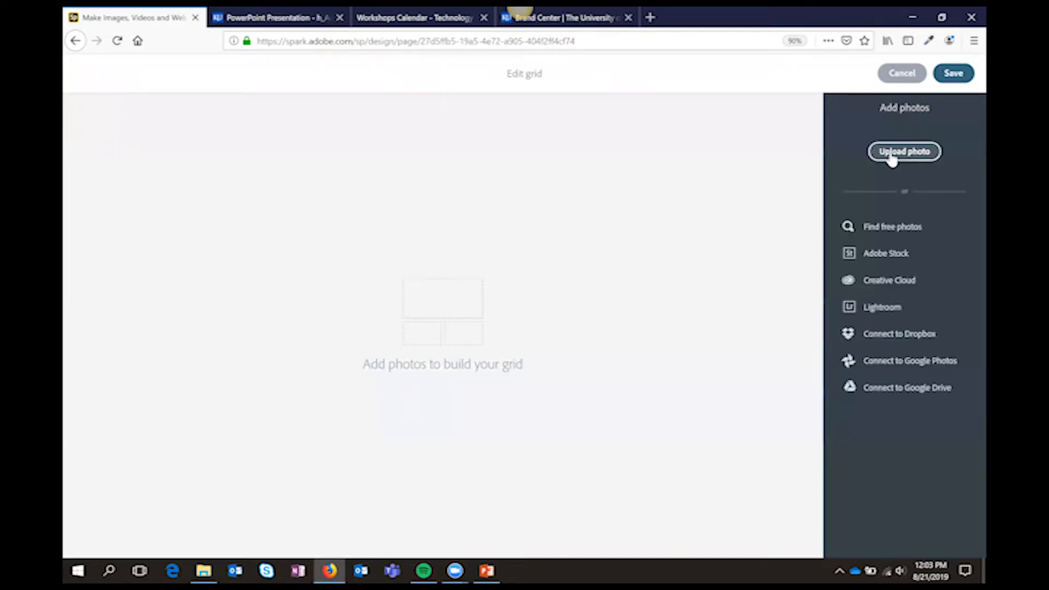
left_click(887, 224)
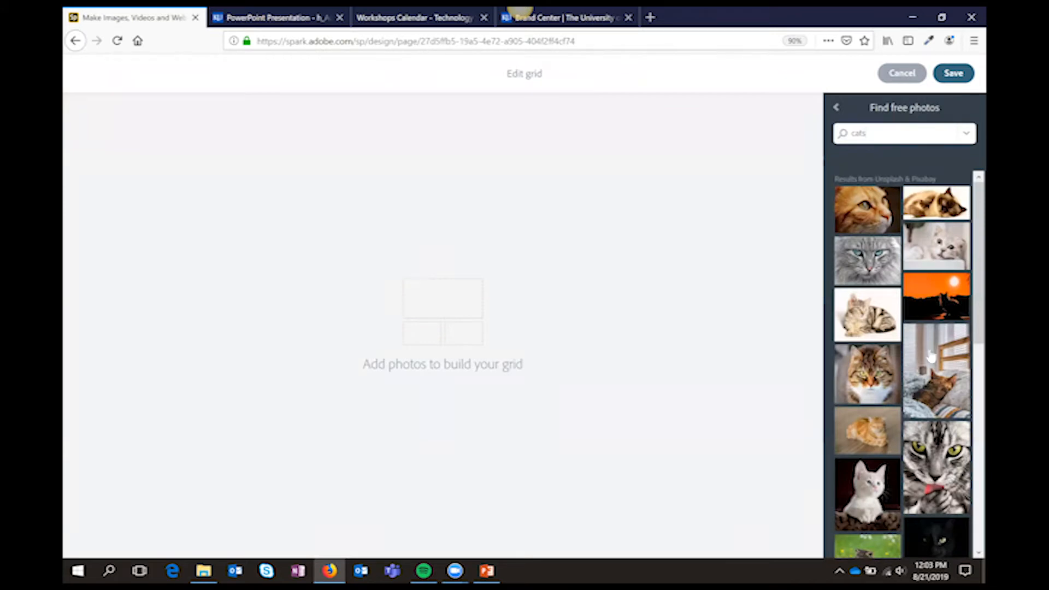
left_click(950, 309)
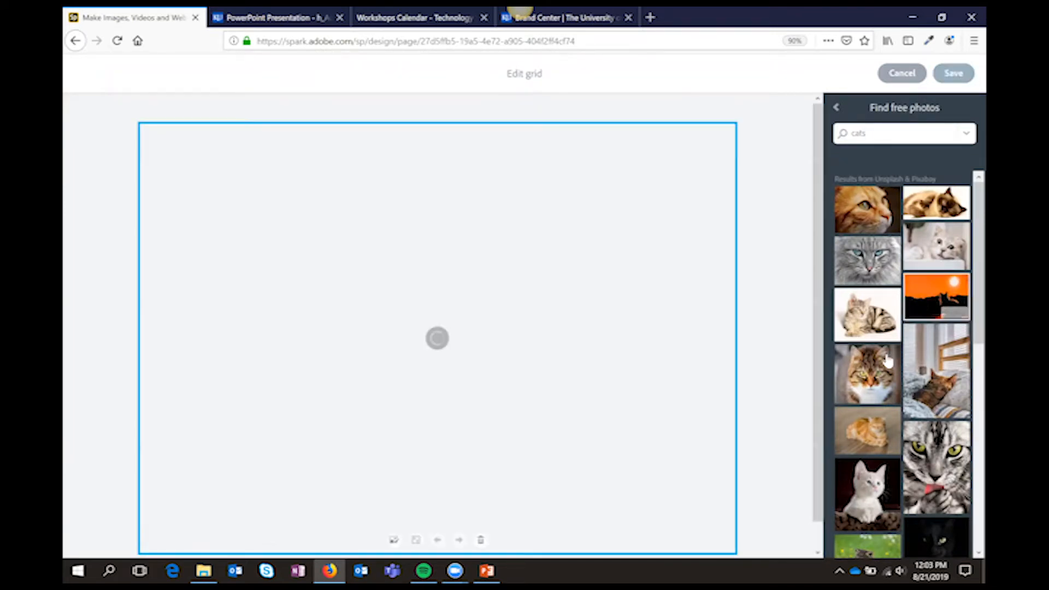
left_click(885, 395)
left_click(951, 410)
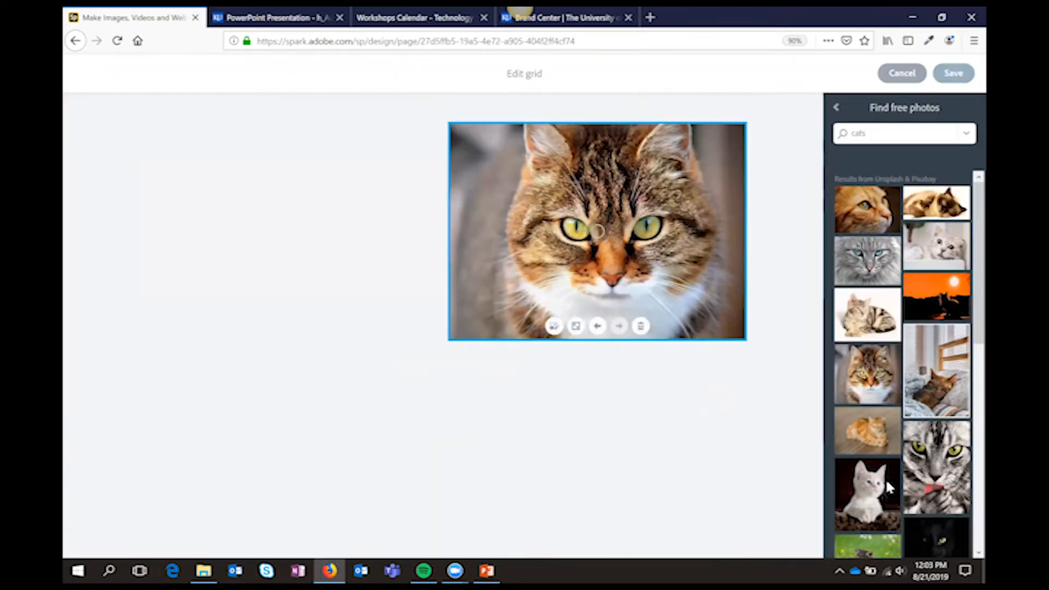
left_click(888, 473)
scroll(896, 462, "down", 4)
left_click(935, 429)
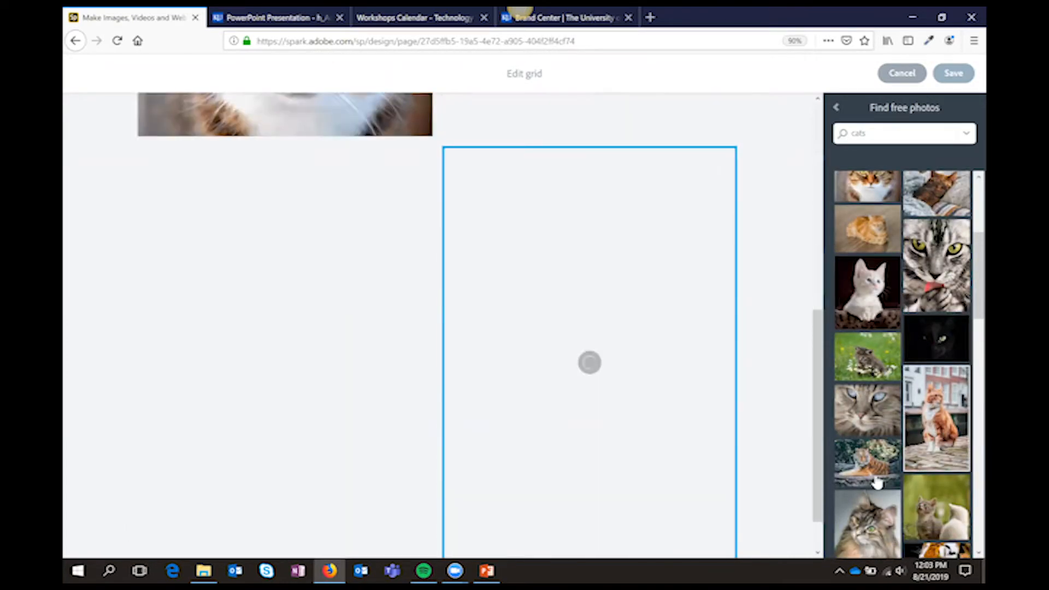
Move the sleeping cat photo backward two places so that it comes first in the grid
scroll(730, 410, "up", 6)
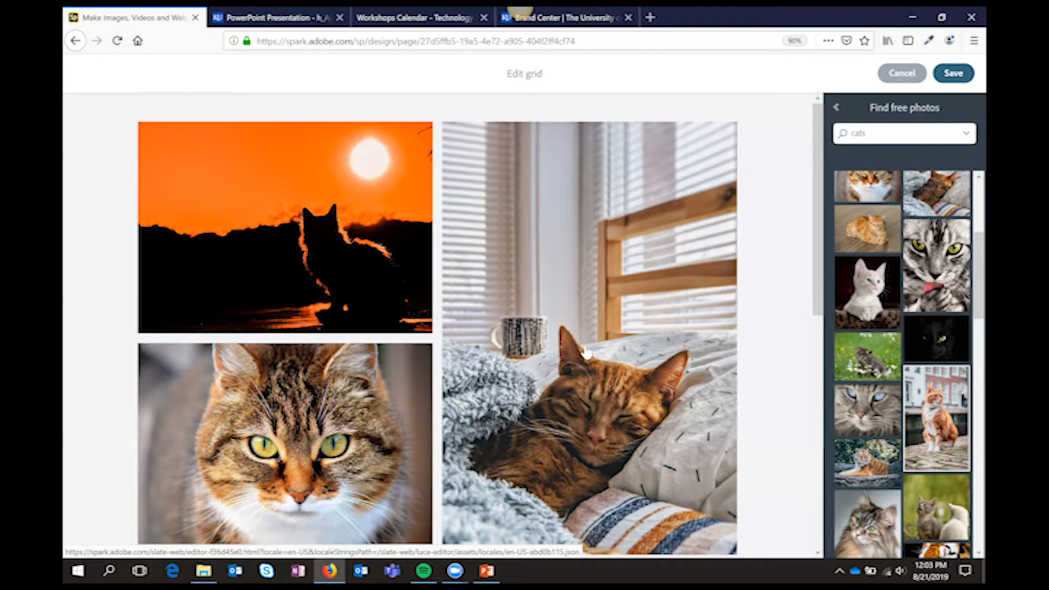
scroll(669, 348, "down", 3)
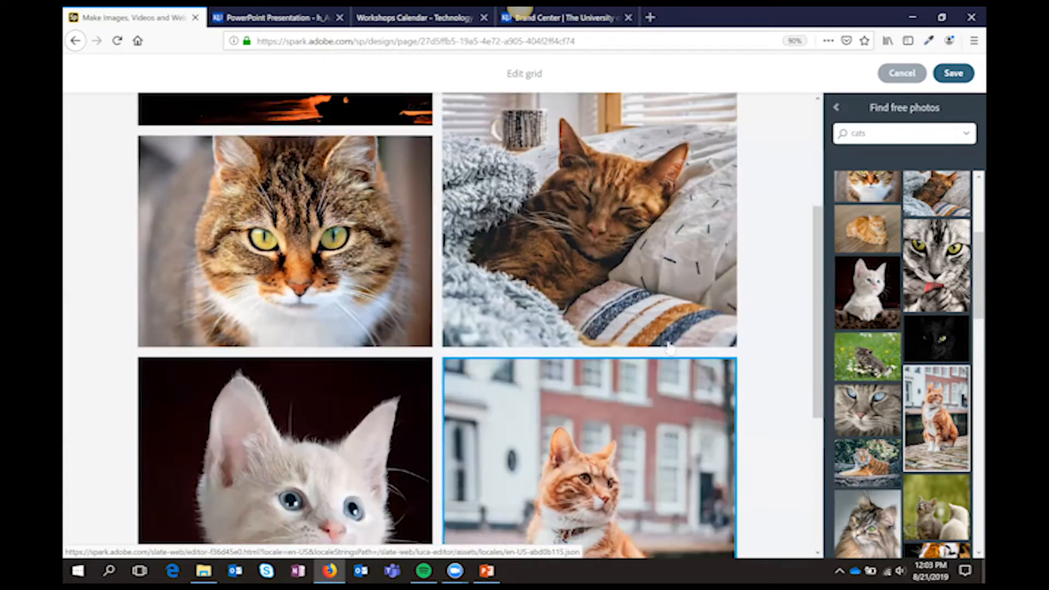
scroll(669, 348, "up", 3)
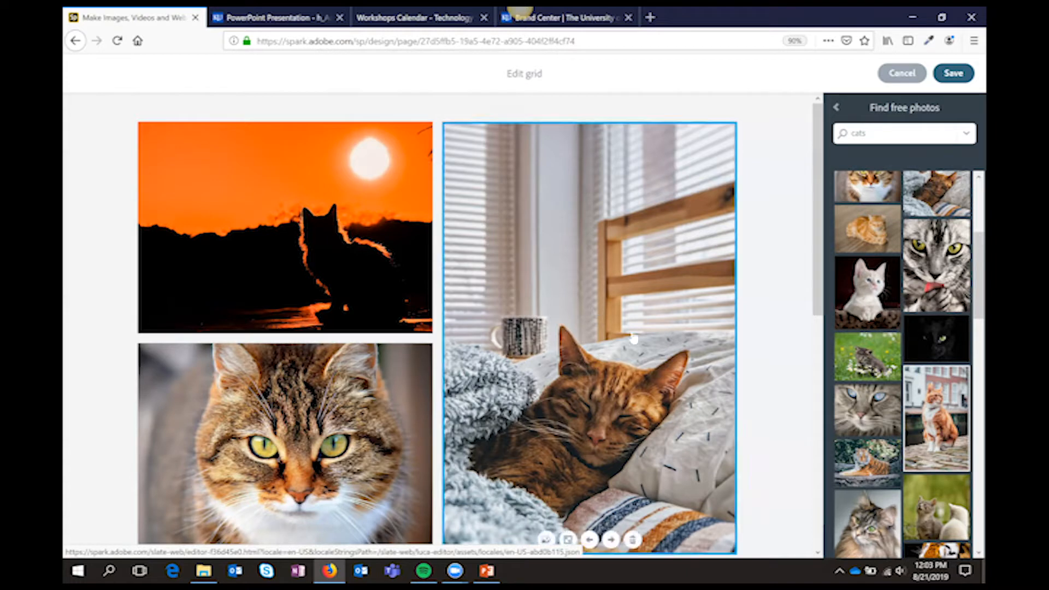
left_click(590, 540)
scroll(623, 465, "down", 1)
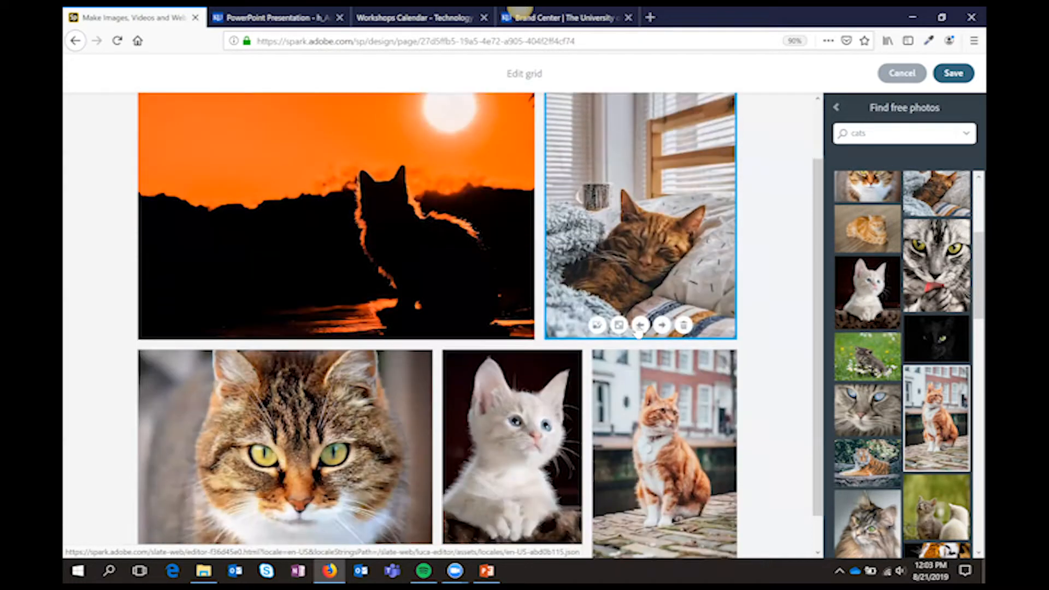
left_click(639, 324)
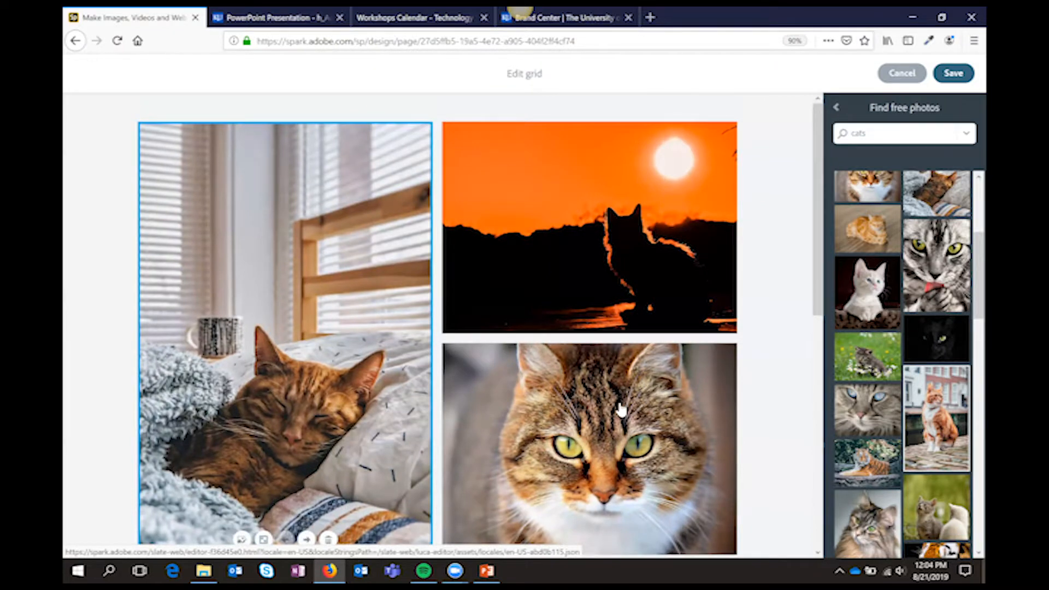
Make the sleeping cat photo a large photo across the grid and save the photo grid
scroll(452, 361, "down", 1)
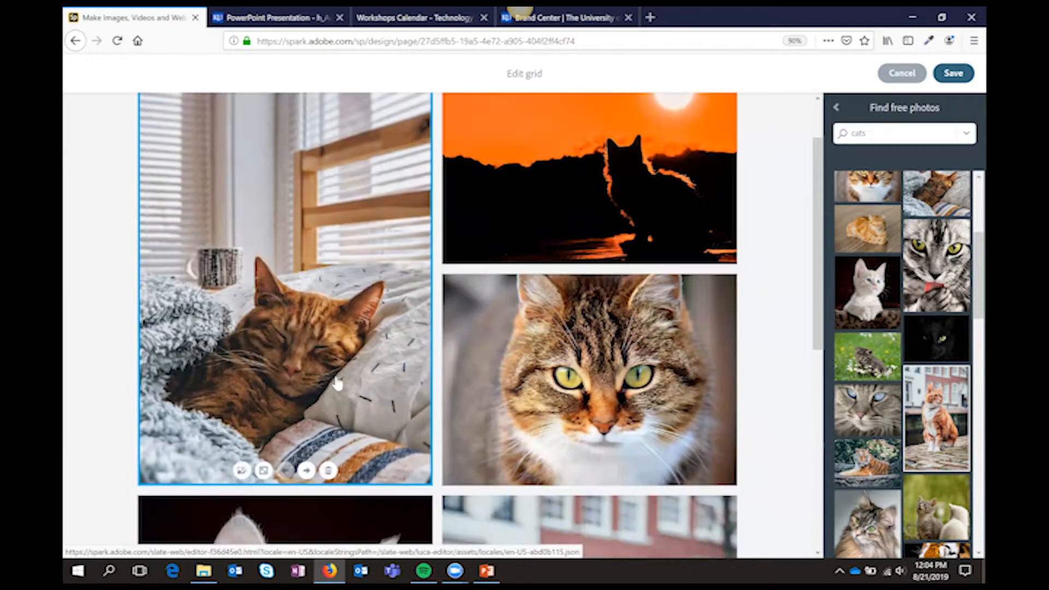
left_click(263, 471)
scroll(562, 402, "down", 4)
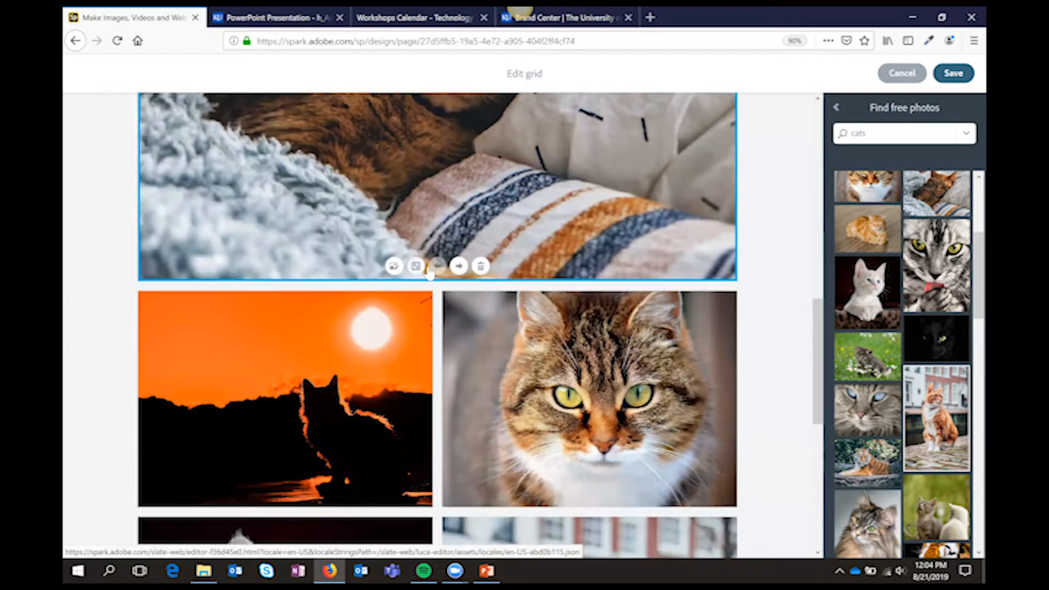
scroll(447, 269, "up", 5)
scroll(447, 269, "down", 3)
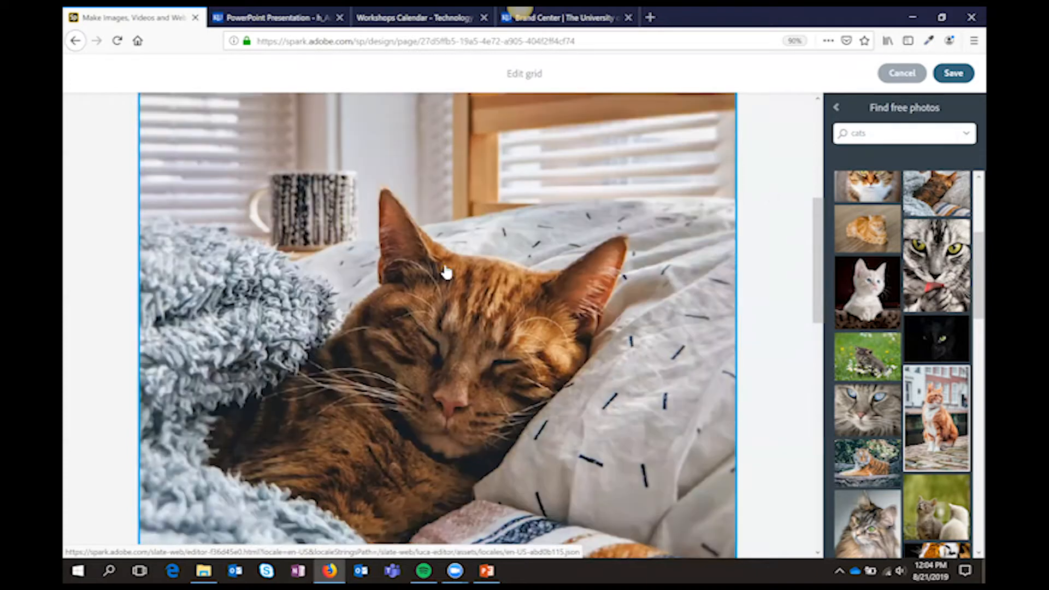
left_click(954, 74)
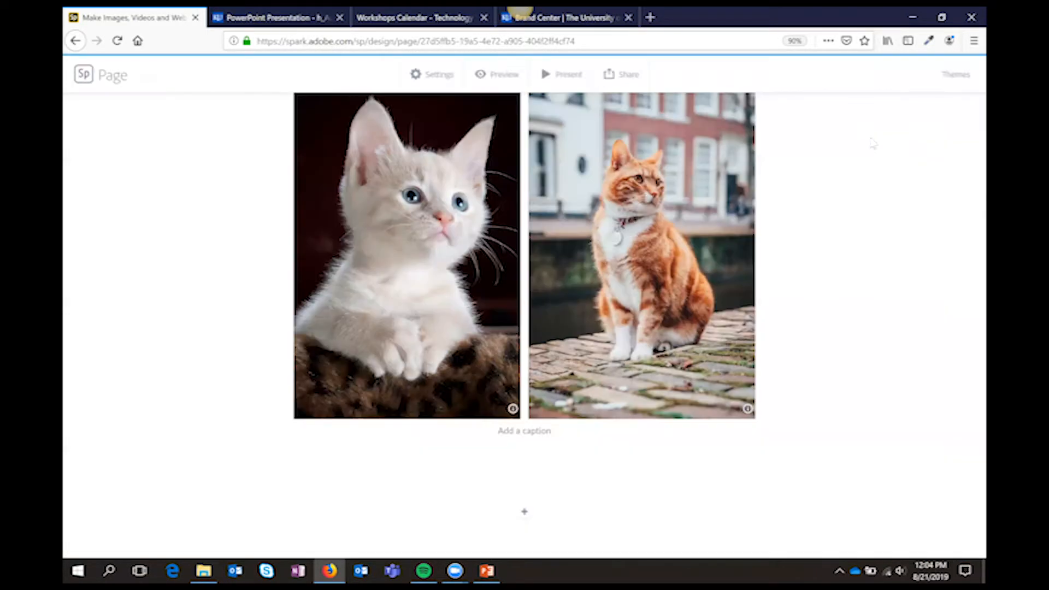
Start a glideshow below the photo grid with the reclining tiger, tiger face close-up, orange cat backpack and red panda photos
scroll(785, 370, "up", 6)
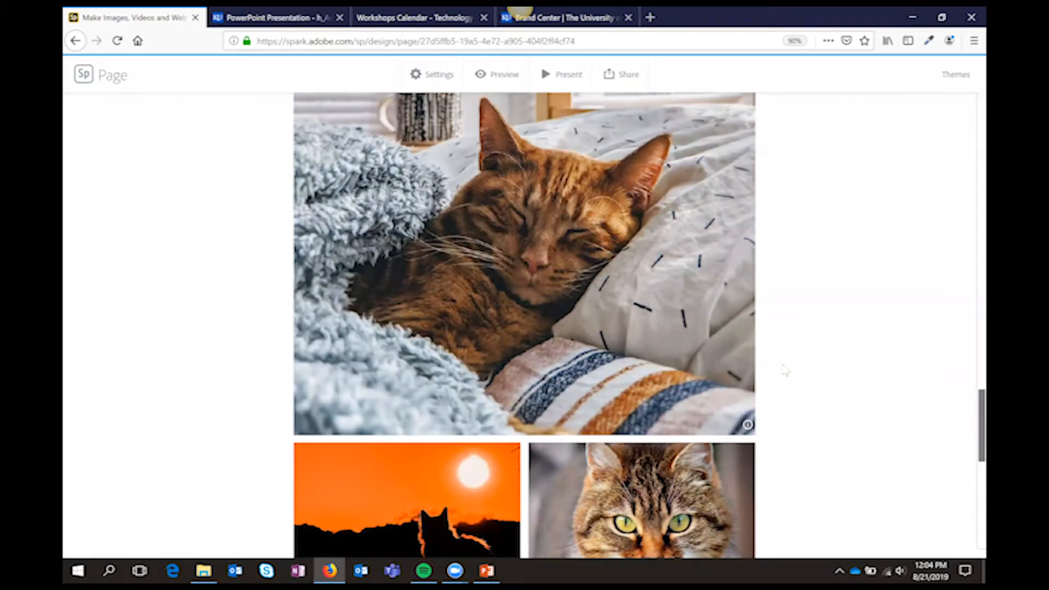
scroll(785, 370, "up", 10)
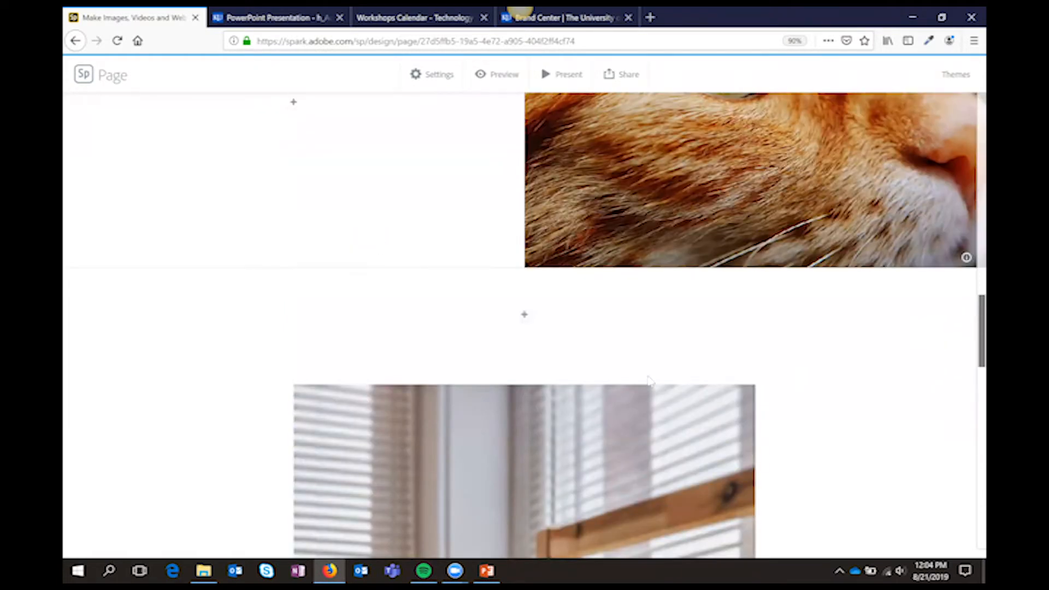
scroll(732, 377, "down", 15)
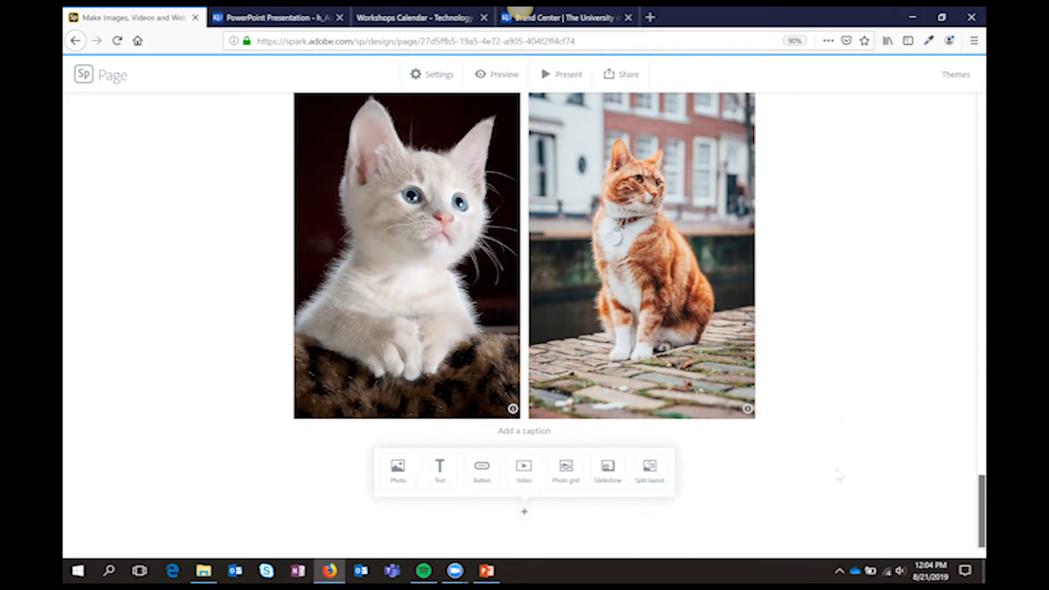
left_click(612, 488)
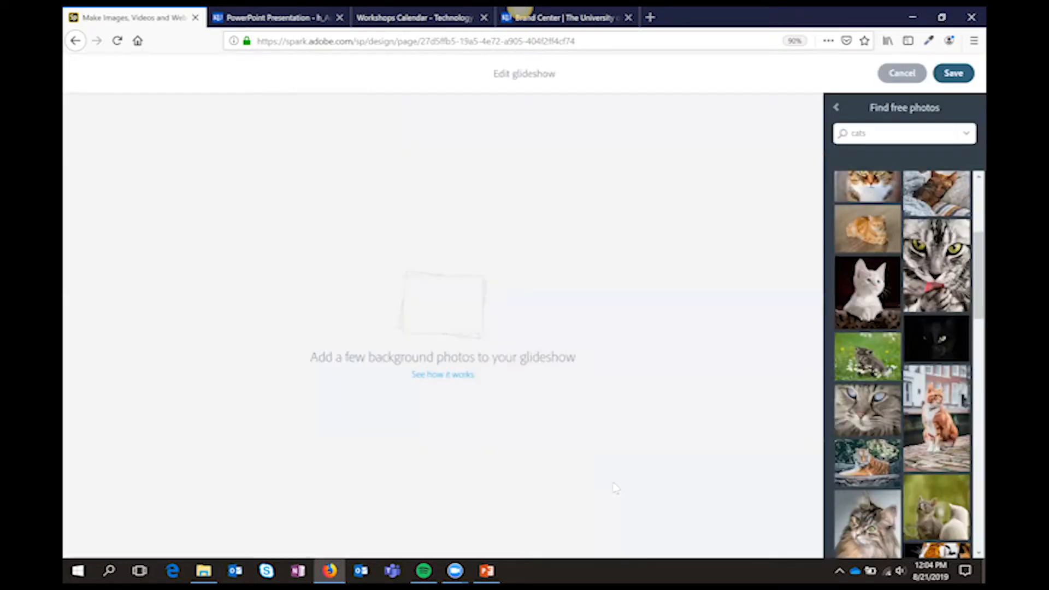
left_click(874, 472)
scroll(945, 492, "down", 2)
left_click(946, 504)
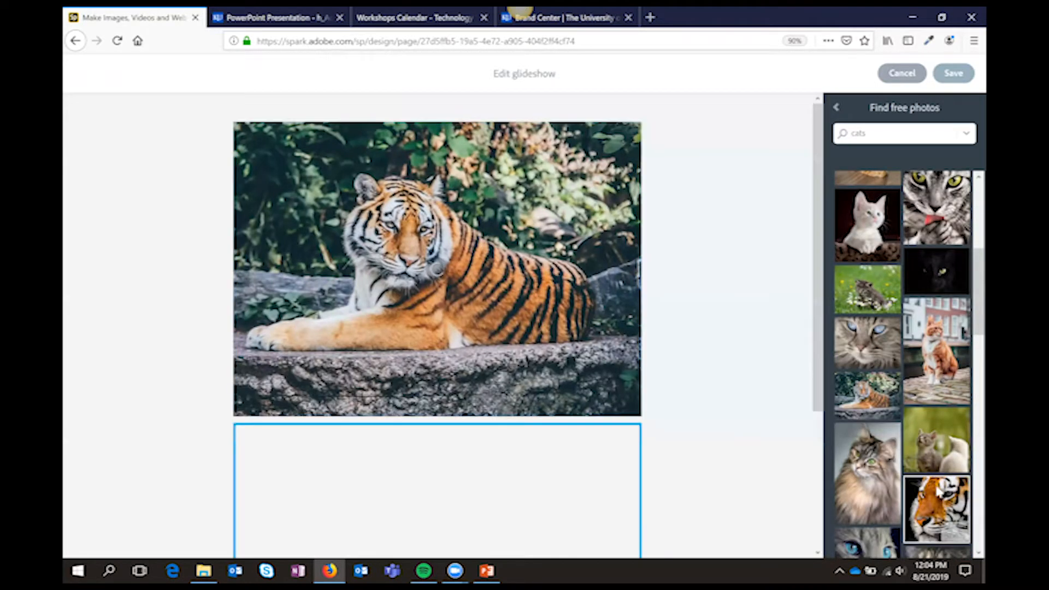
scroll(918, 481, "down", 5)
left_click(950, 461)
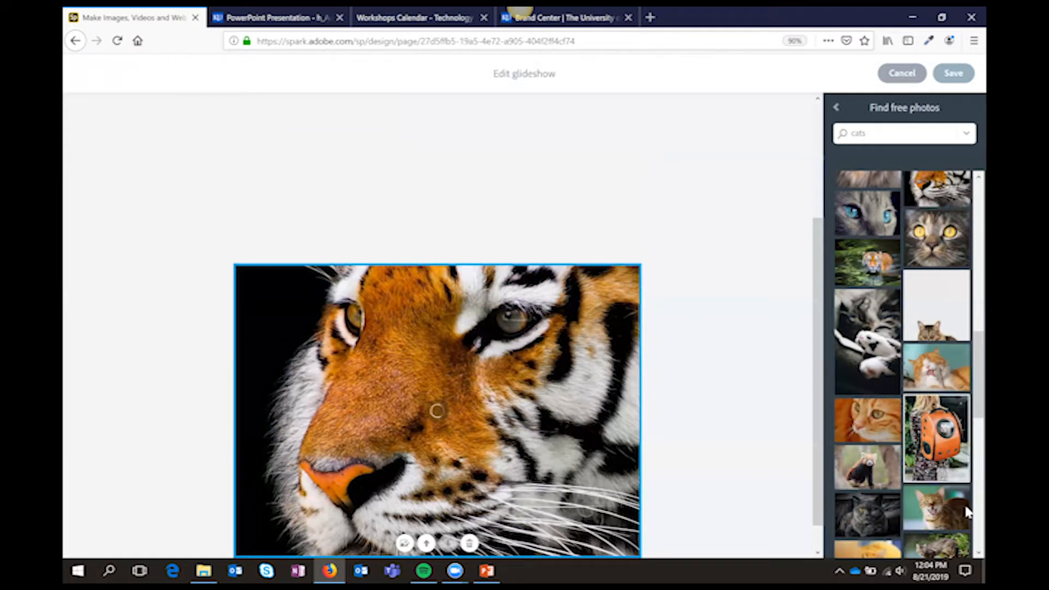
scroll(874, 513, "up", 1)
left_click(869, 522)
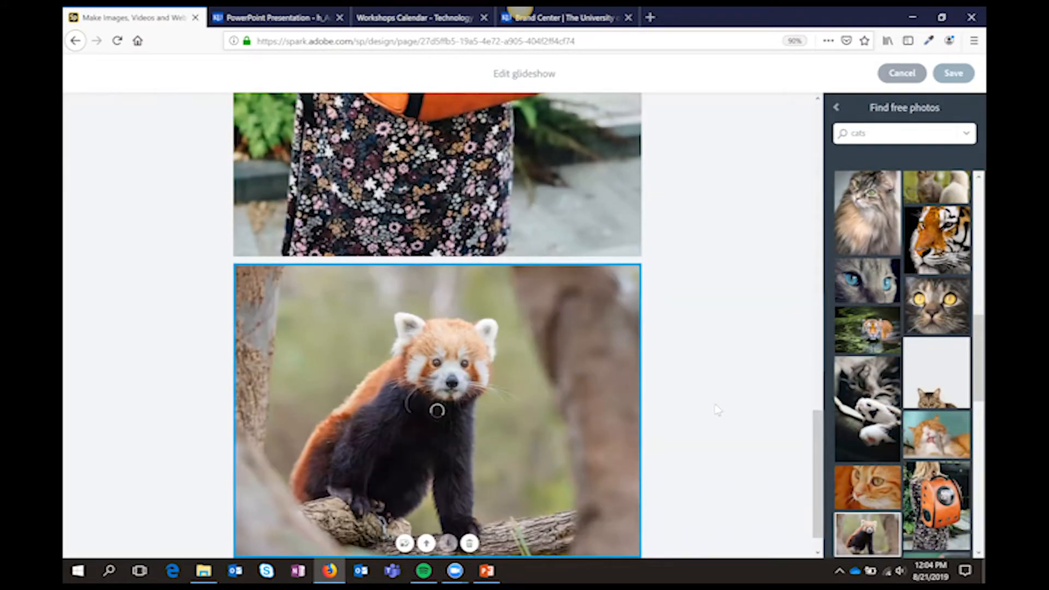
Check the order of the glideshow's background photos and save the glideshow to the page
scroll(719, 410, "up", 10)
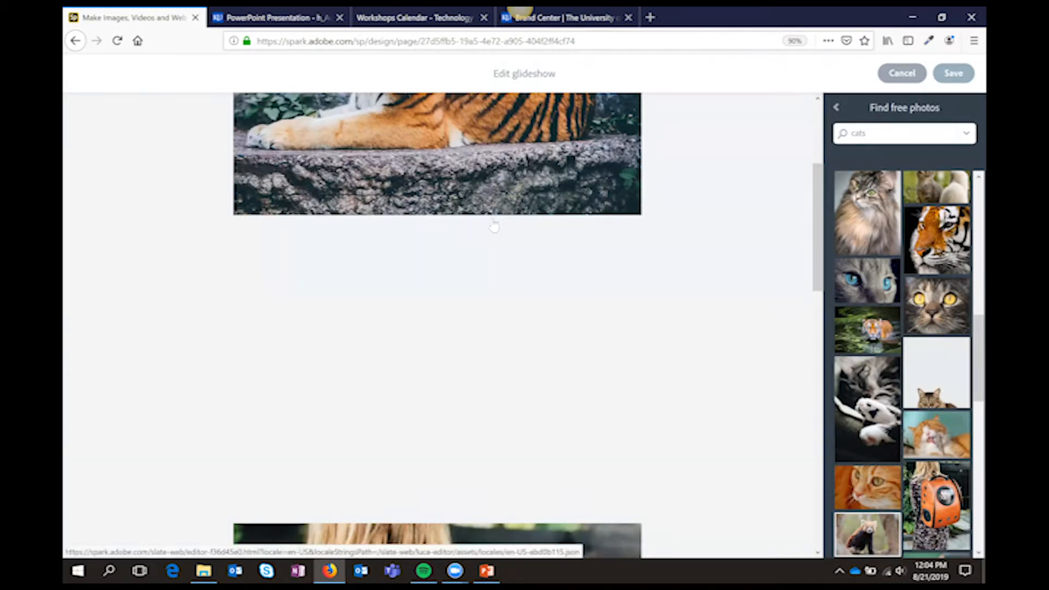
scroll(491, 224, "up", 3)
scroll(508, 445, "down", 5)
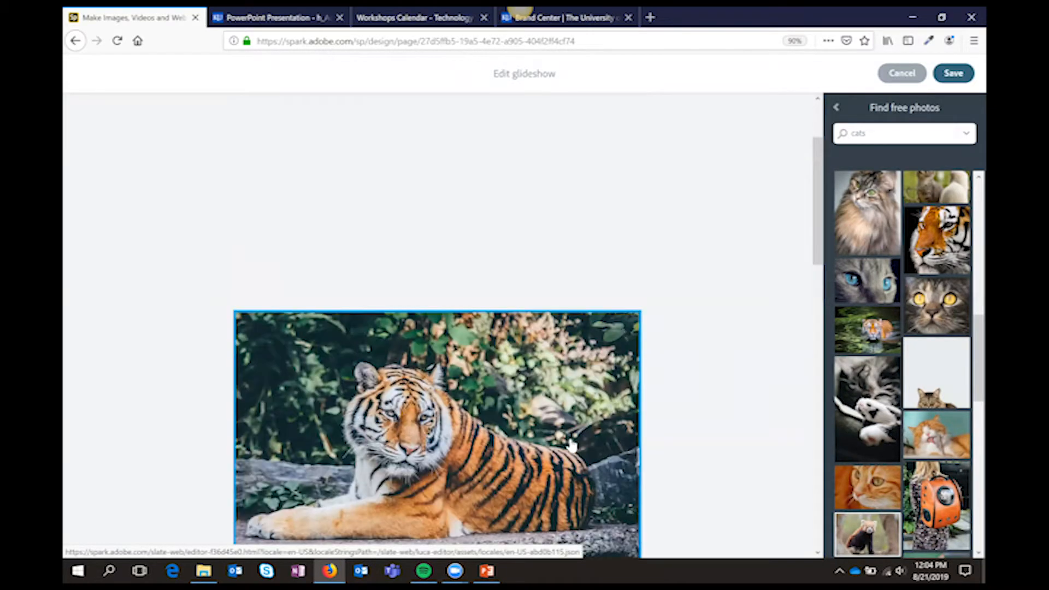
scroll(564, 442, "up", 10)
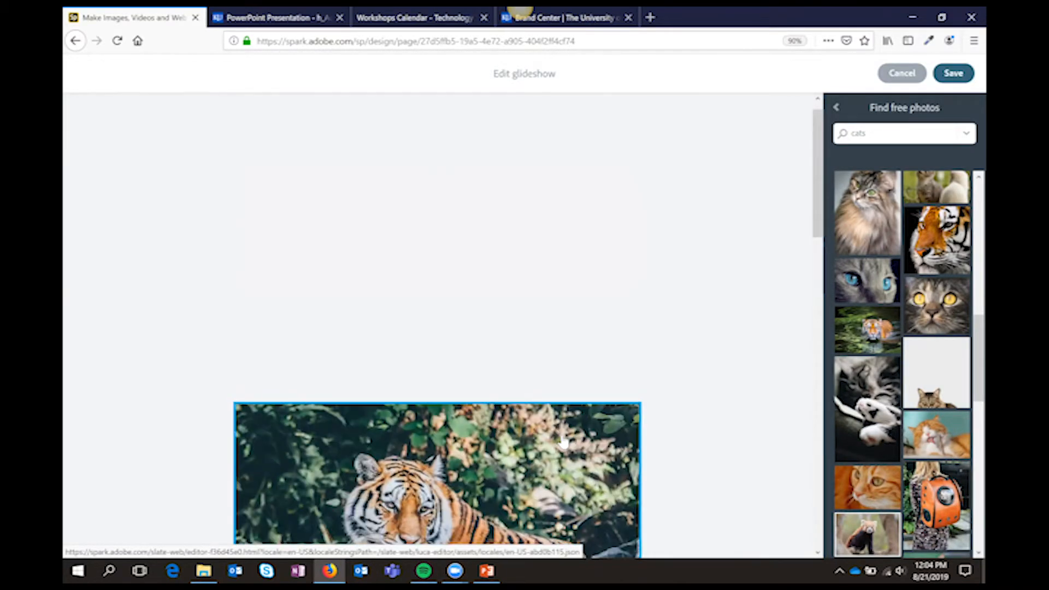
left_click(965, 75)
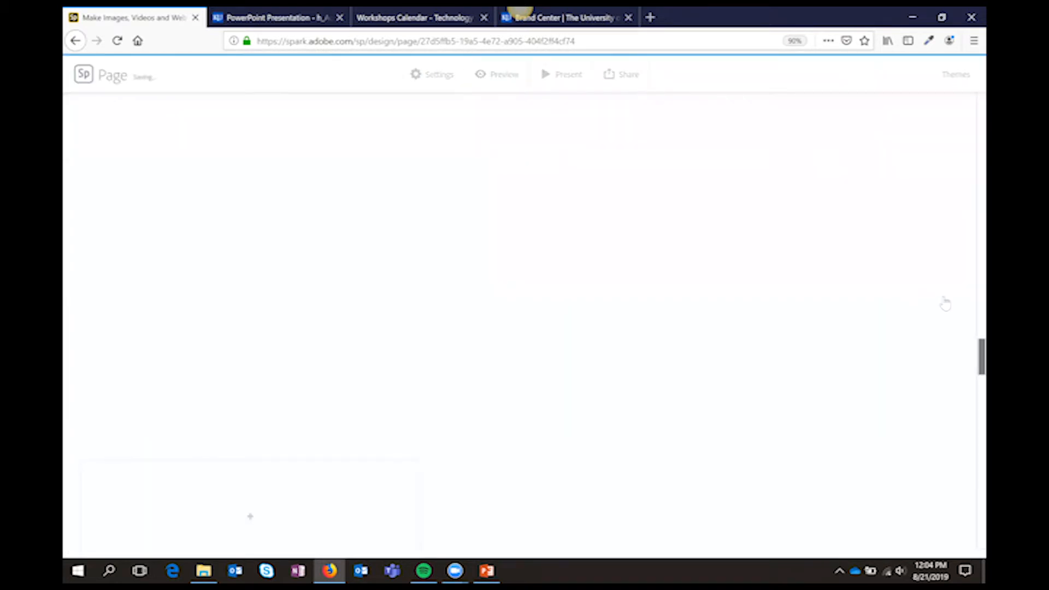
Look through the glideshow on the page to examine how its background photos change behind the empty caption boxes
scroll(863, 323, "down", 3)
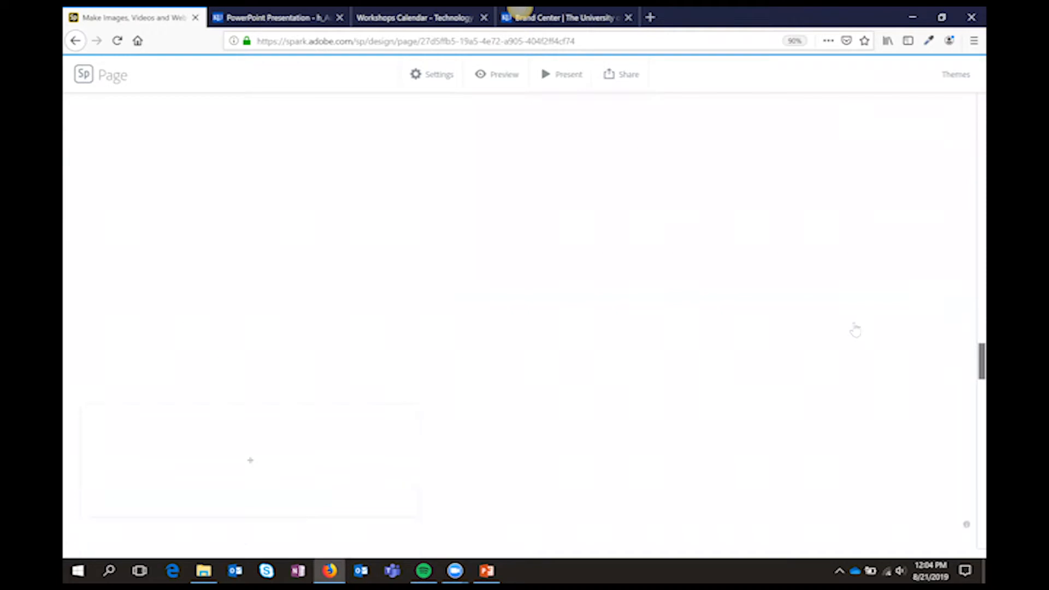
scroll(856, 330, "down", 4)
scroll(856, 330, "down", 6)
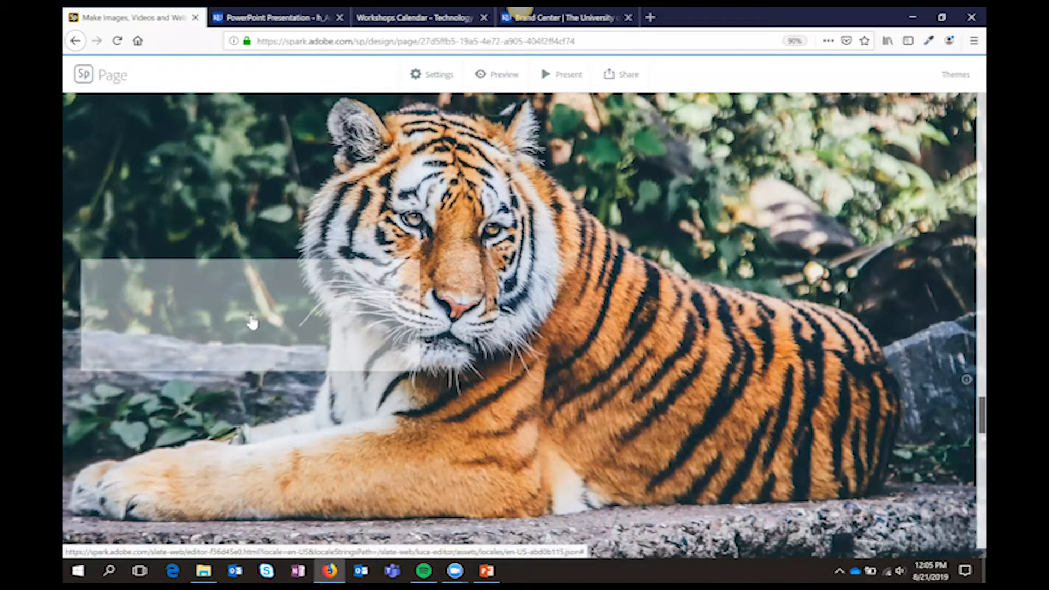
scroll(583, 384, "down", 3)
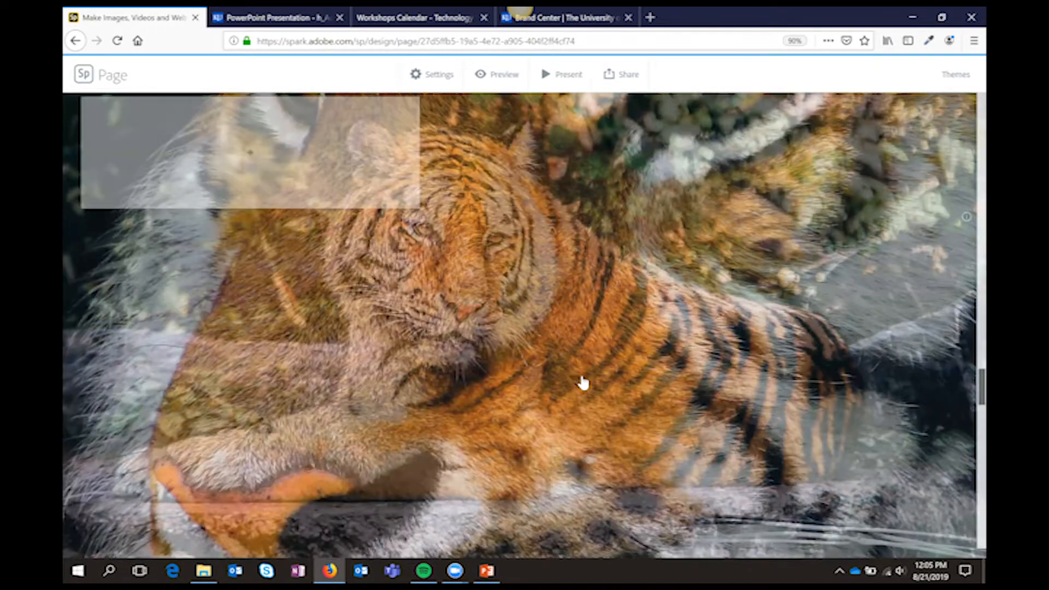
scroll(584, 383, "down", 5)
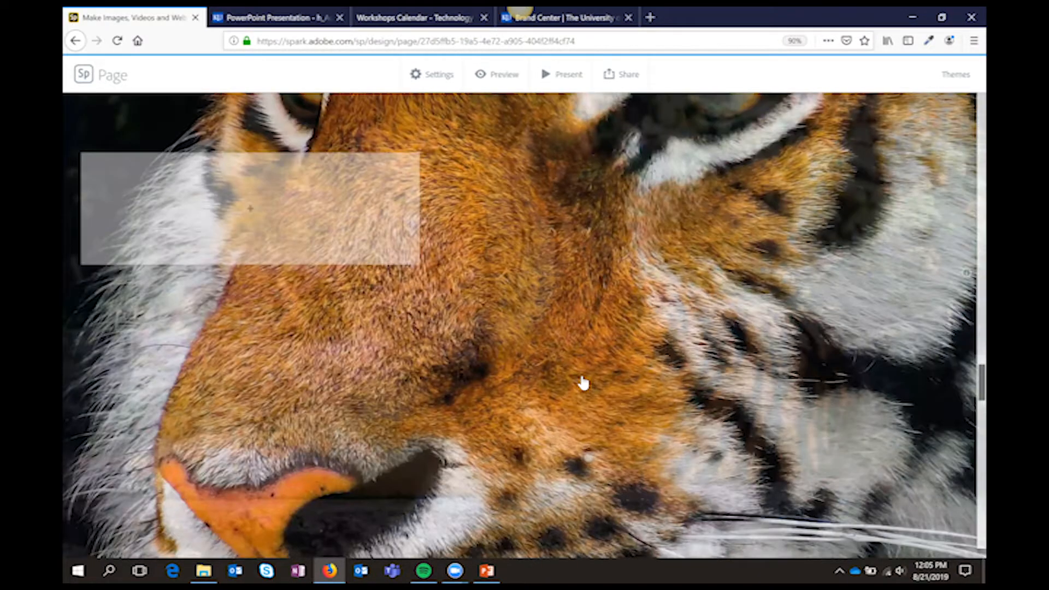
scroll(583, 383, "down", 1)
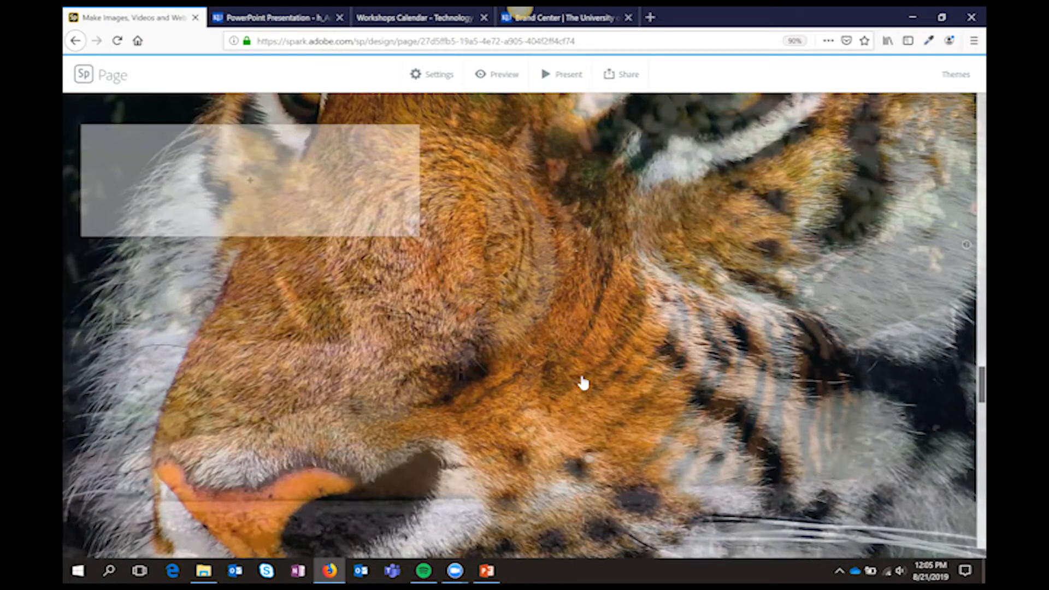
scroll(583, 383, "down", 5)
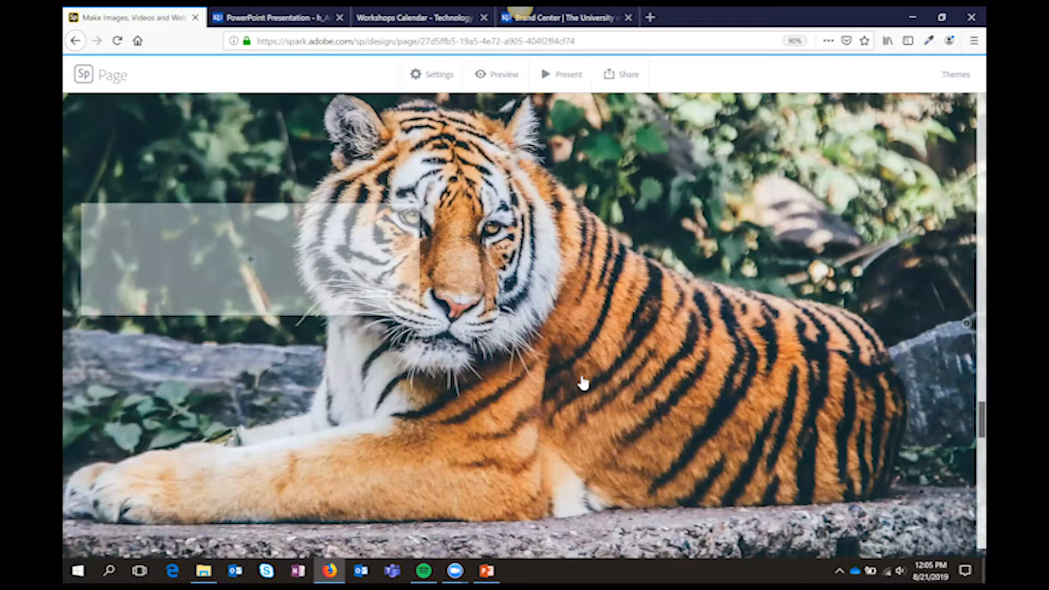
scroll(583, 384, "down", 5)
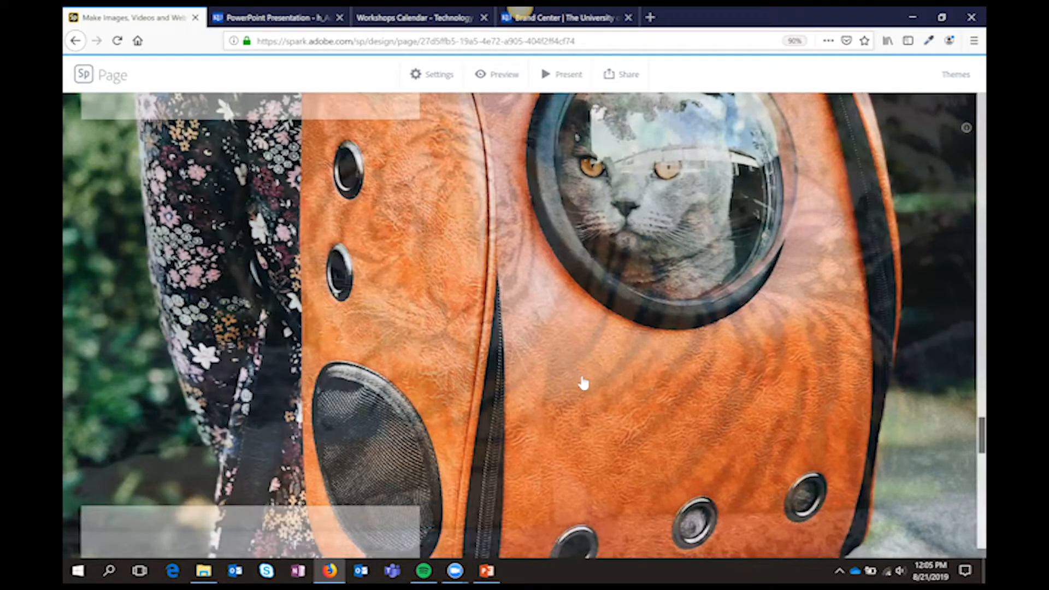
scroll(583, 383, "down", 2)
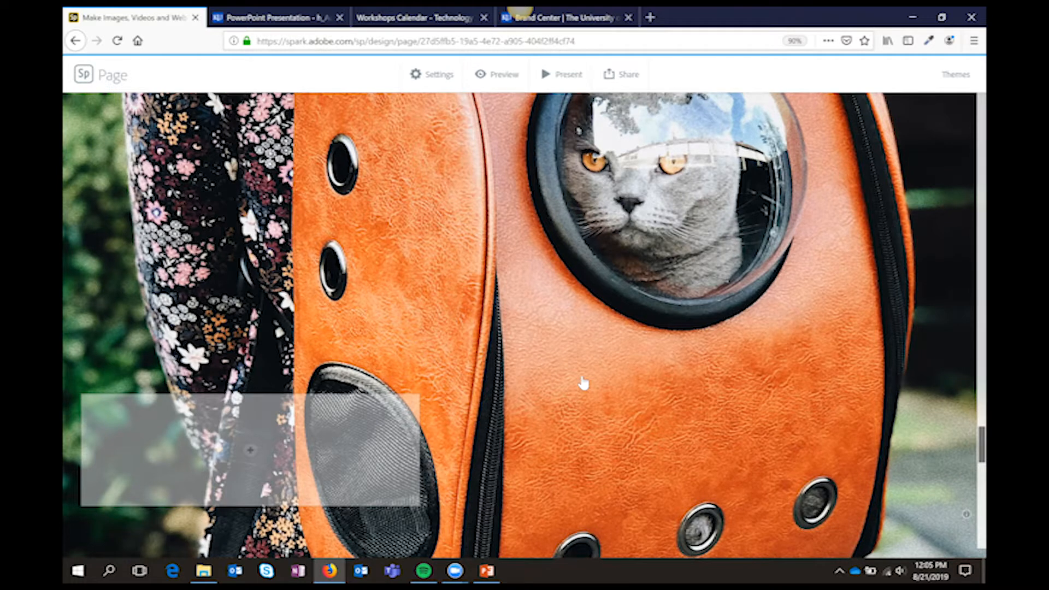
scroll(593, 384, "down", 5)
scroll(546, 382, "up", 3)
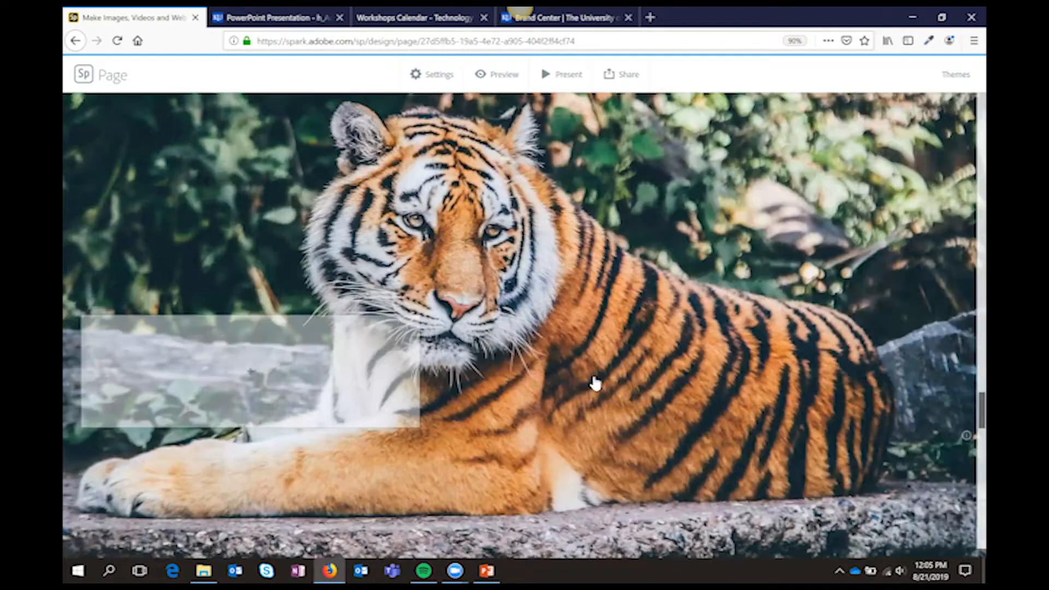
Add the text "More info here about tigers" to the caption box over the reclining tiger photo in the glideshow
left_click(252, 377)
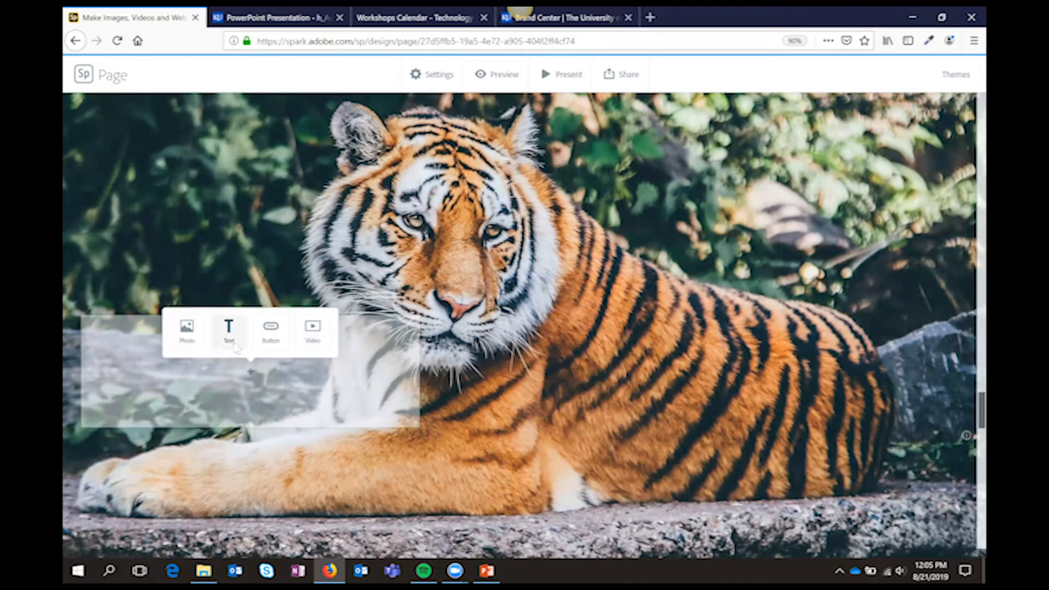
left_click(230, 330)
type("M")
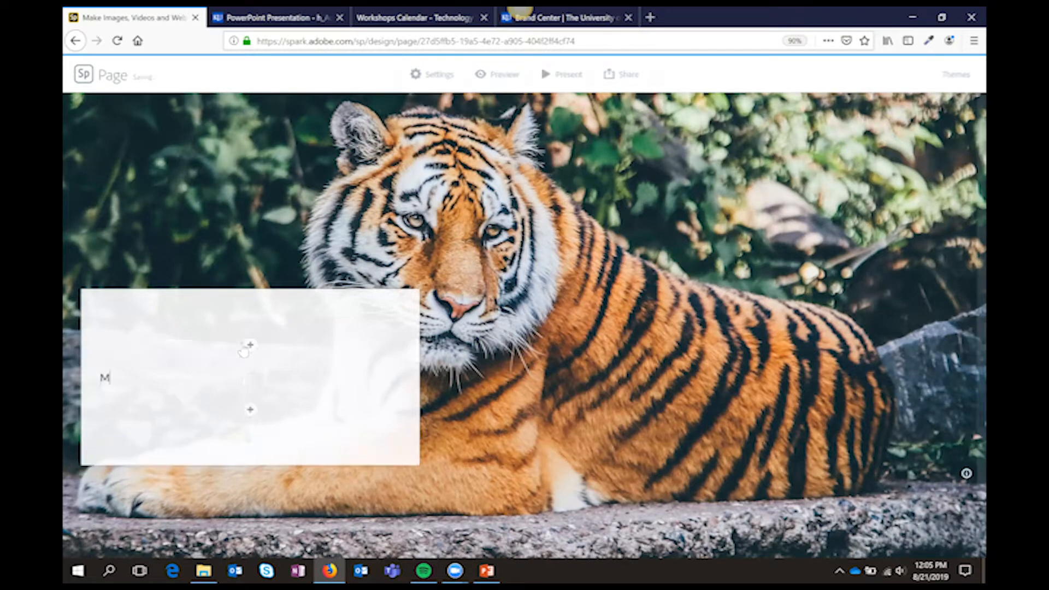
type("ore info here about tigers")
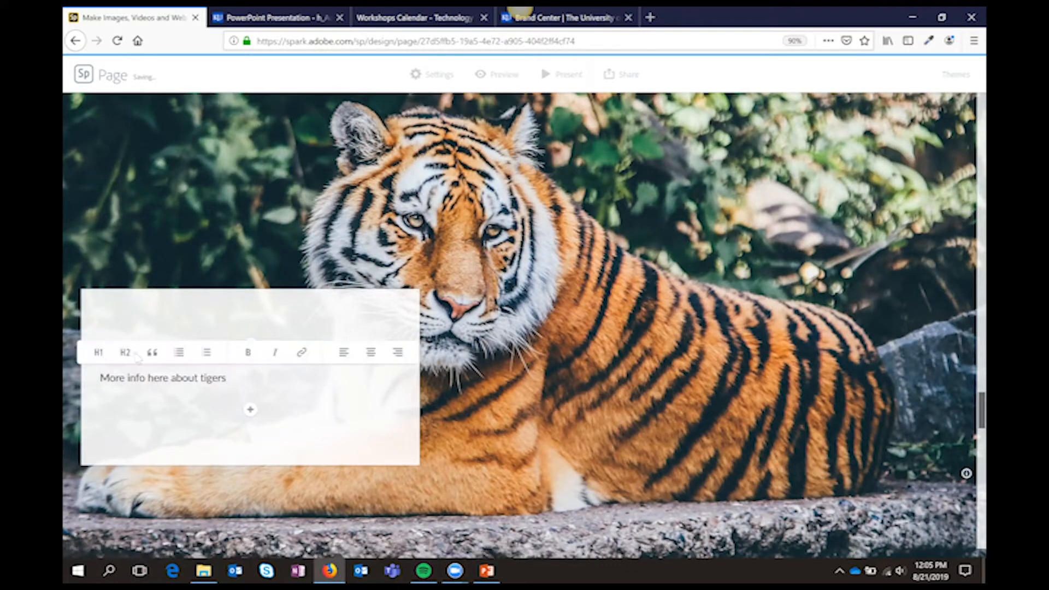
Format the tiger caption as an H2 heading
left_click(122, 353)
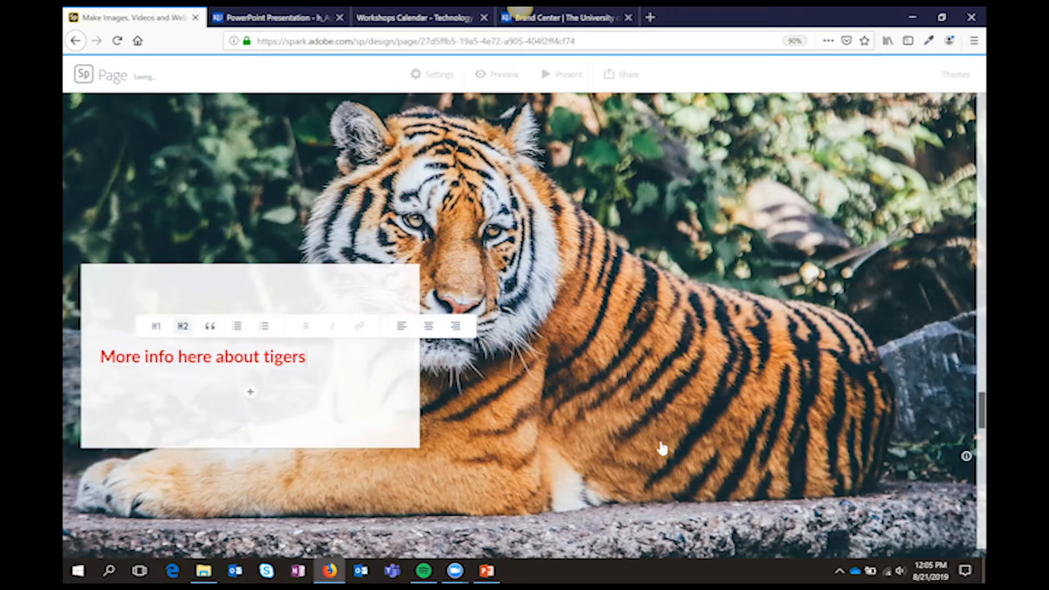
scroll(967, 410, "up", 1)
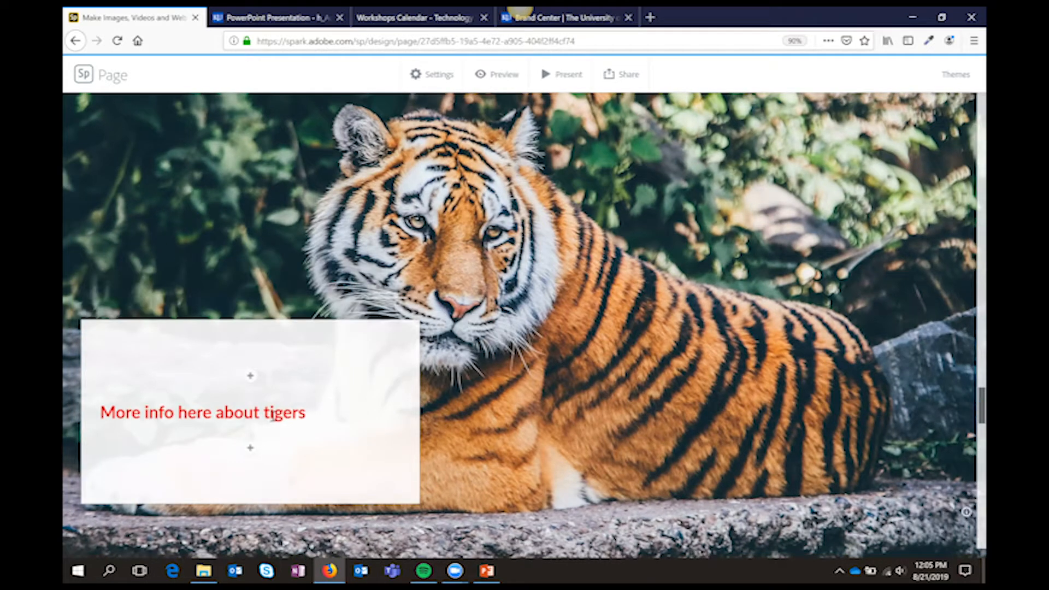
left_click(181, 413)
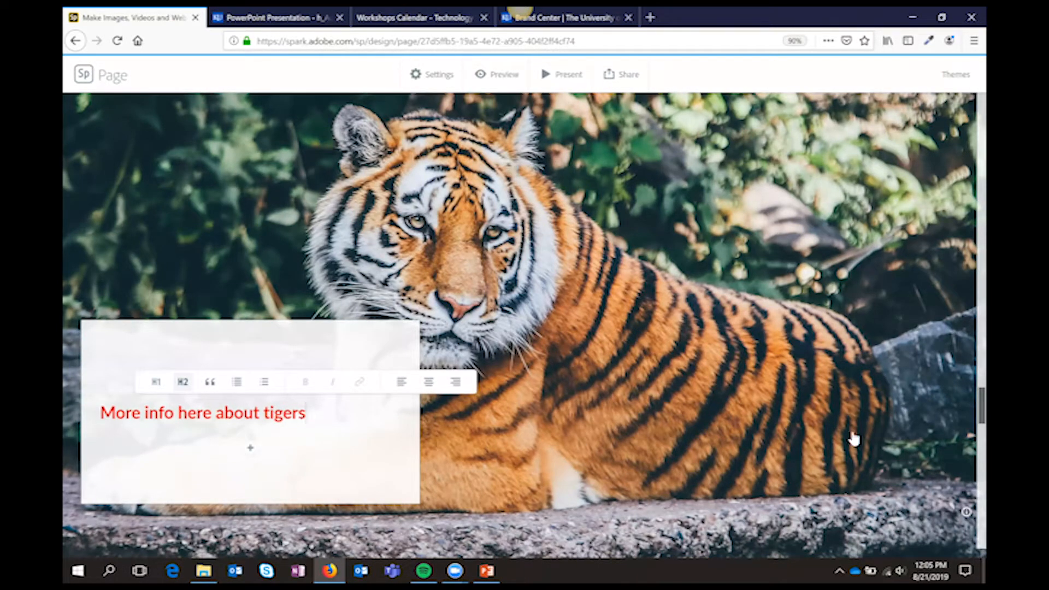
Try the Medium brand theme on the page and check the title section
scroll(968, 377, "down", 3)
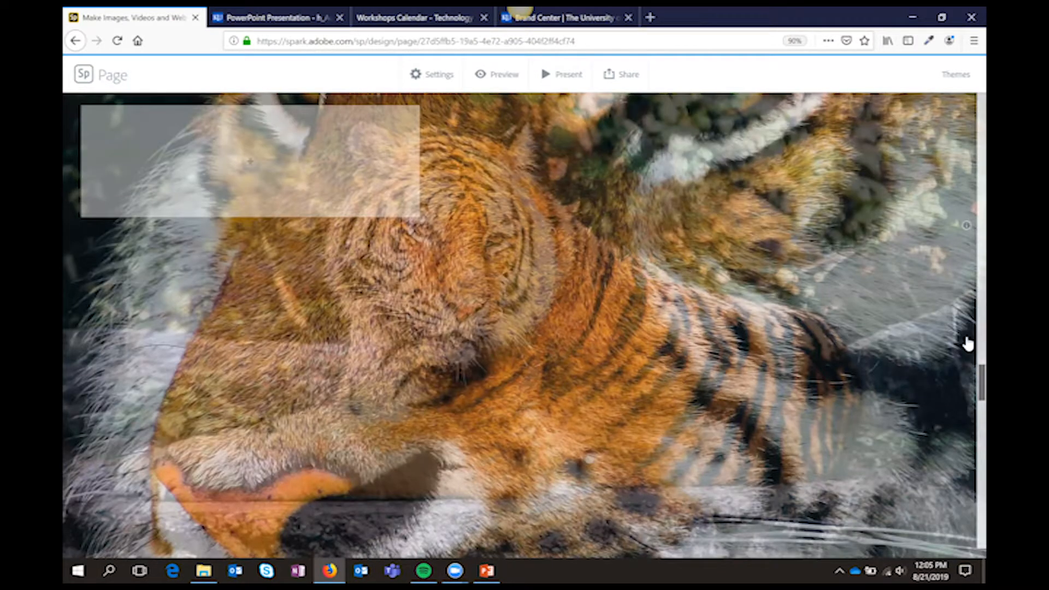
scroll(967, 342, "up", 5)
scroll(960, 171, "up", 6)
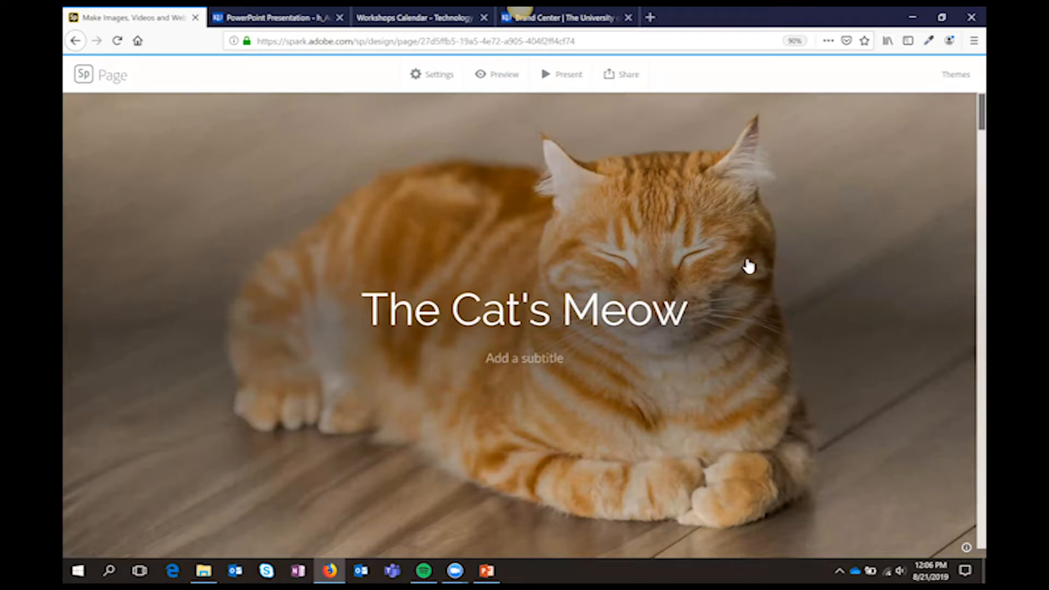
left_click(951, 80)
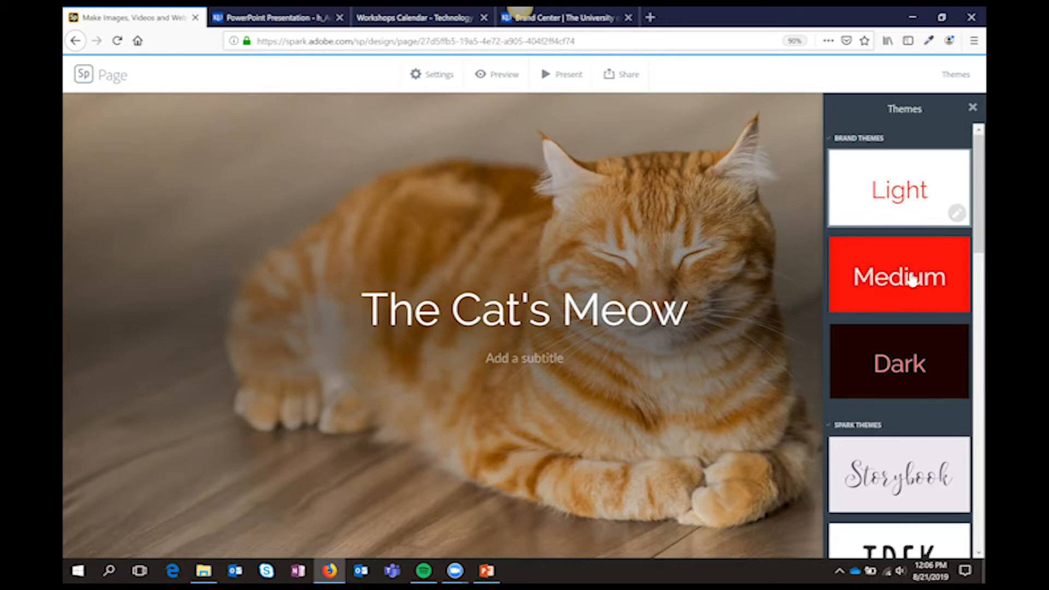
left_click(875, 293)
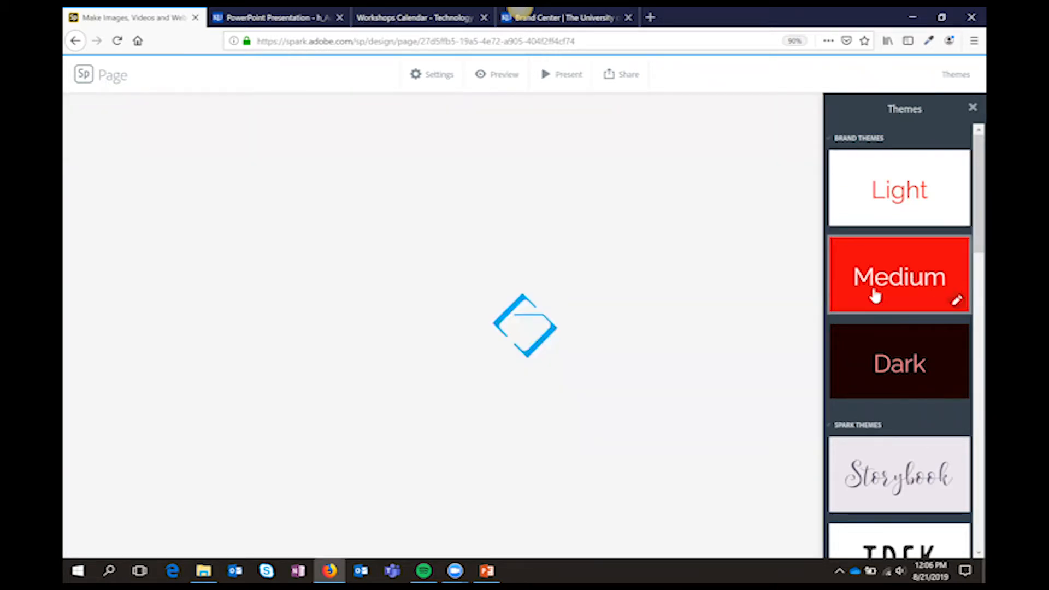
left_click(955, 300)
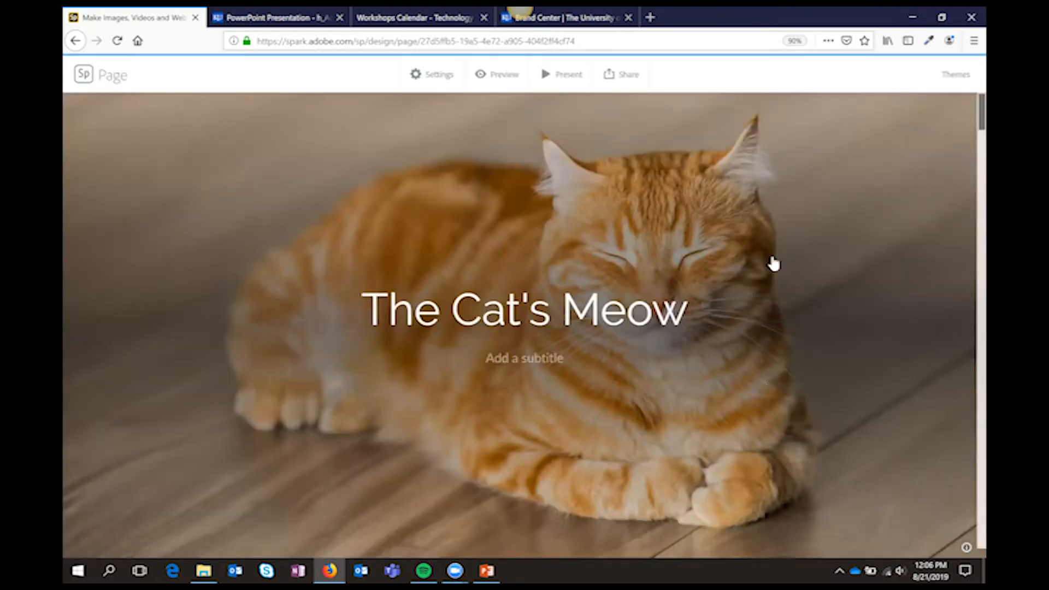
left_click(498, 261)
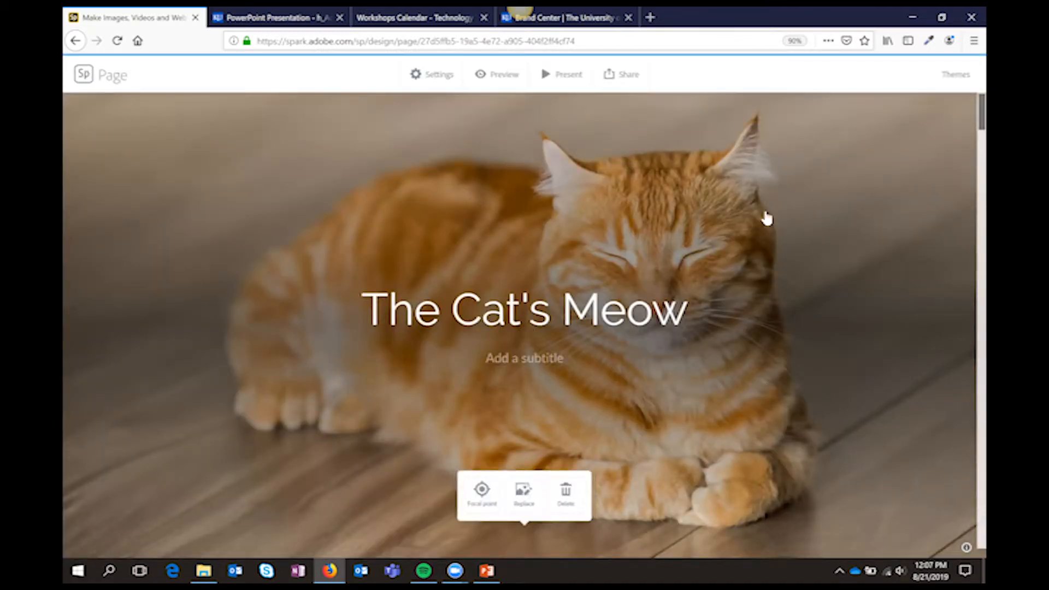
Try the Storybook, Trek and Chic themes on the page
left_click(955, 74)
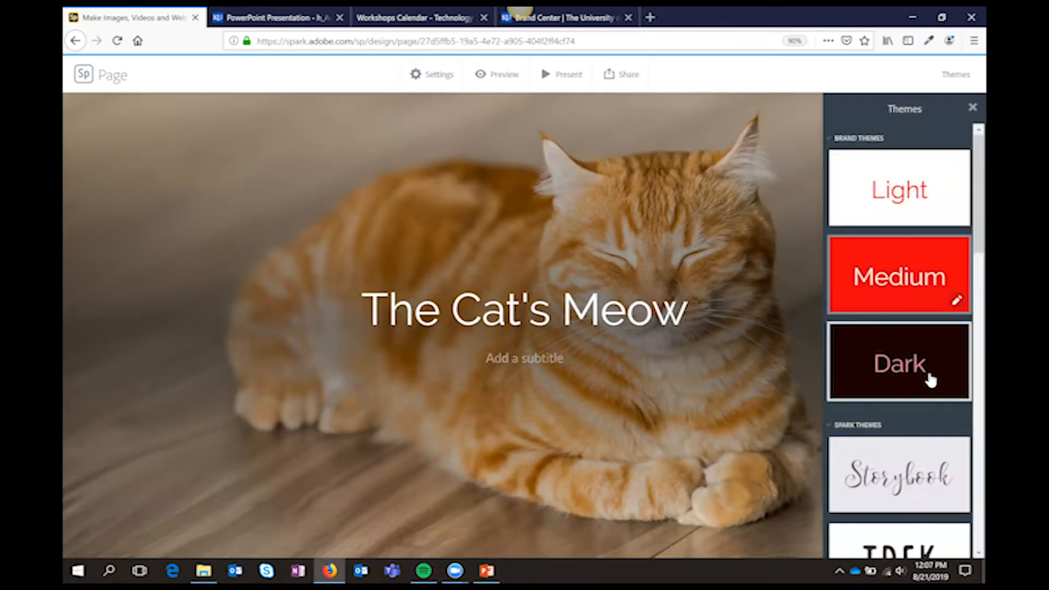
scroll(929, 376, "down", 3)
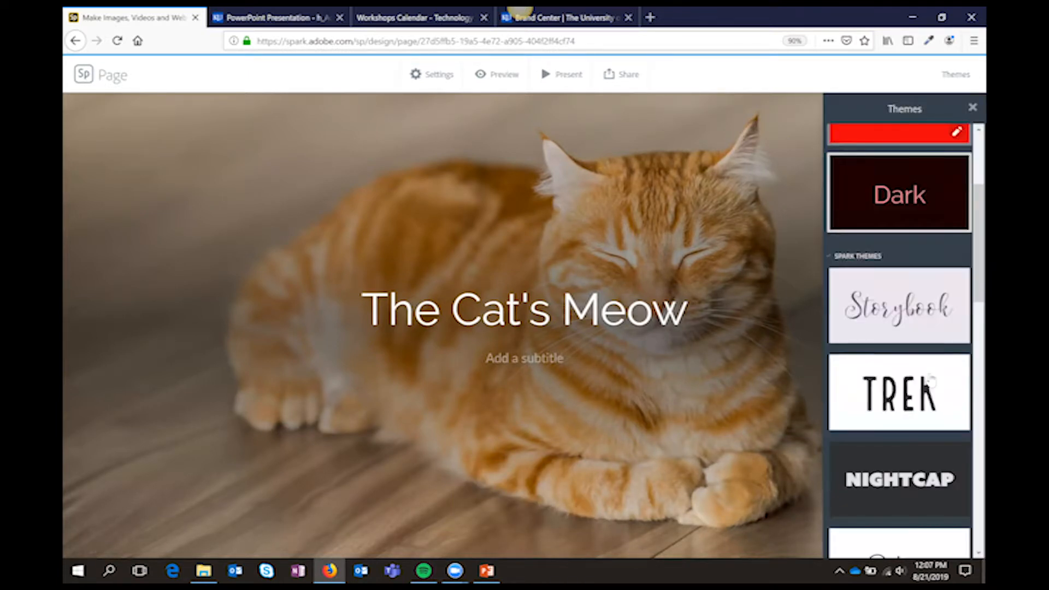
left_click(919, 331)
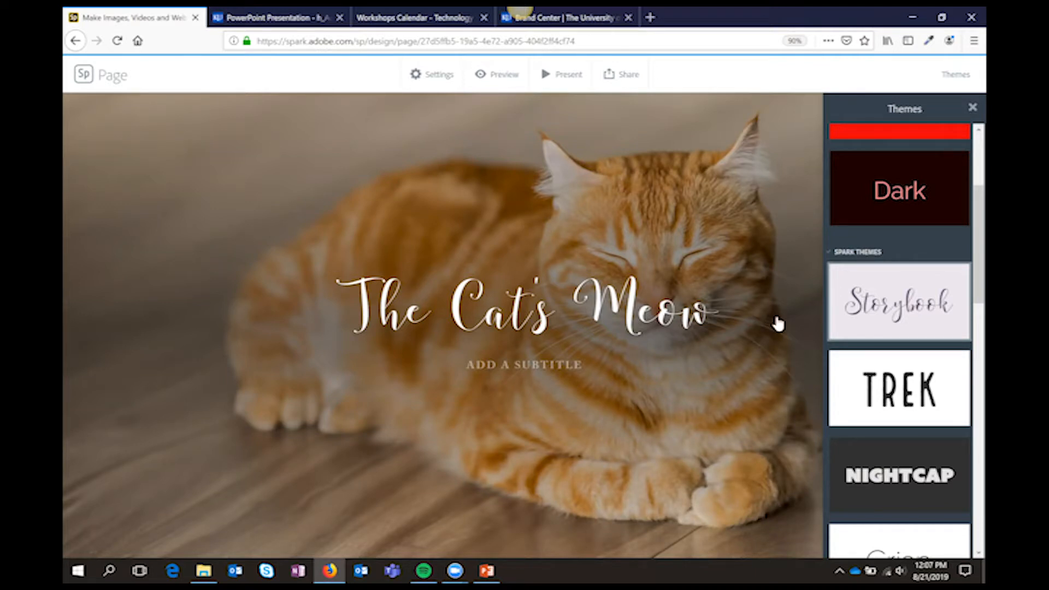
left_click(920, 394)
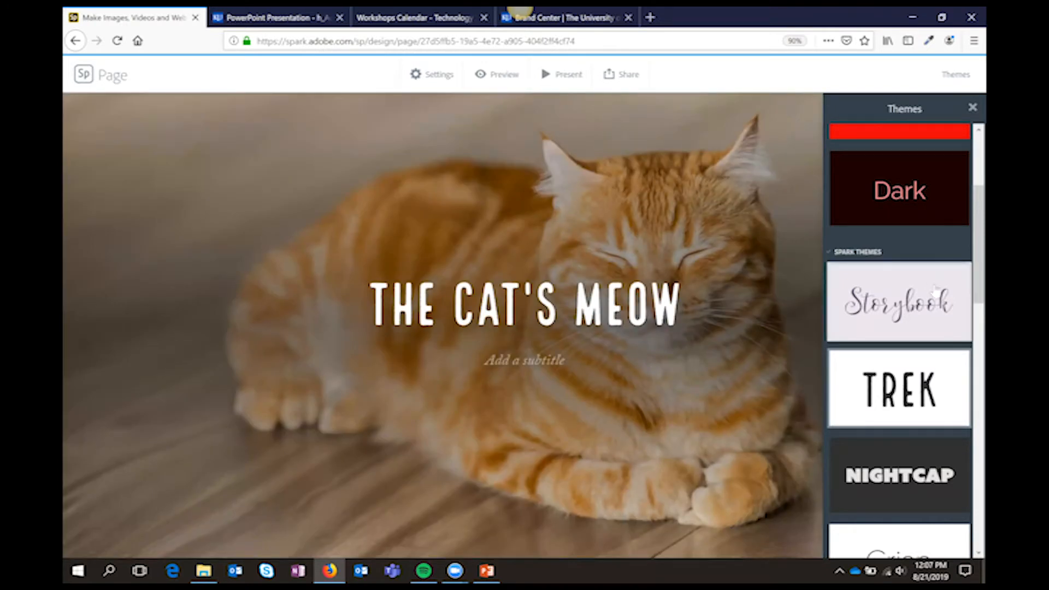
scroll(927, 264, "down", 5)
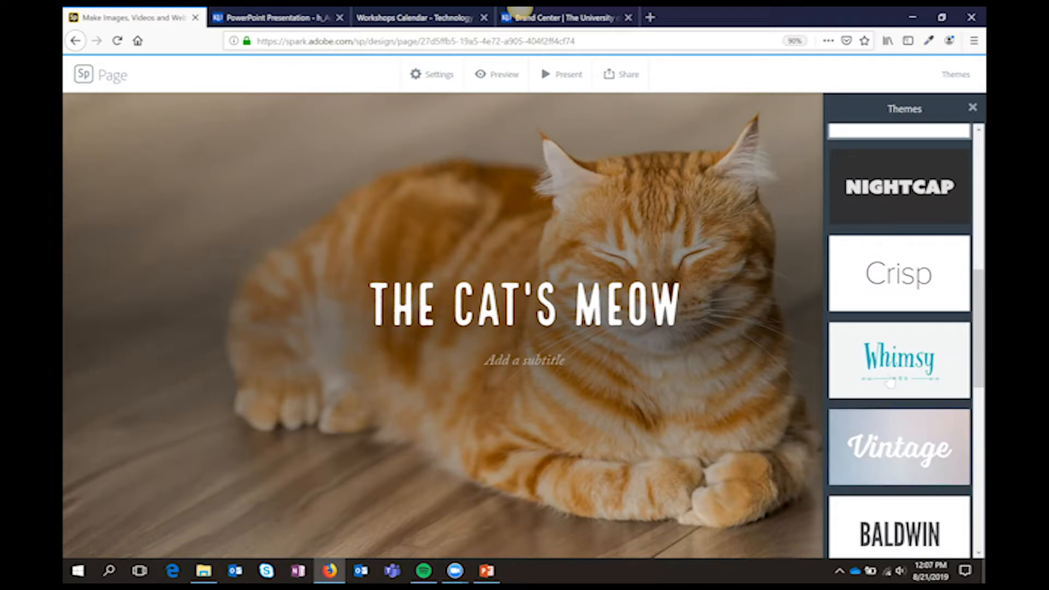
scroll(891, 441, "down", 5)
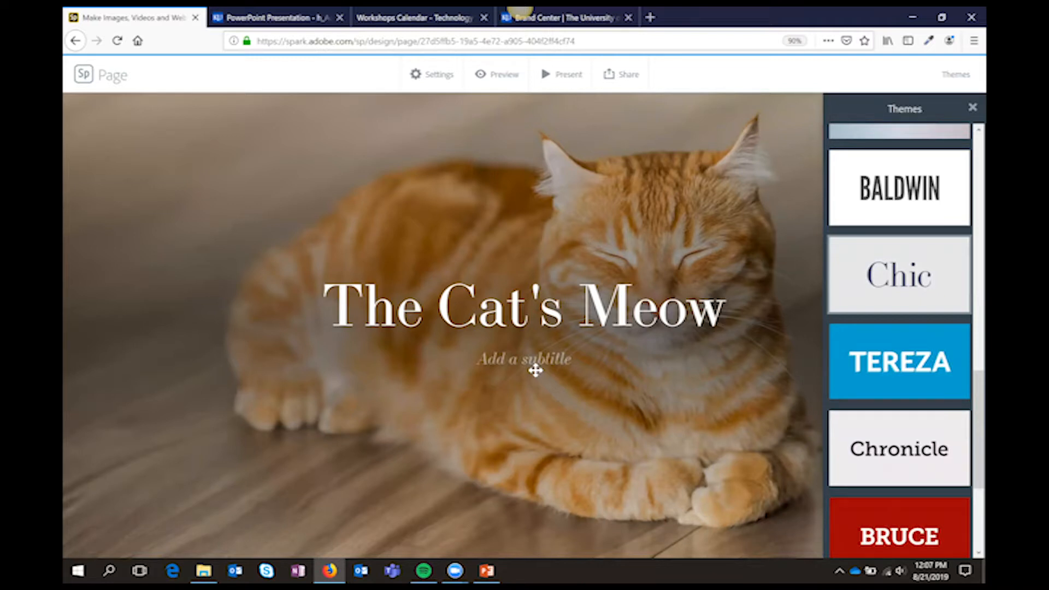
scroll(543, 377, "down", 10)
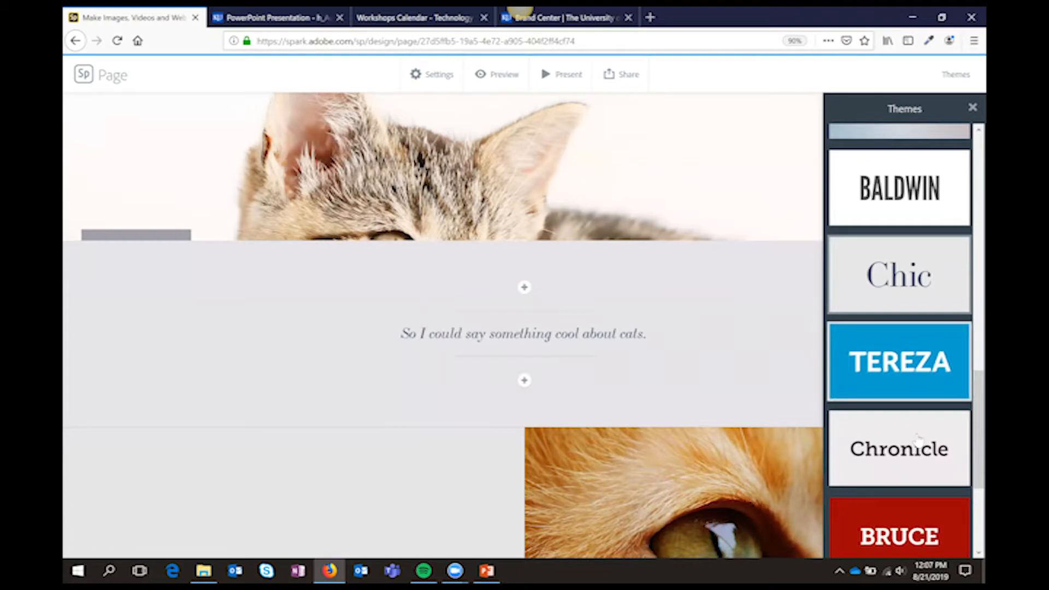
Try the Chronicle theme on the quote section and settle on the Bruce theme for the page
left_click(918, 437)
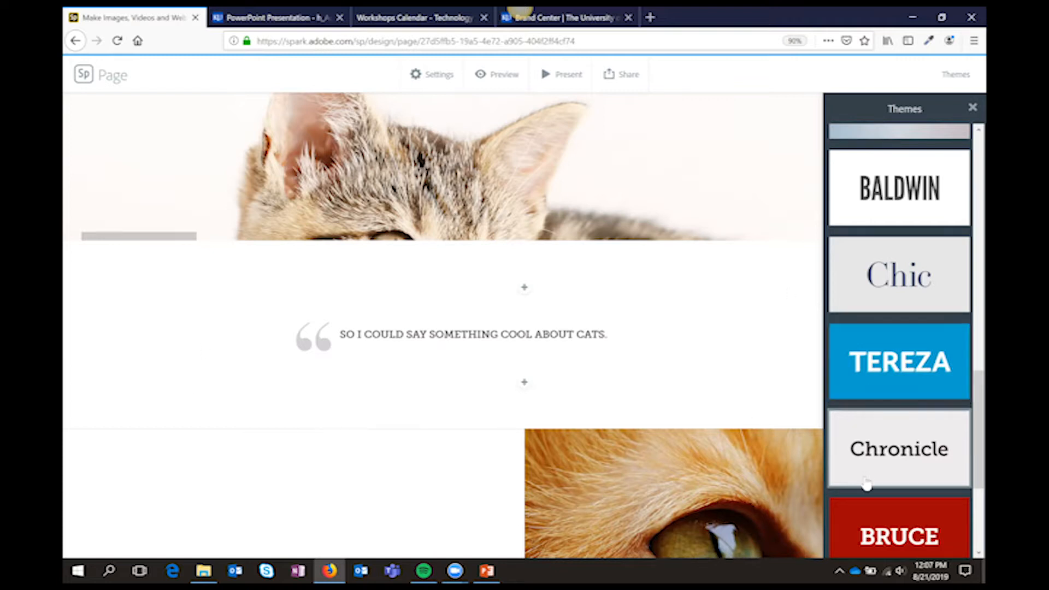
left_click(875, 538)
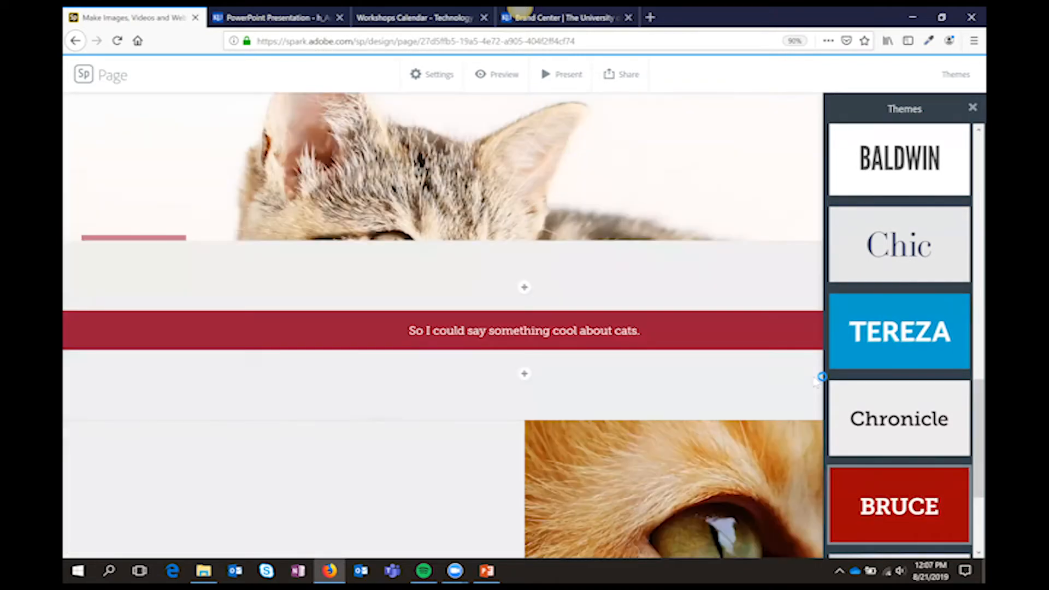
scroll(646, 332, "up", 10)
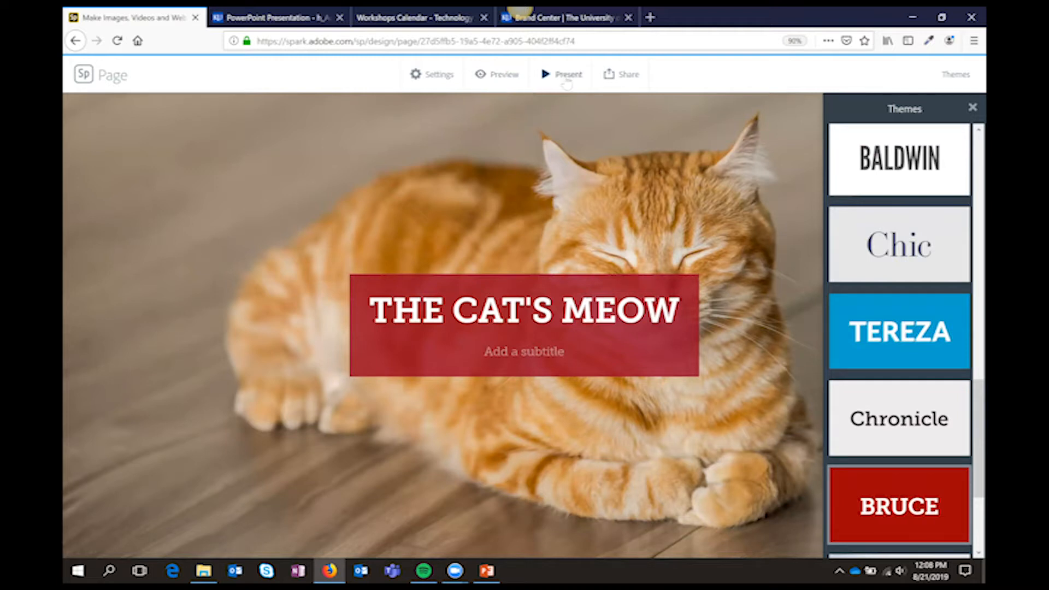
Present The Cat's Meow page full screen, look through its sections down to the photo grid, and exit the presentation
left_click(563, 76)
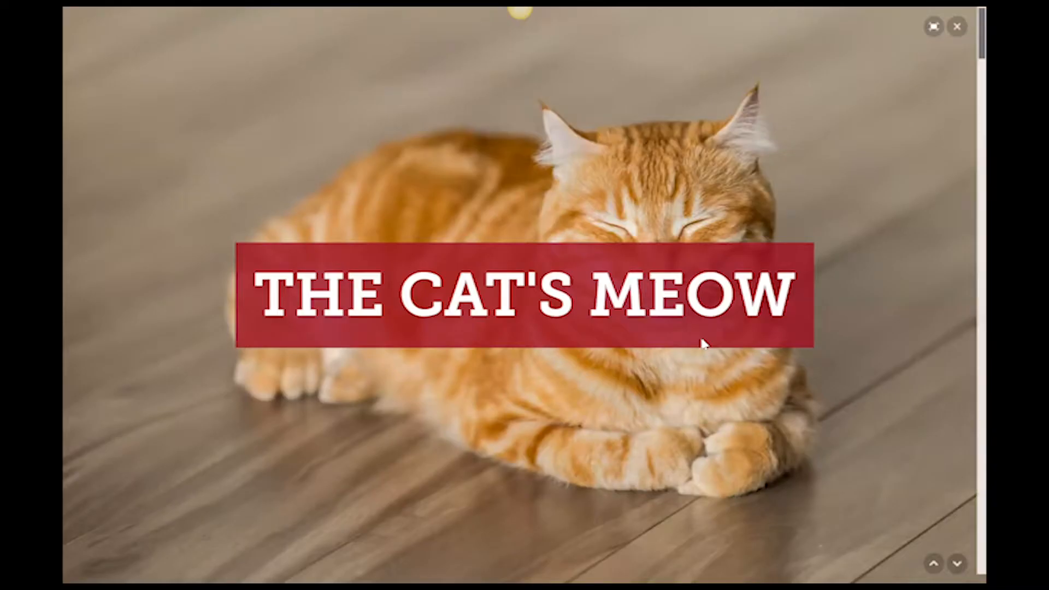
scroll(703, 343, "down", 5)
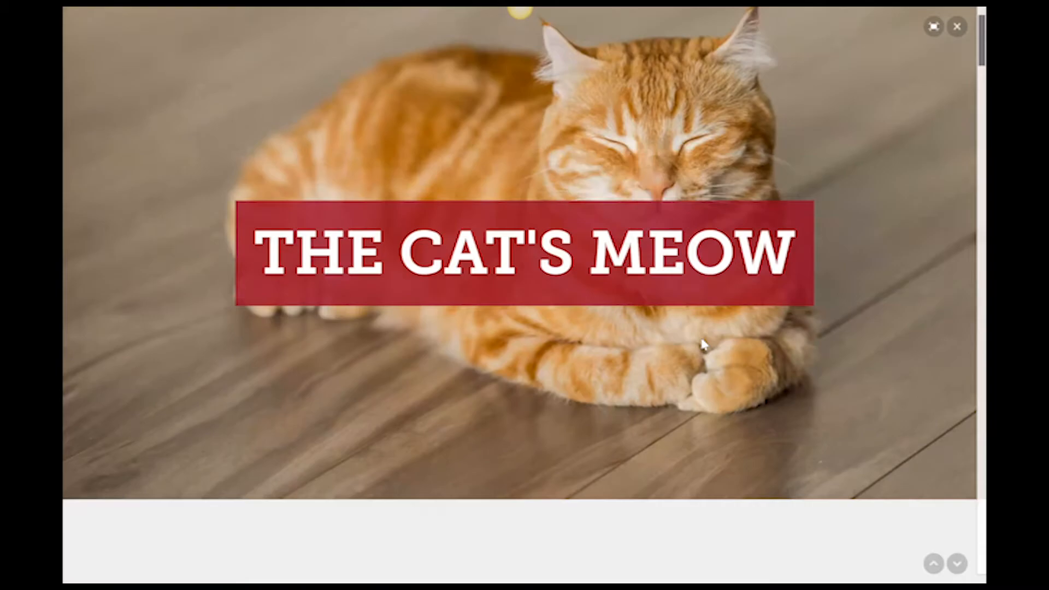
scroll(703, 343, "down", 5)
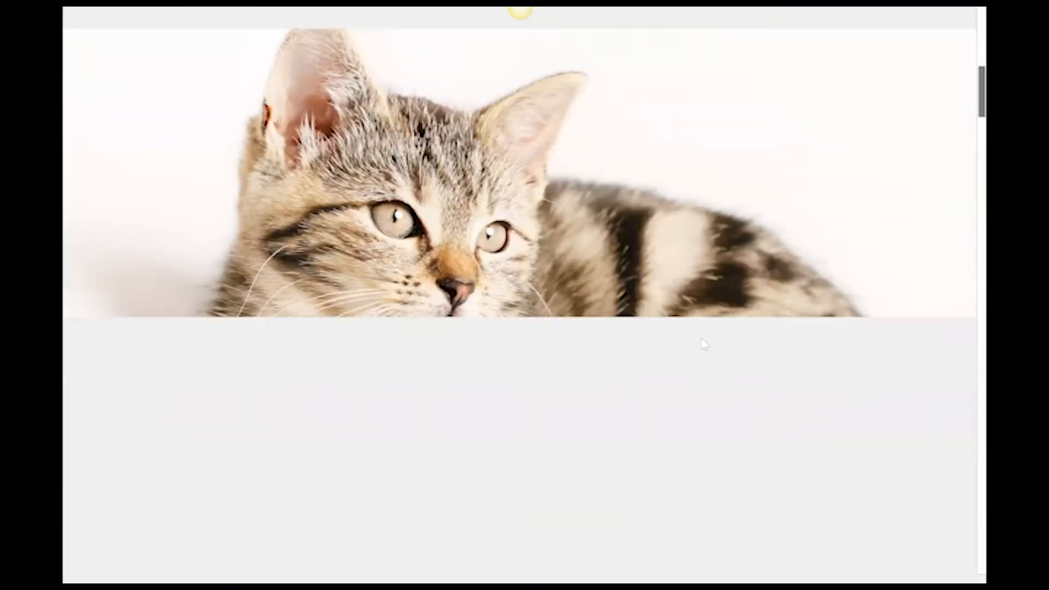
scroll(703, 343, "down", 5)
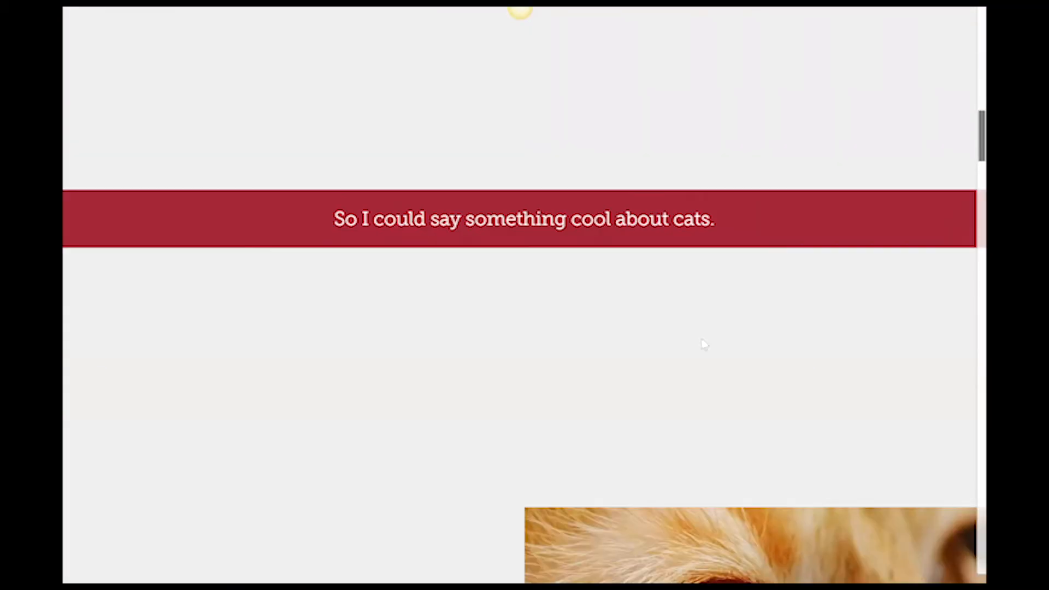
scroll(703, 343, "down", 3)
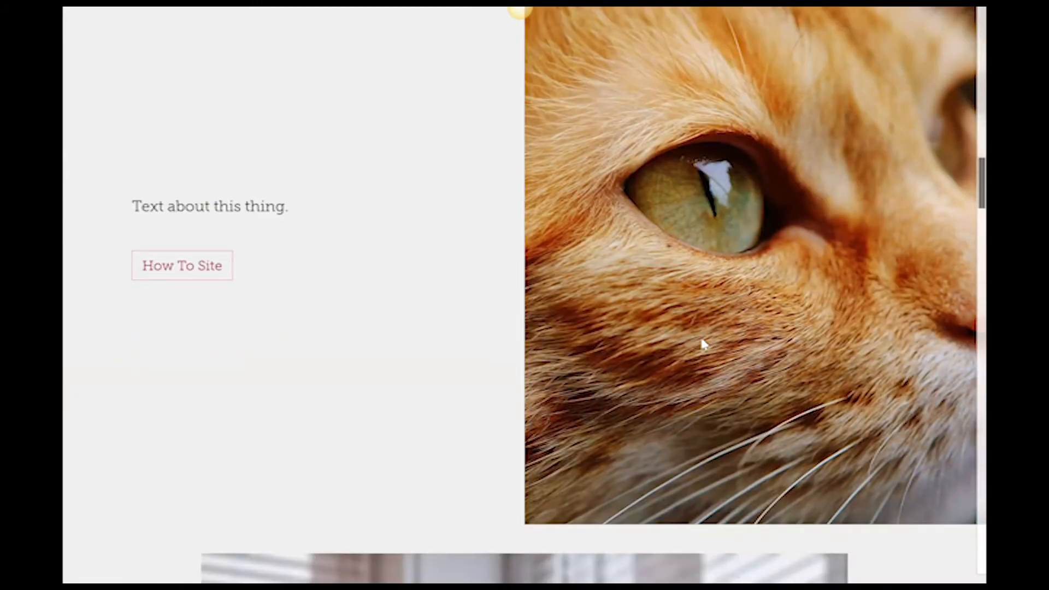
scroll(703, 343, "down", 10)
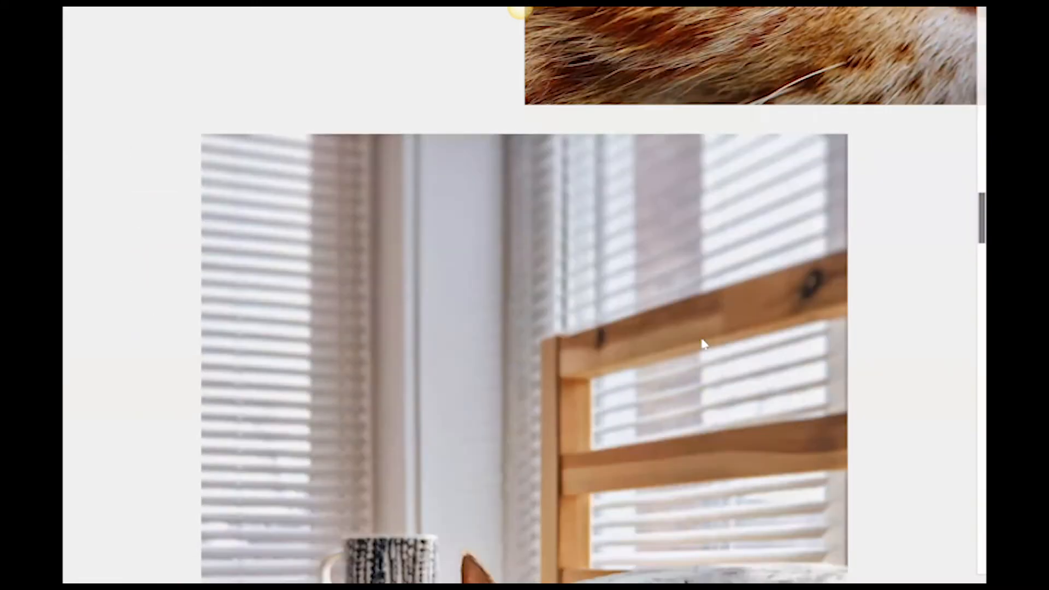
scroll(703, 343, "down", 10)
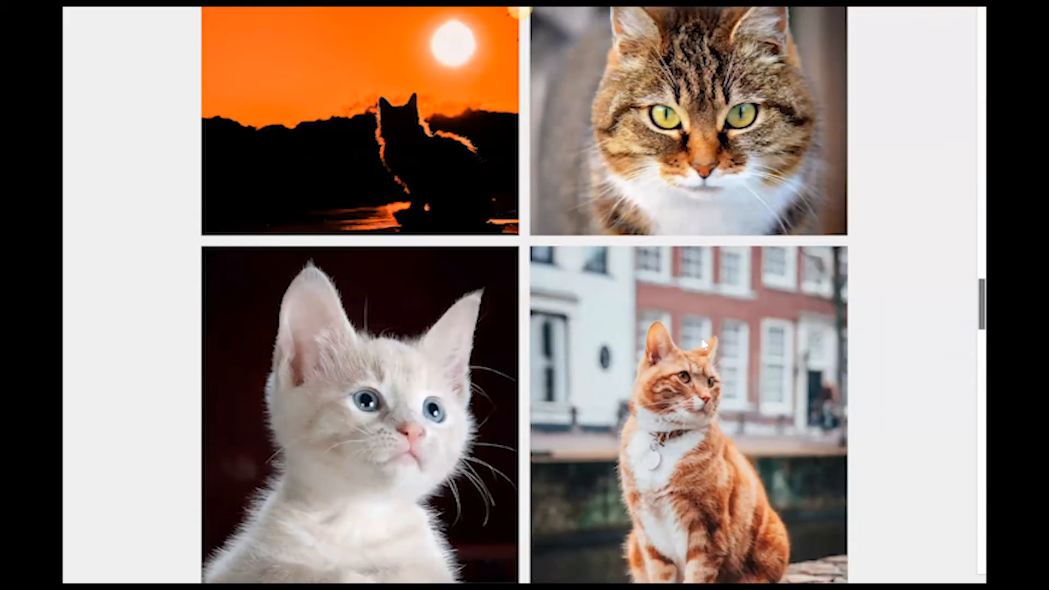
key("Escape")
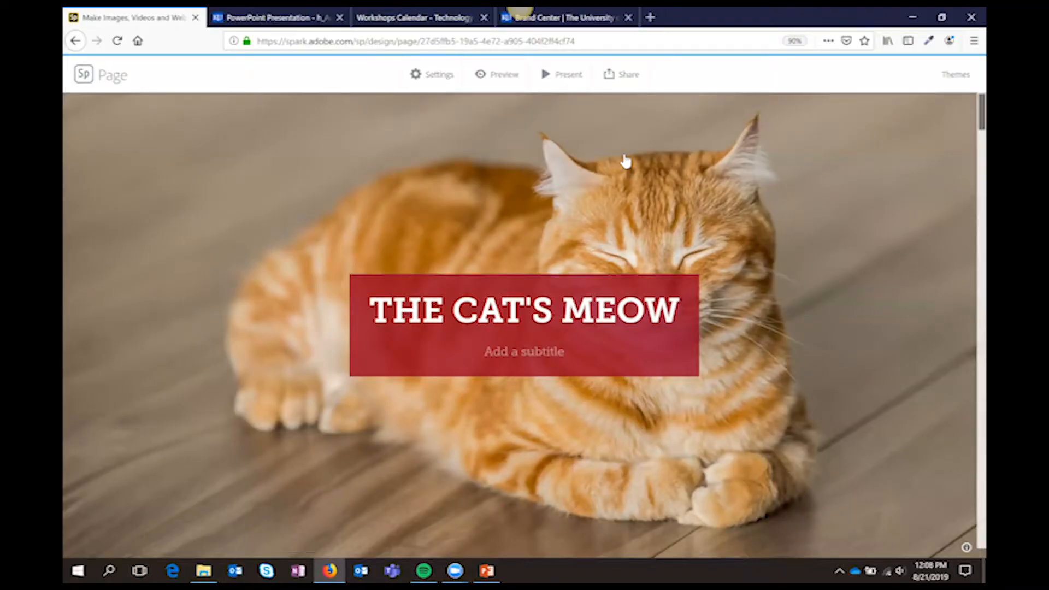
Publish The Cat's Meow page under the Education category, review its photo credits, and create the shareable link
left_click(617, 76)
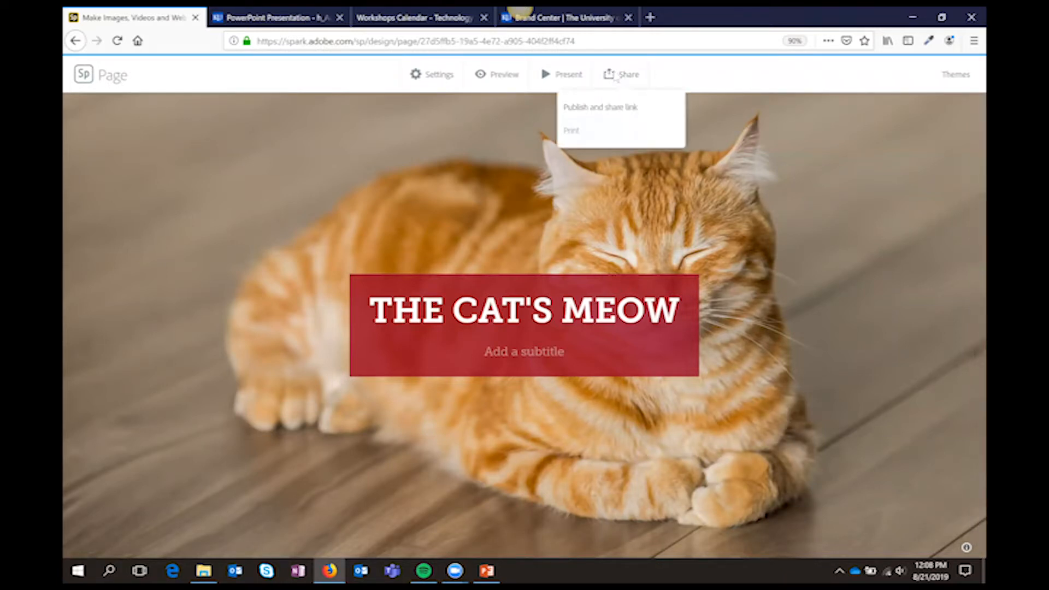
left_click(624, 107)
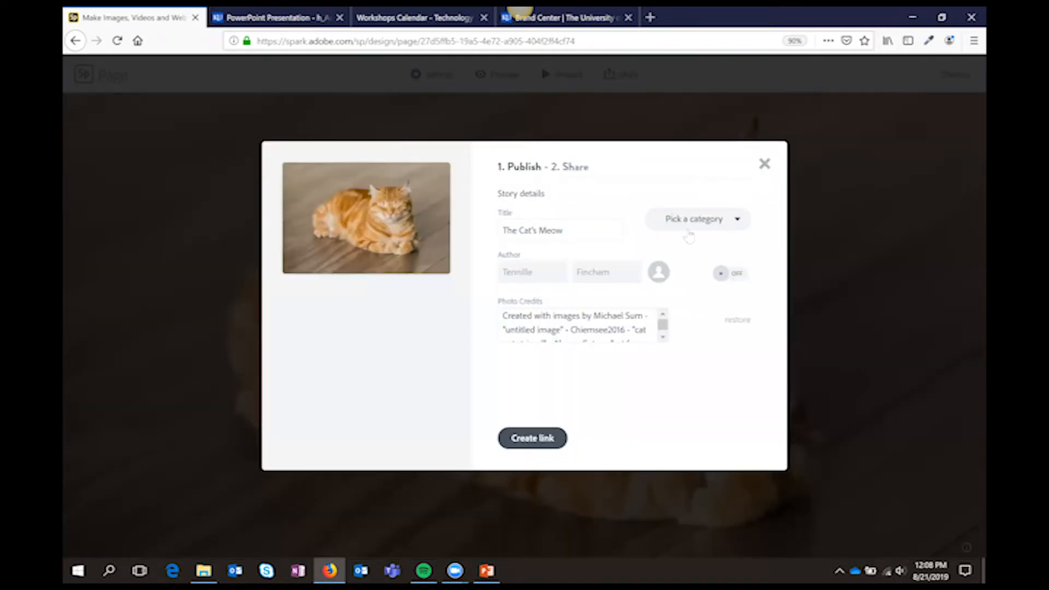
left_click(708, 225)
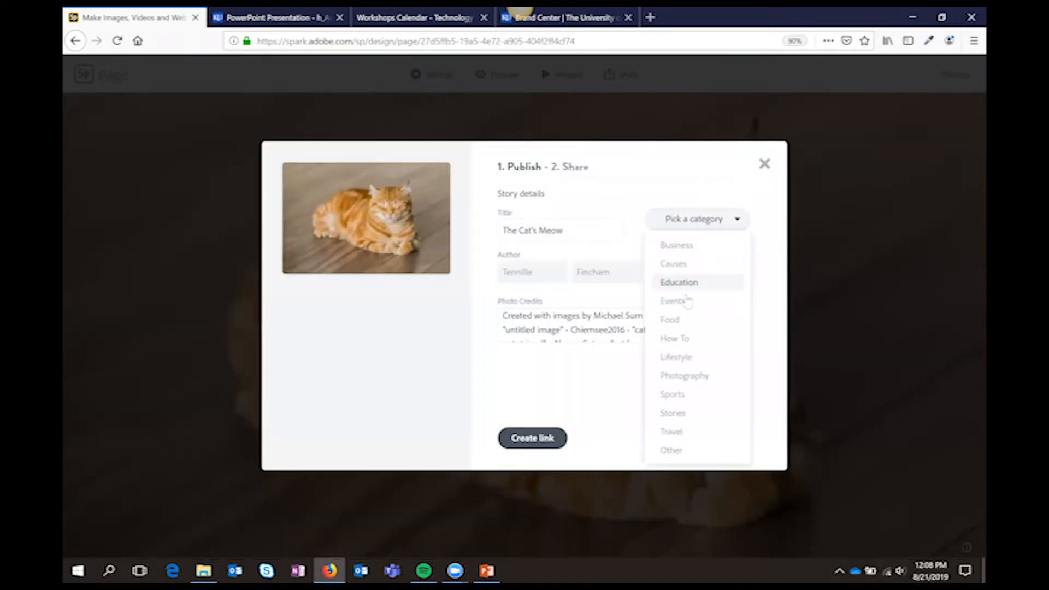
left_click(680, 282)
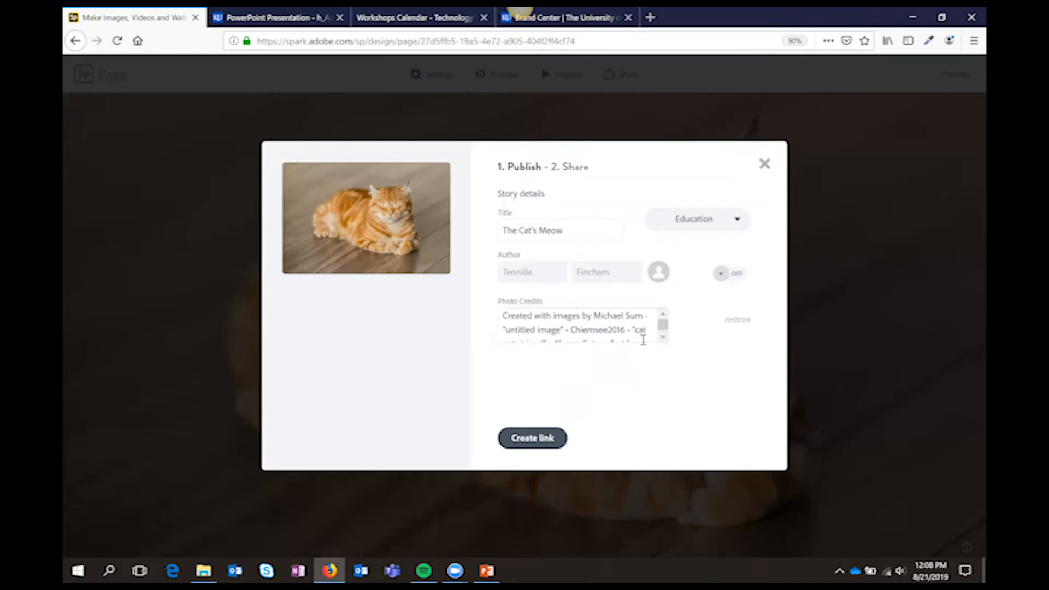
left_click_drag(664, 327, 663, 343)
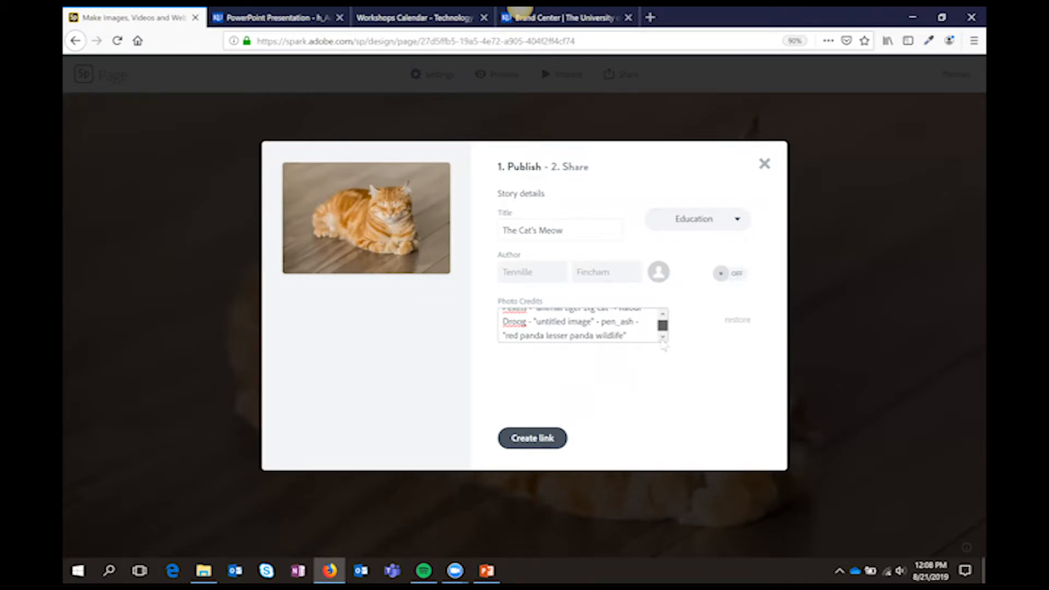
scroll(661, 326, "up", 3)
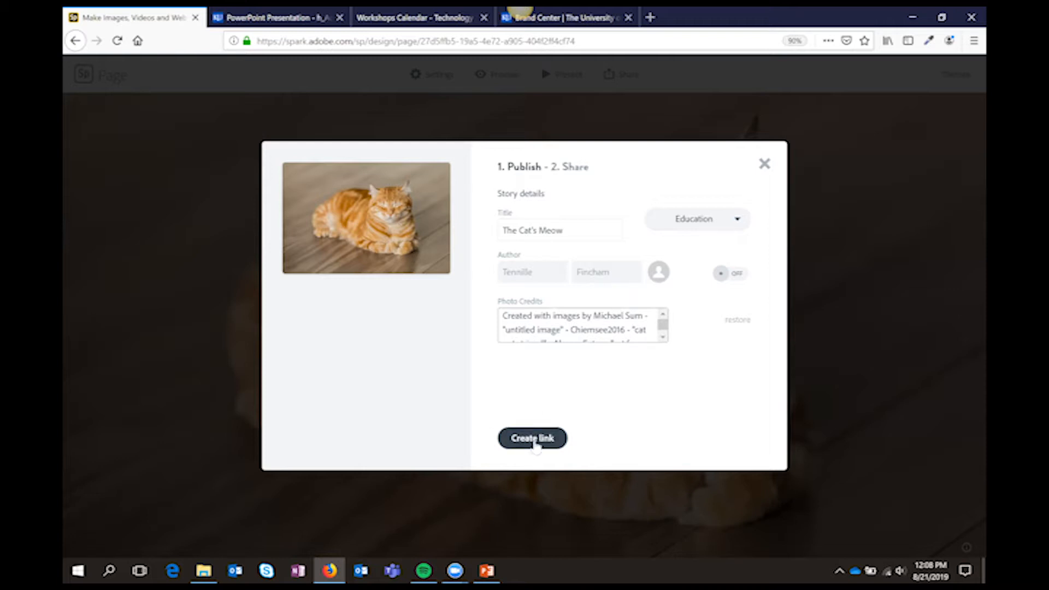
left_click(534, 439)
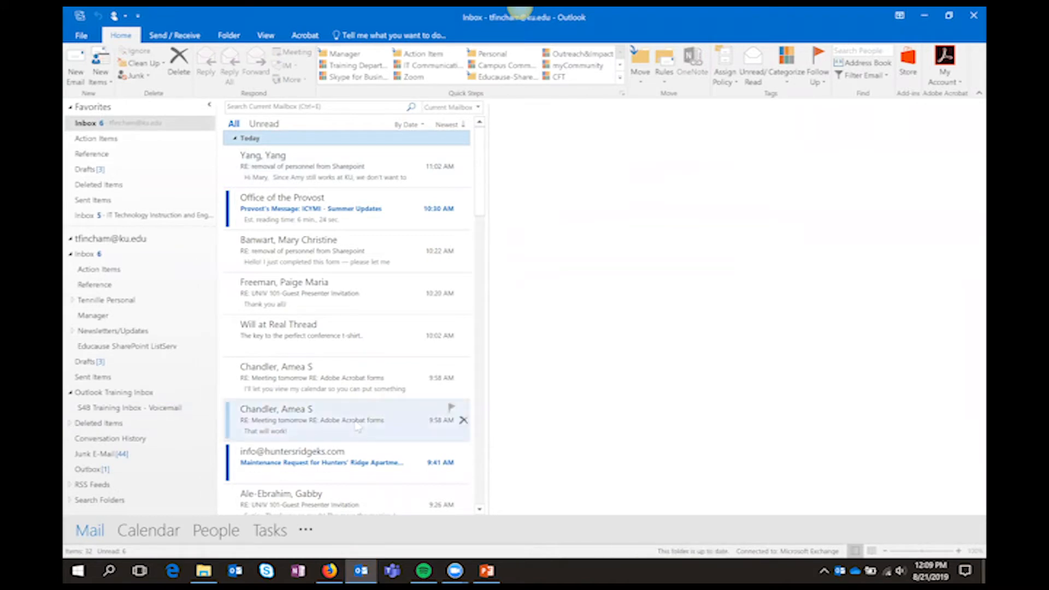
In the Outlook inbox, search for messages from the colleague using her first name and the keyword "spark"
scroll(358, 425, "down", 5)
scroll(357, 425, "down", 1)
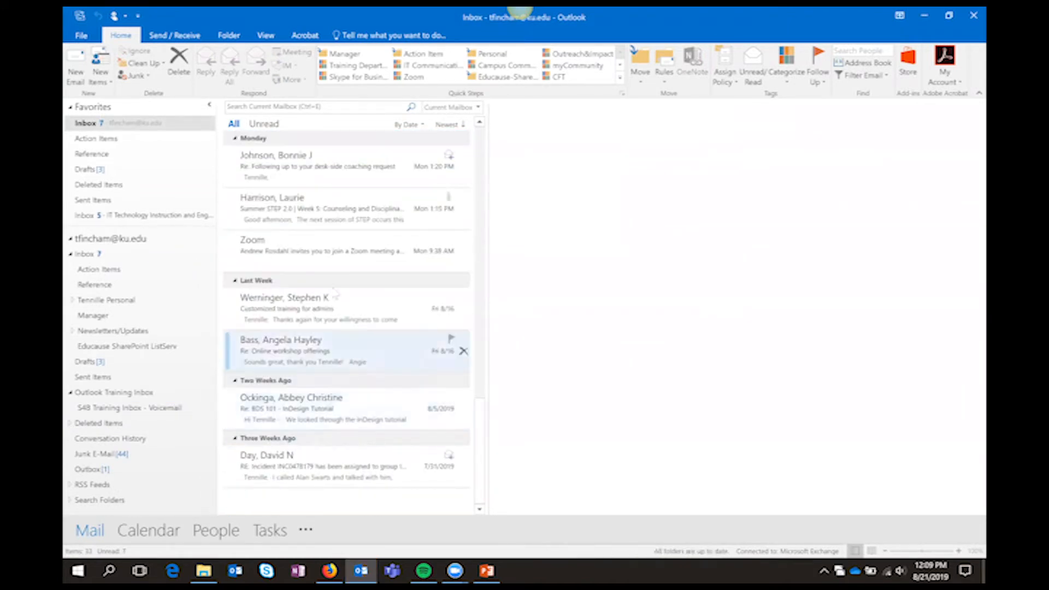
scroll(354, 243, "up", 3)
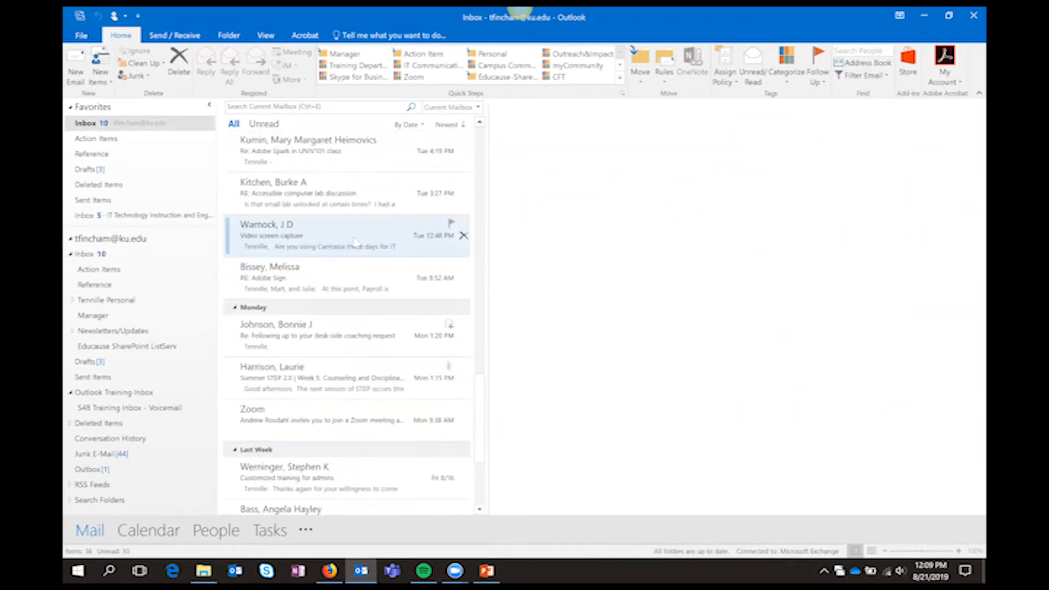
scroll(354, 242, "down", 3)
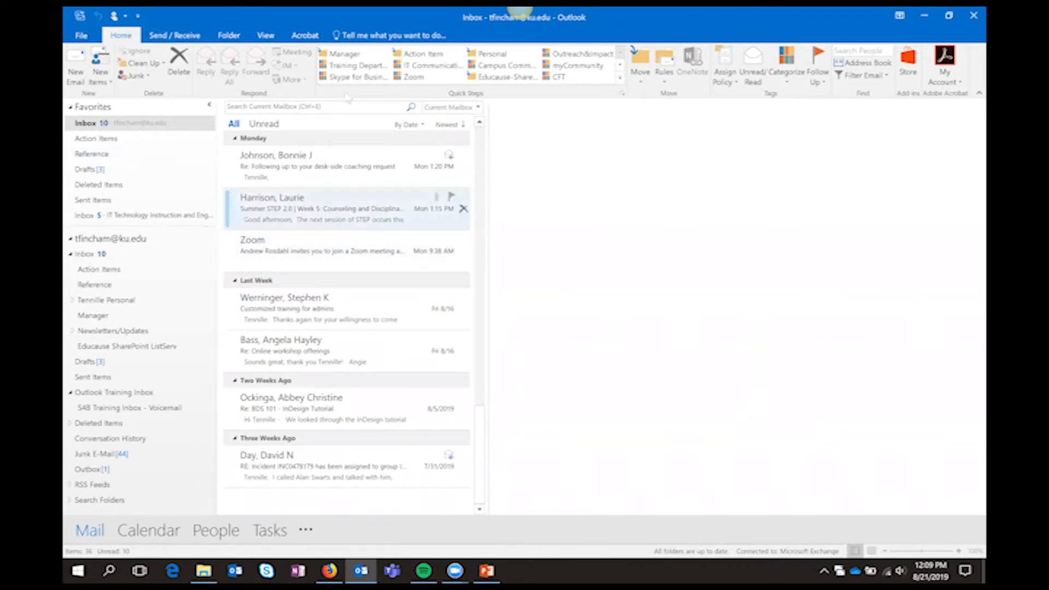
left_click(332, 111)
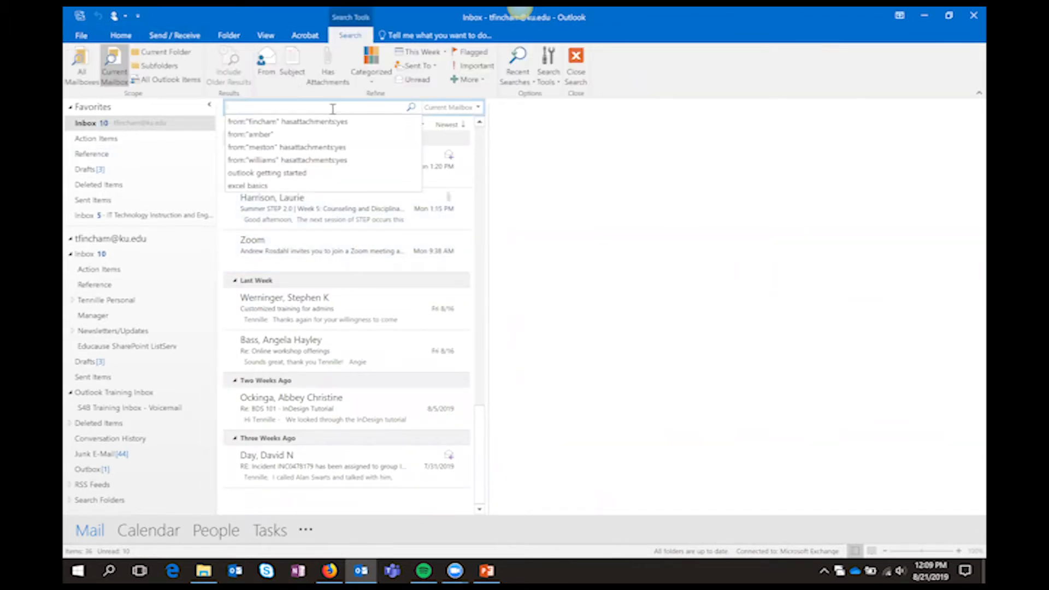
left_click(270, 76)
type("linda\"")
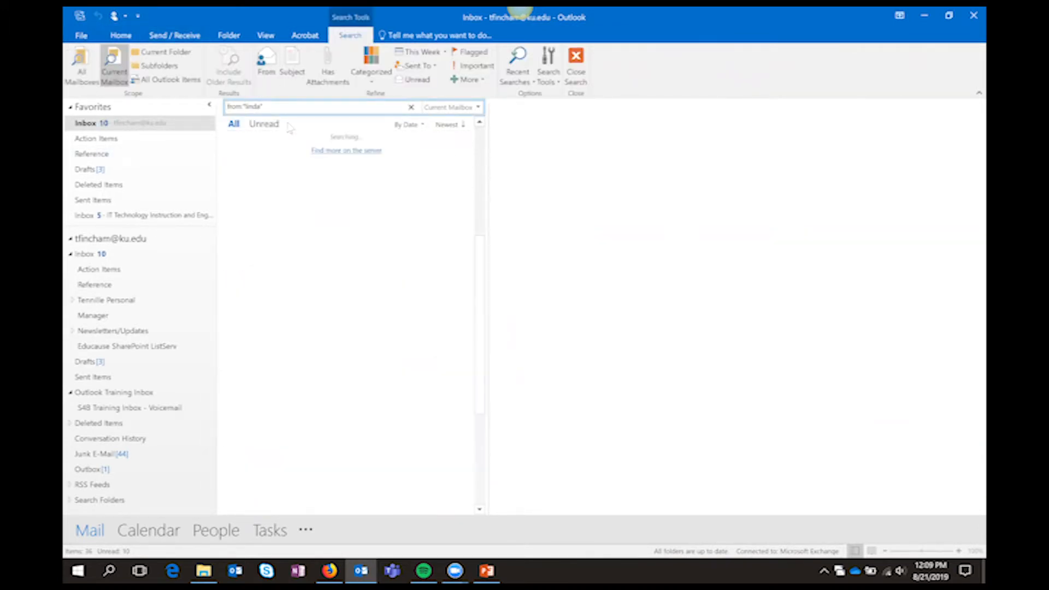
type(" s")
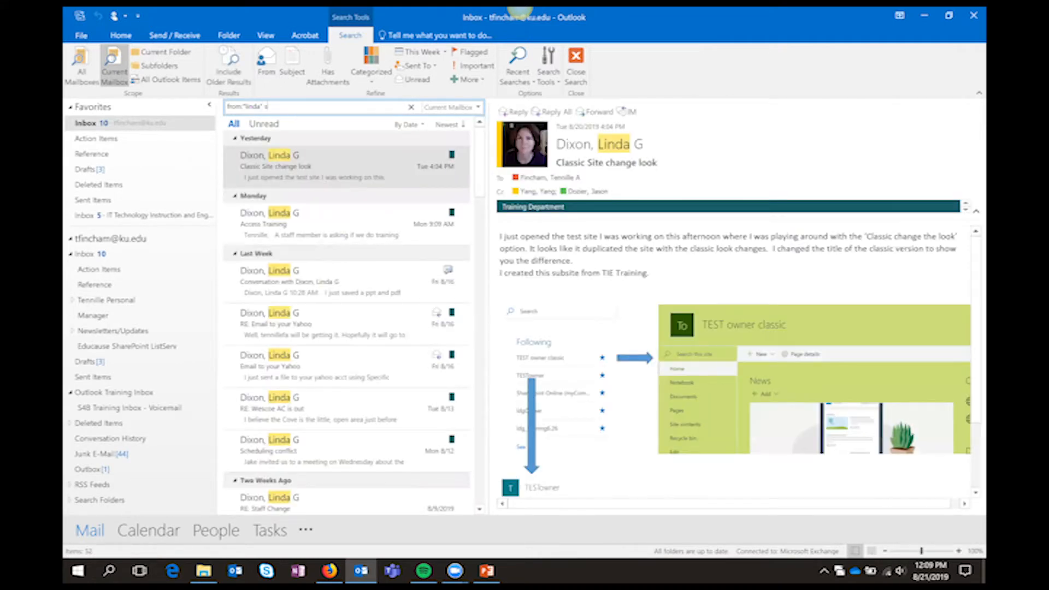
type("park")
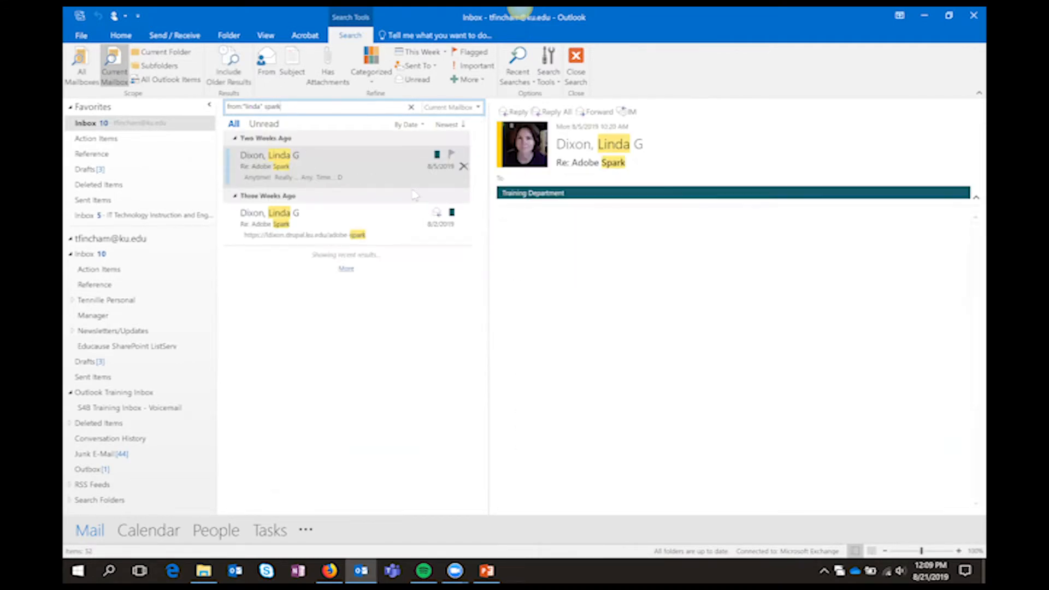
Follow the adobe-spark link in the colleague's older message, open the embedded "Create a Spark Page" and look through it
left_click(353, 233)
left_click(640, 256)
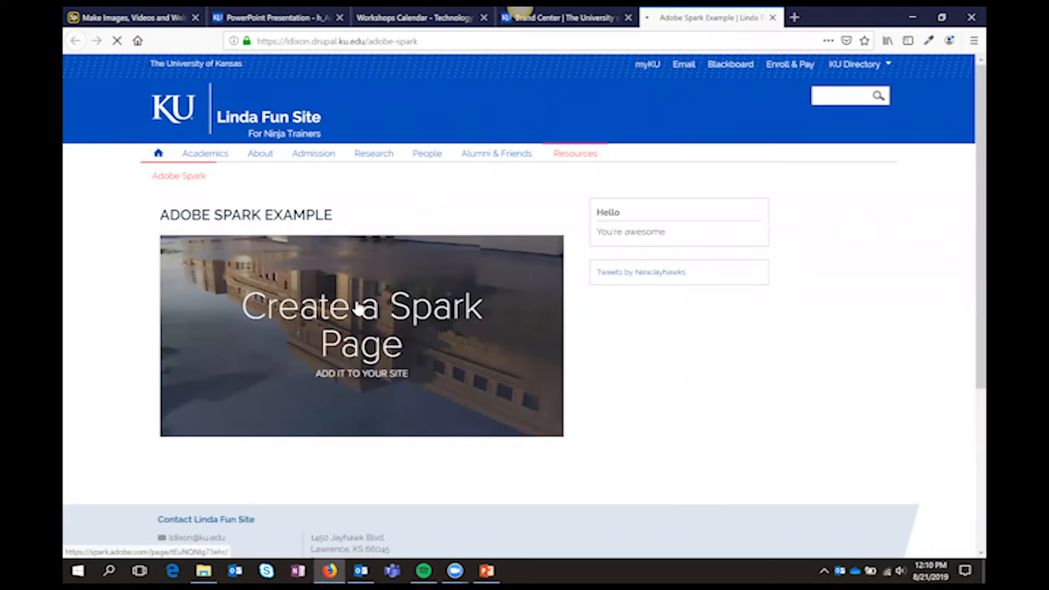
left_click(357, 342)
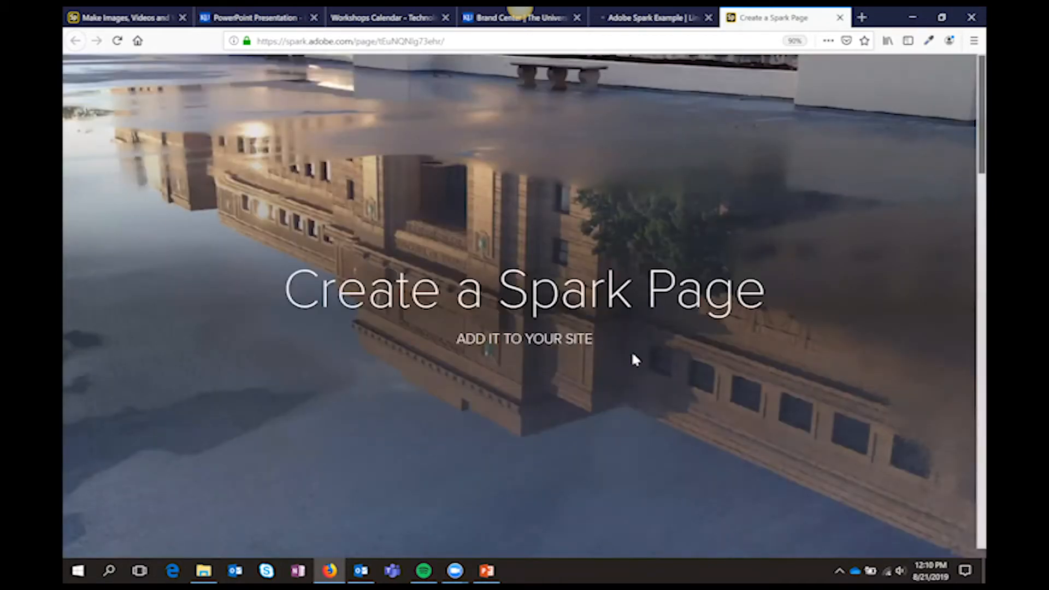
scroll(633, 355, "down", 10)
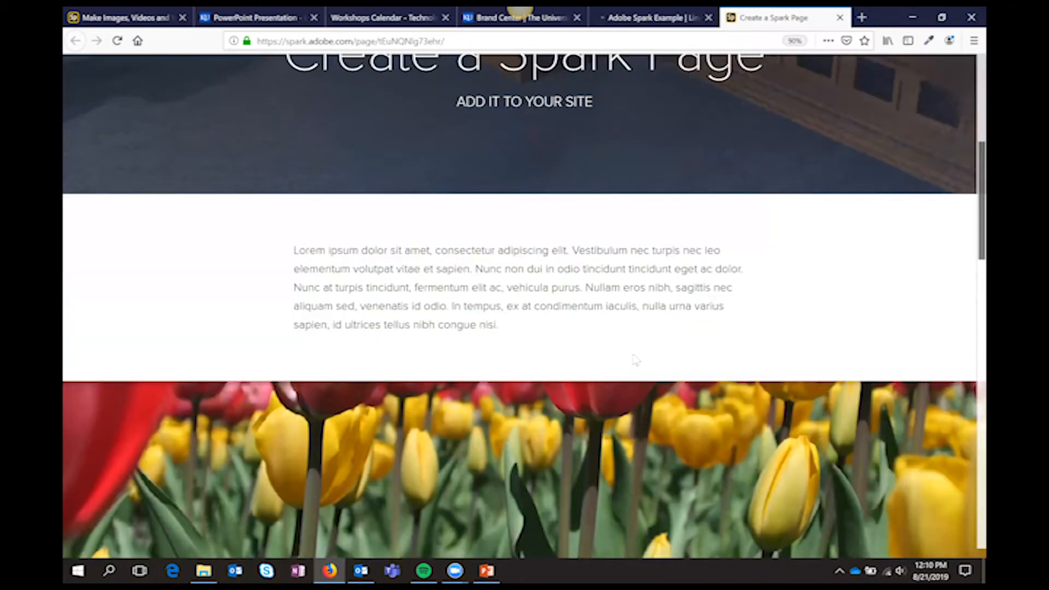
scroll(632, 354, "down", 10)
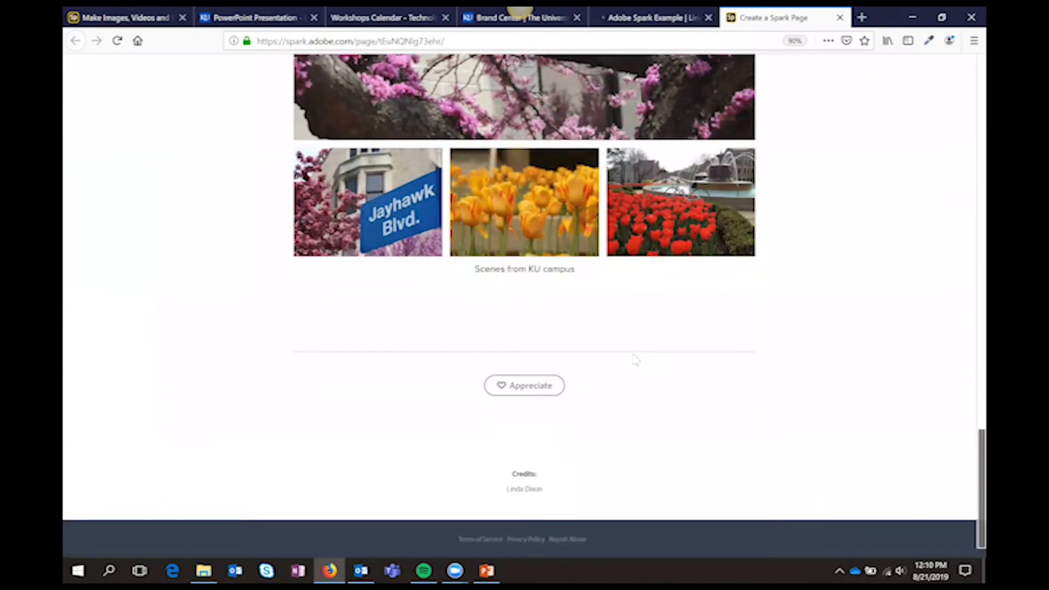
scroll(632, 358, "up", 20)
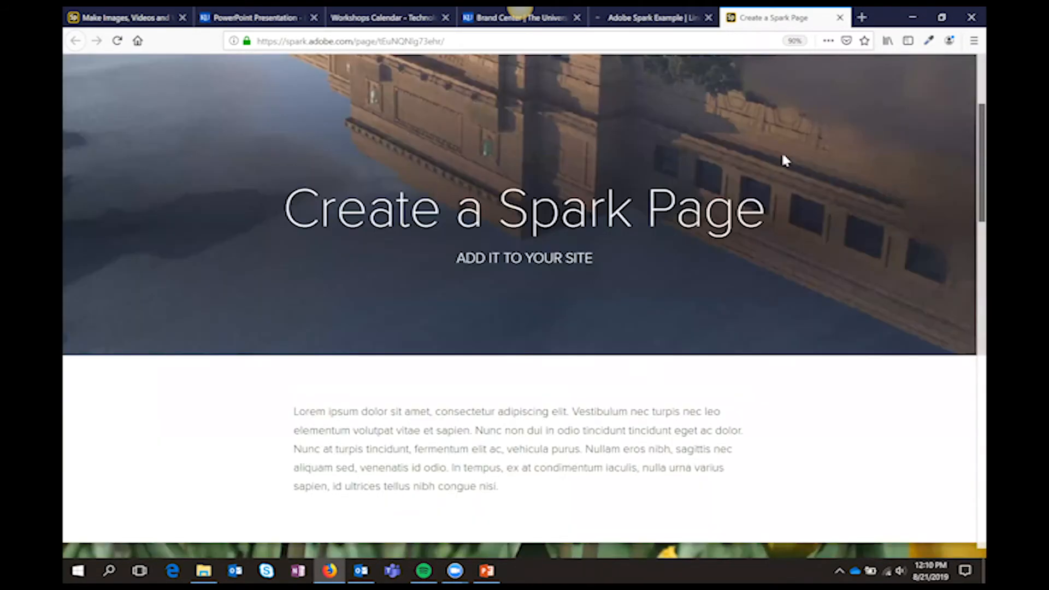
Open the Spark page as an overlay on the Adobe Spark Example site and compare it with the standalone page
left_click(639, 17)
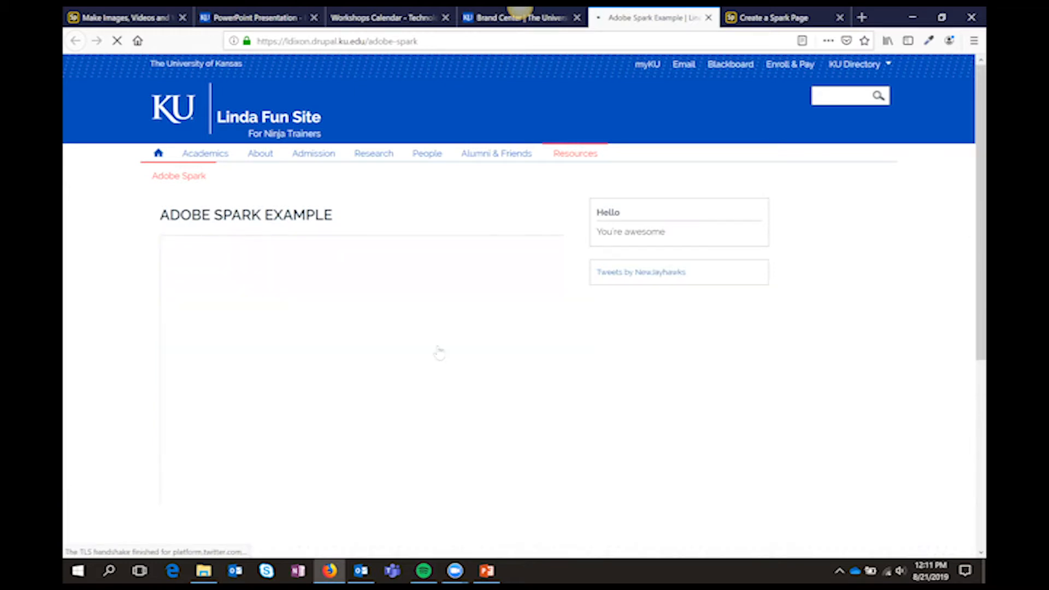
left_click(396, 342)
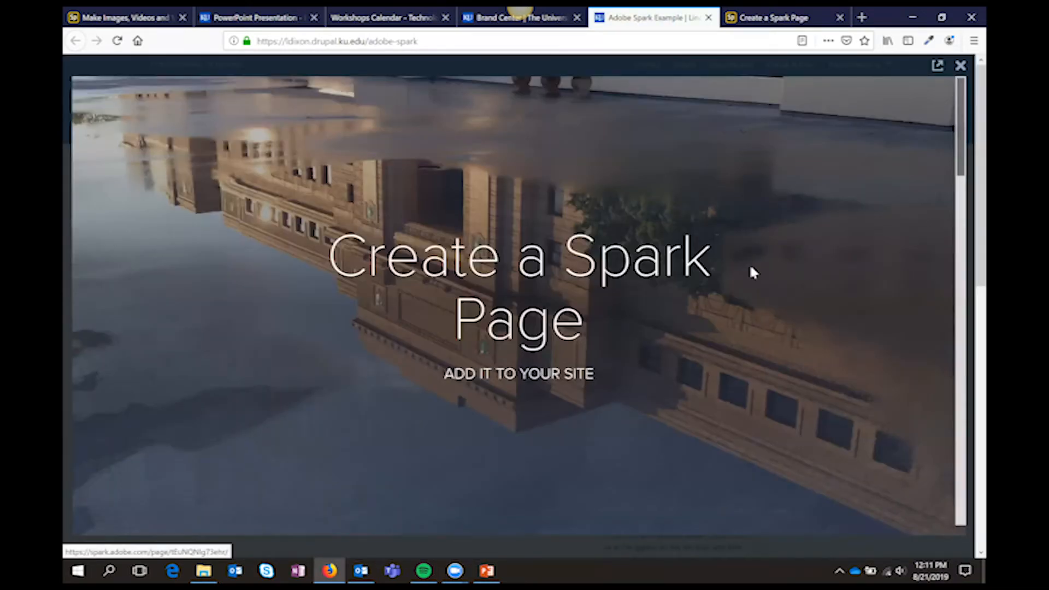
scroll(749, 263, "down", 5)
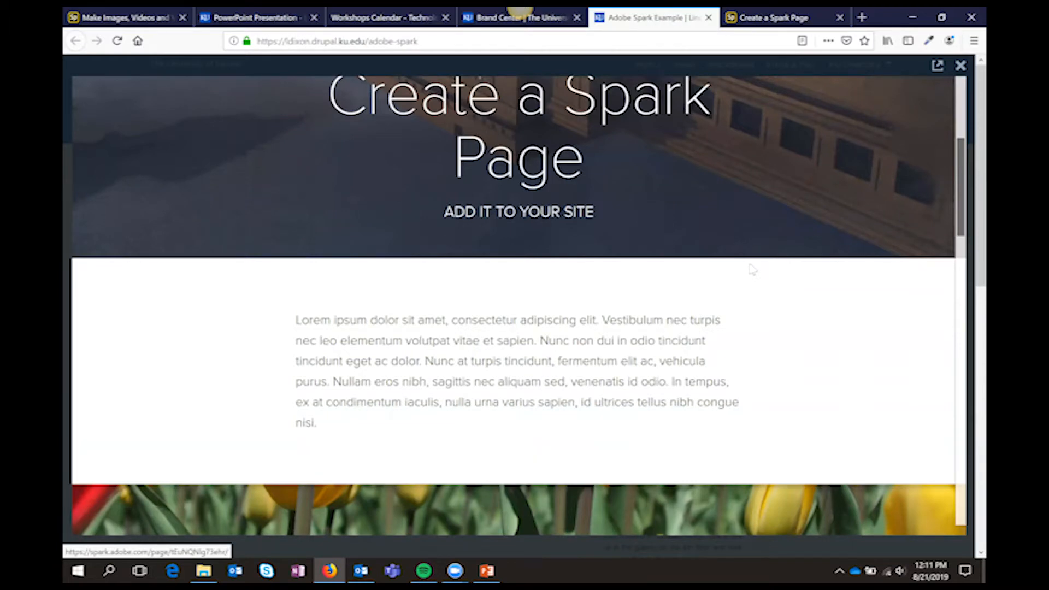
scroll(751, 267, "down", 10)
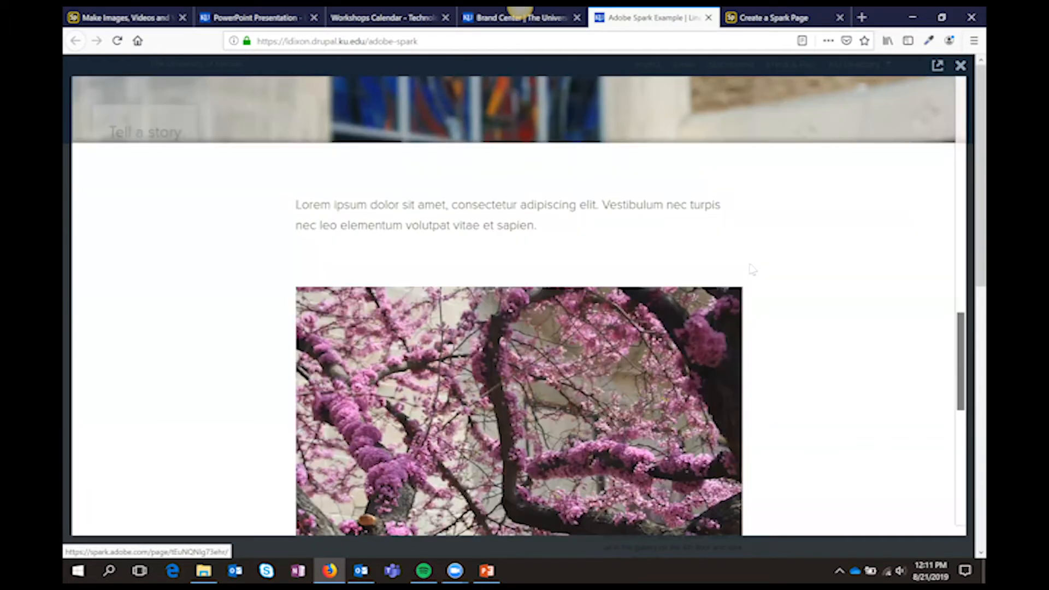
scroll(751, 269, "up", 5)
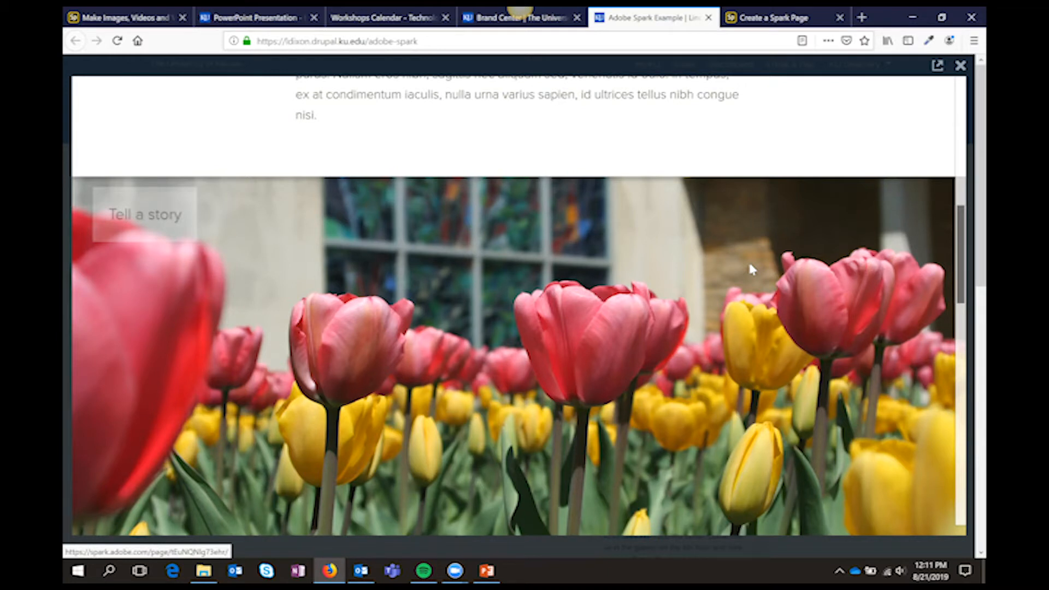
left_click(792, 19)
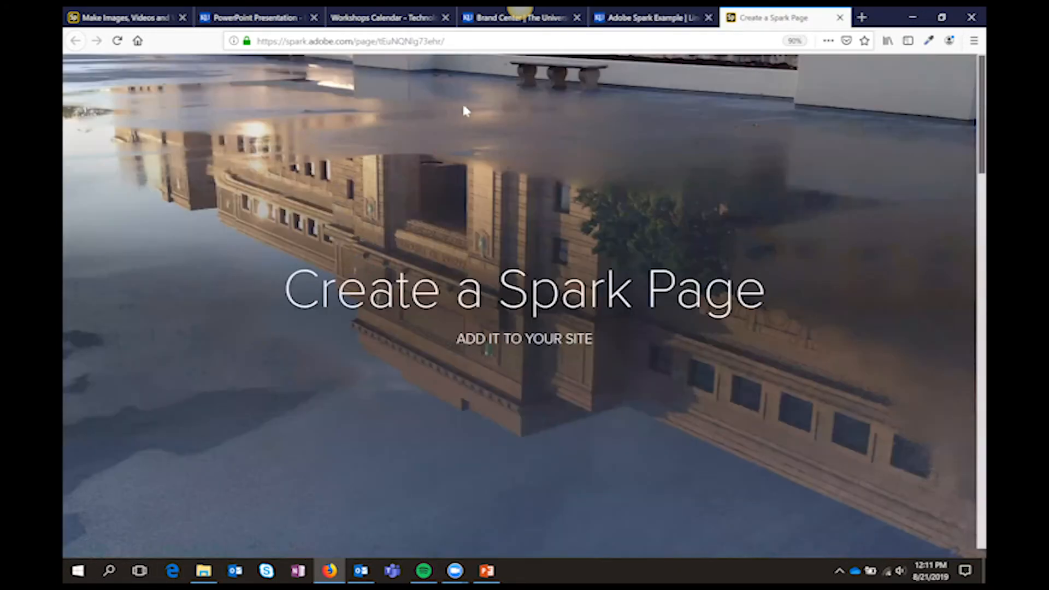
Return to The Cat's Meow project and close its publish and share dialog
left_click(123, 20)
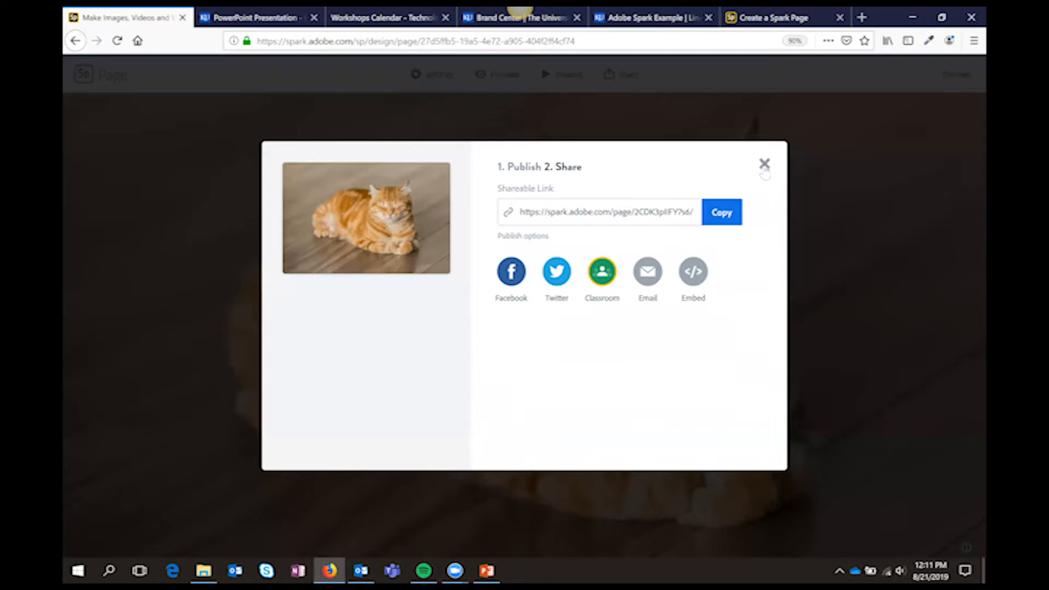
left_click(764, 163)
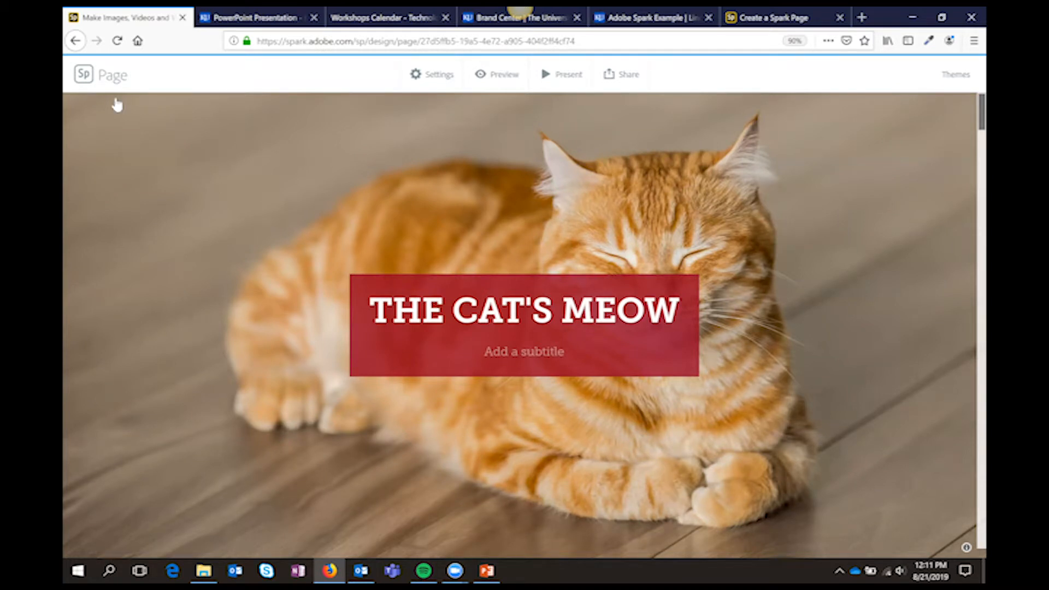
Return to the projects overview and start a new video from scratch without a title or story template, dismissing the quick-tips tutorial
left_click(84, 74)
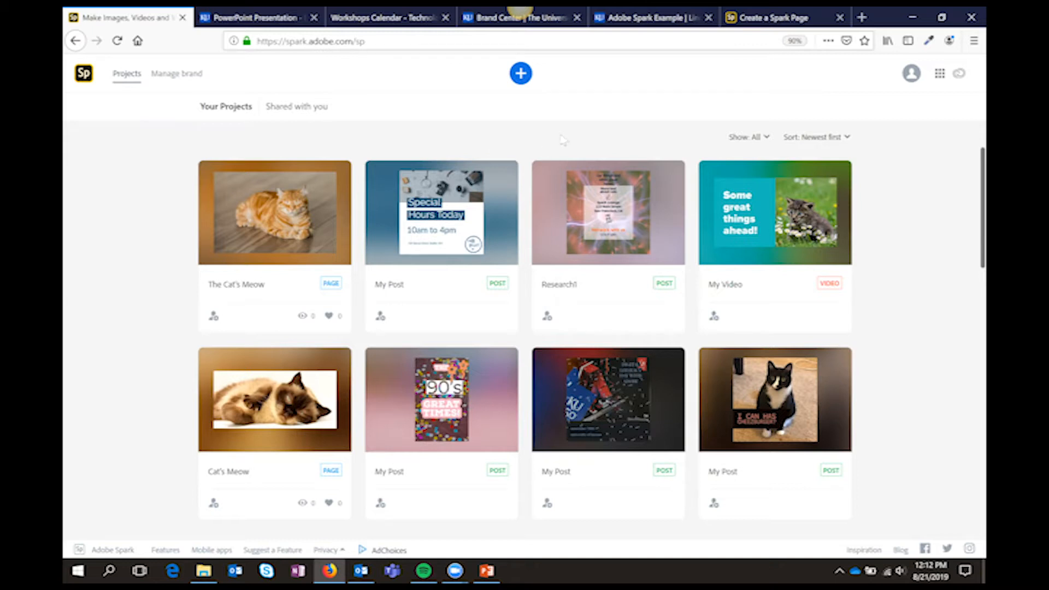
left_click(522, 74)
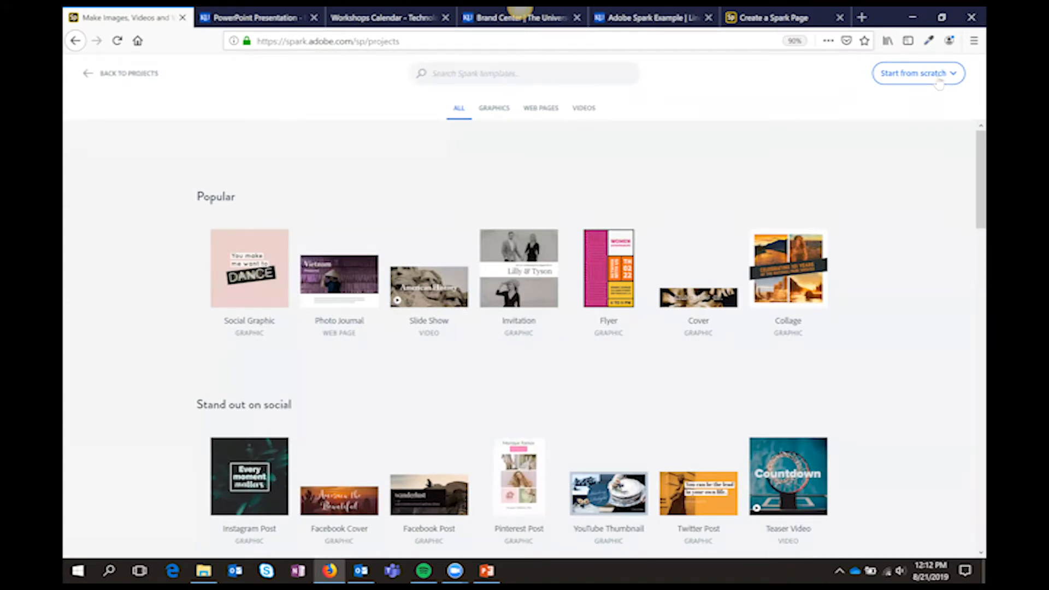
left_click(936, 80)
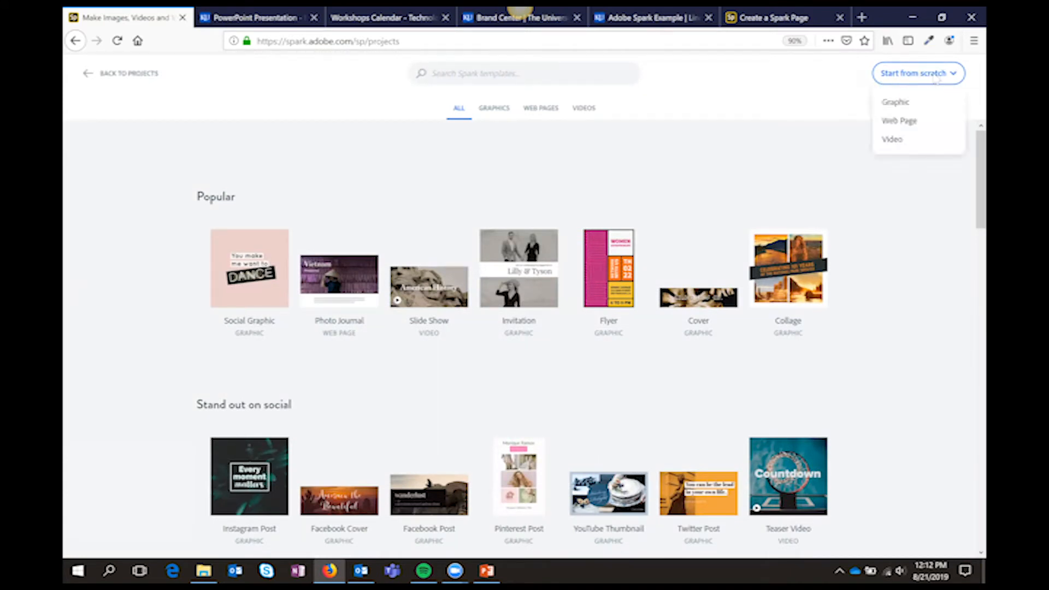
left_click(903, 143)
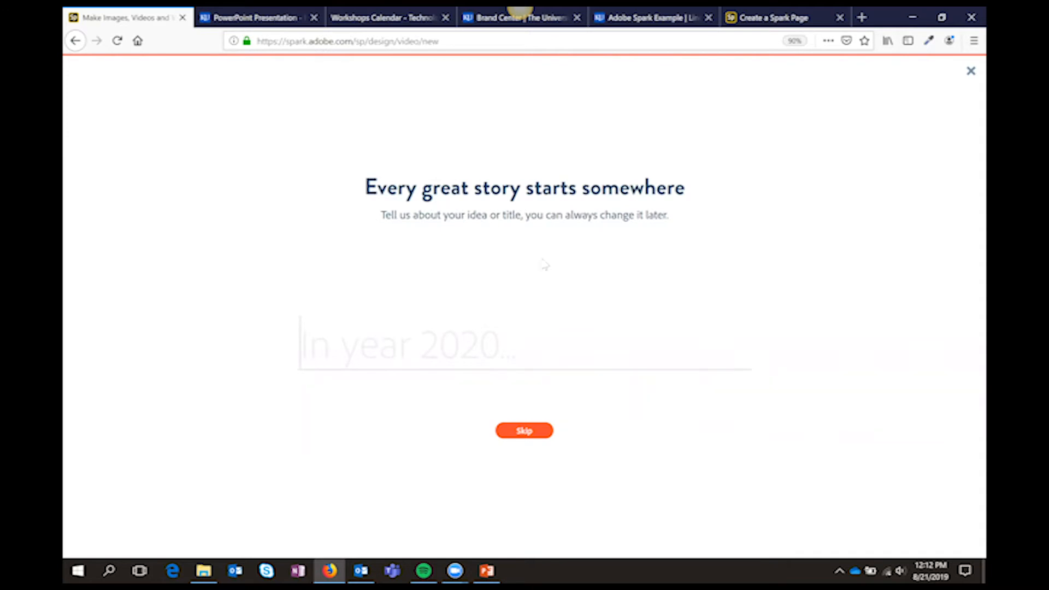
left_click(523, 433)
mouse_move(290, 385)
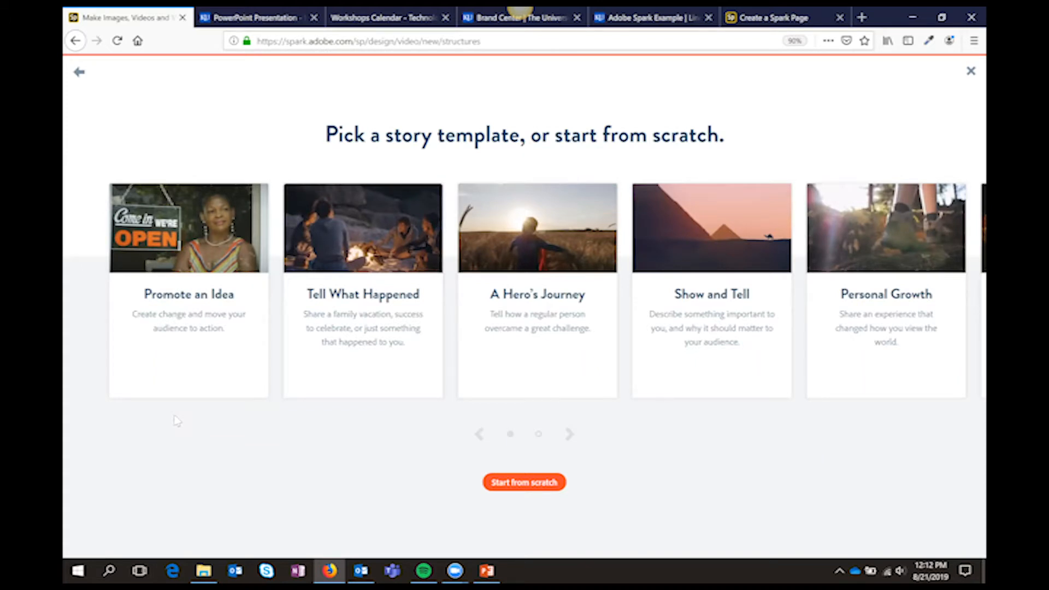
left_click(516, 484)
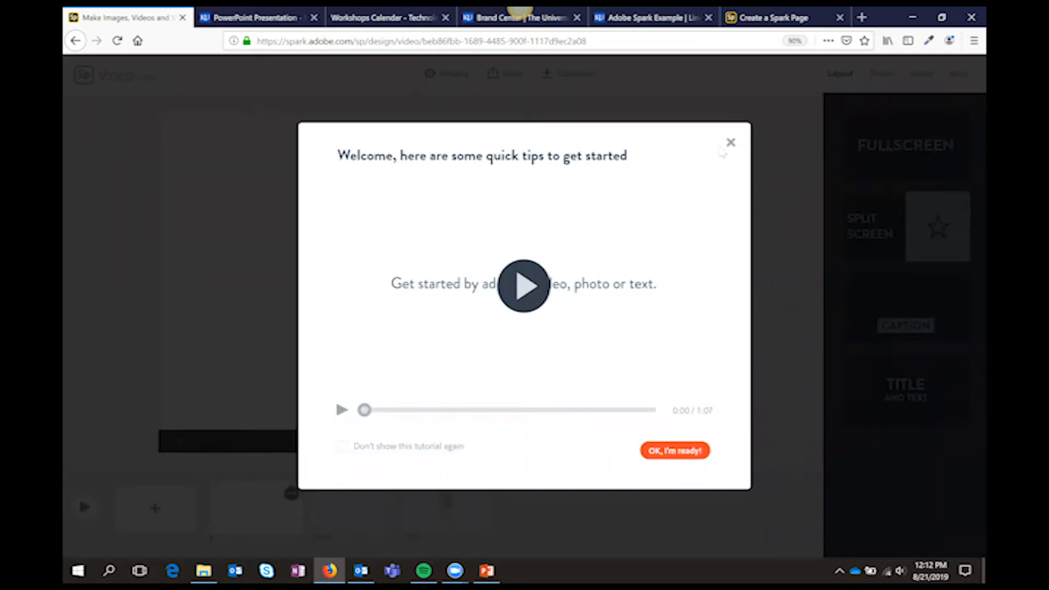
left_click(731, 144)
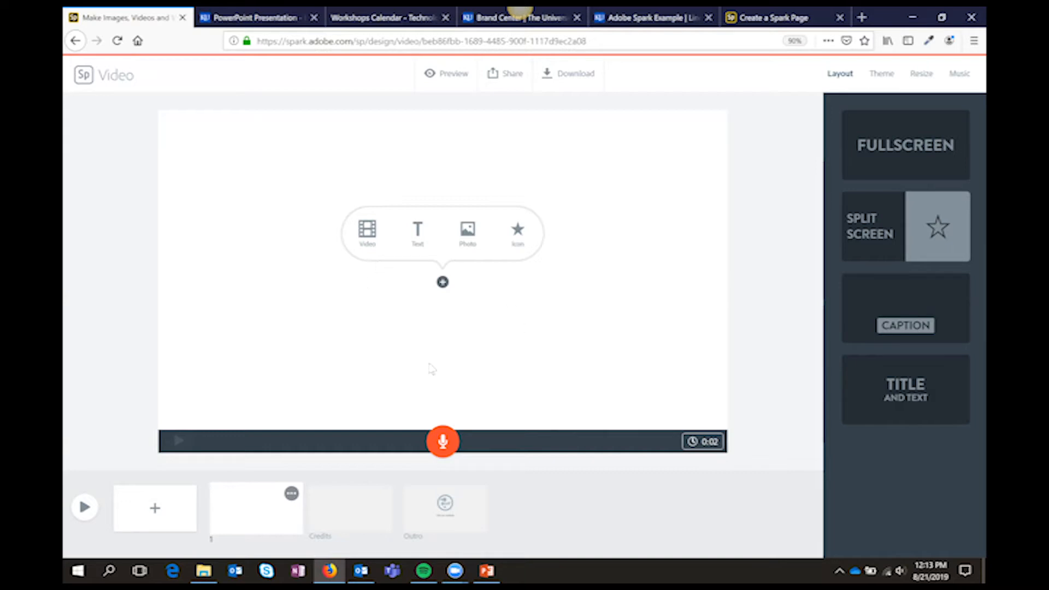
Allow microphone access for the site and record about 11 seconds of voice narration on the first slide
left_click(441, 445)
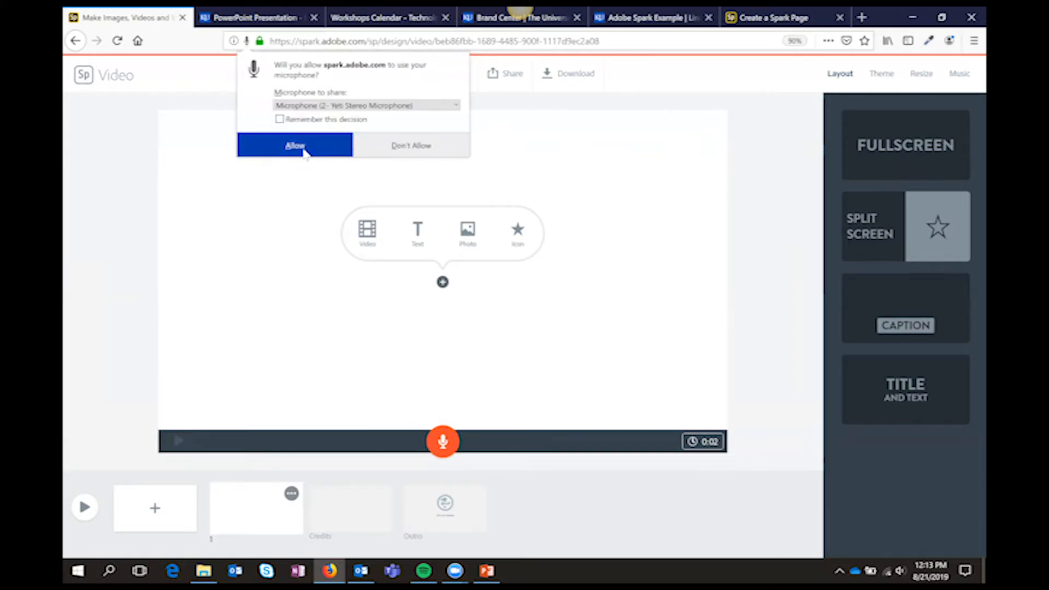
left_click(298, 146)
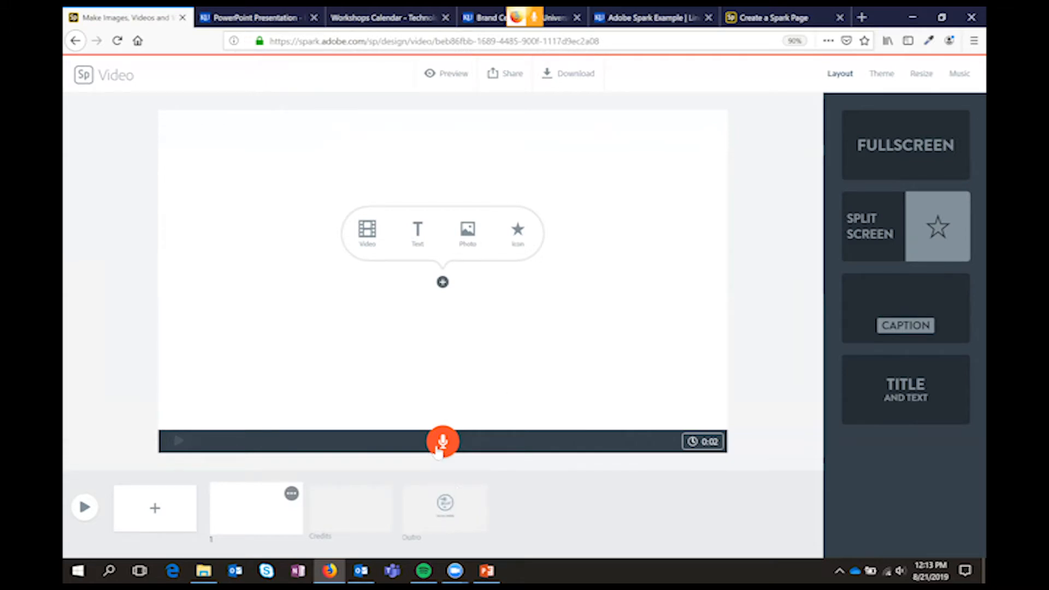
left_click_drag(438, 451, 438, 451)
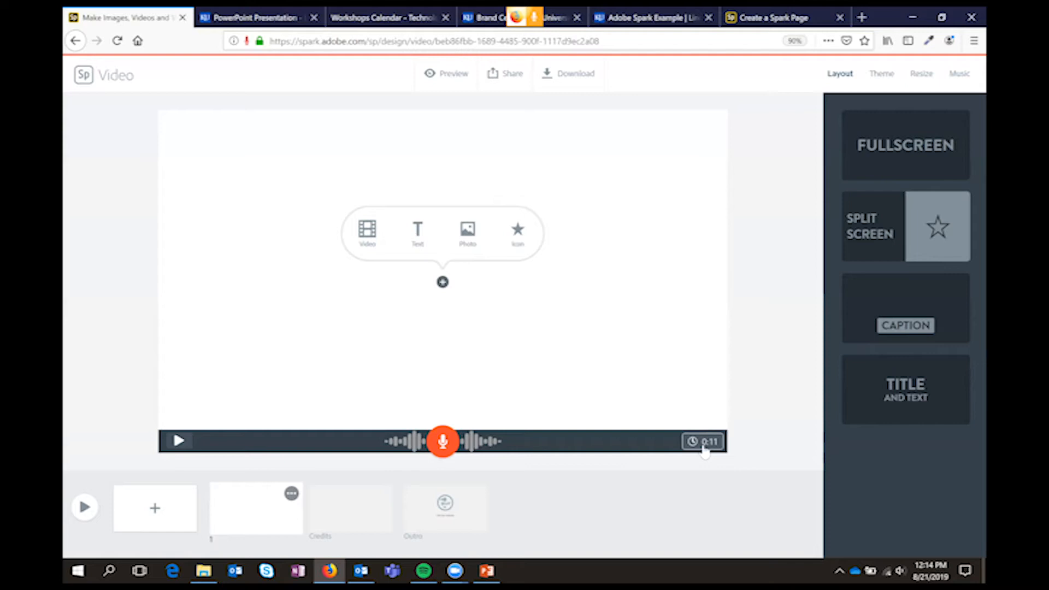
left_click(705, 447)
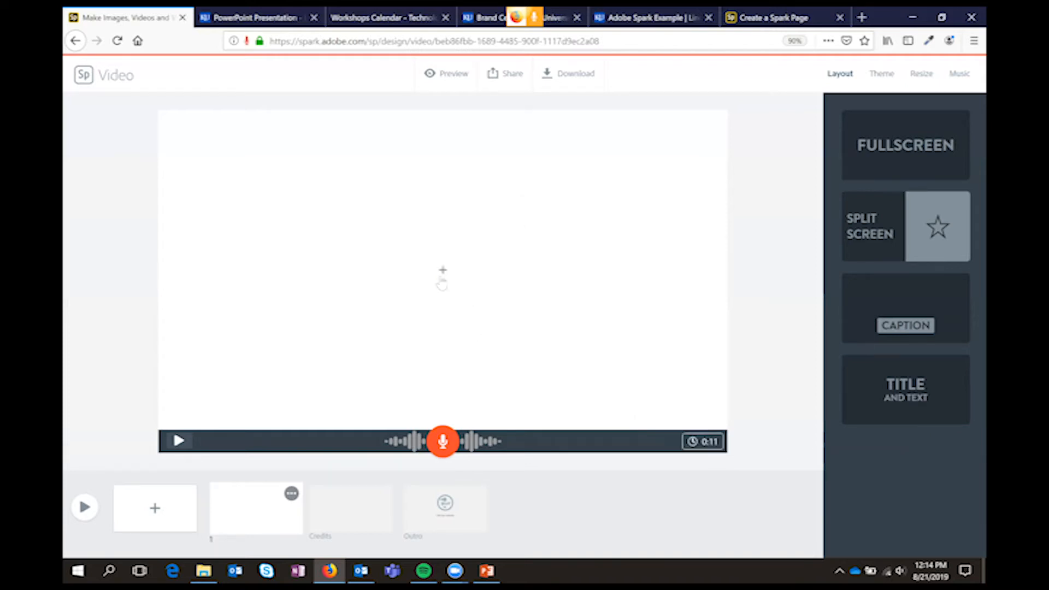
Search the free photos for "cats" and add the front-facing close-up of the brown tabby to the first slide
mouse_move(443, 280)
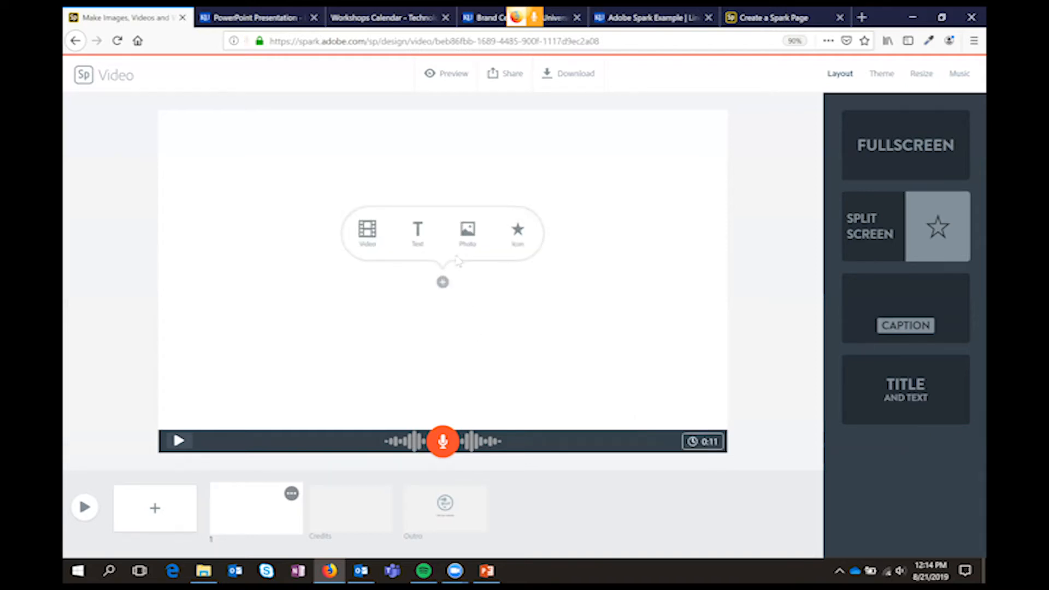
left_click(469, 234)
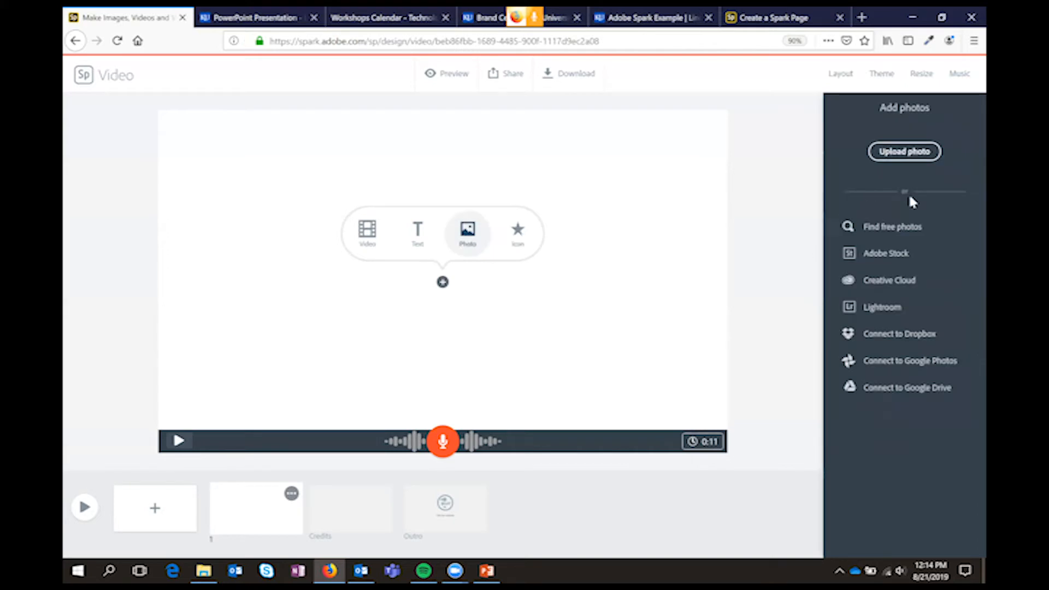
left_click(892, 226)
left_click(870, 139)
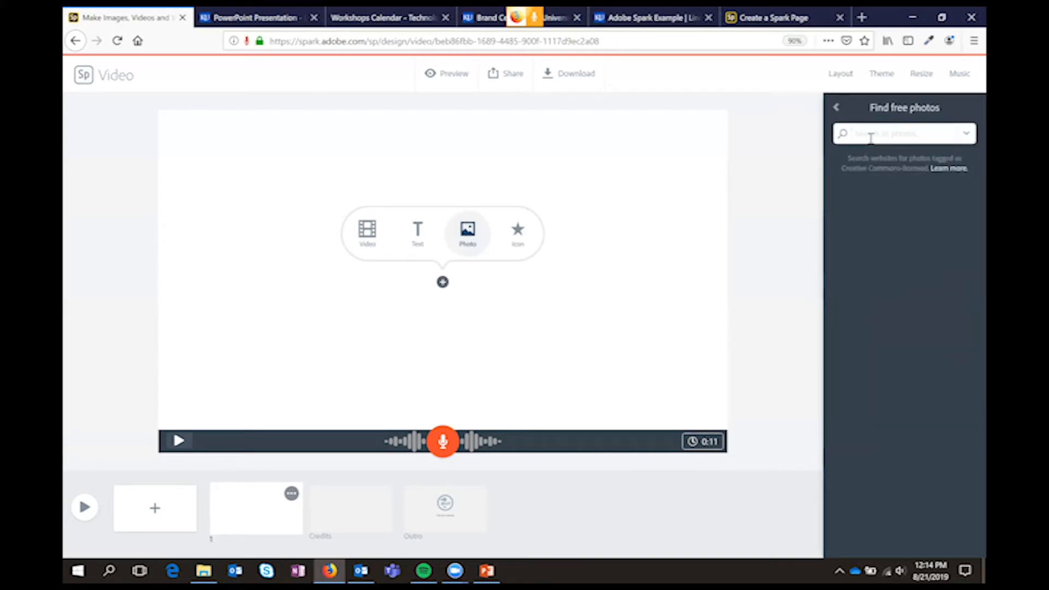
type("cats")
key("Return")
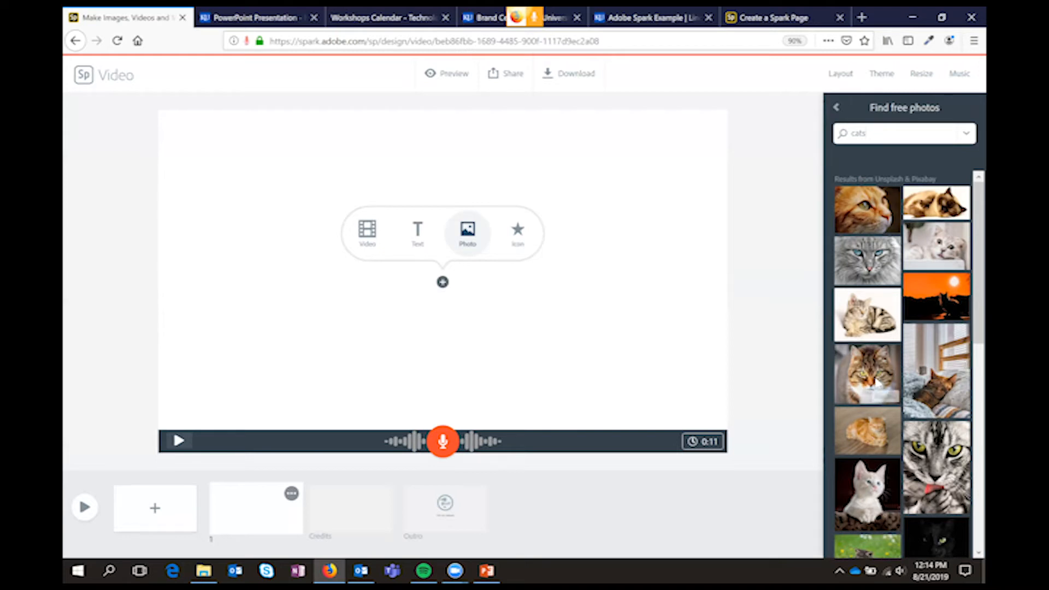
left_click(876, 385)
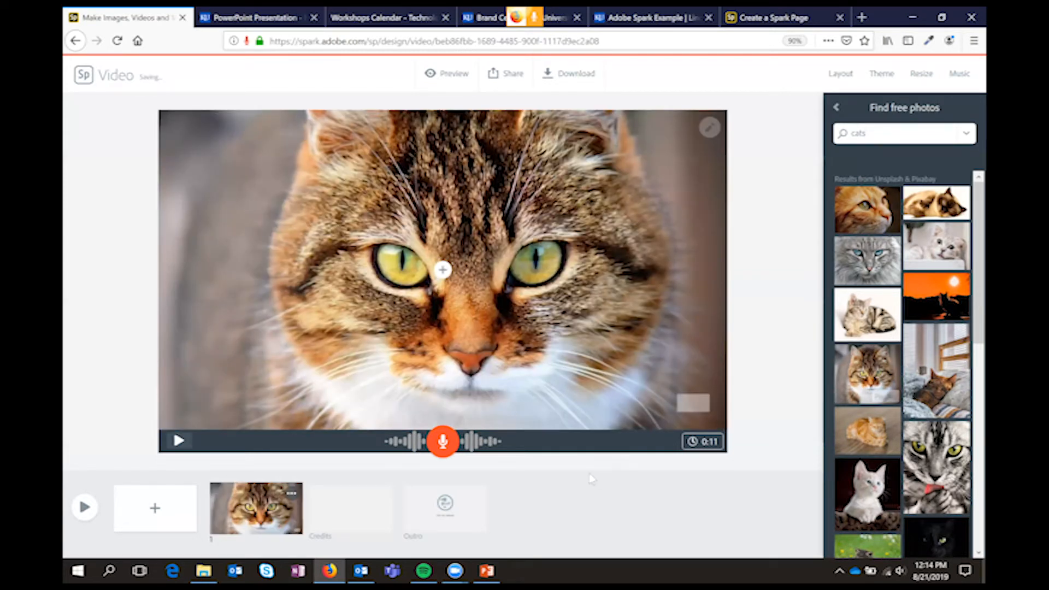
Add the text "The Cat's Meow" over the cat photo on the first slide
left_click(443, 270)
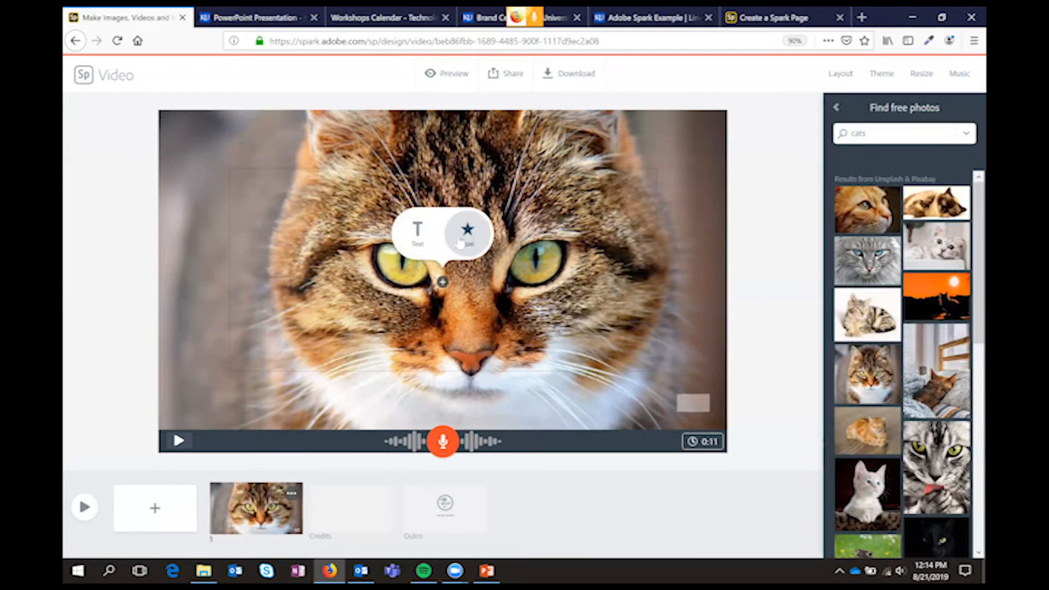
left_click(419, 232)
type("The Cat's Me")
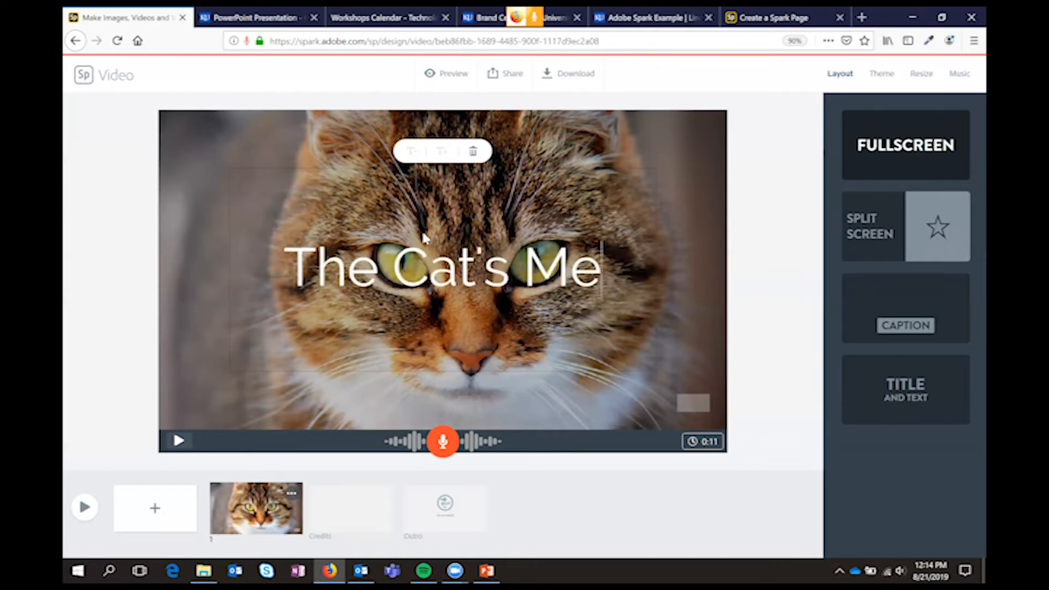
type("ow")
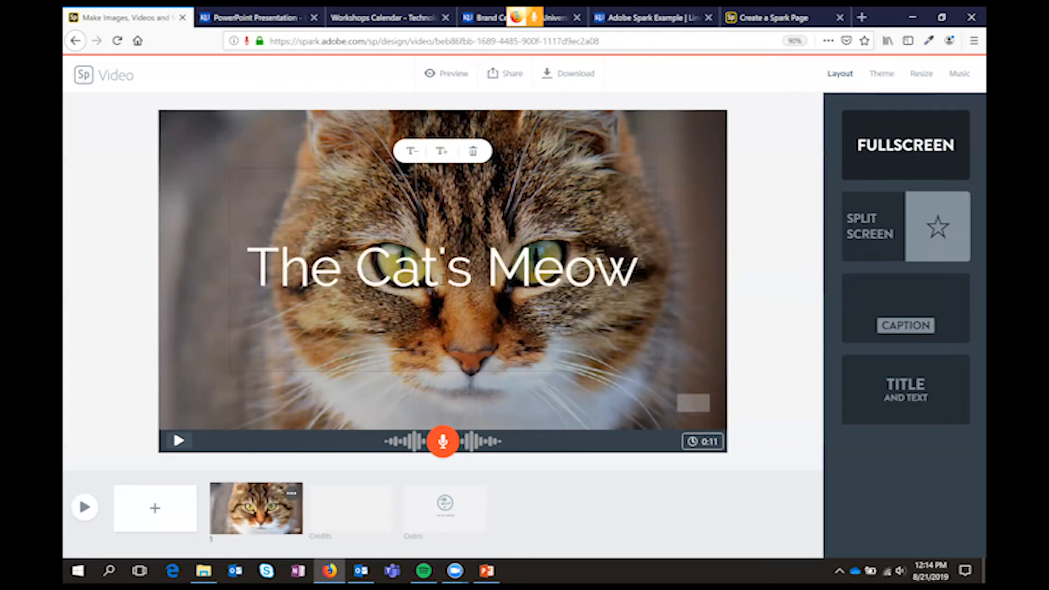
Try the Caption layout on the first slide, then apply Split Screen with the photo on the left and the text on the right
left_click(897, 240)
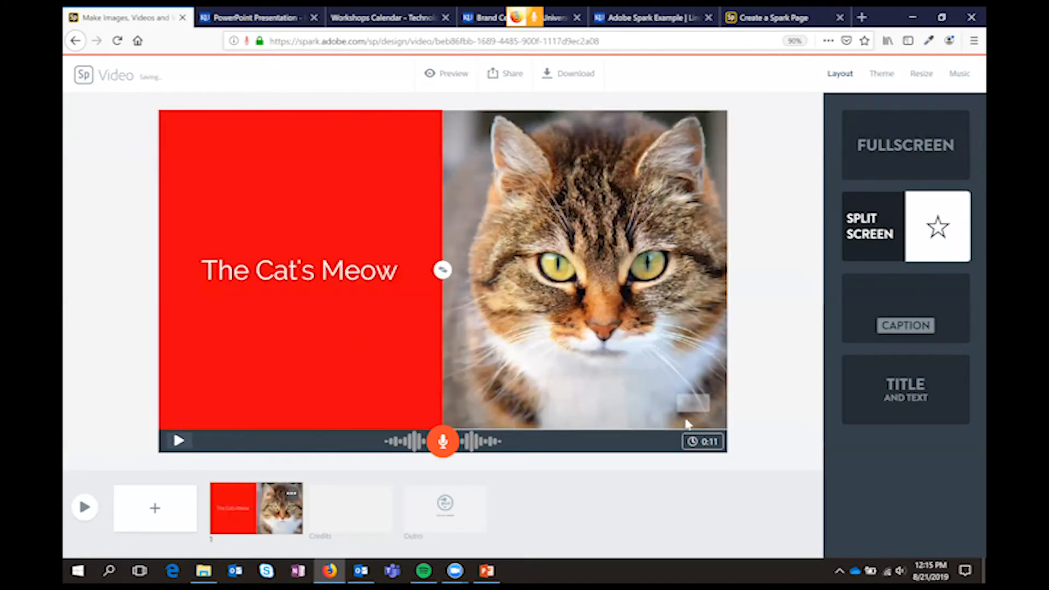
left_click(955, 311)
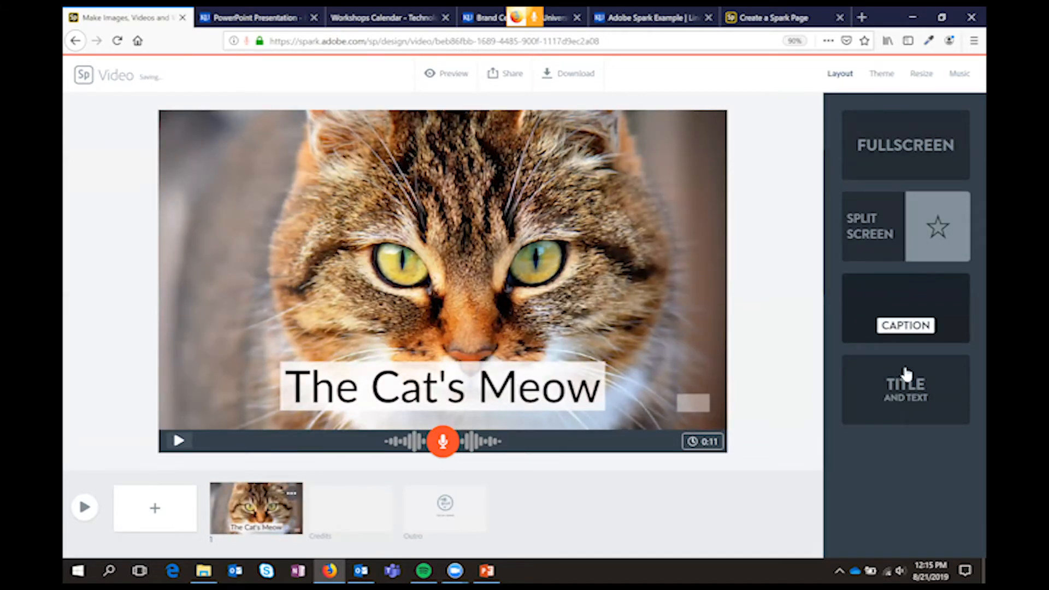
left_click(885, 235)
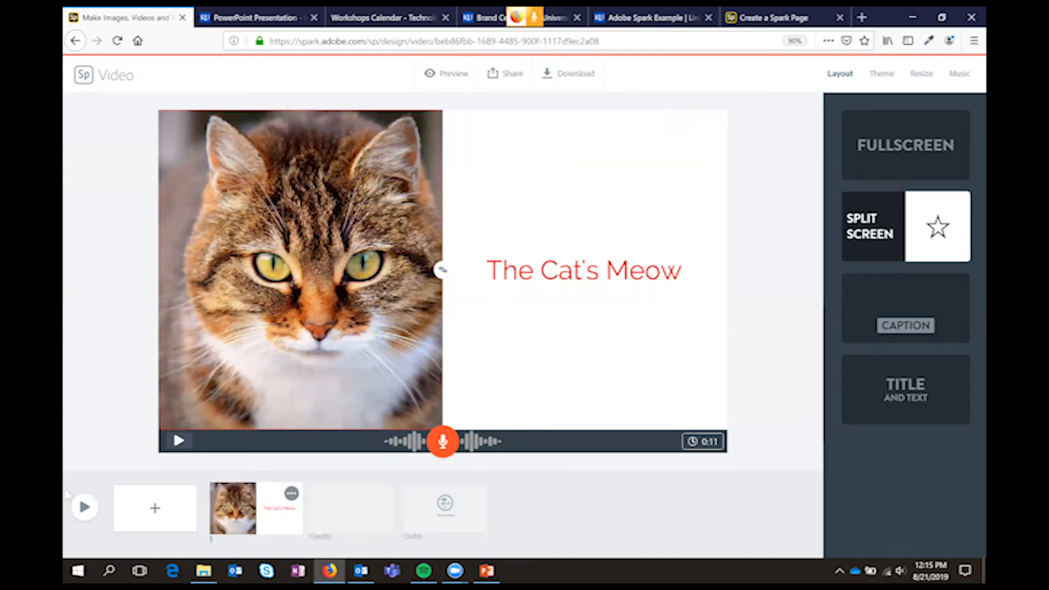
Add a second slide with the text "More text about cats and their crazy." and set its duration to 5 seconds
left_click(165, 512)
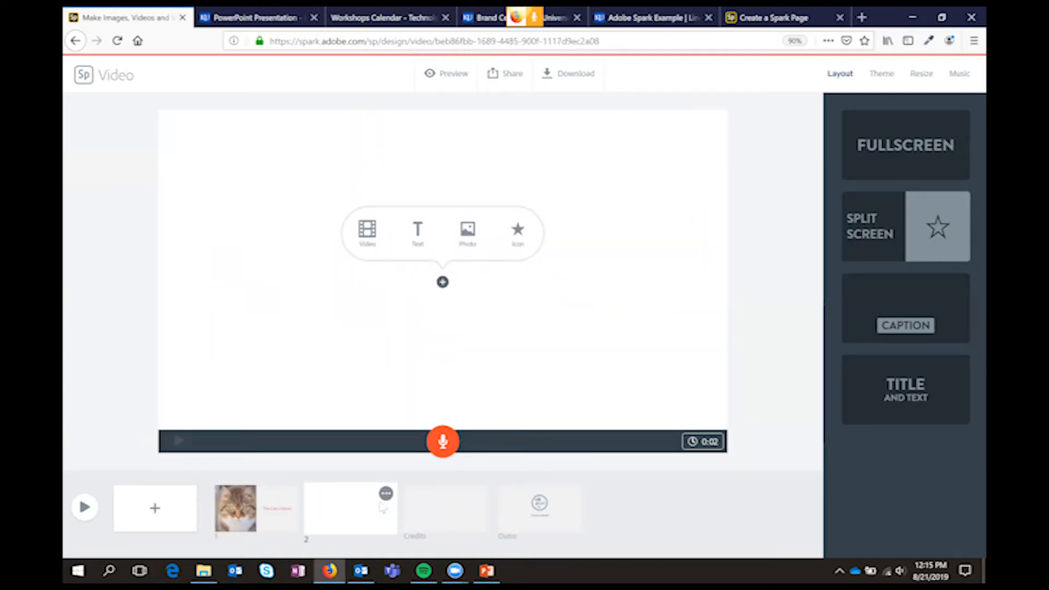
left_click(444, 238)
type("More text")
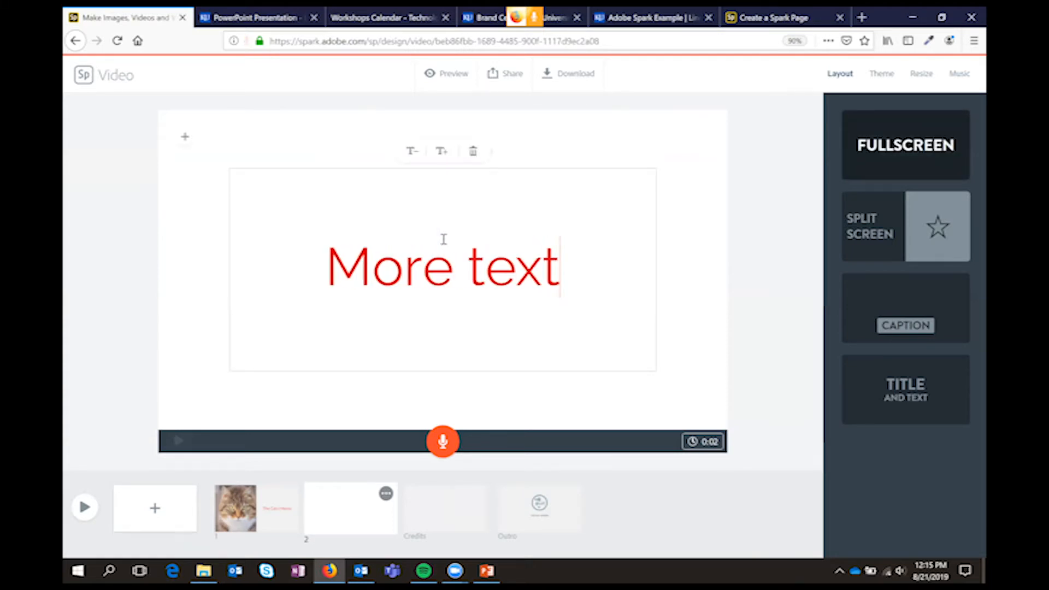
type(" about cats and t")
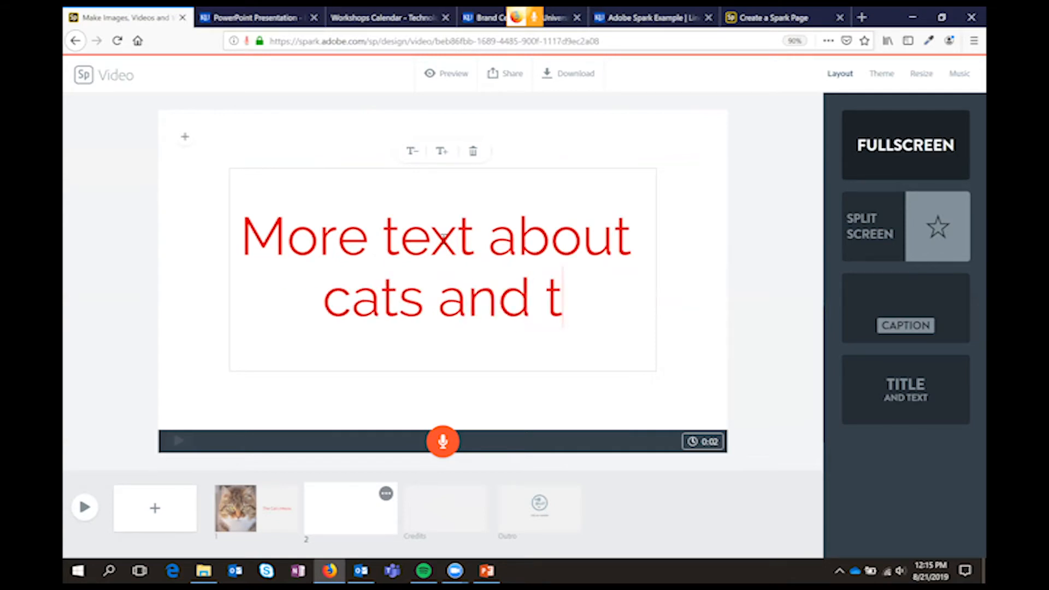
type("heir")
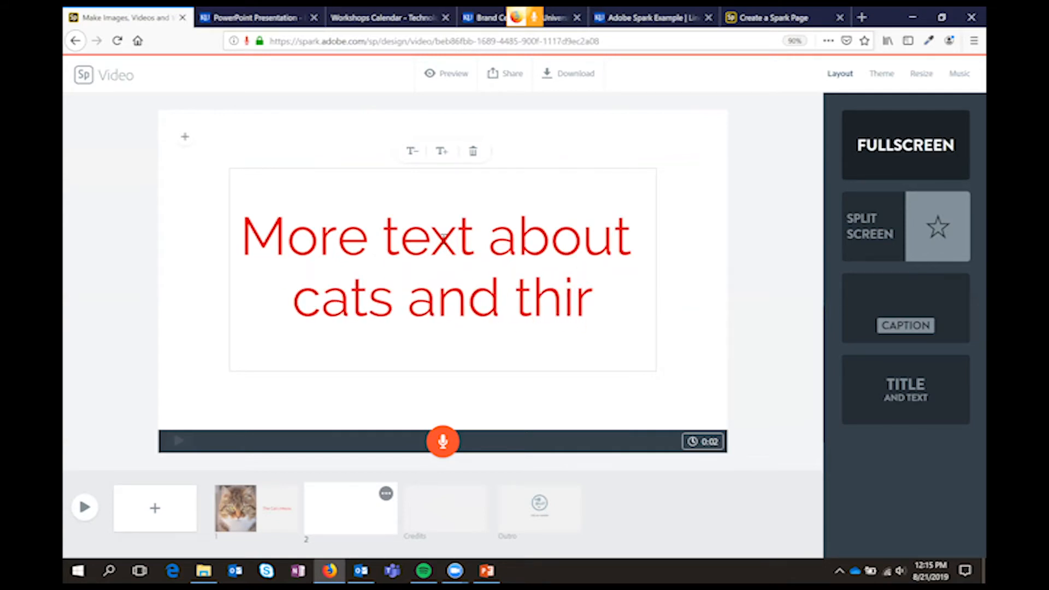
type(" vra")
key("BackSpace")
key("BackSpace")
key("BackSpace")
key("BackSpace")
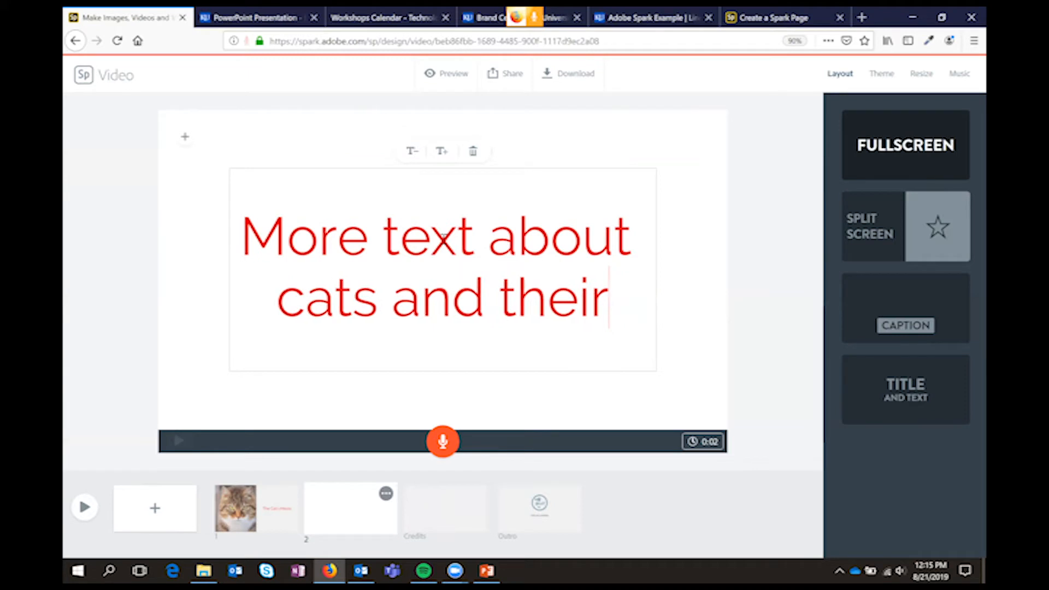
type("crazy.")
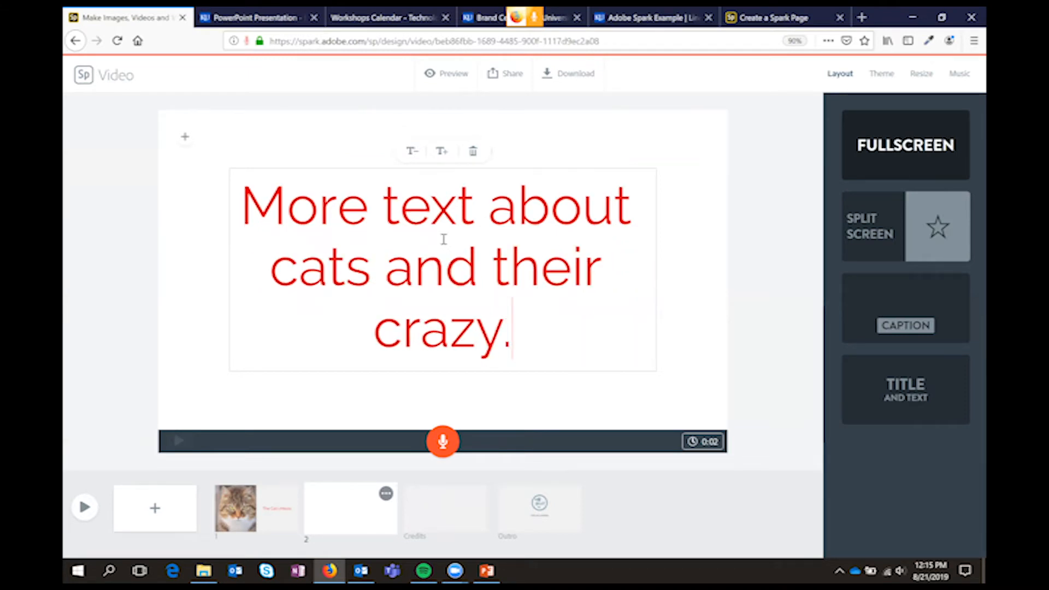
left_click(726, 375)
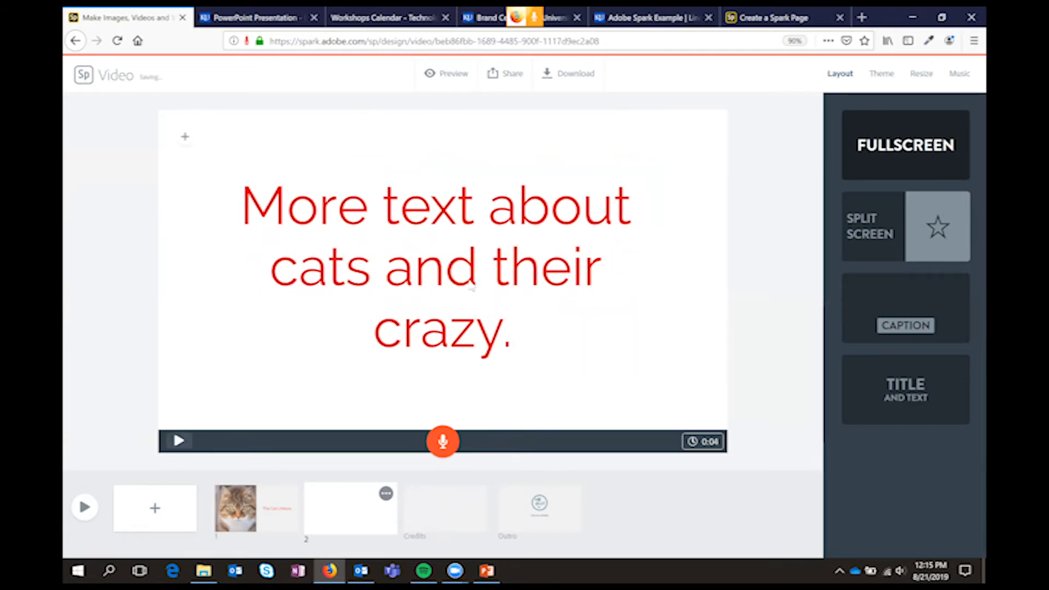
left_click(711, 447)
mouse_move(627, 424)
left_mouse_down()
mouse_move(646, 418)
mouse_move(621, 418)
mouse_move(615, 430)
left_mouse_up()
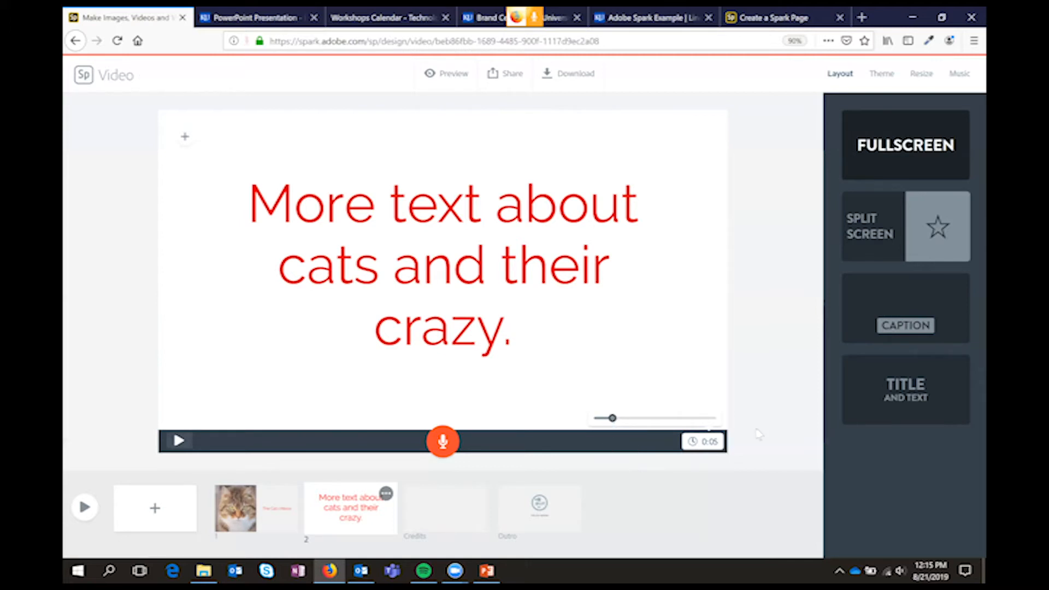
Add a third slide and try to insert the video 20180809_015418000_iOS 1 from the _spark presentation folder
left_click(155, 508)
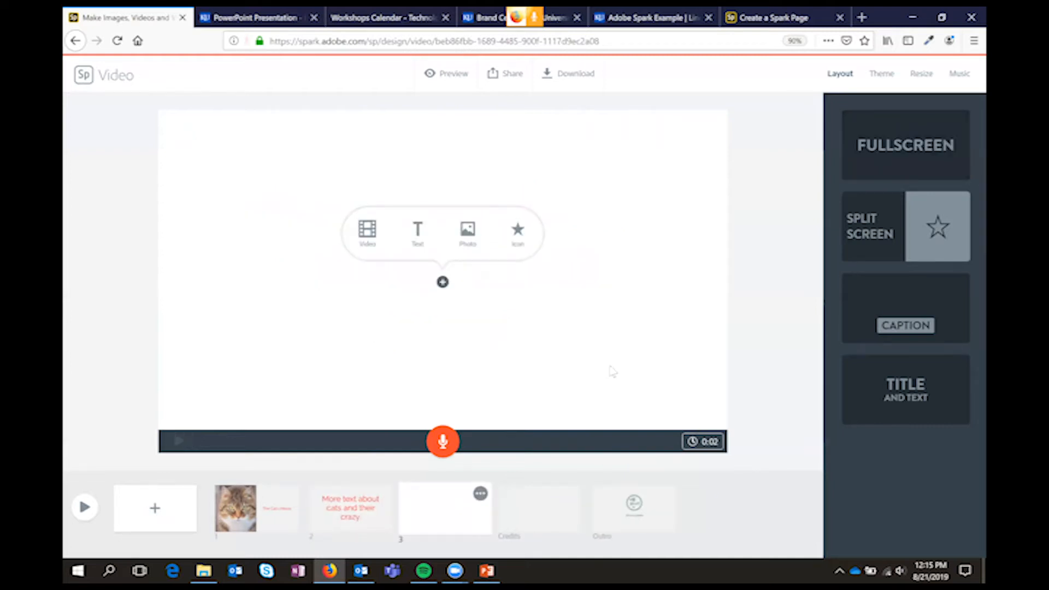
left_click(368, 240)
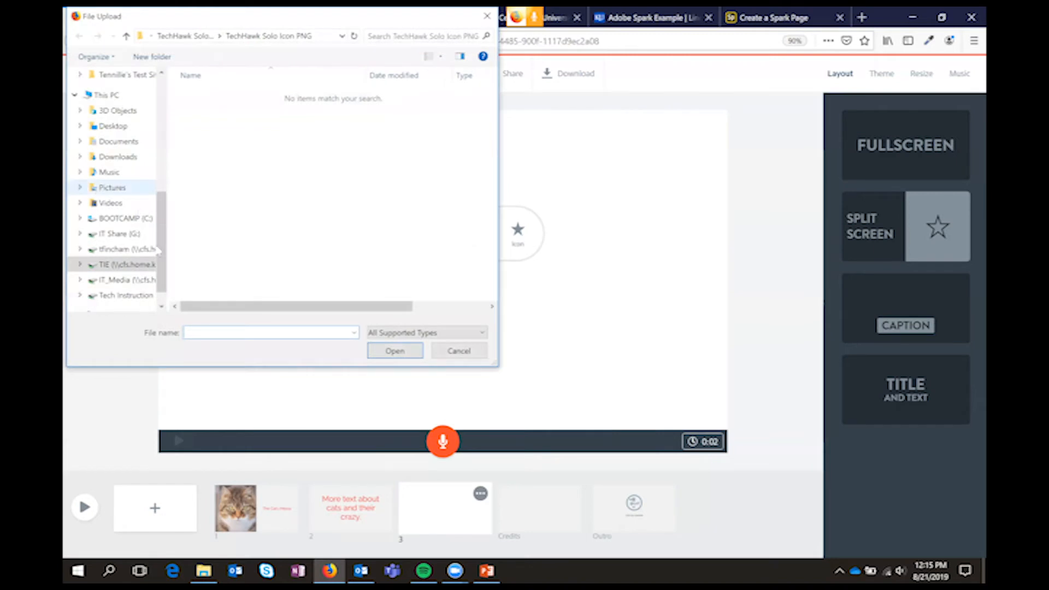
left_click_drag(159, 249, 168, 169)
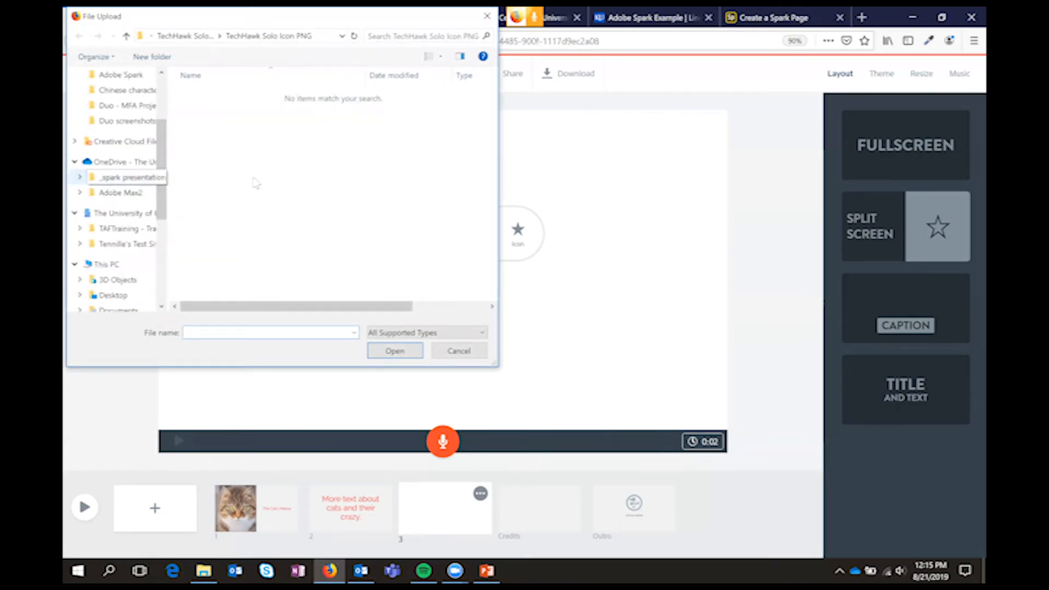
left_click(146, 184)
left_click(212, 107)
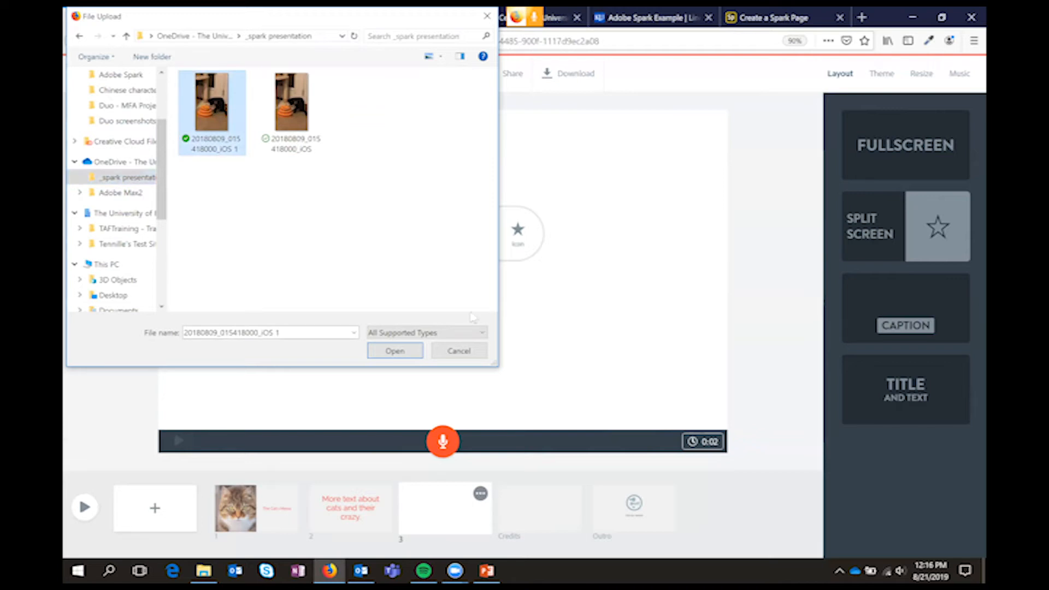
left_click(395, 352)
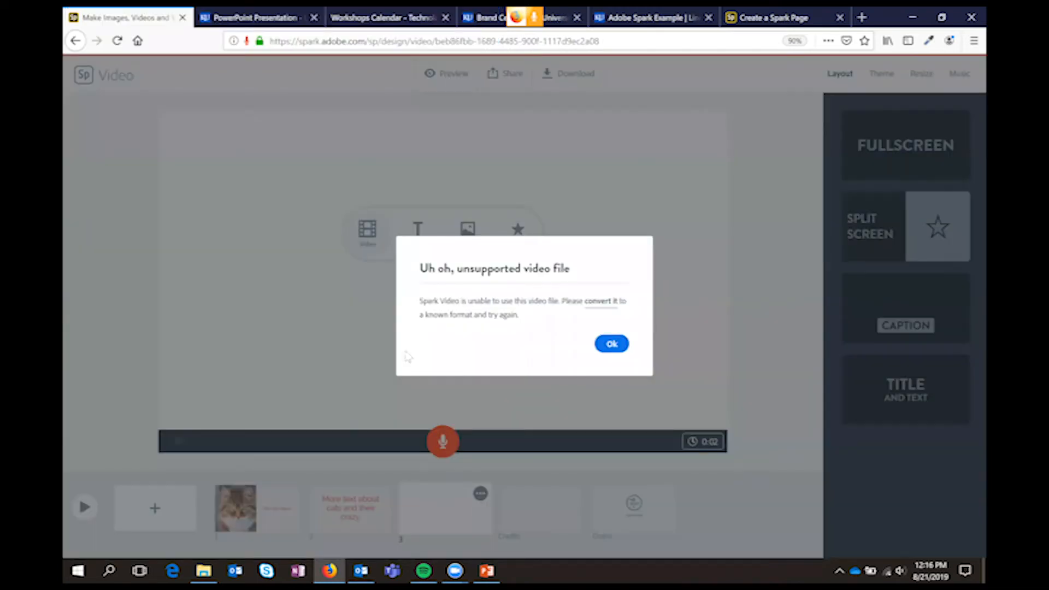
left_click(612, 344)
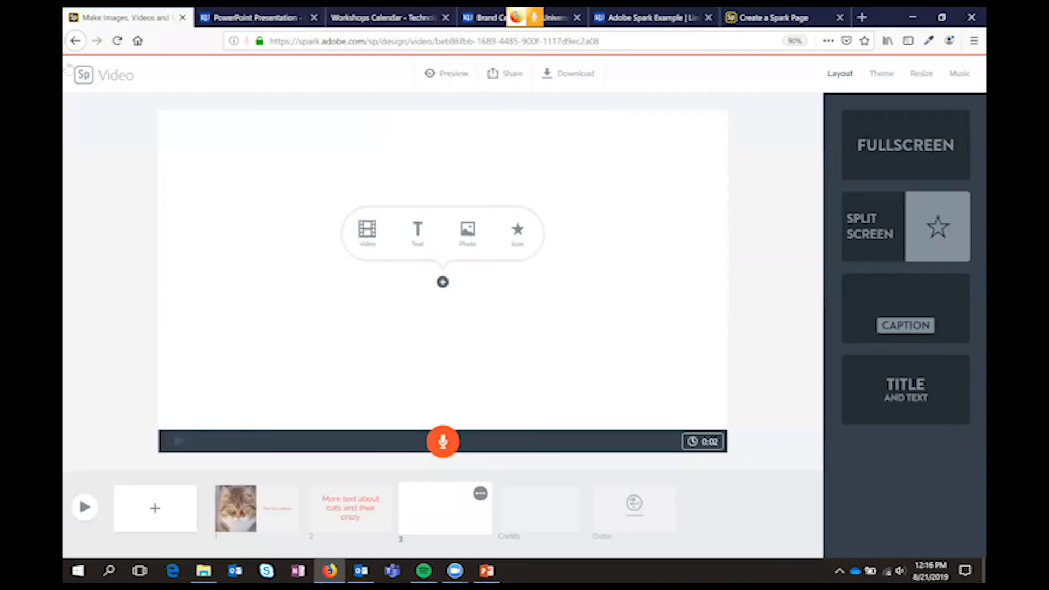
Go back to the projects list, reopen the cat video project and dismiss the quick tips
left_click(89, 81)
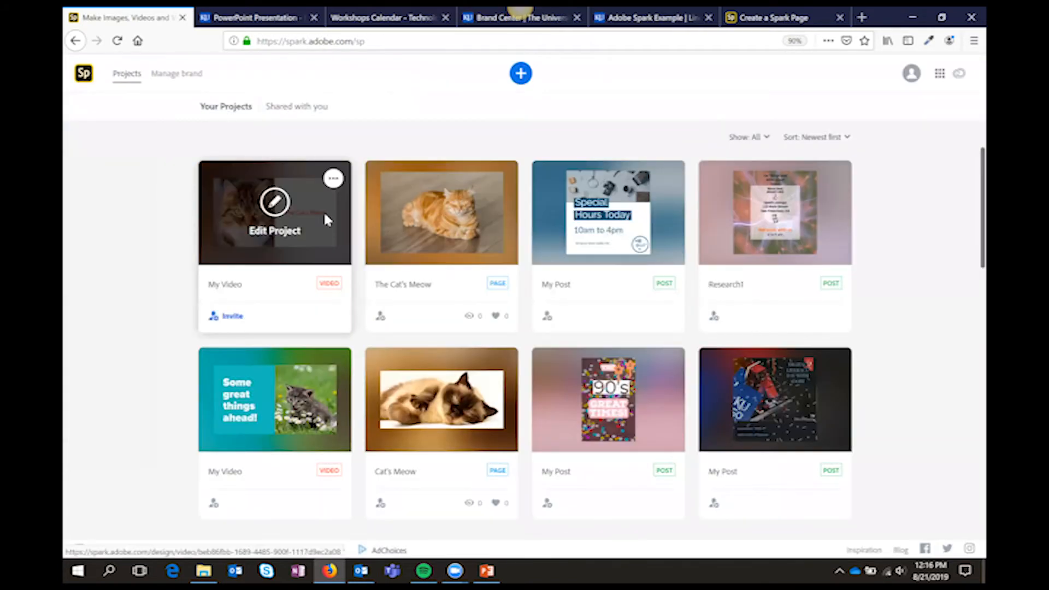
left_click(324, 214)
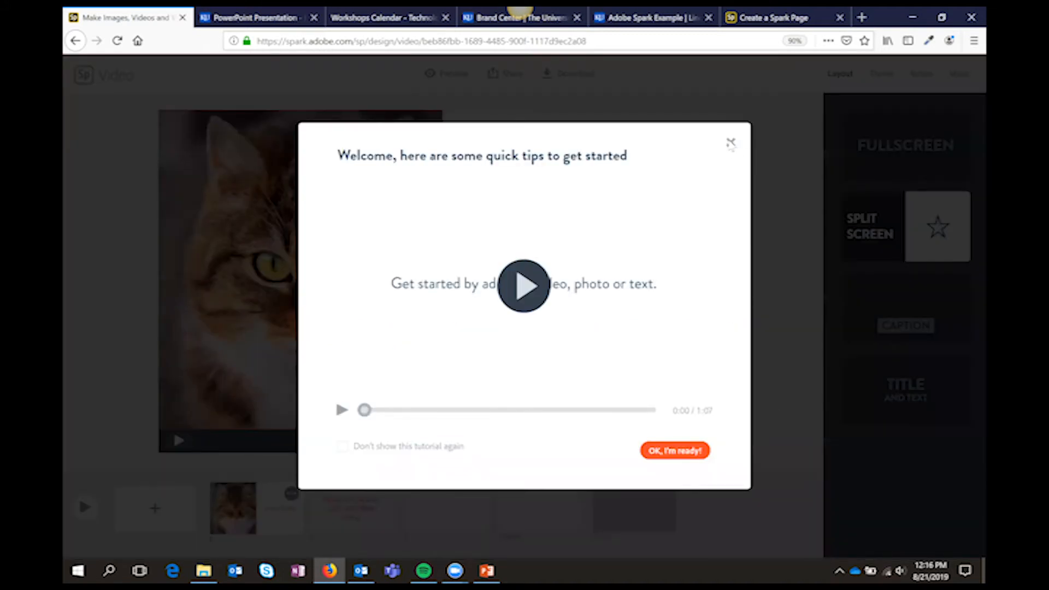
left_click(731, 143)
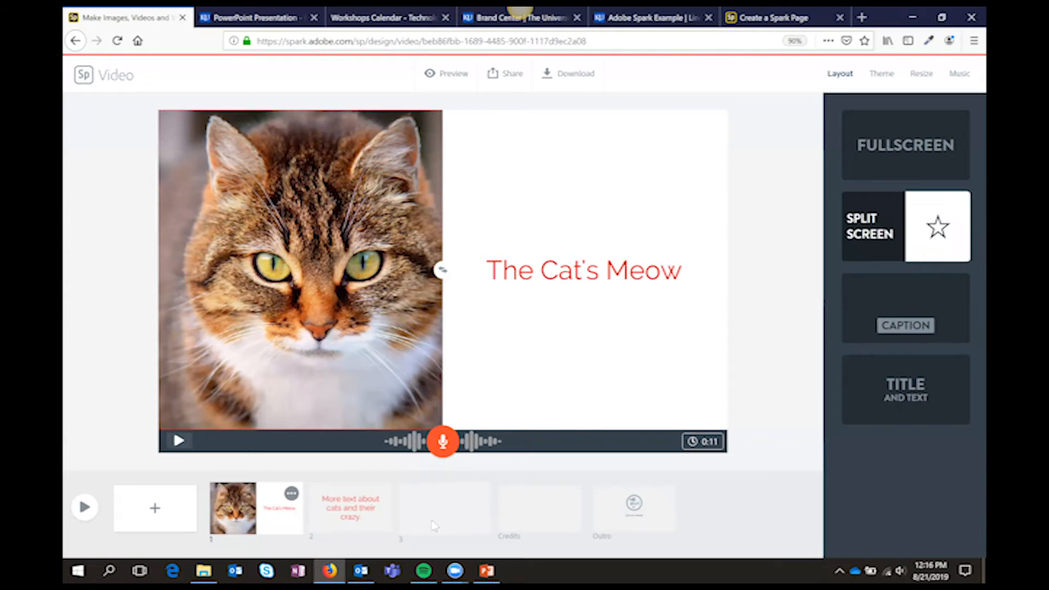
Insert the video IMG_0964 from the Desktop into the empty third slide
left_click(435, 526)
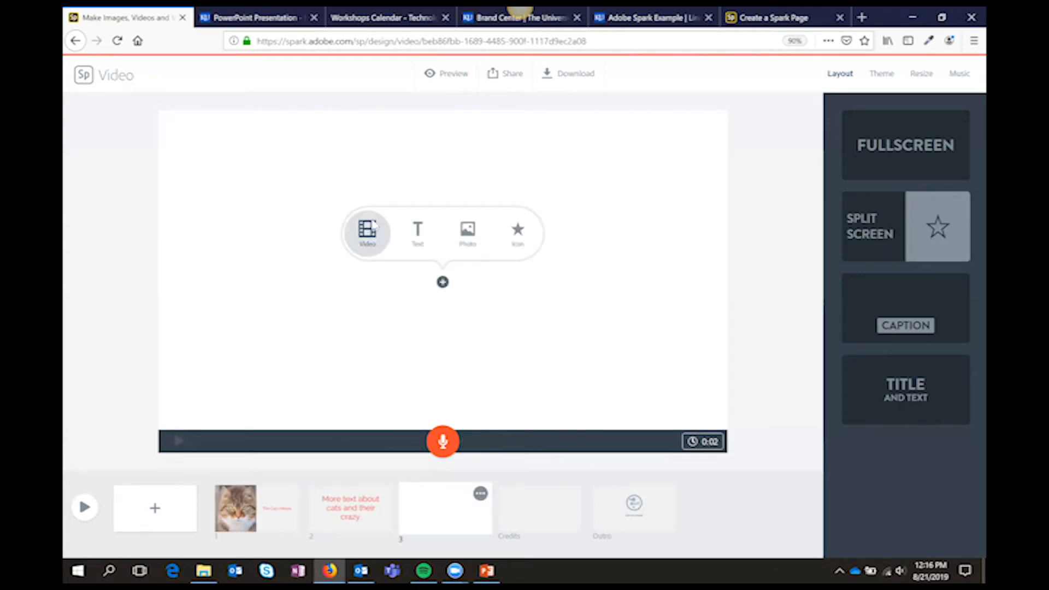
left_click(374, 224)
left_click(113, 101)
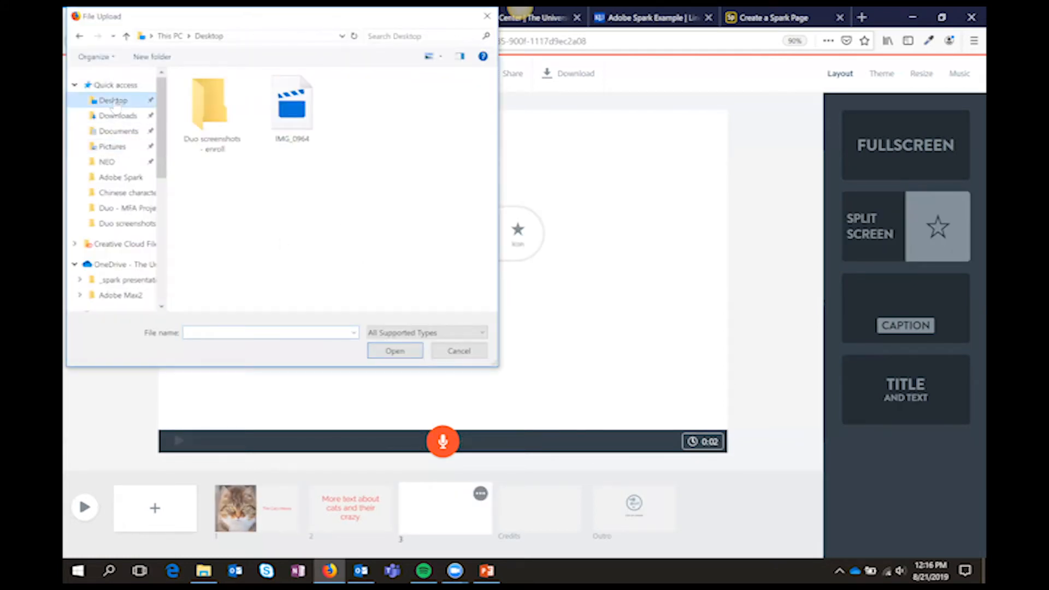
left_click(300, 128)
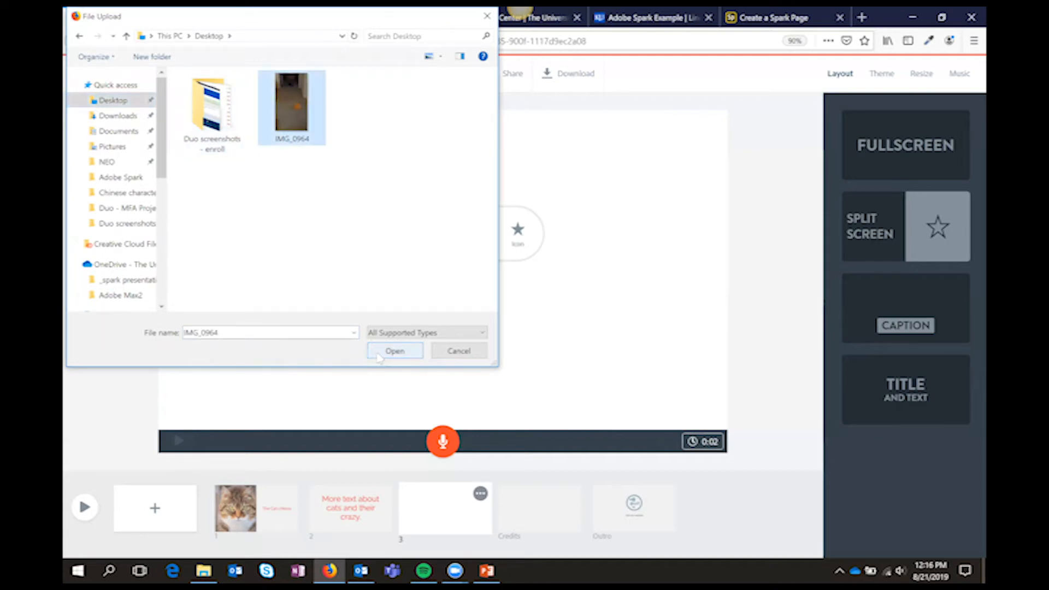
left_click(381, 354)
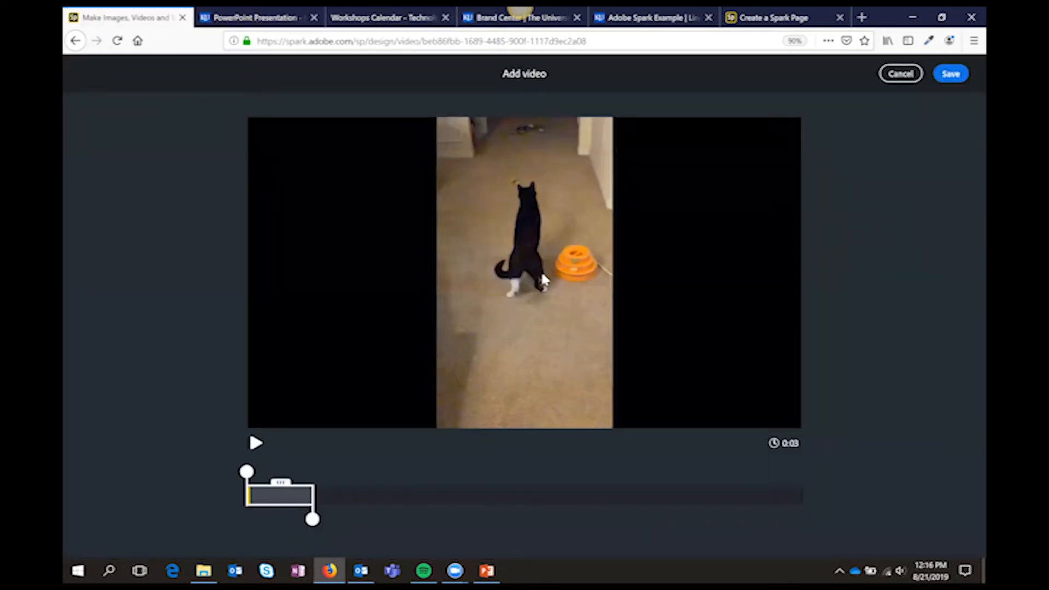
Preview the cat clip, trim it to about 4 seconds from its beginning and save it to the third slide
mouse_move(257, 473)
left_mouse_down()
mouse_move(277, 473)
mouse_move(246, 473)
left_mouse_up()
left_click(256, 443)
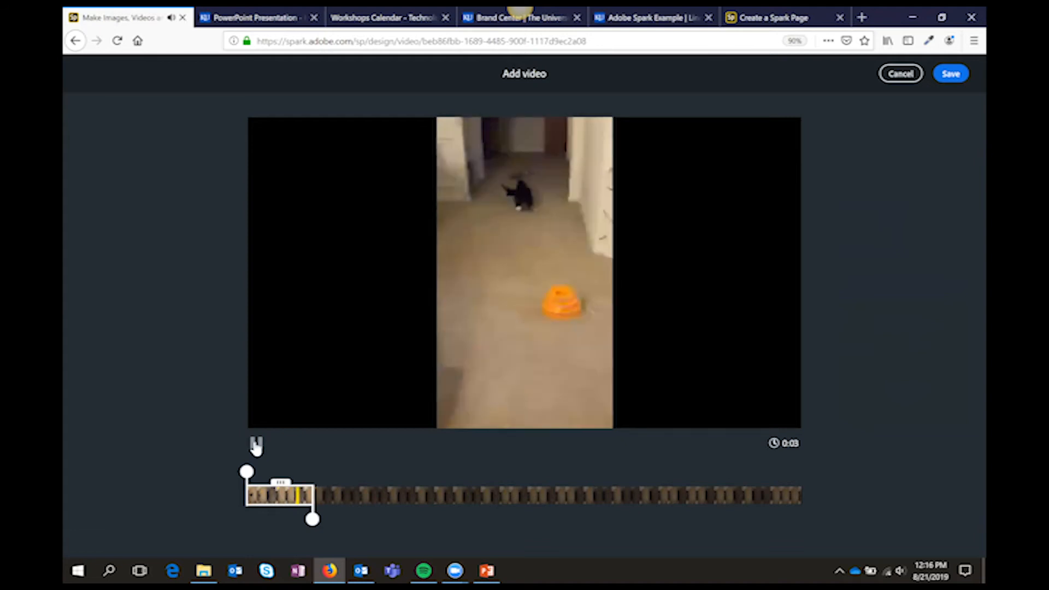
left_click_drag(343, 521, 695, 519)
left_click_drag(558, 514, 334, 496)
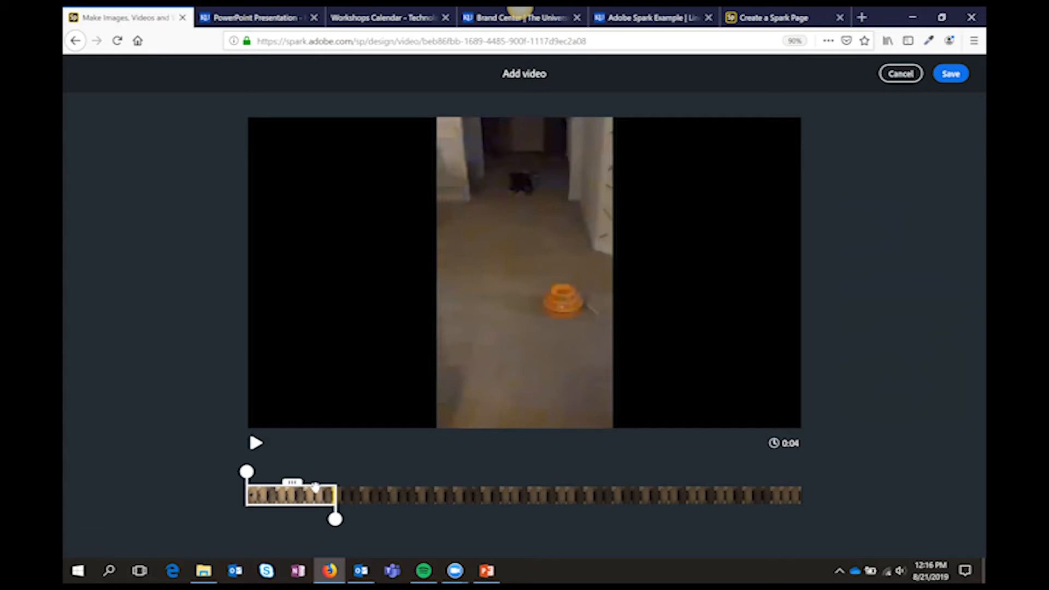
mouse_move(302, 482)
left_mouse_down()
mouse_move(387, 483)
mouse_move(293, 484)
mouse_move(459, 481)
mouse_move(293, 484)
left_mouse_up()
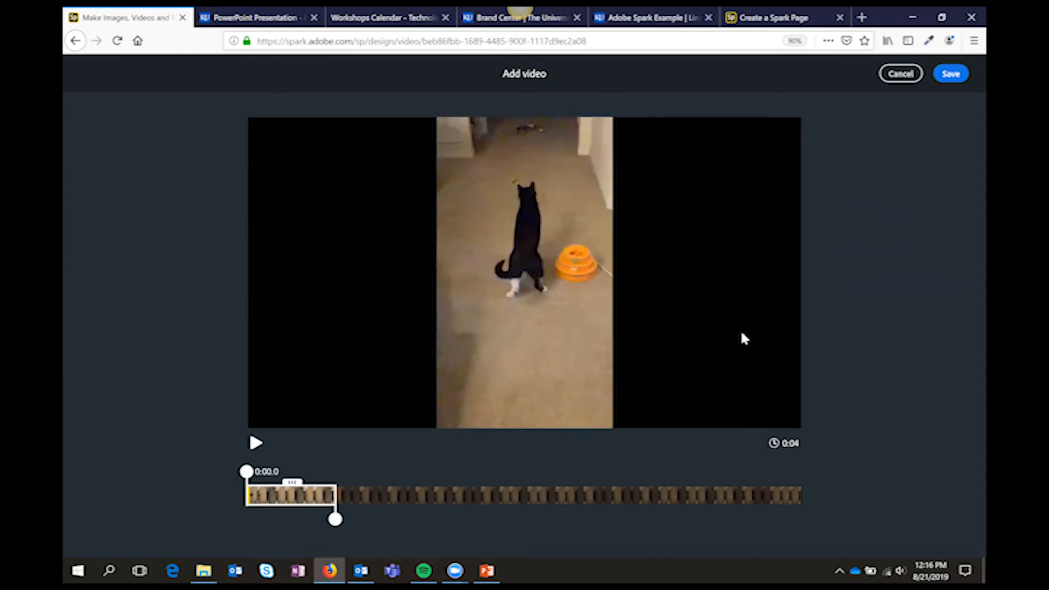
left_click(950, 74)
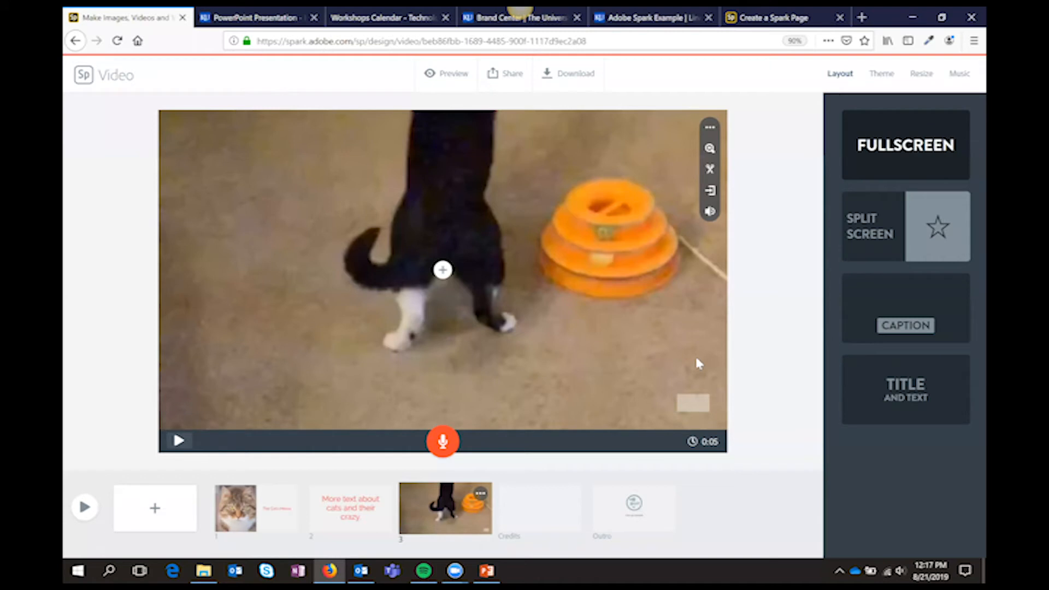
Continue the cat clip on a new fourth slide, with the continued section set to about 7 seconds, and save it
left_click(710, 193)
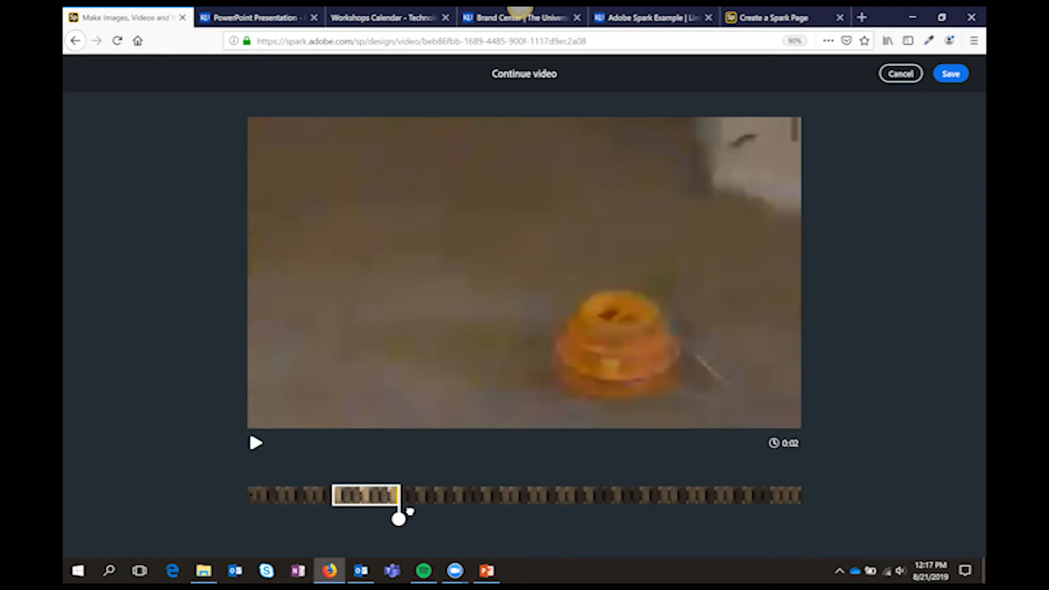
left_click_drag(399, 519, 504, 519)
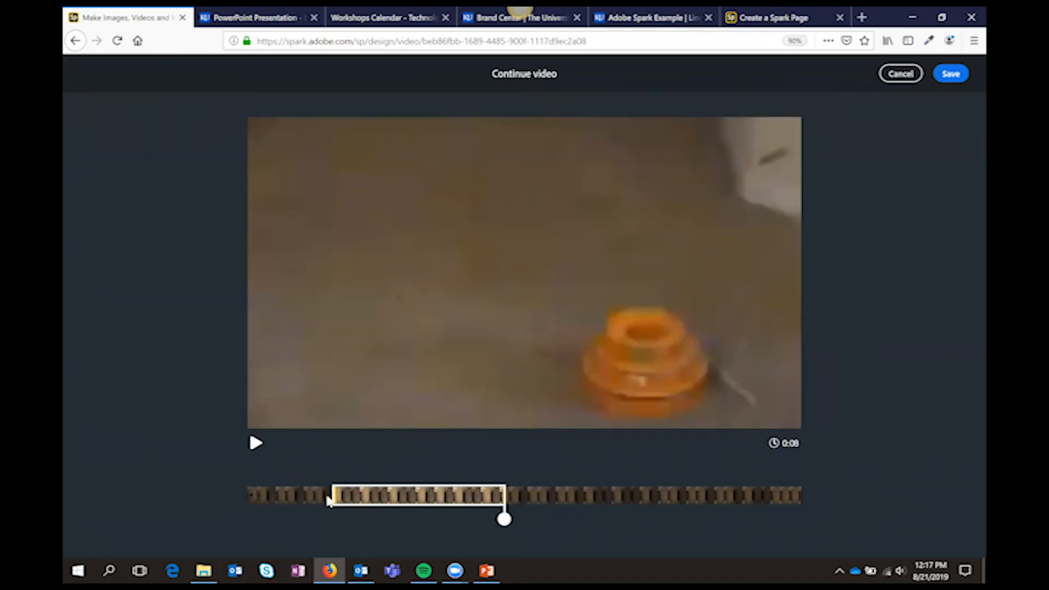
left_click_drag(504, 519, 475, 520)
left_click(957, 75)
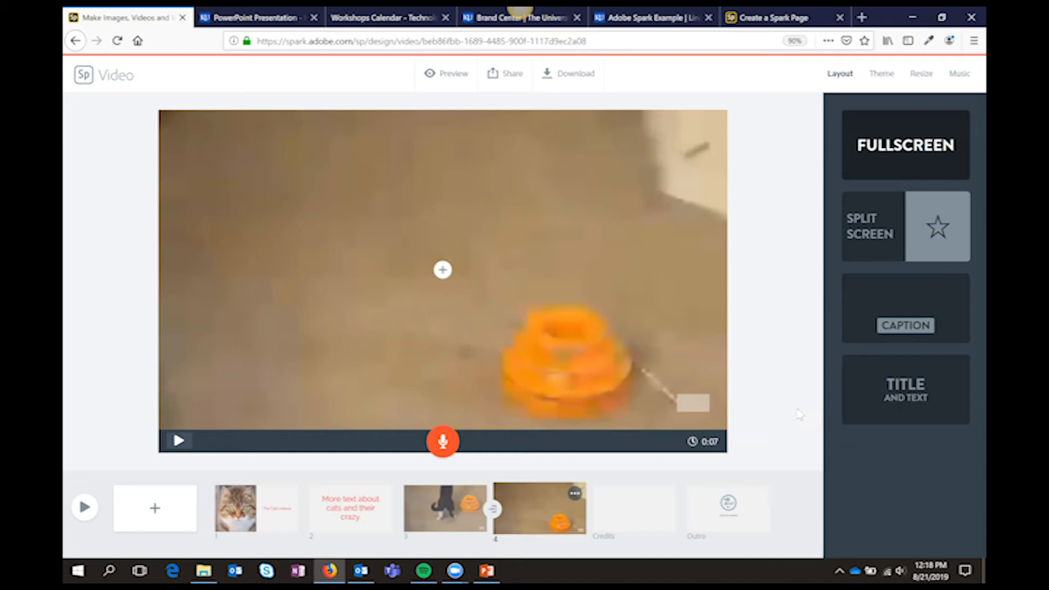
Zoom out the clip on the fourth slide and reposition it so the cat in the hallway is in frame
left_click(442, 270)
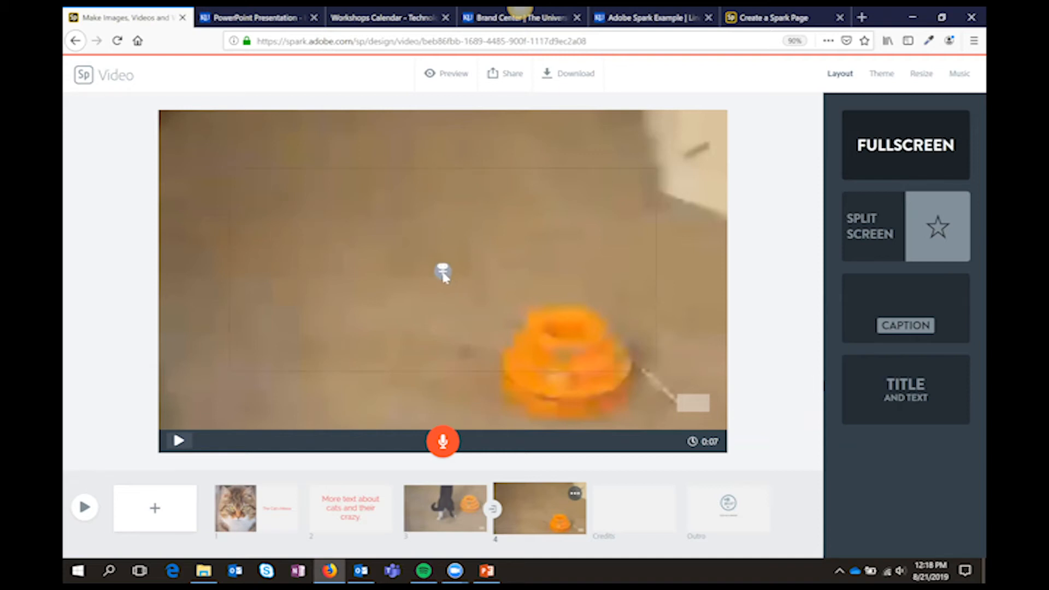
left_click(872, 148)
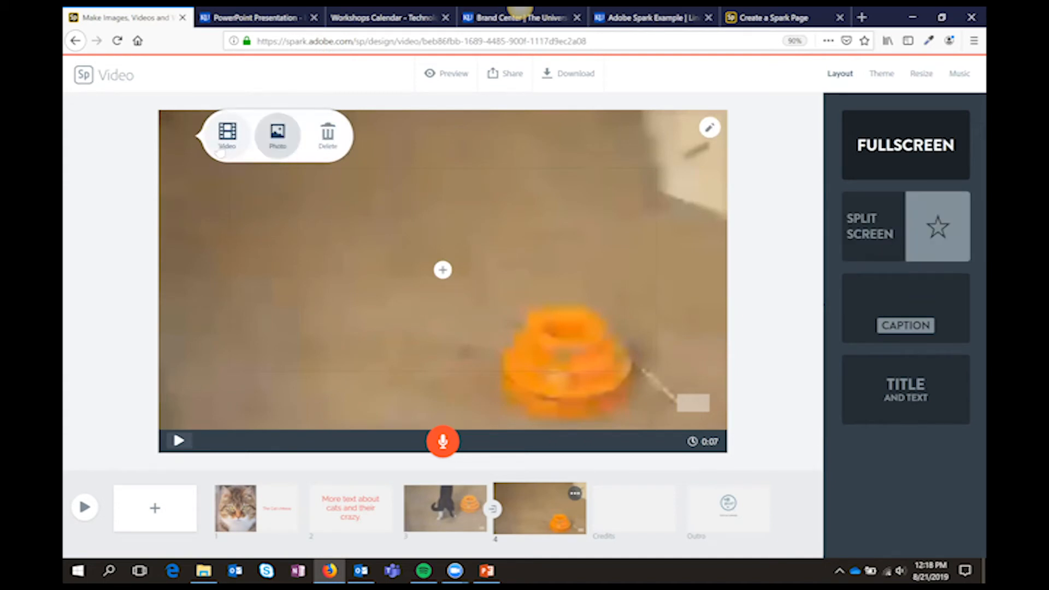
left_click(710, 127)
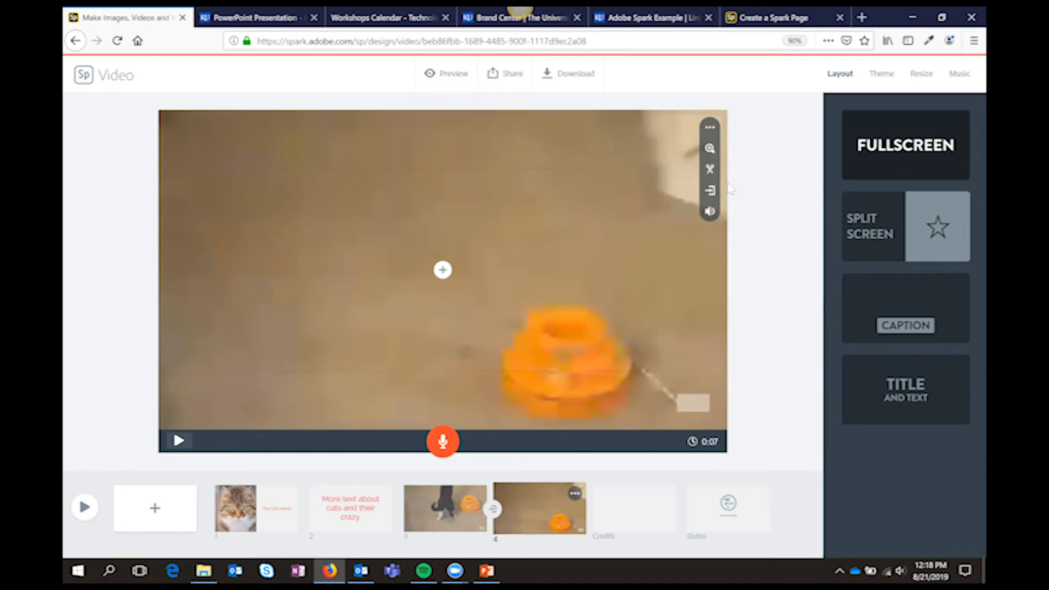
left_click(710, 149)
left_click(709, 168)
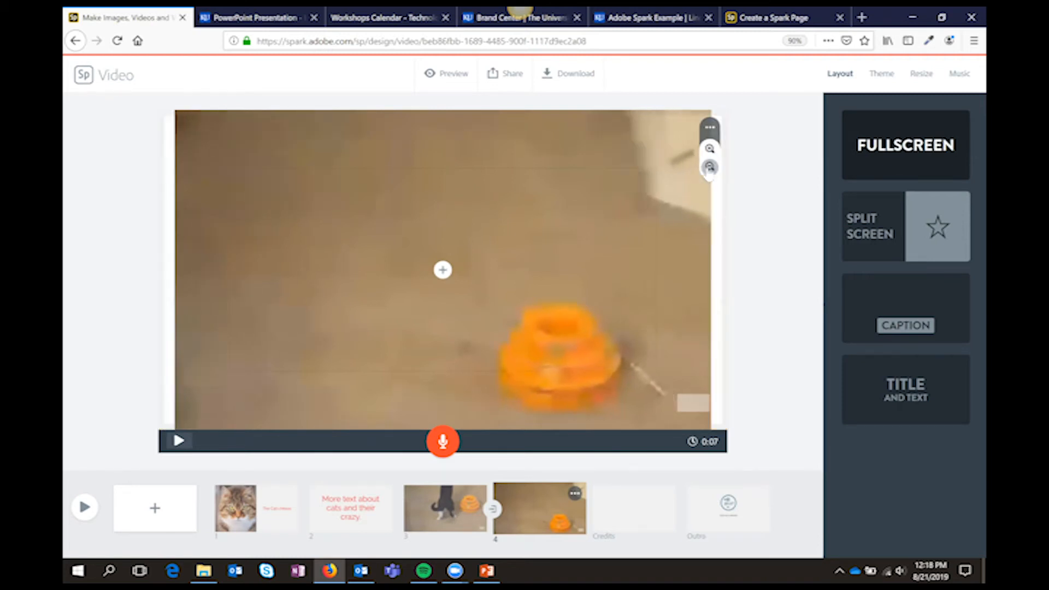
left_click(709, 168)
left_click(710, 168)
left_click(709, 168)
left_click(709, 168)
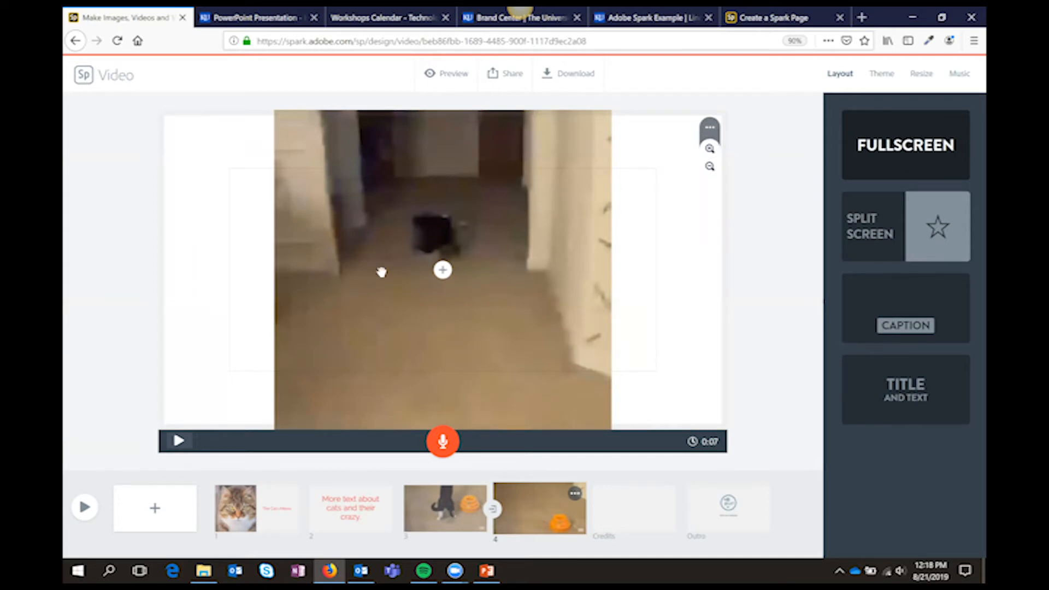
left_click(710, 148)
left_click_drag(546, 133, 565, 236)
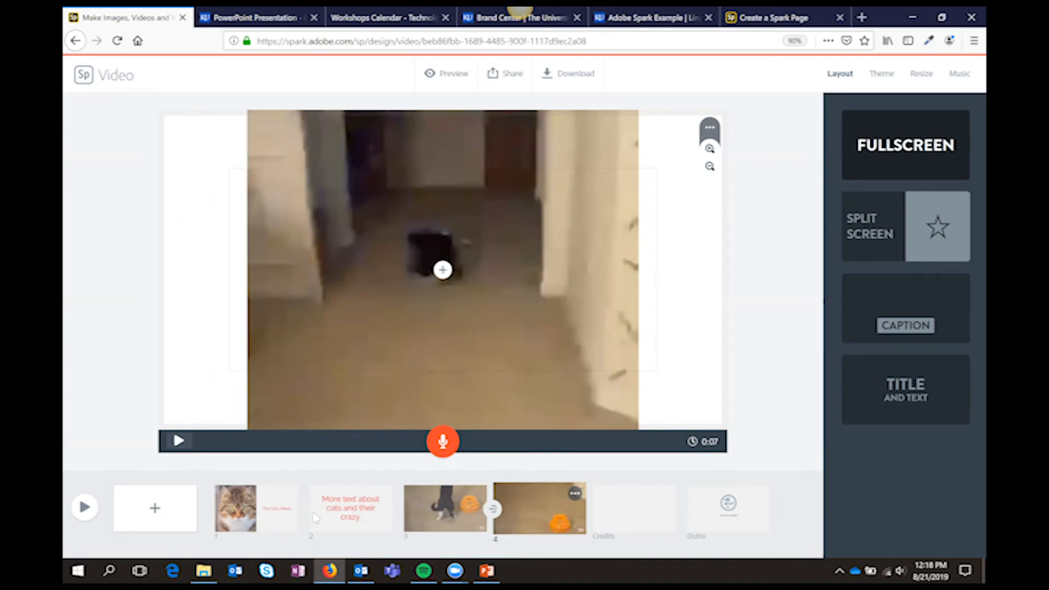
Select the second slide and open the video's theme choices at the Light brand theme
left_click(334, 510)
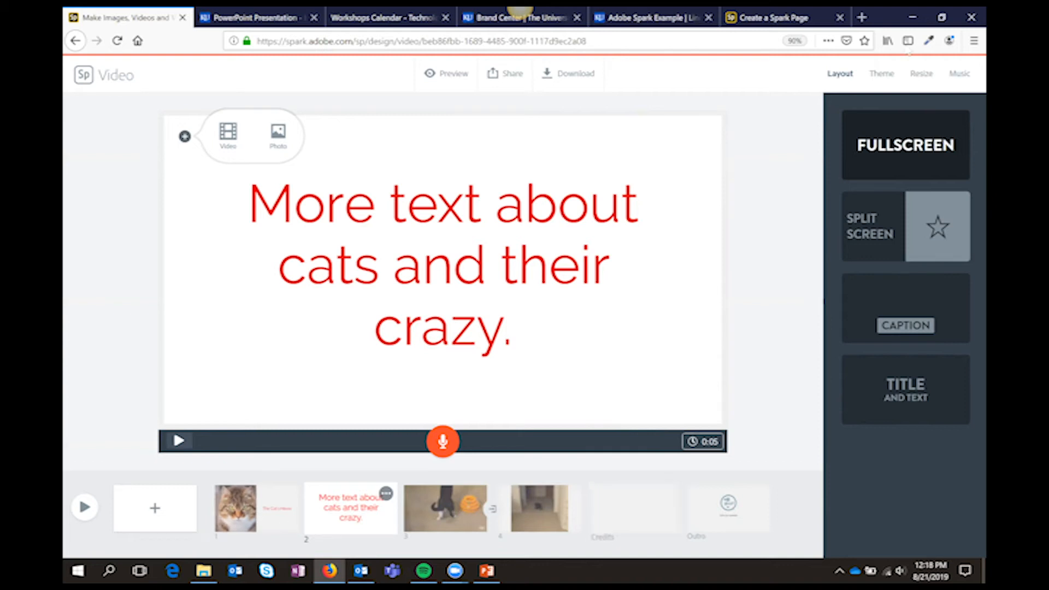
left_click(881, 75)
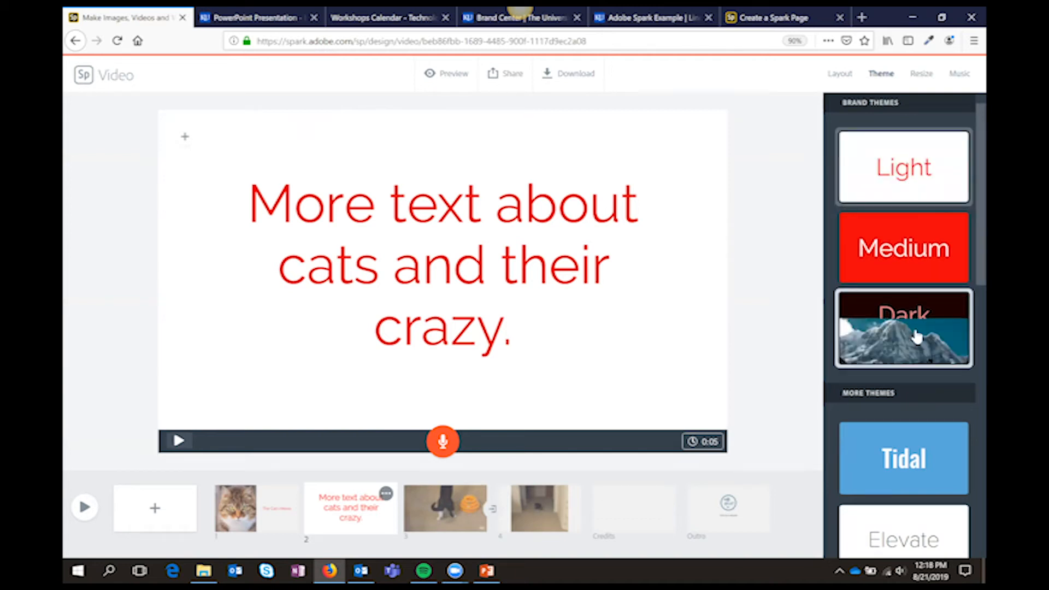
mouse_move(955, 203)
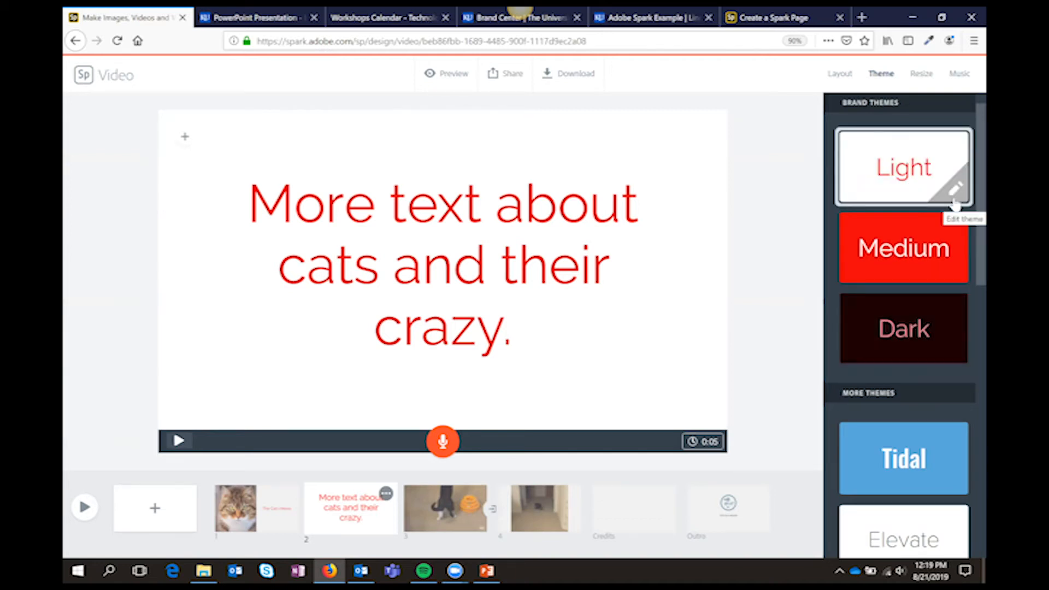
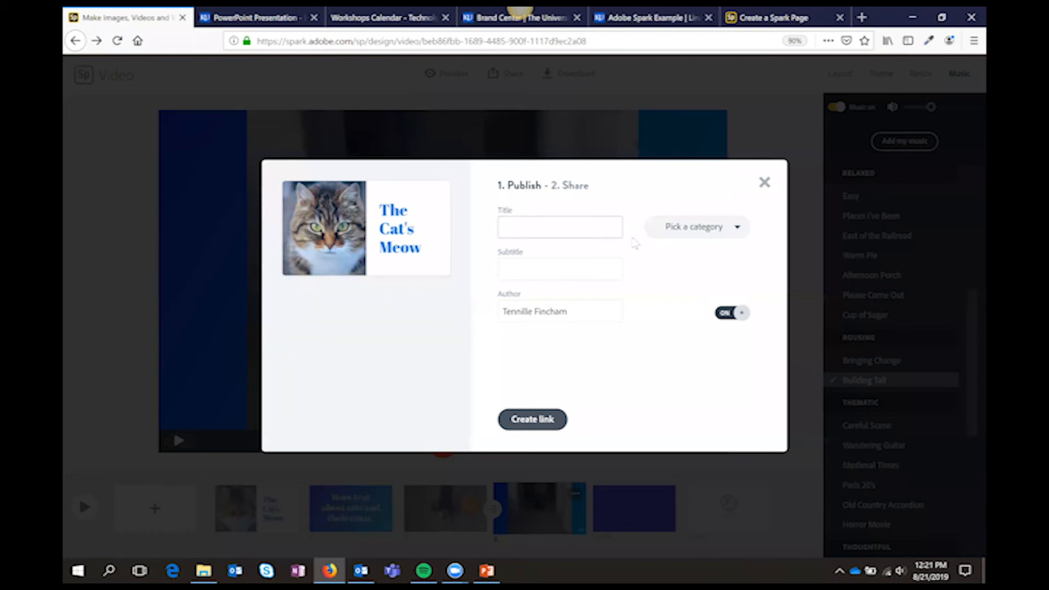
Title the video "The Cat's meow", choose the Education category and start creating its share link
type("TheCat")
key("BackSpace")
key("BackSpace")
key("BackSpace")
type("Cat's meow")
left_click(694, 235)
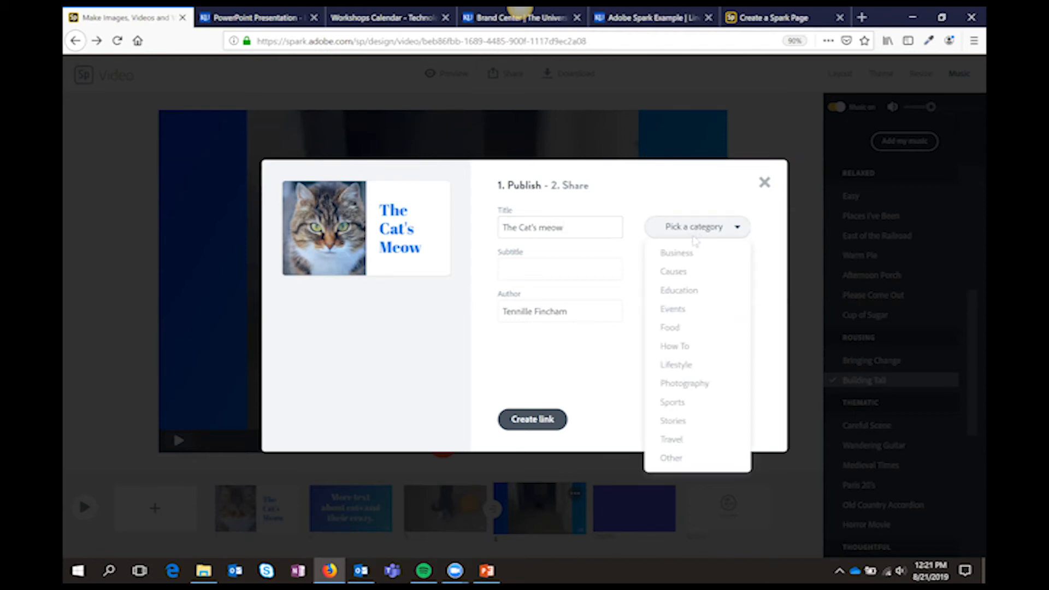
left_click(680, 291)
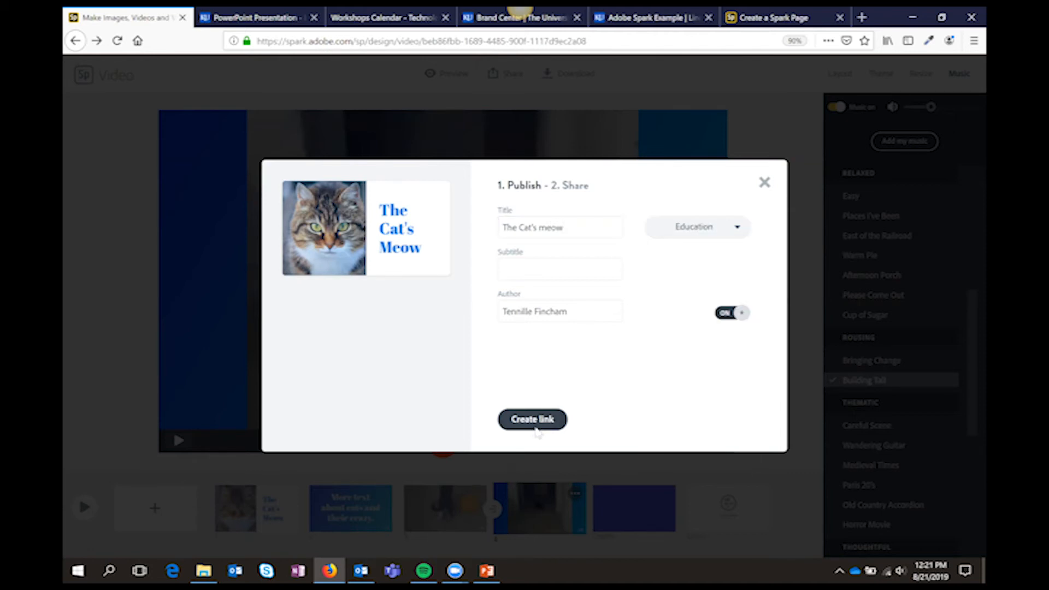
left_click(535, 423)
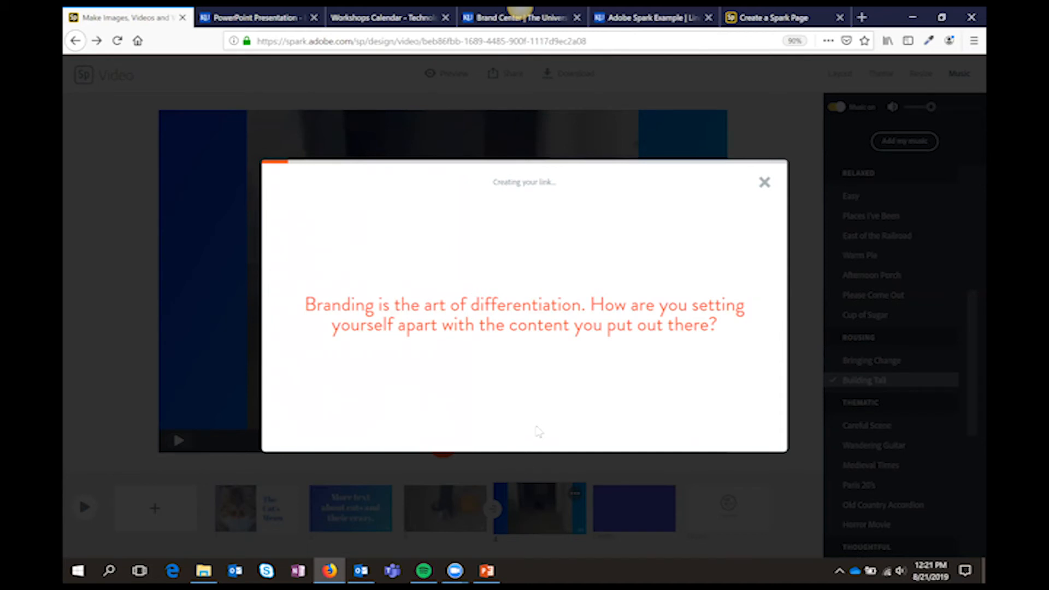
left_click(764, 184)
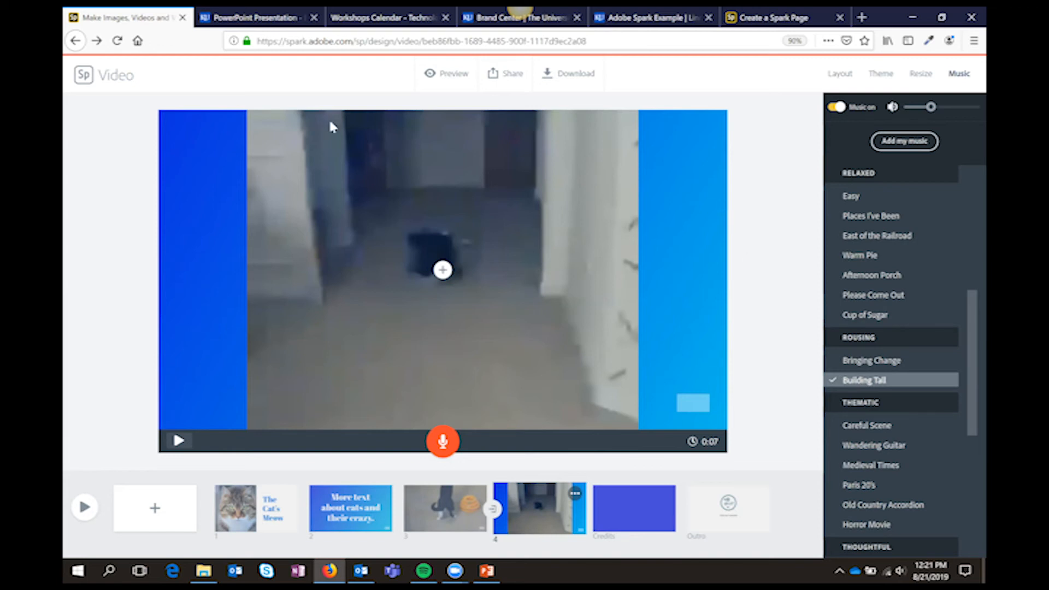
Open The Cat's Meow page from the projects and check its project settings and its share and print options
left_click(90, 82)
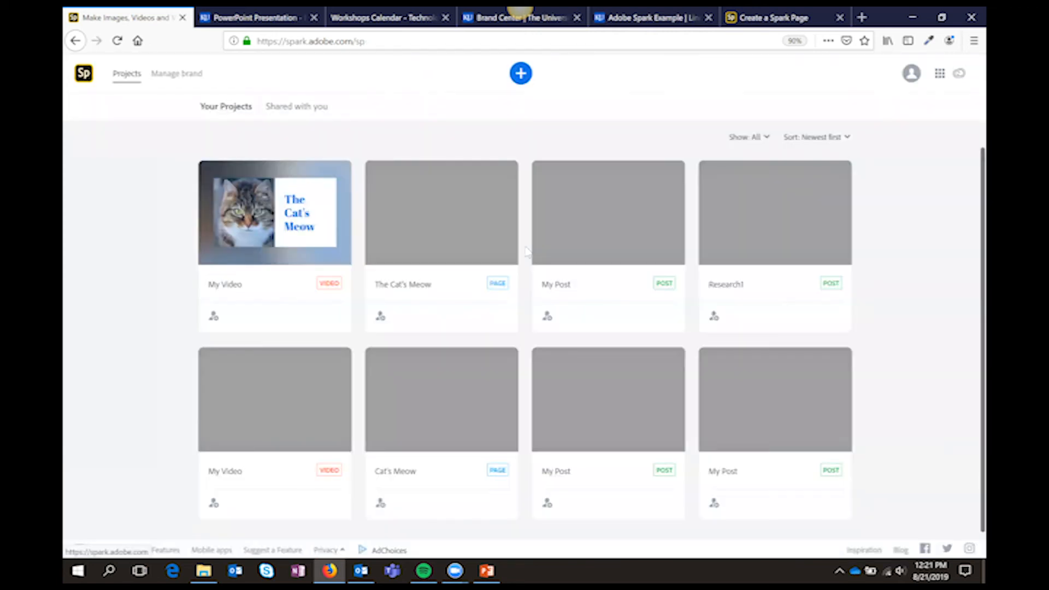
left_click(475, 237)
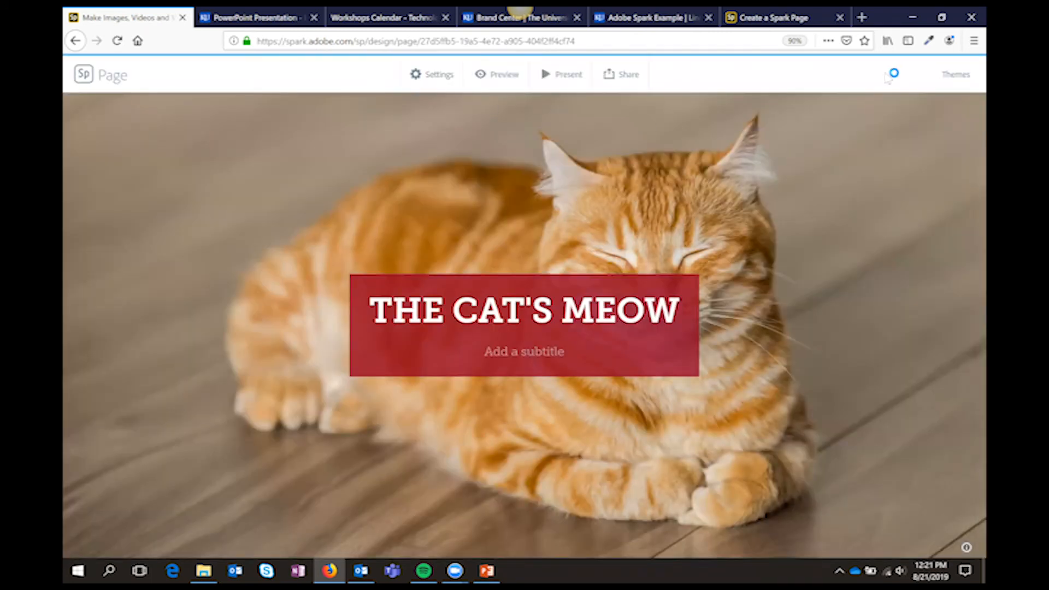
left_click(426, 78)
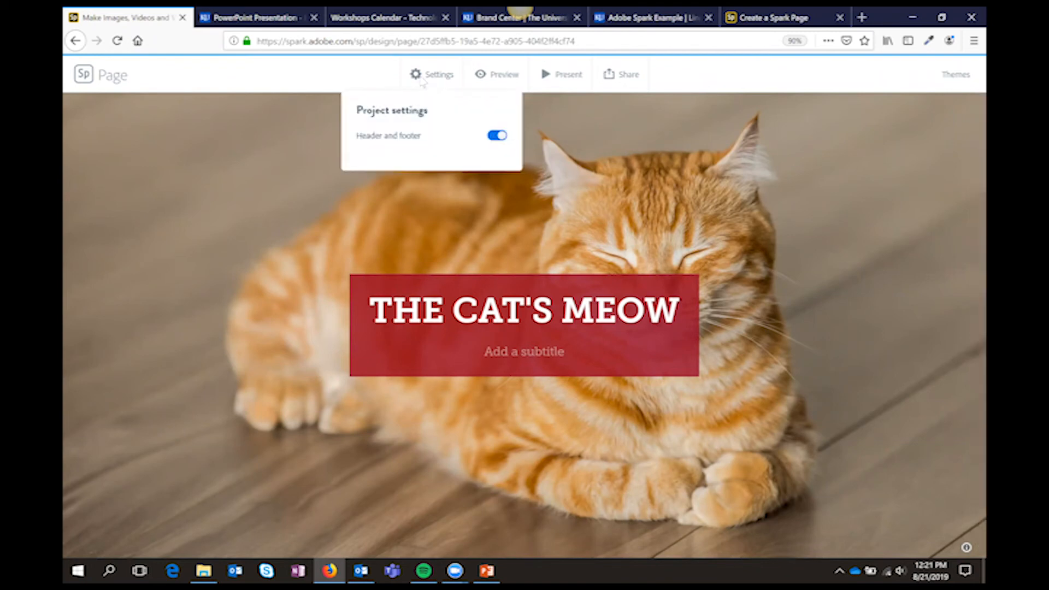
left_click(618, 82)
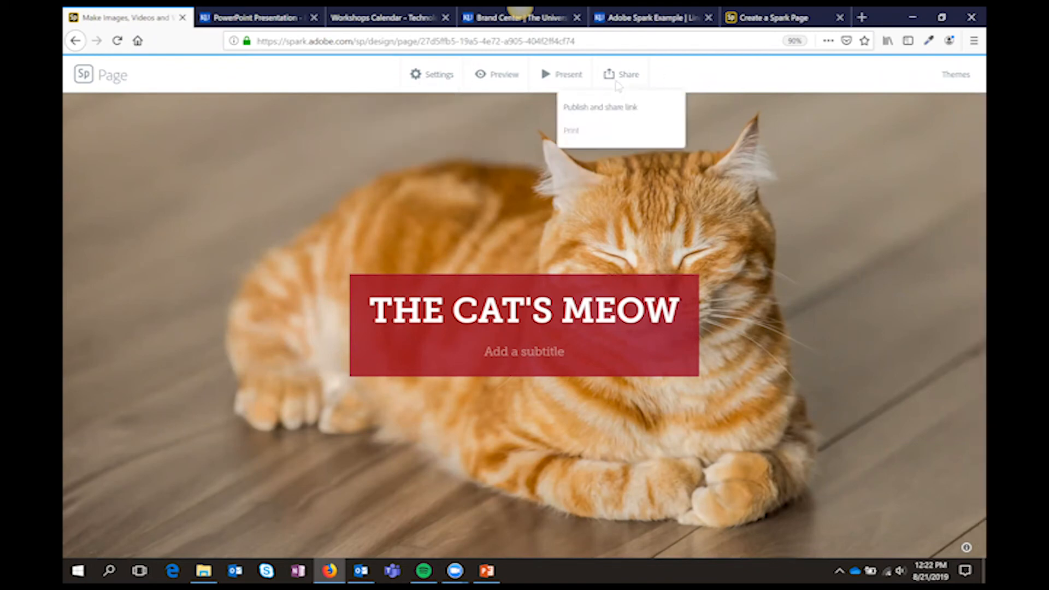
mouse_move(576, 134)
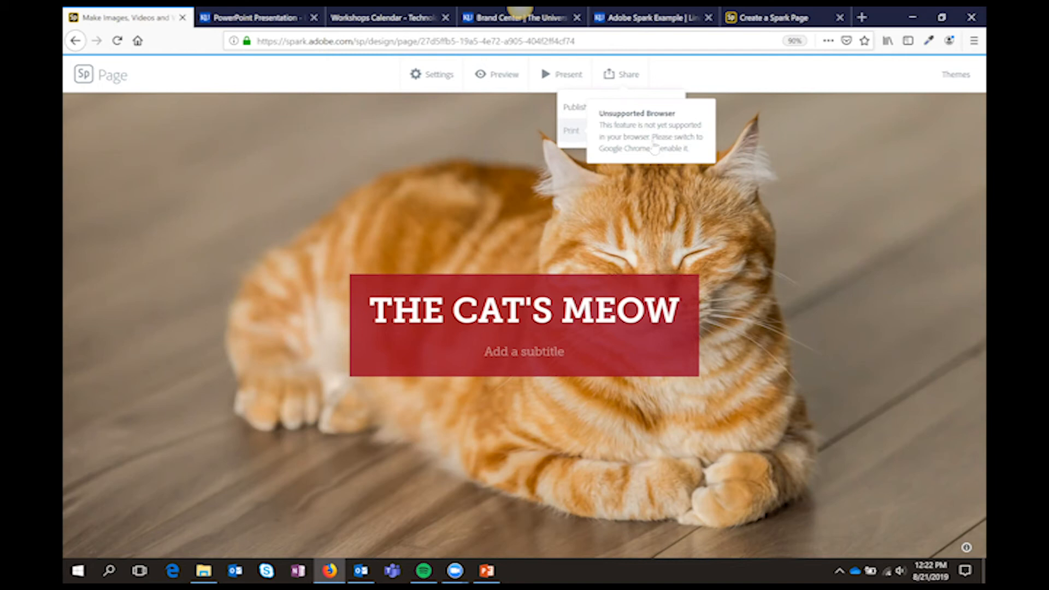
Open the Special Hours Today post from the projects and check its download formats
left_click(85, 77)
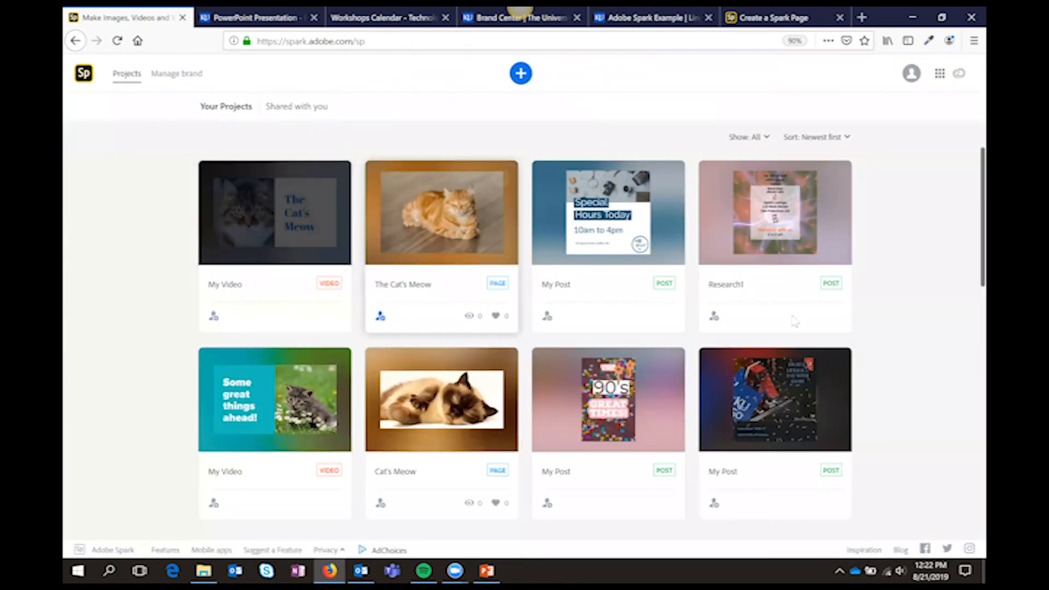
mouse_move(736, 315)
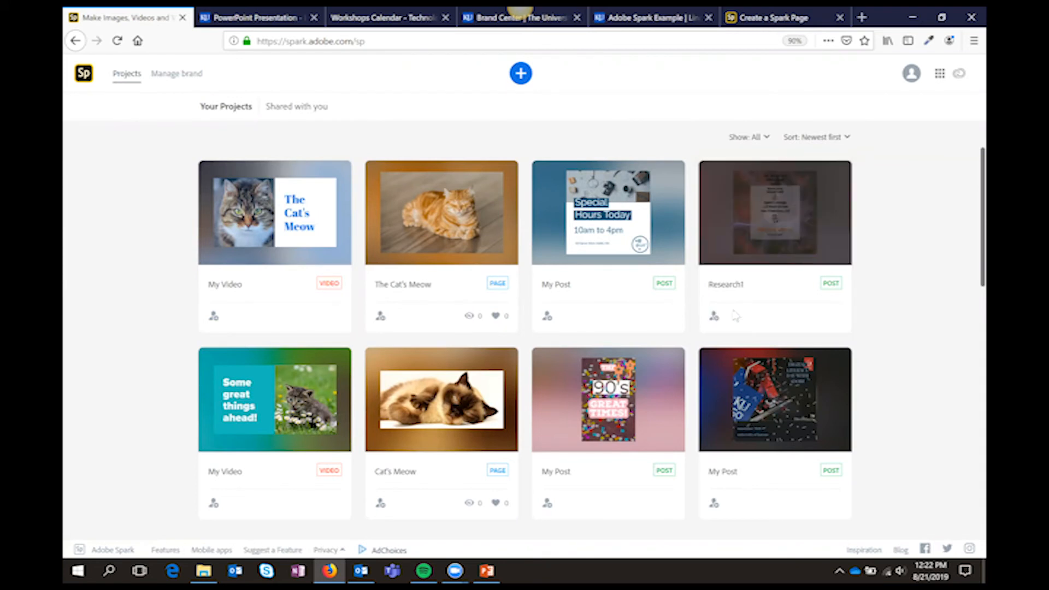
left_click(621, 222)
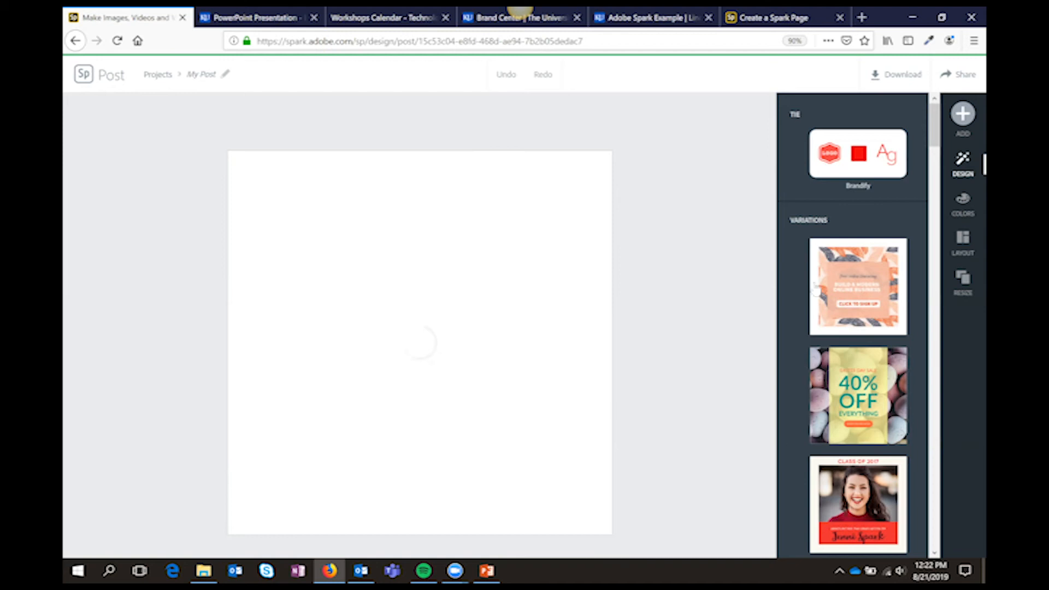
left_click(886, 82)
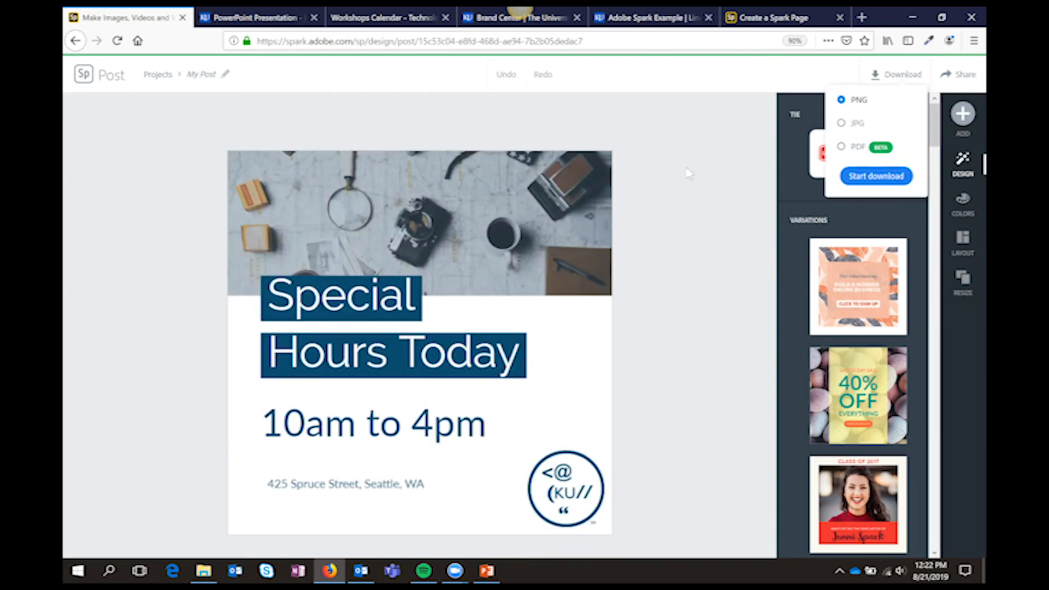
left_click(735, 90)
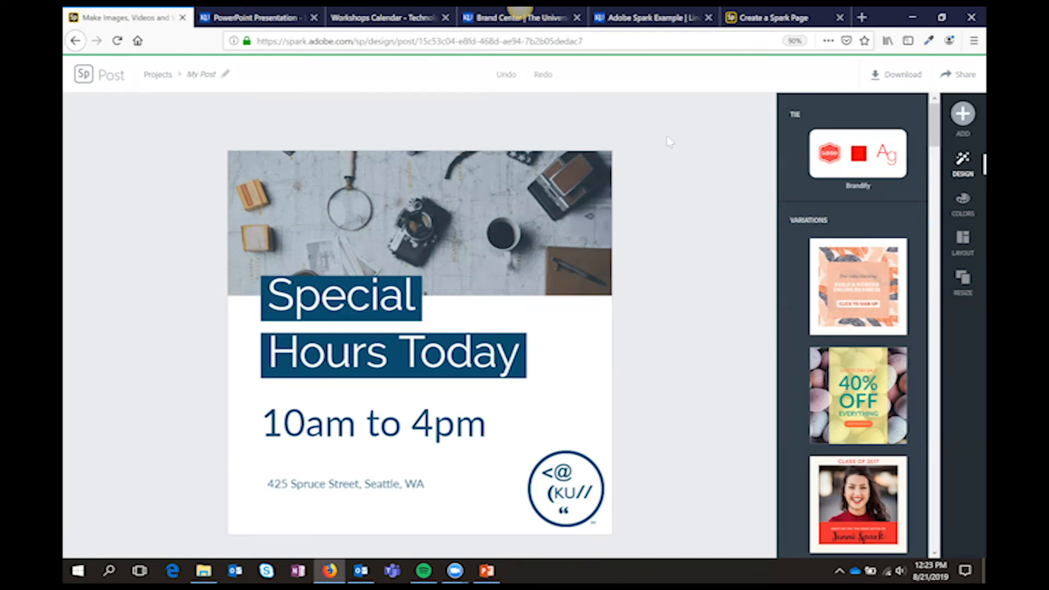
Try moving the Special Hours Today heading forward in the layer order
left_click(421, 235)
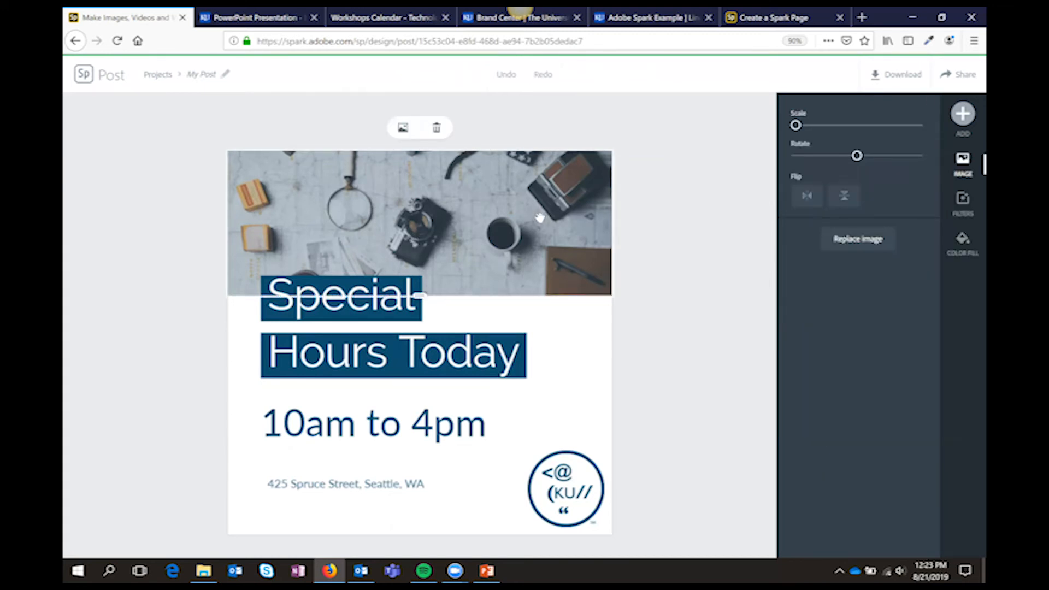
left_click(494, 354)
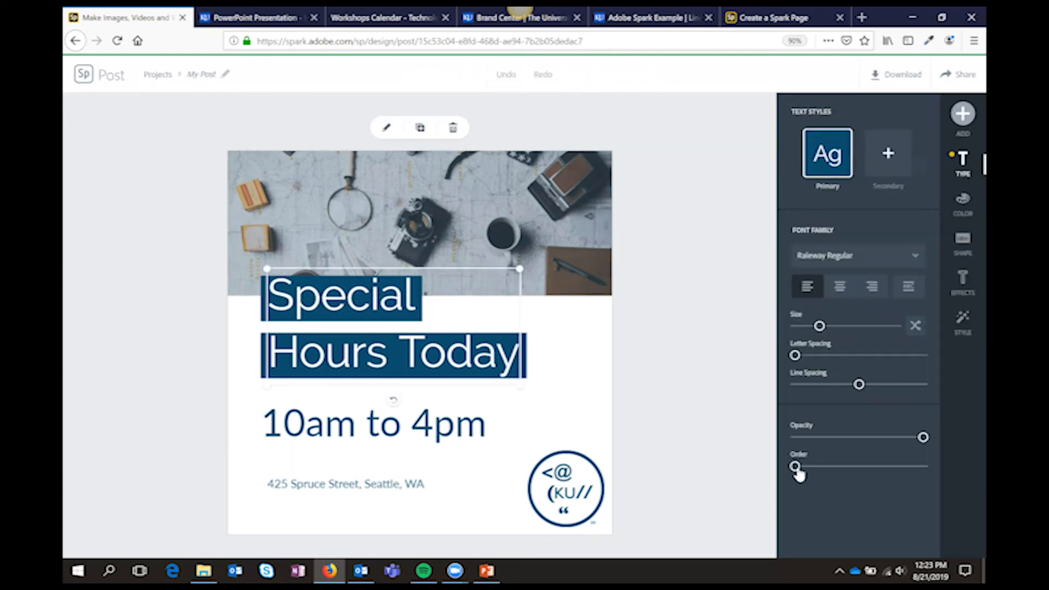
left_click_drag(795, 466, 872, 461)
left_click(561, 467)
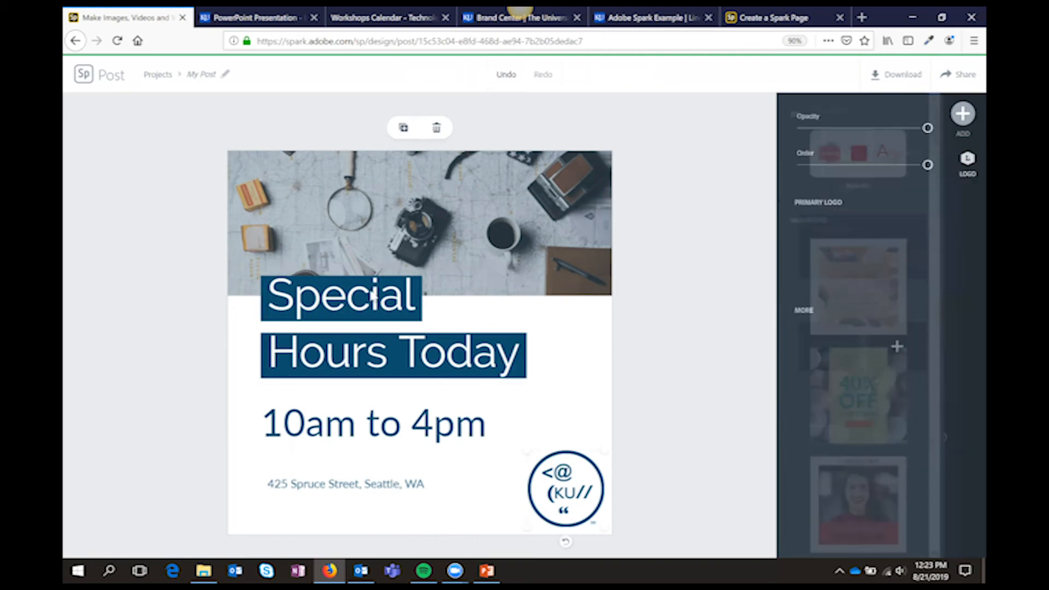
Move the Special Hours Today heading up onto the photo and set its layer order to the lowest level
left_click_drag(372, 300, 385, 247)
left_click(537, 208)
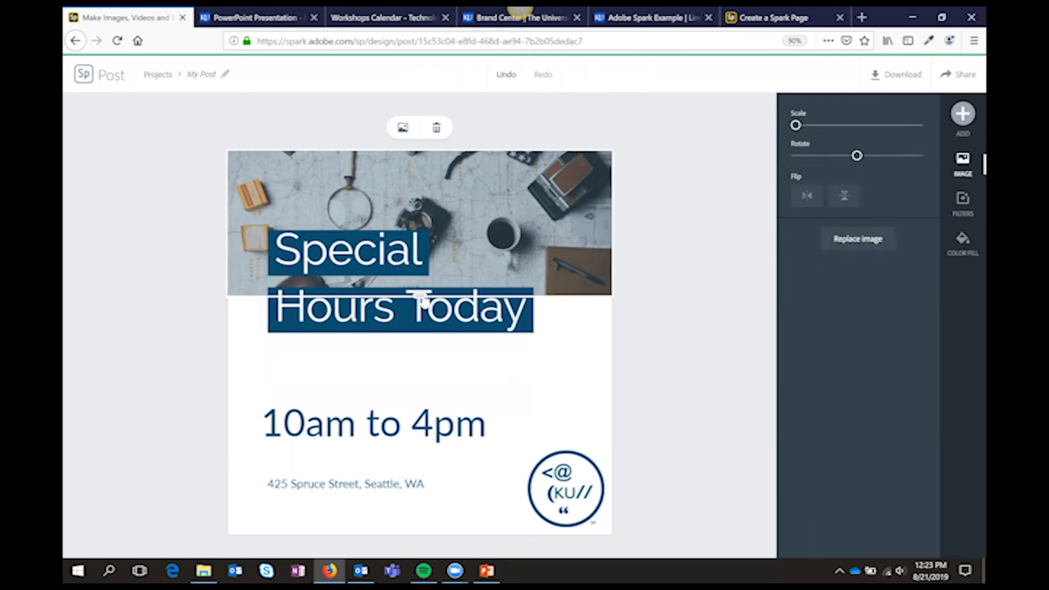
left_click_drag(420, 296, 412, 239)
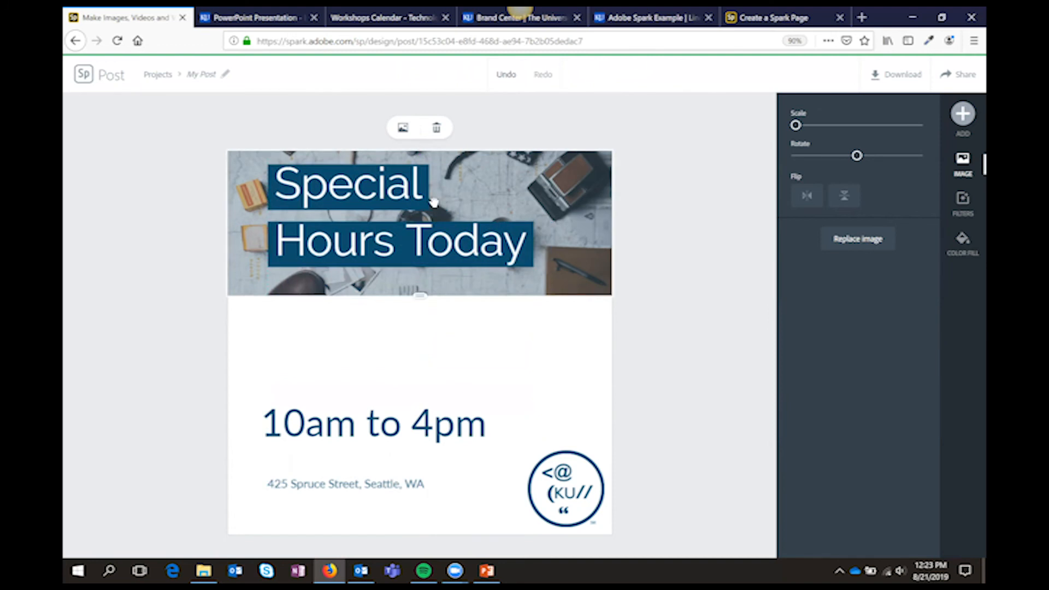
left_click(509, 224)
left_click_drag(836, 467, 795, 471)
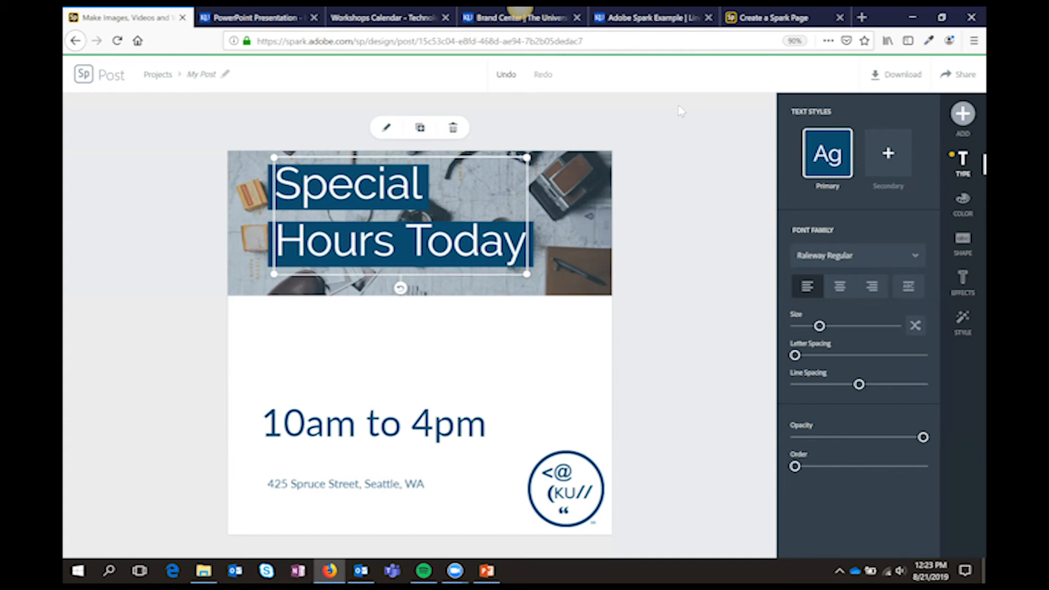
left_click(594, 370)
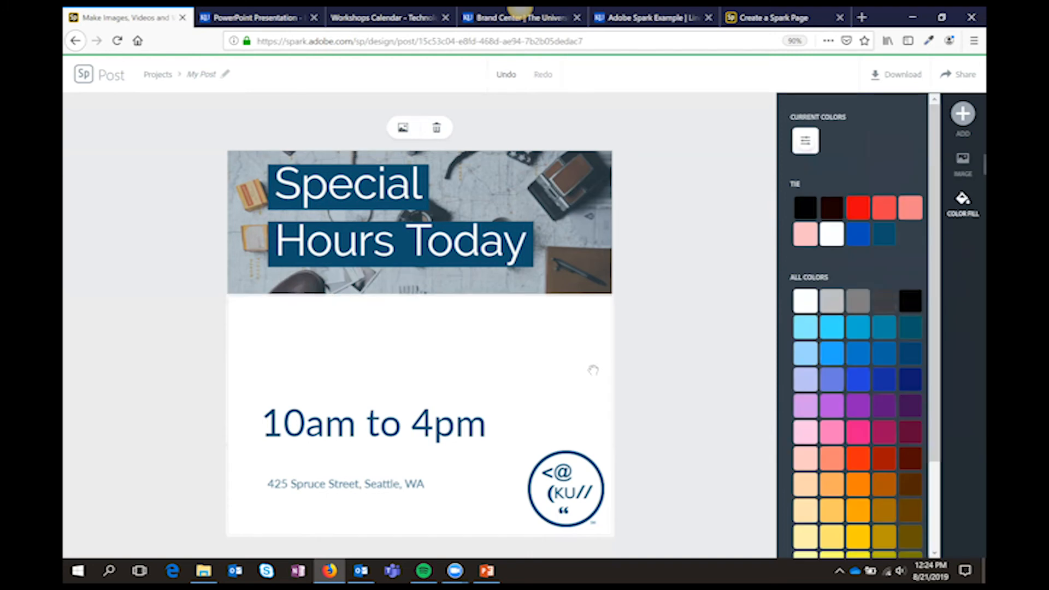
left_click(442, 435)
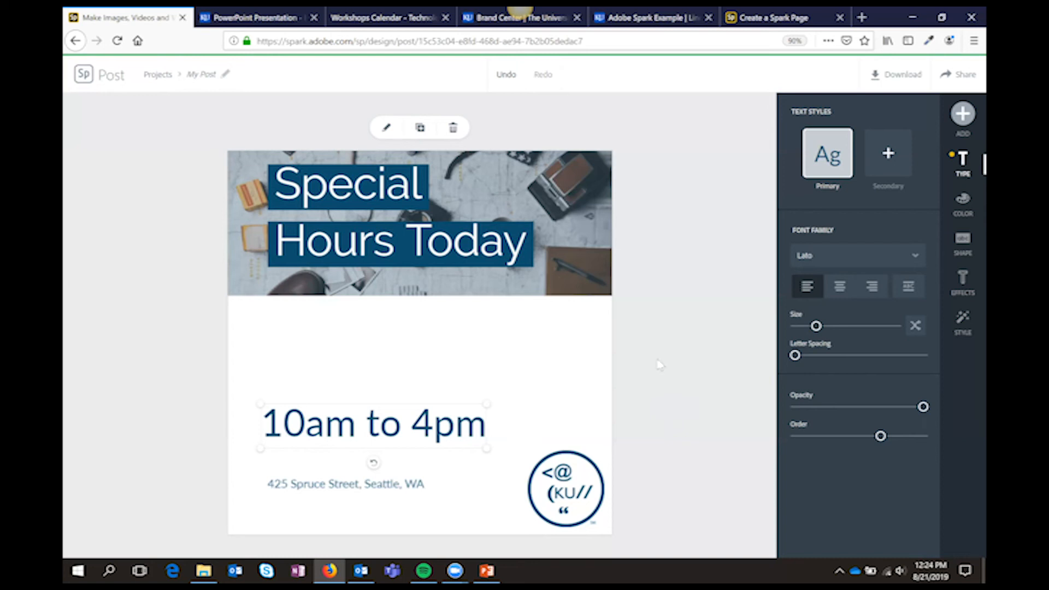
left_click(395, 128)
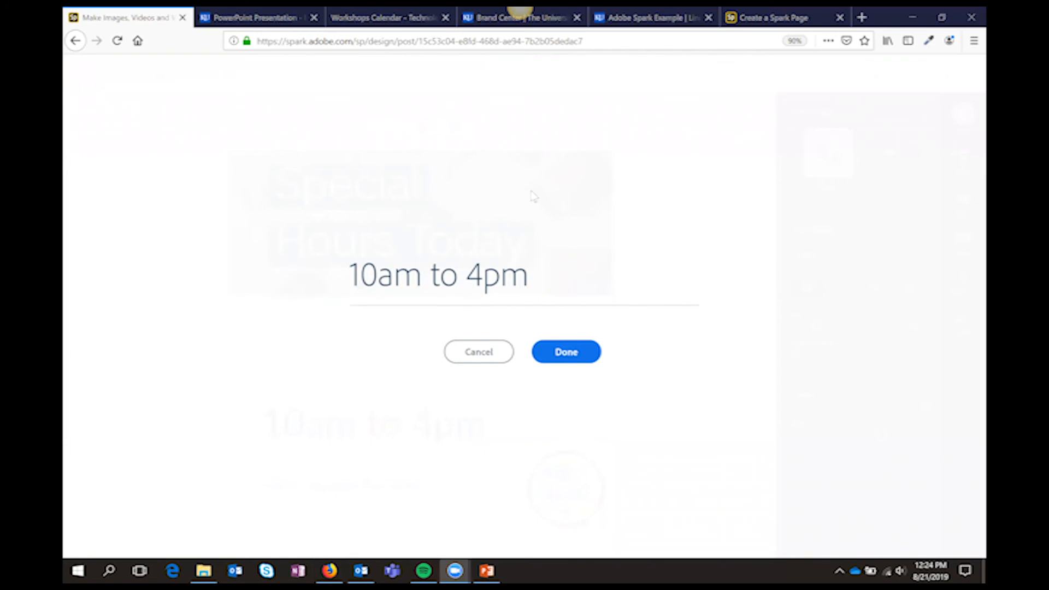
left_click(489, 359)
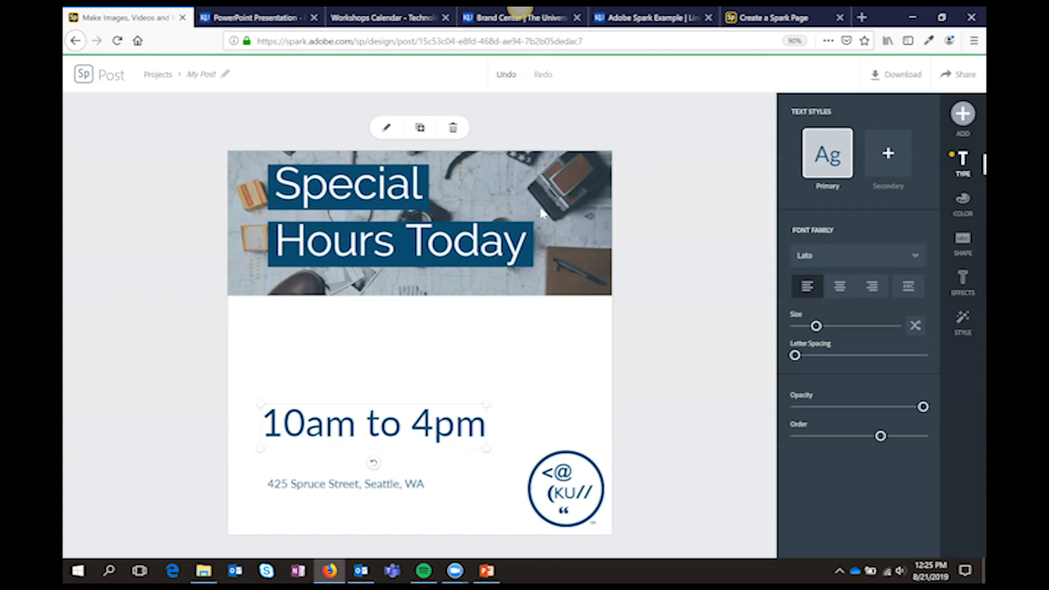
Return to the projects and duplicate the Special Hours Today post as "My Postinsta"
left_click(79, 82)
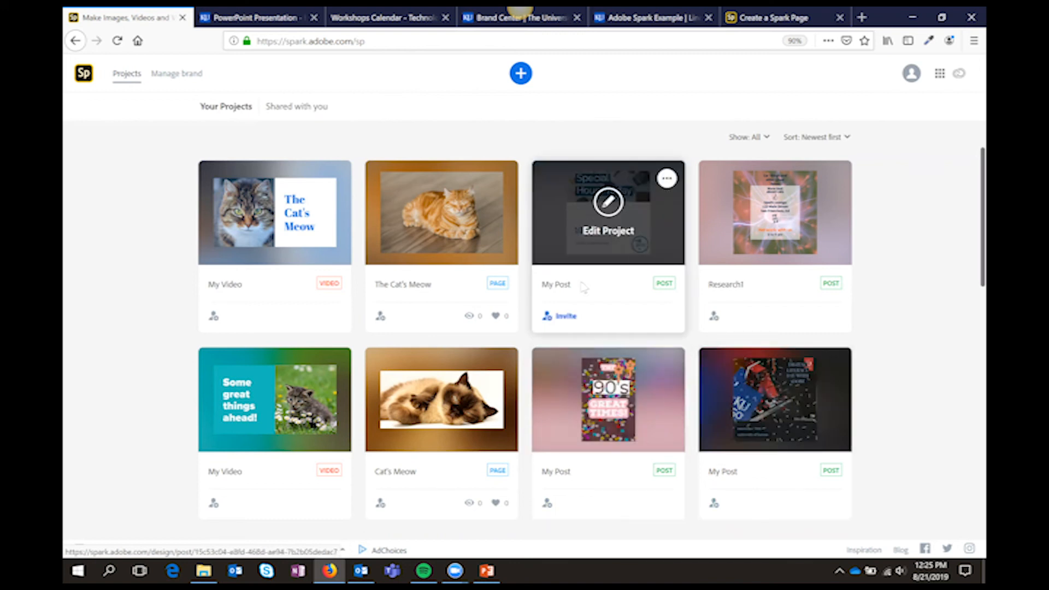
left_click(667, 179)
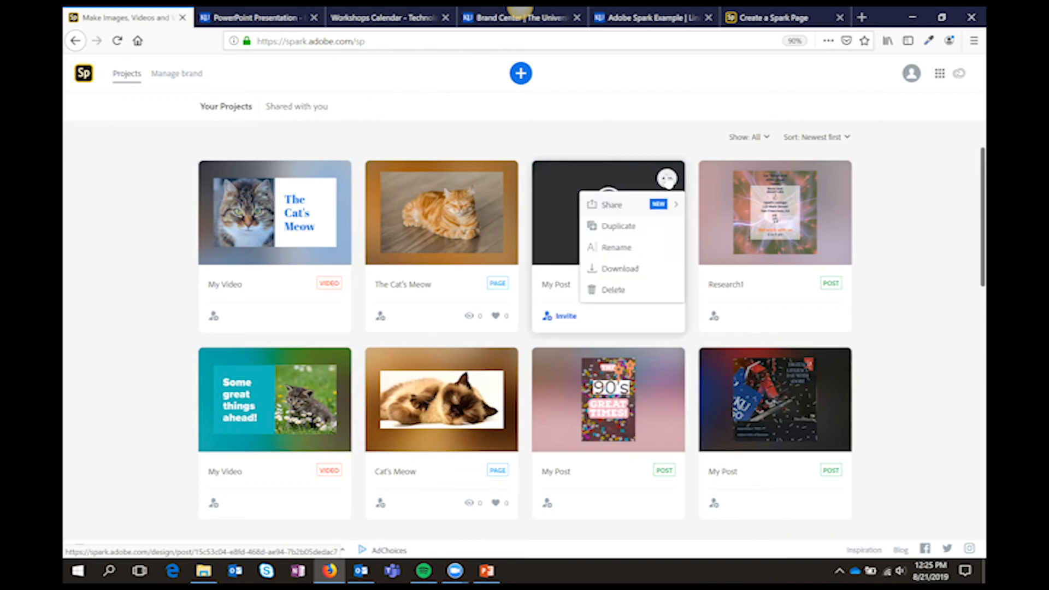
left_click(646, 228)
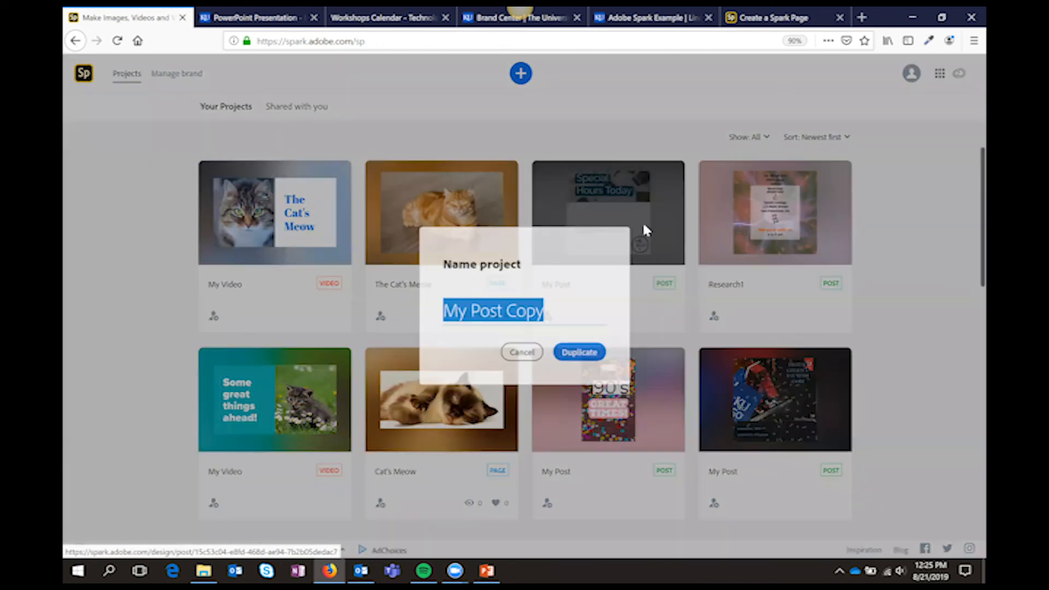
left_click(555, 306)
key("BackSpace")
key("BackSpace")
key("BackSpace")
key("BackSpace")
key("BackSpace")
type("insta")
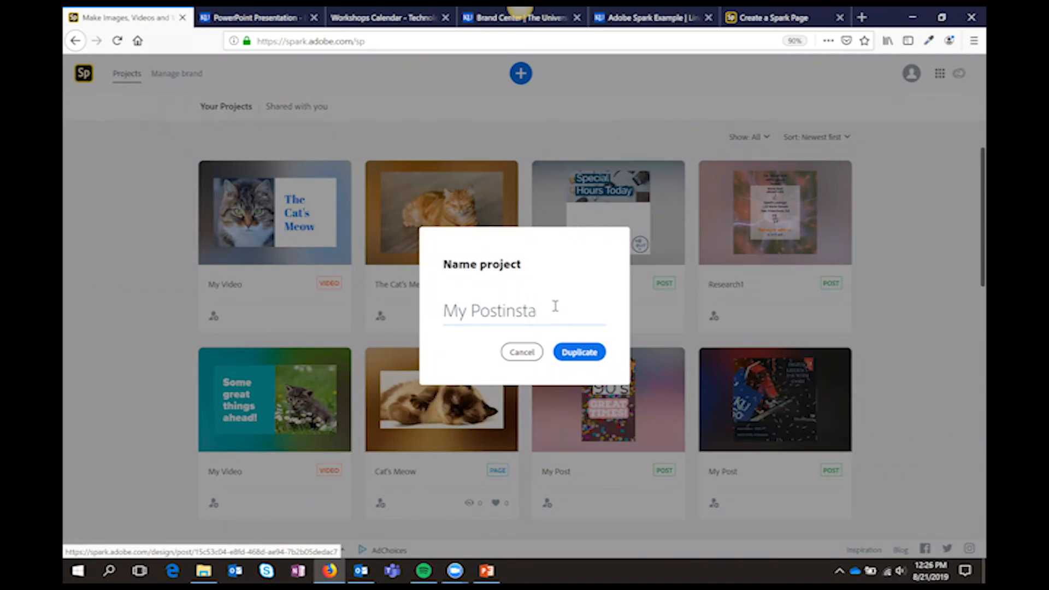
left_click(575, 355)
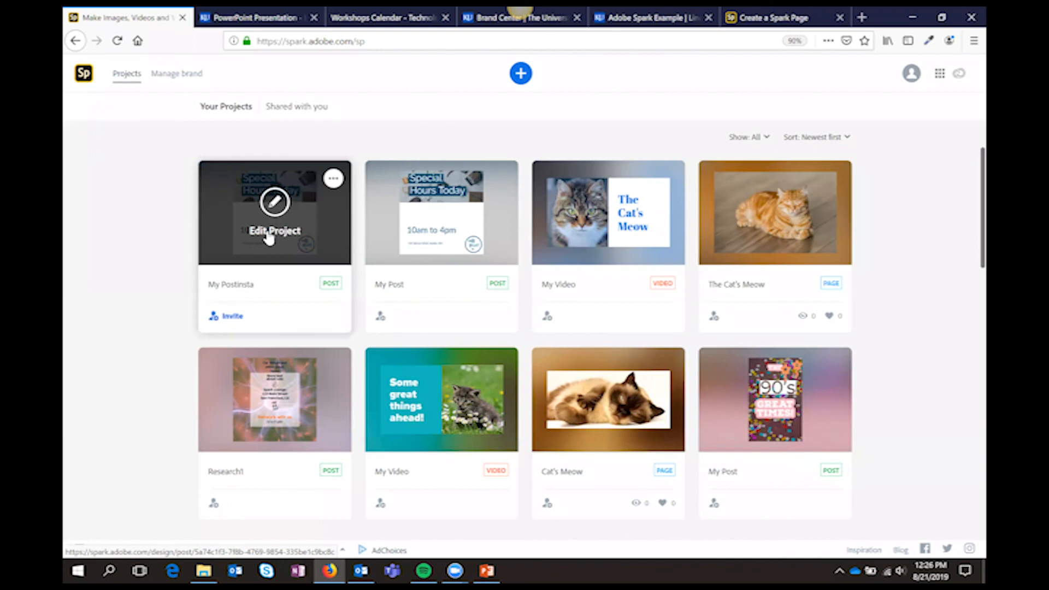
Open the My Postinsta copy and resize it to the Facebook social post format
left_click(270, 236)
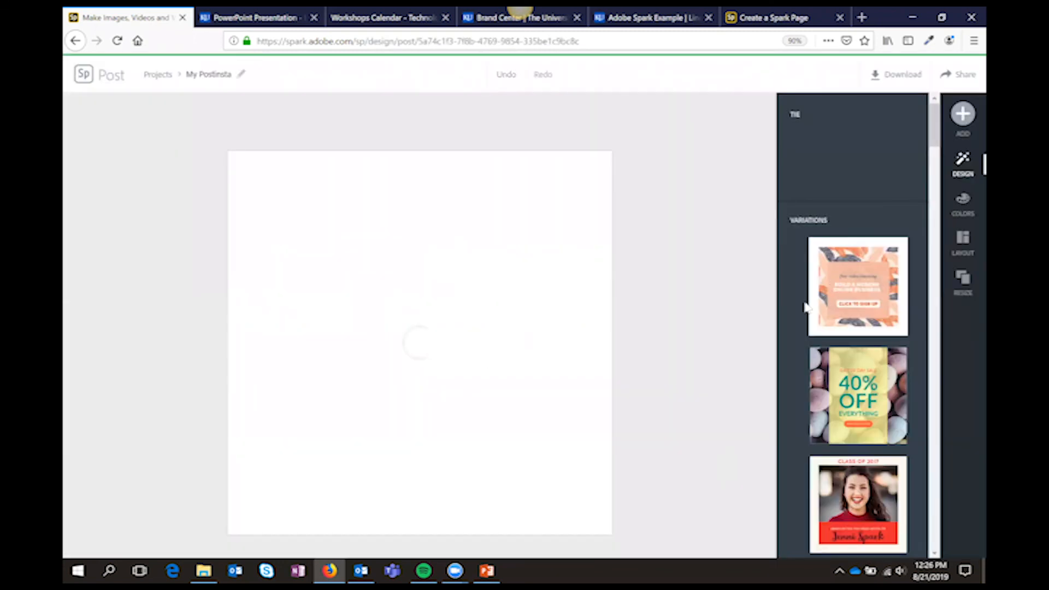
left_click(962, 281)
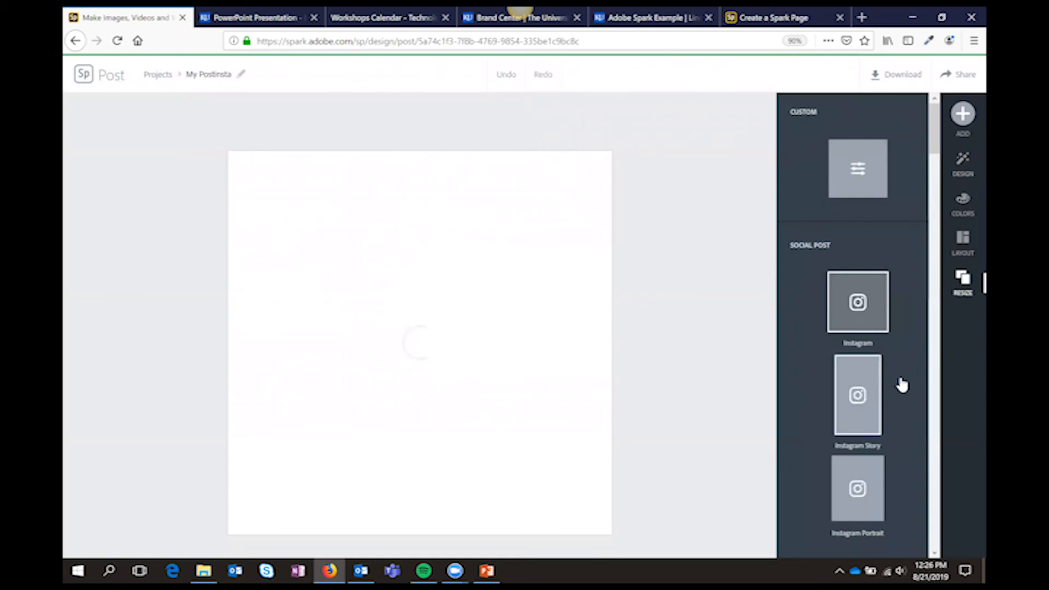
scroll(901, 383, "down", 5)
left_click(876, 389)
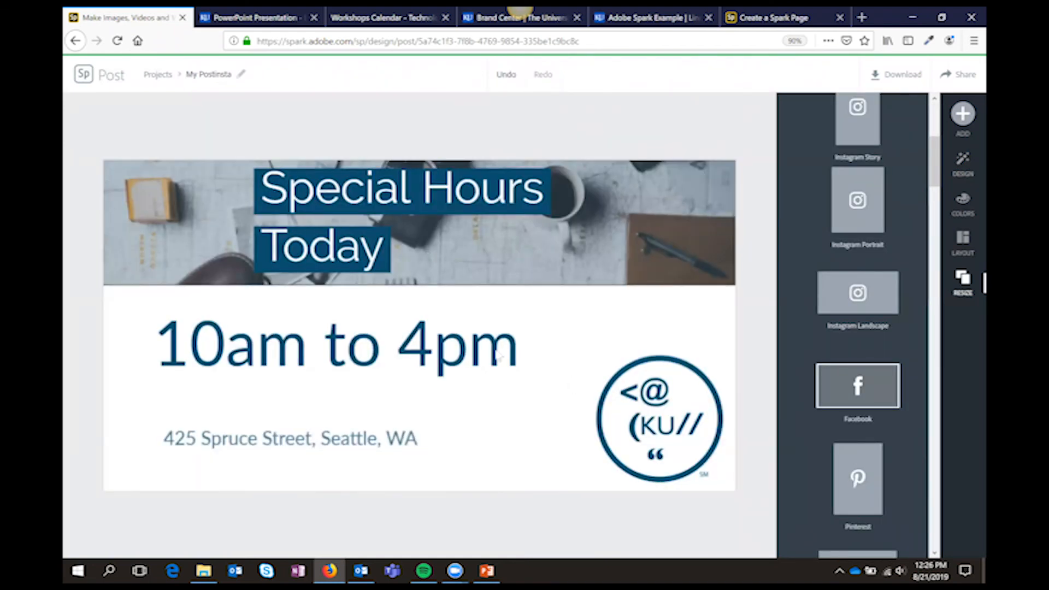
Shrink the KU logo toward the lower corner of the post and select the white section under the photo
left_click(658, 416)
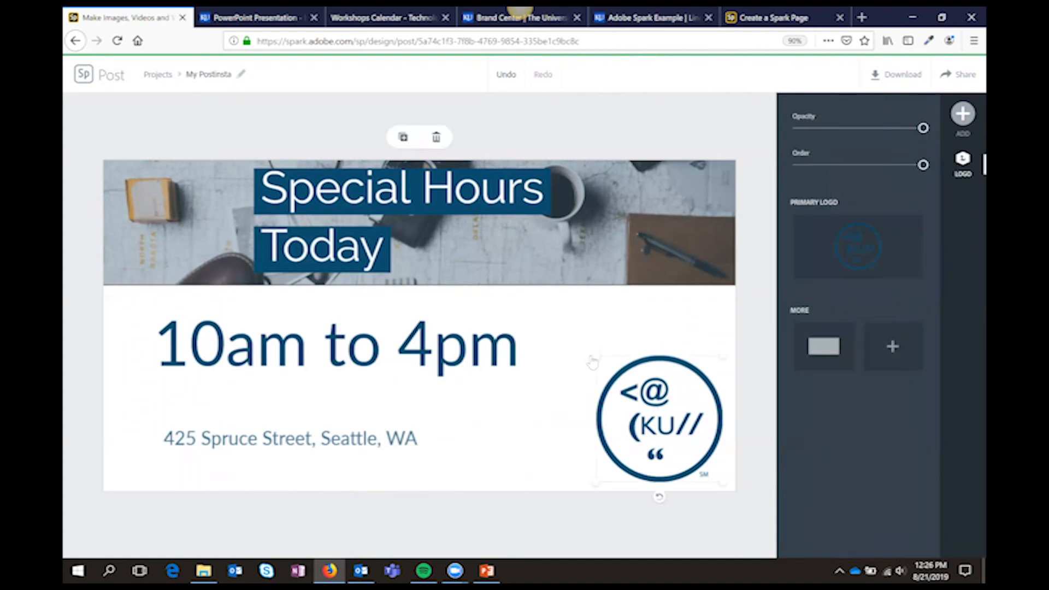
left_click_drag(594, 360, 643, 393)
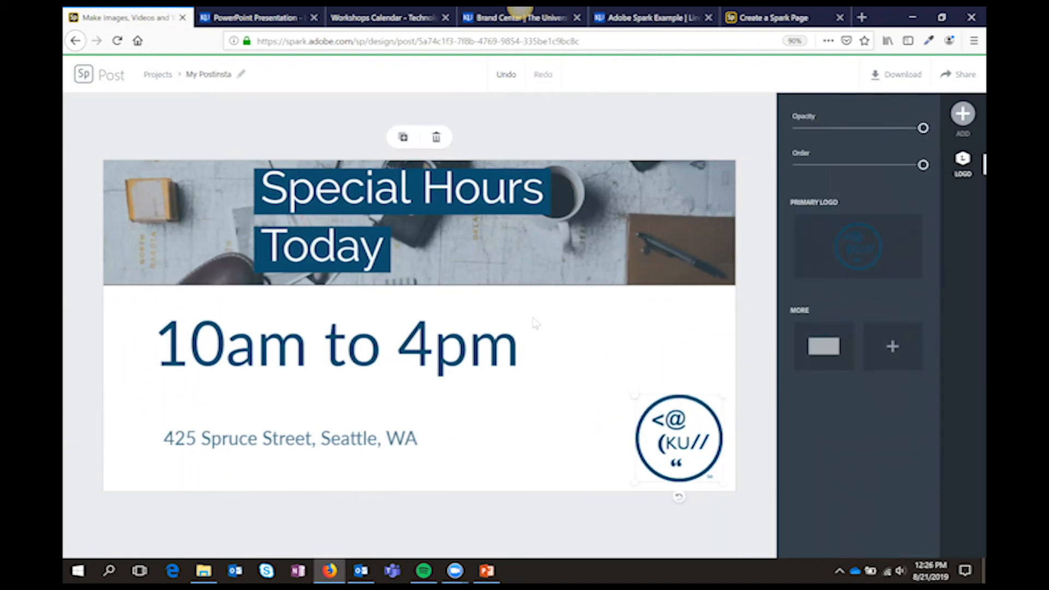
left_click(525, 284)
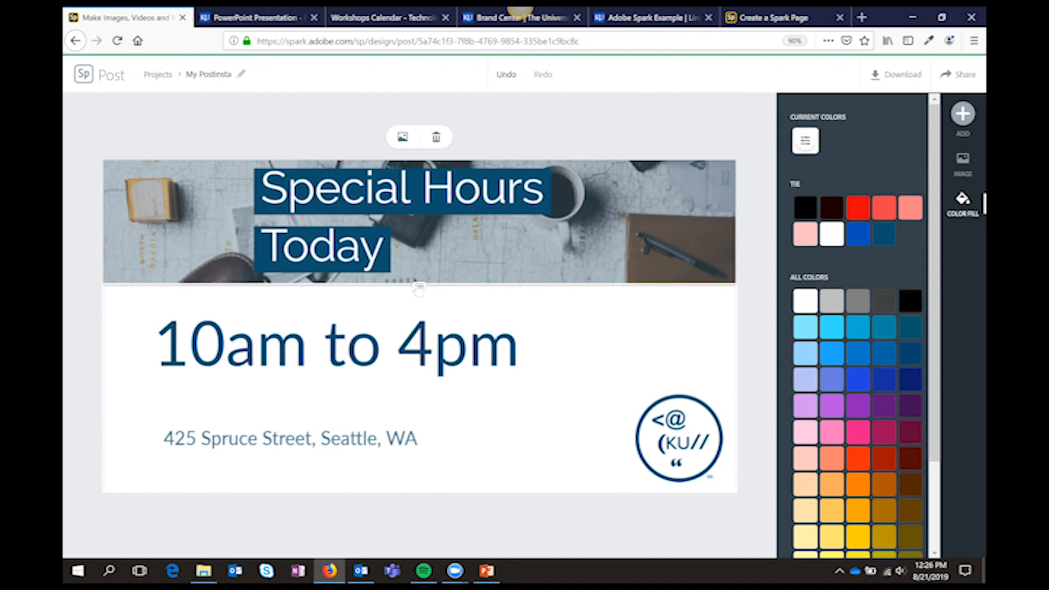
Extend the photo section slightly downward so it covers the area behind the Special Hours Today heading, and return to the projects
left_click_drag(418, 292, 418, 298)
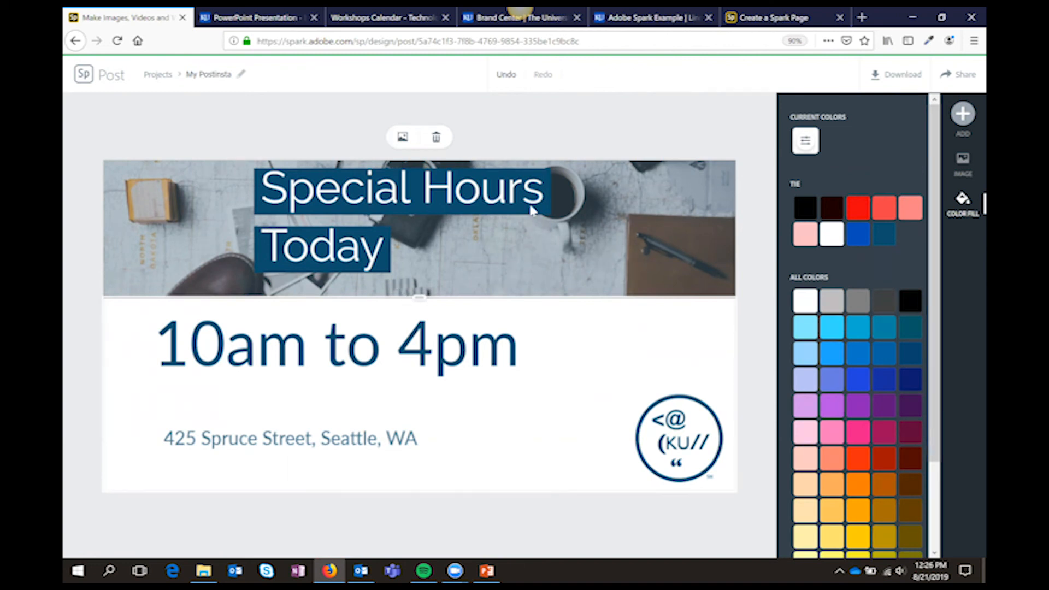
left_click(86, 75)
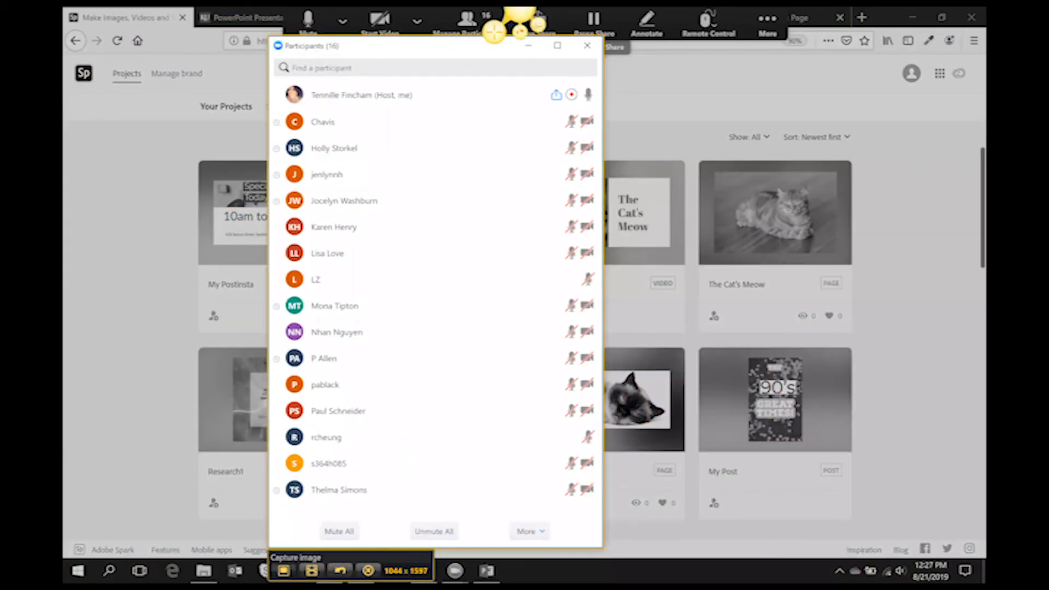
Take an image capture of the Zoom participants window and look through the captured list from start to end
left_click(283, 572)
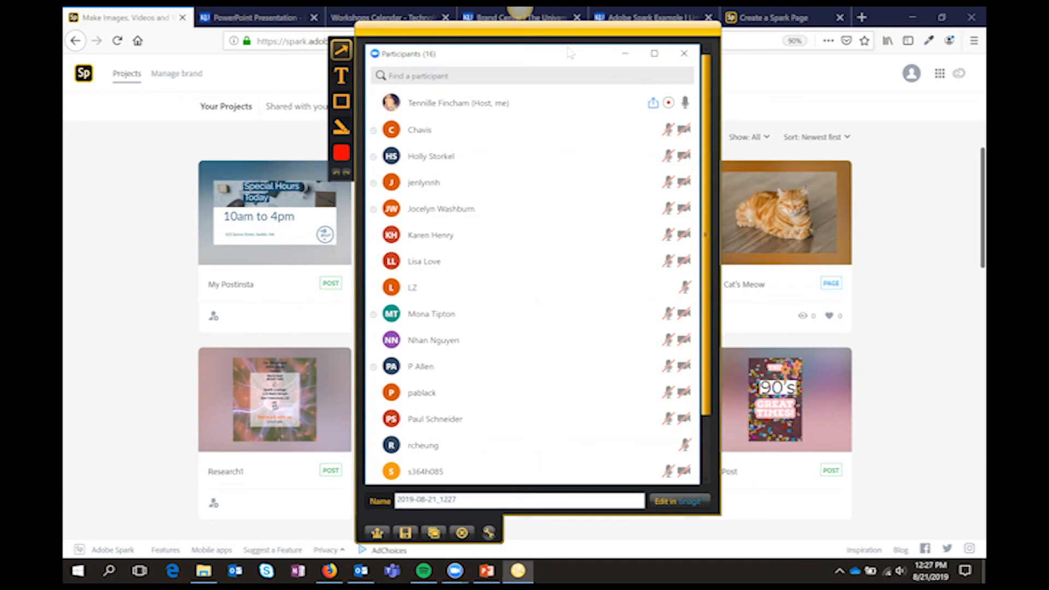
scroll(579, 235, "down", 2)
scroll(577, 230, "up", 3)
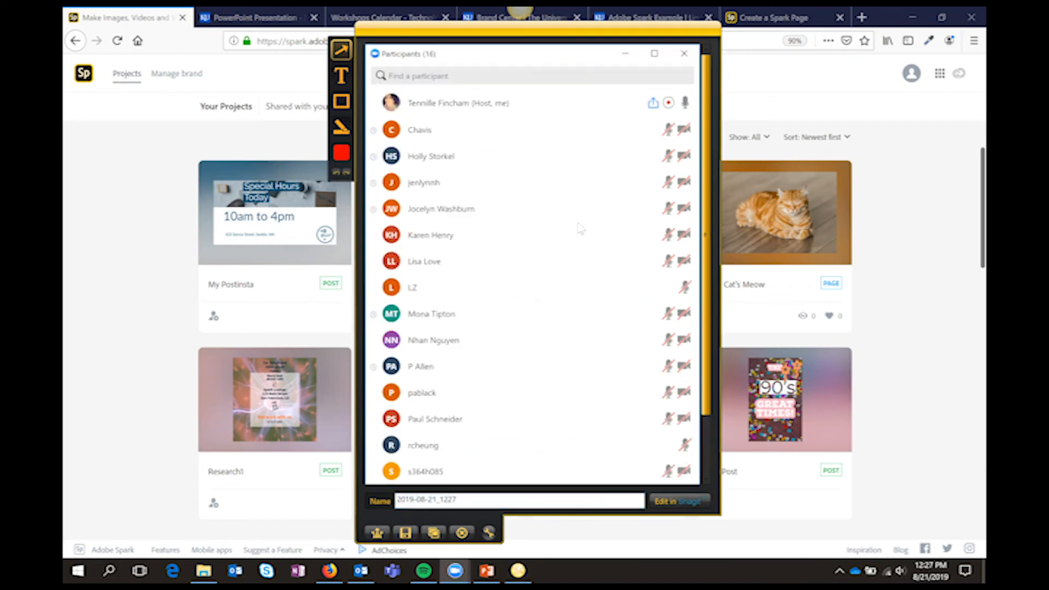
scroll(427, 486, "down", 1)
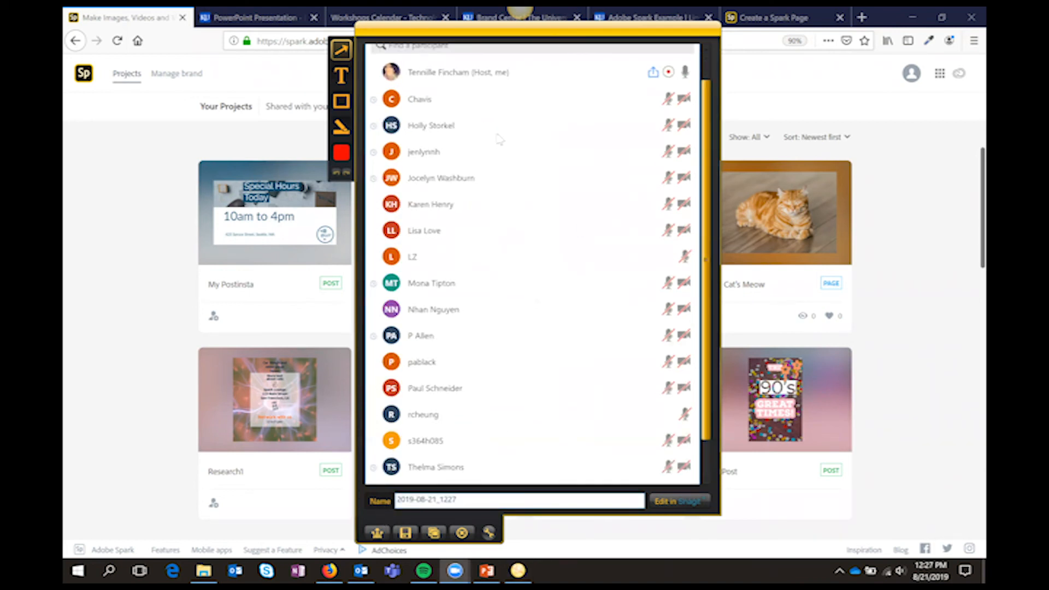
scroll(498, 134, "up", 1)
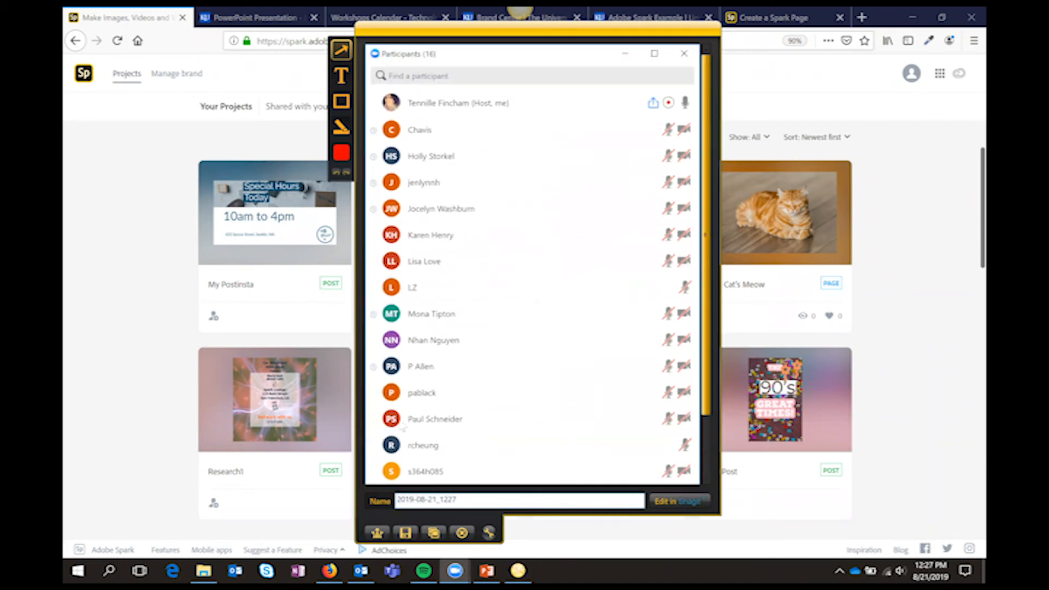
Save the participants capture to the Desktop as the PNG image 2019-08-21_1227
left_click(404, 534)
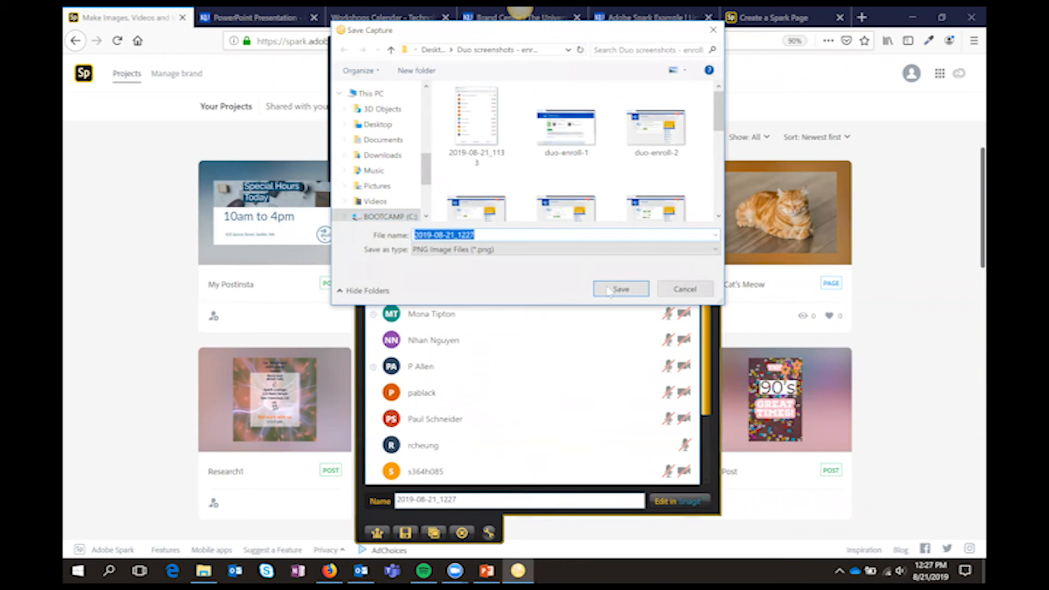
left_click(377, 125)
left_click(608, 289)
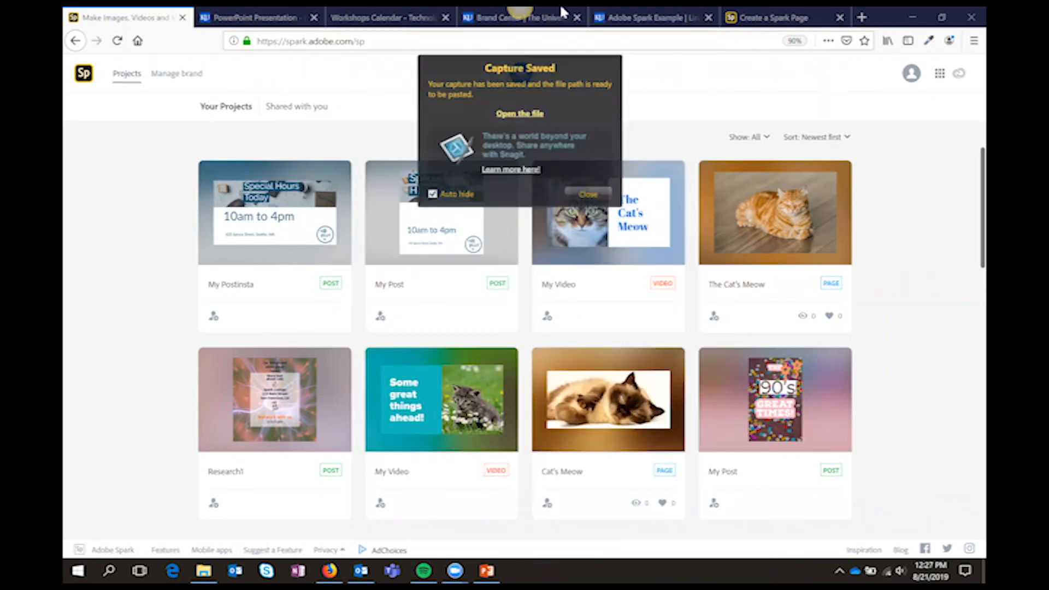